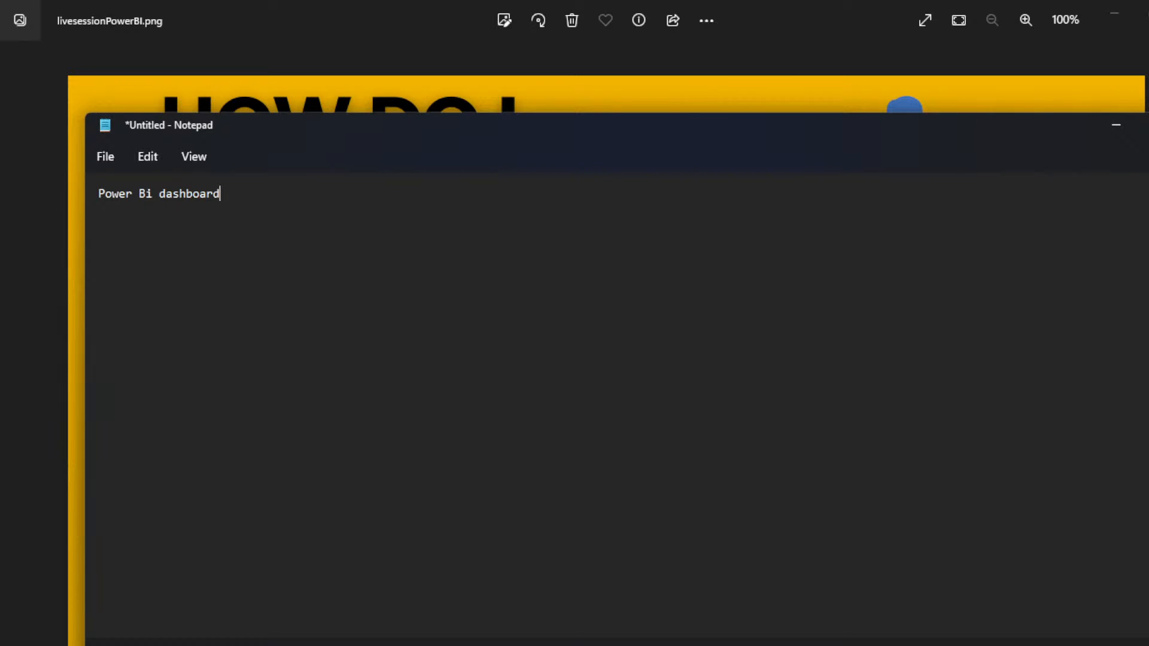
Step: Enlarge the note's text and put the number "1. " in front of the "Power Bi dashboard" line
key("ctrl+plus")
key("ctrl+plus")
key("ctrl+plus")
key("ctrl+plus")
key("ctrl+plus")
key("ctrl+plus")
key("ctrl+plus")
key("ctrl+plus")
key("ctrl+plus")
key("ctrl+plus")
key("ctrl+plus")
key("ctrl+plus")
key("ctrl+plus")
key("ctrl+plus")
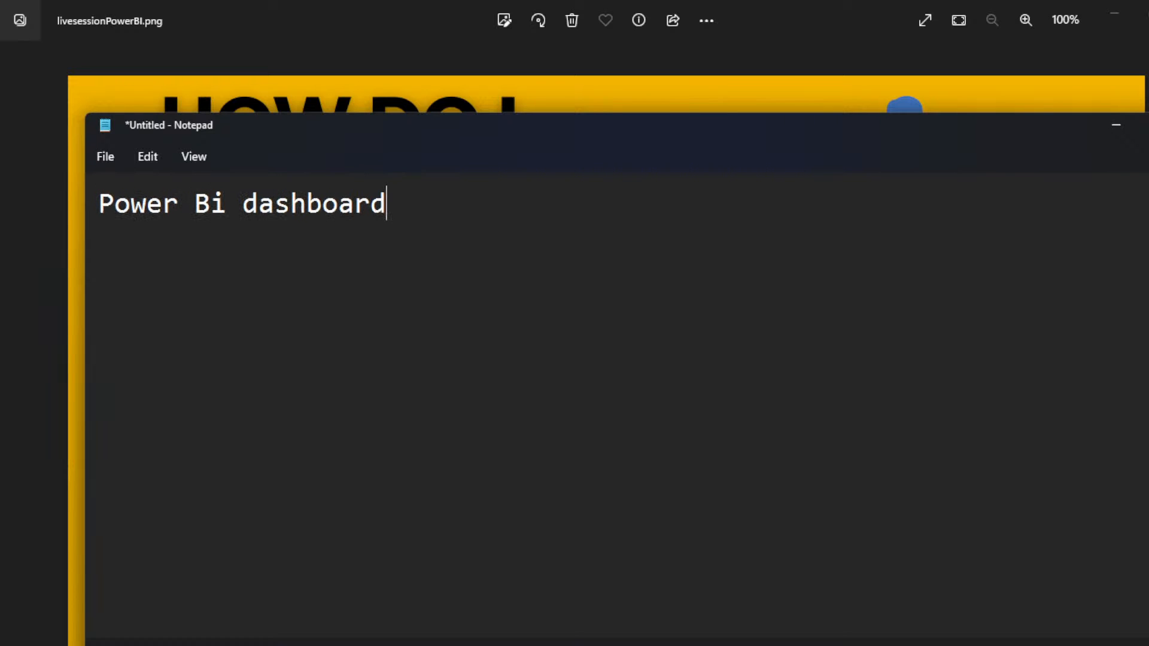
key("Home")
type("1.")
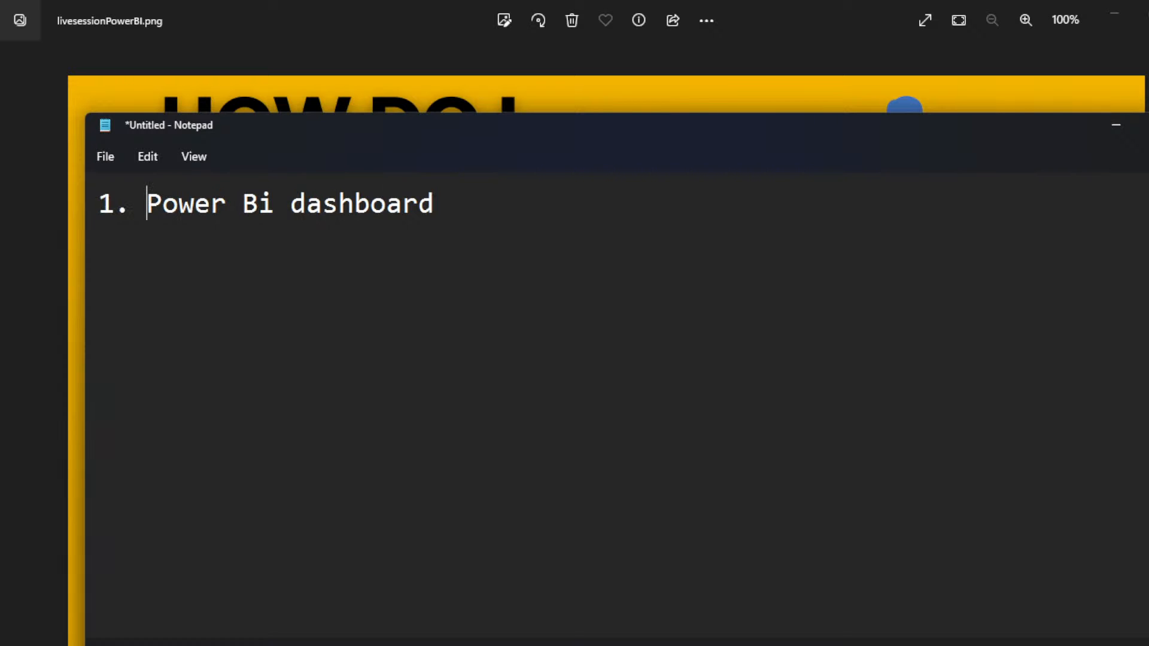
Step: Add the second list item, "2. Power BI intro", on a new line below the first
key("End")
key("Return")
type("2. Power BI")
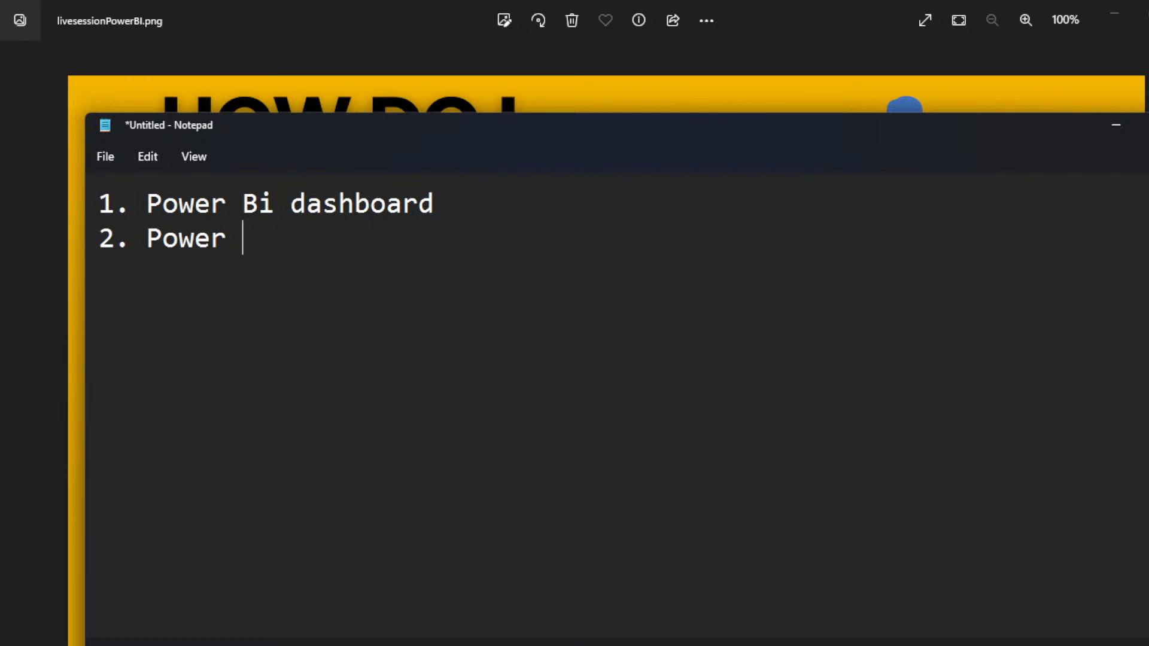
type(" intro")
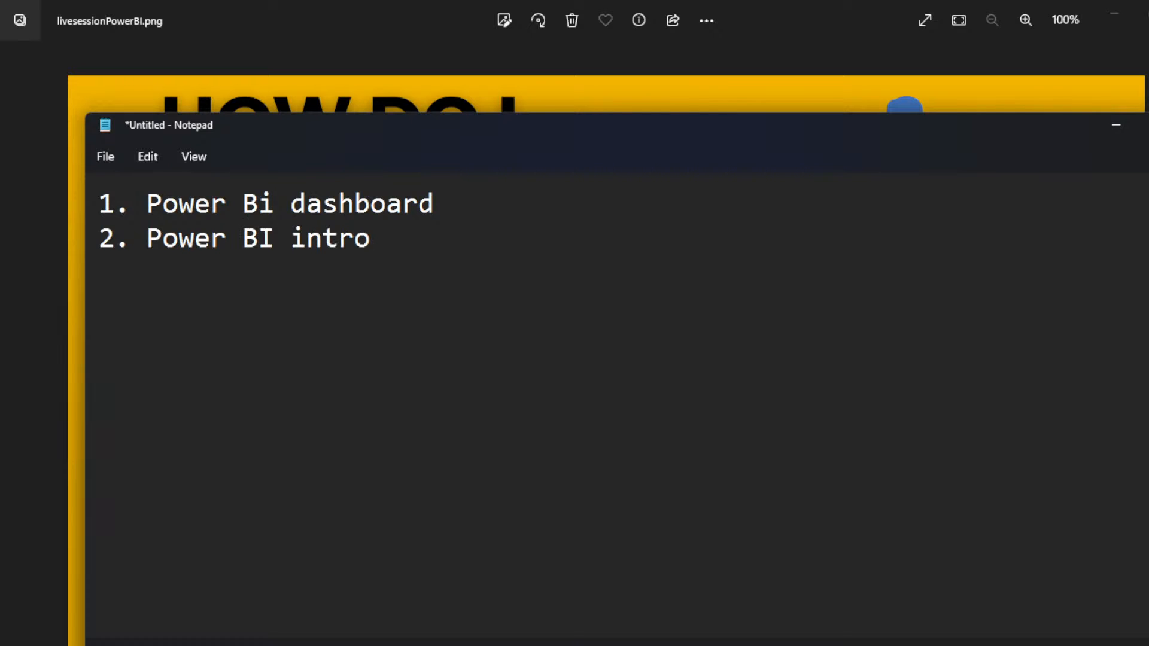
Step: Add the third and fourth list items, "3. Power BI download" and "4. Power BI interface", on separate lines
key("Return")
type("3. Power")
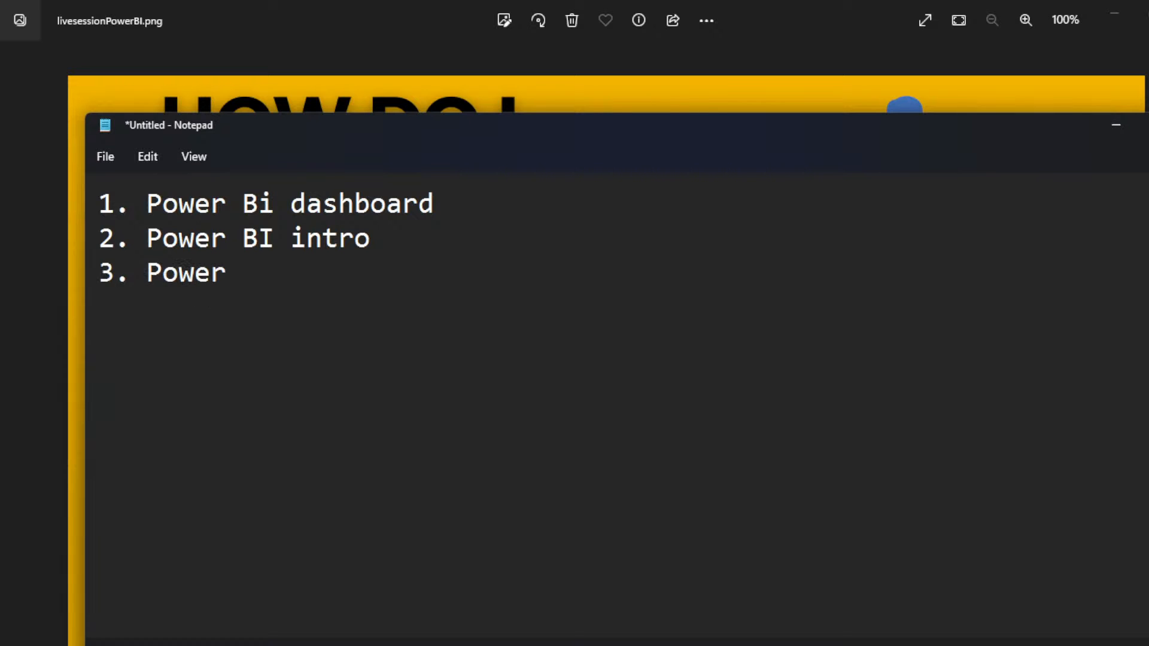
type(" BI d")
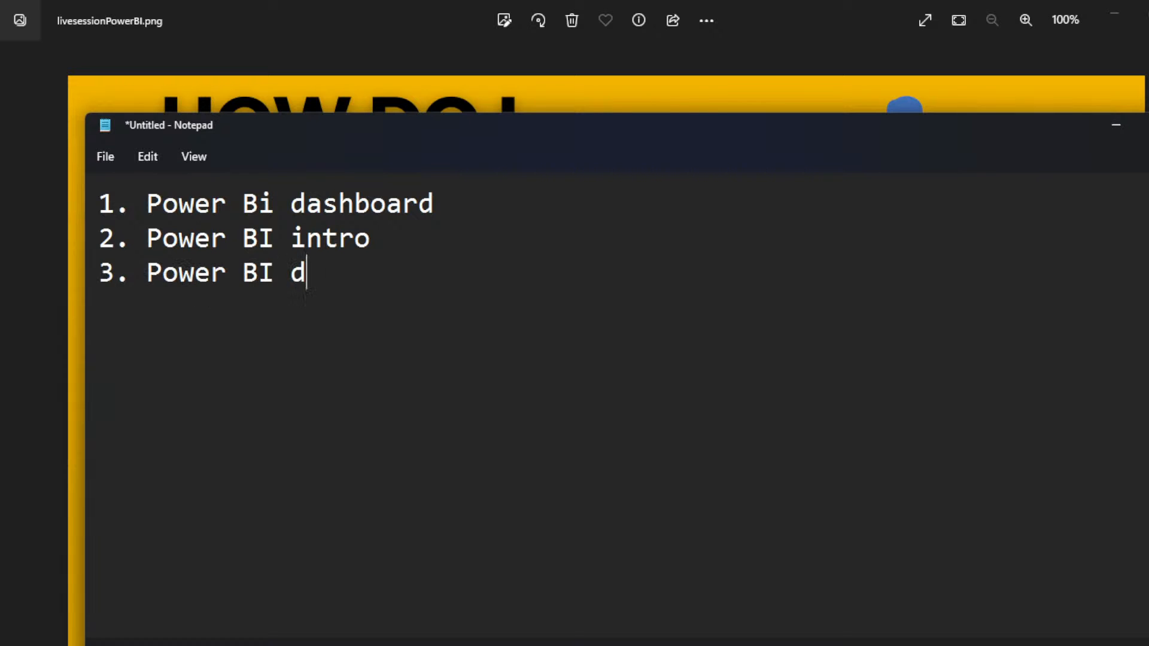
type("ownload")
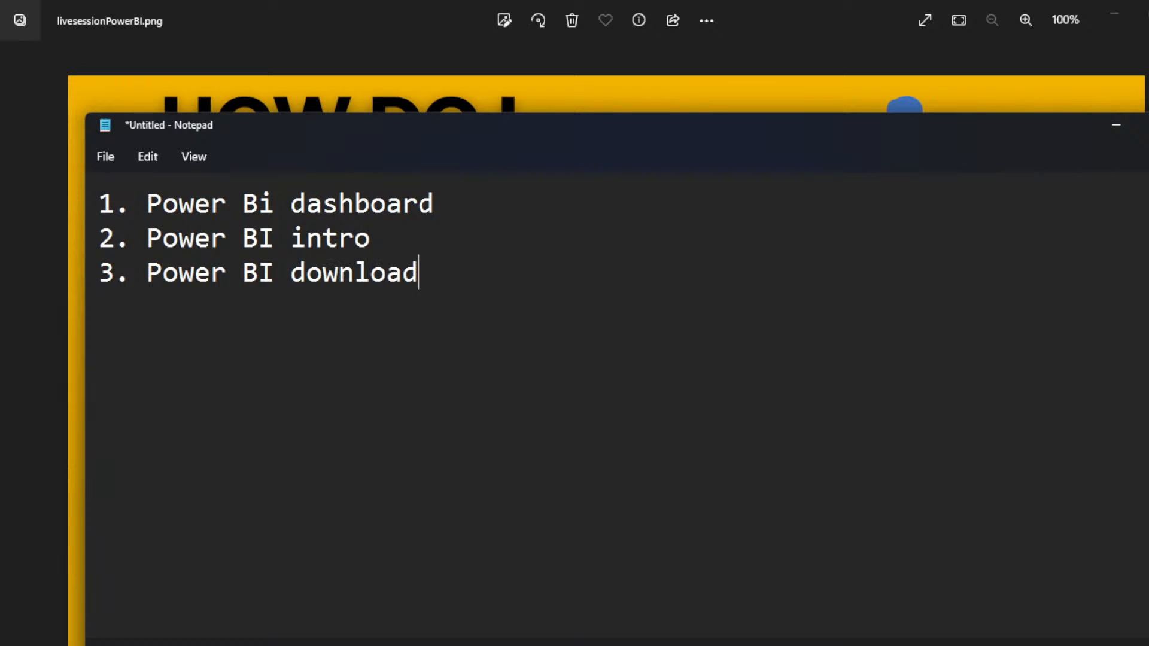
key("Return")
type("4. Power ")
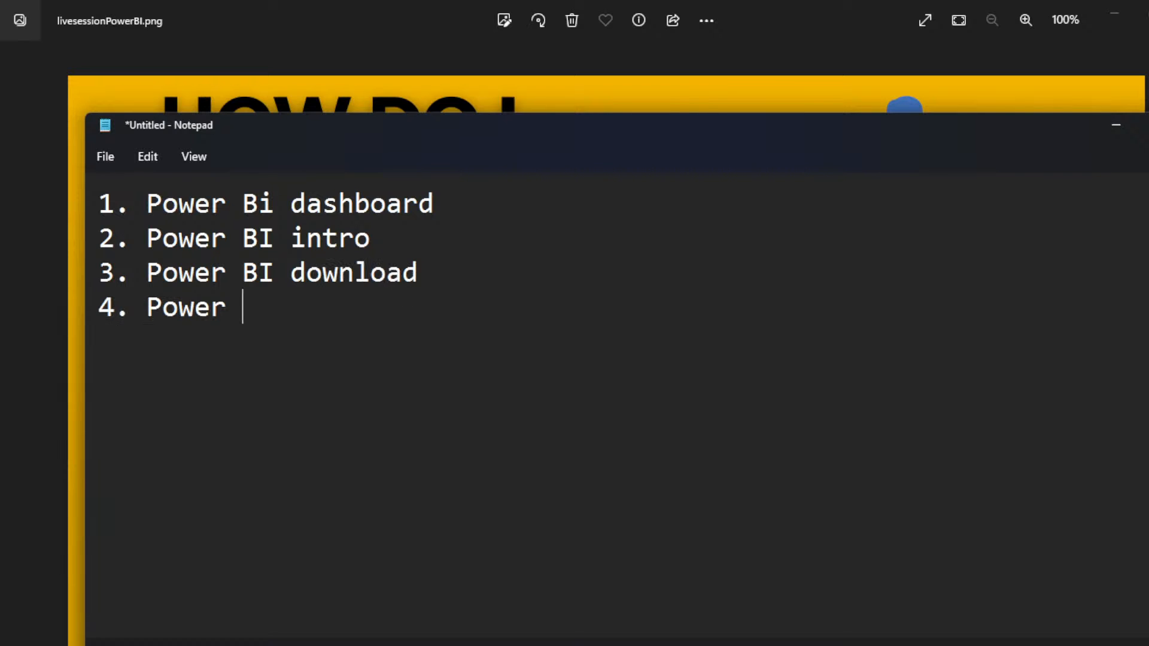
type("BI interface")
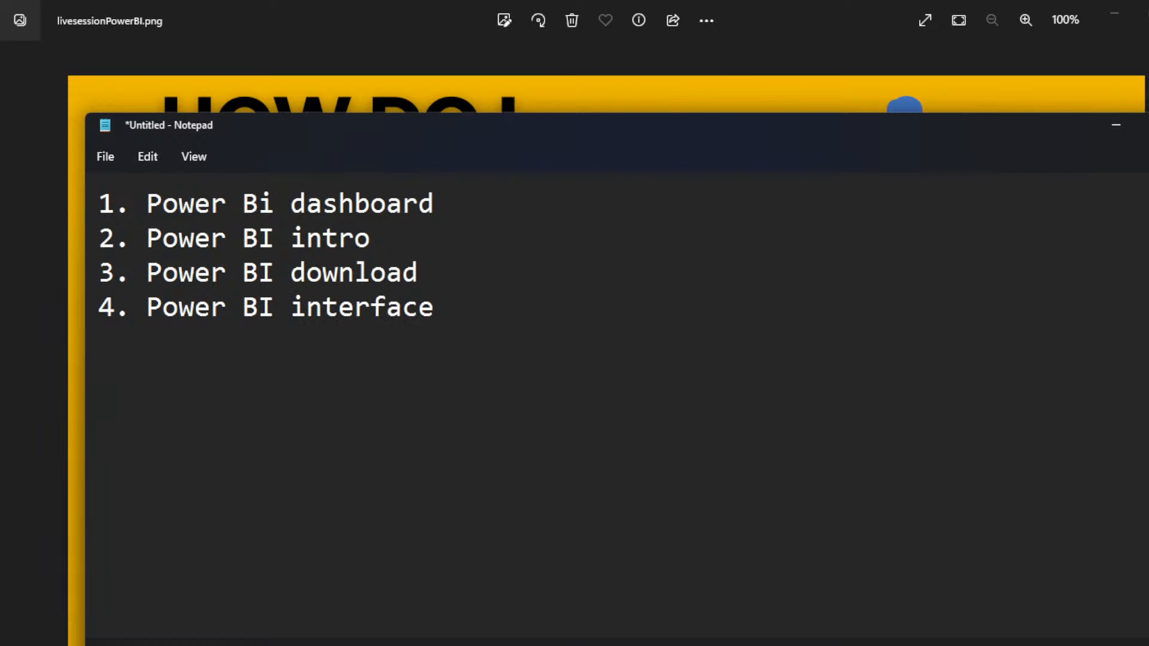
Step: Add the fifth list item, "5. Power BI query Editor", on a new line
key("Return")
type("5. Power BI ")
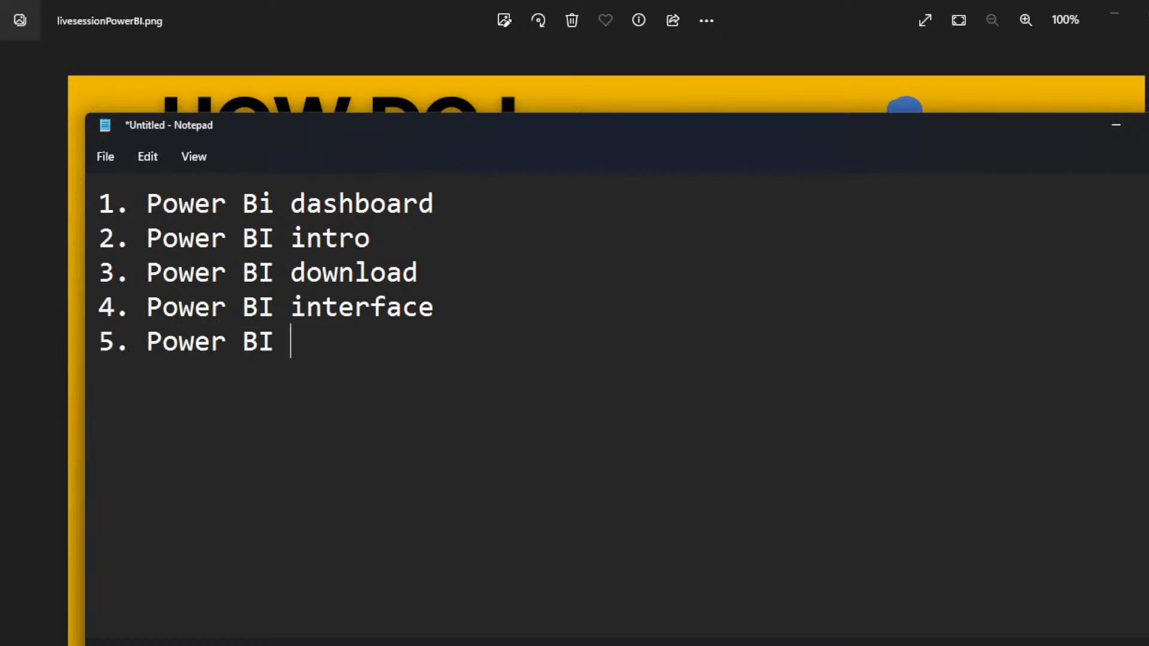
type("query")
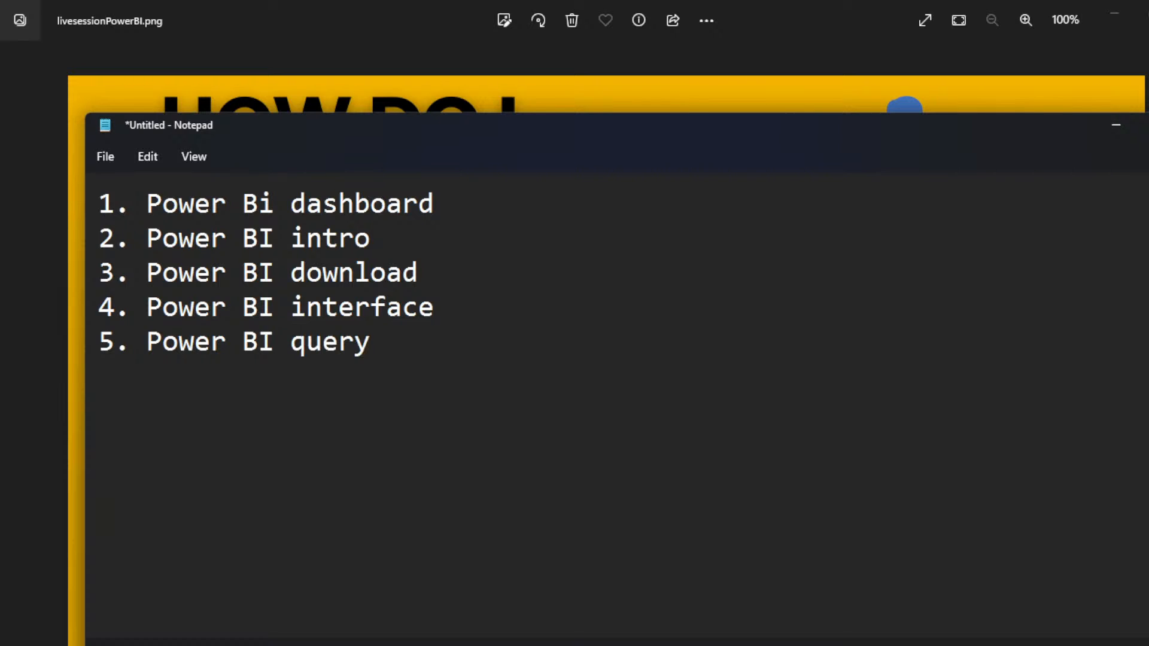
type(" Editor")
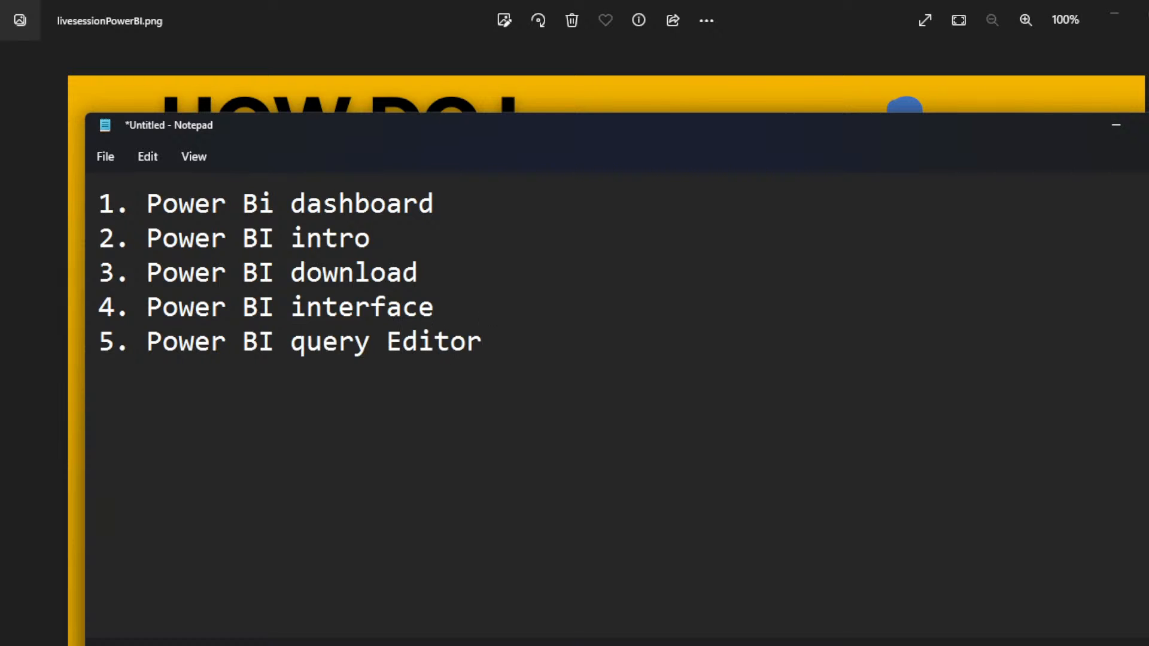
Step: Add the sixth list item, "6. Power BI DAX function", on a new line
key("Return")
type("6. Power BI ")
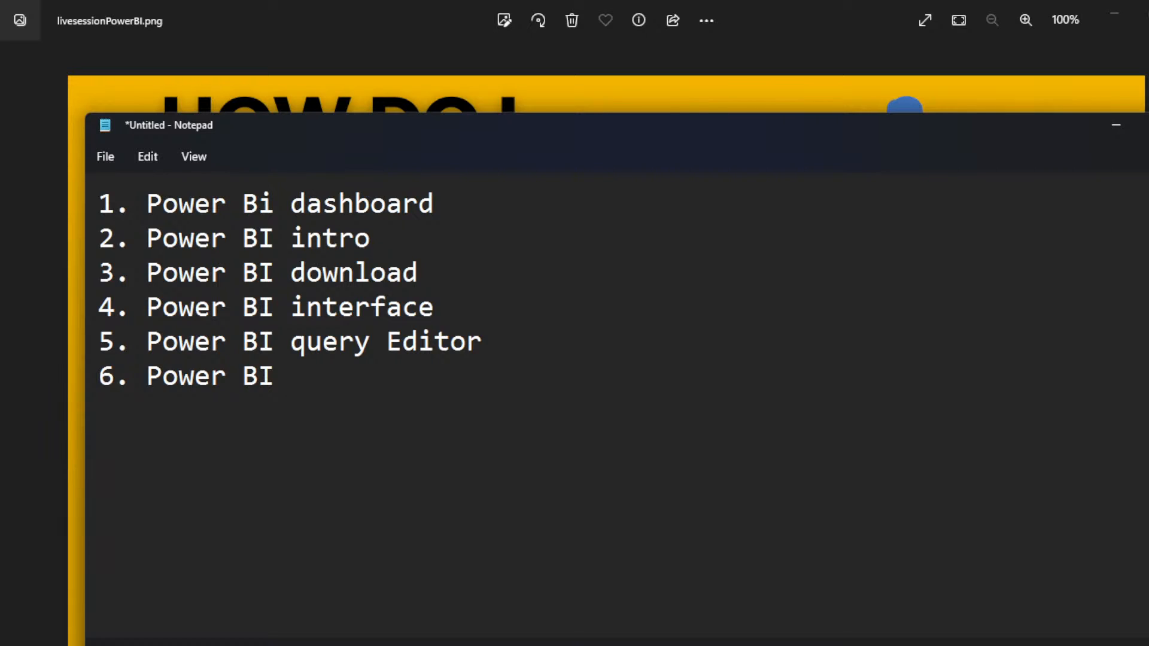
type("DAX fu")
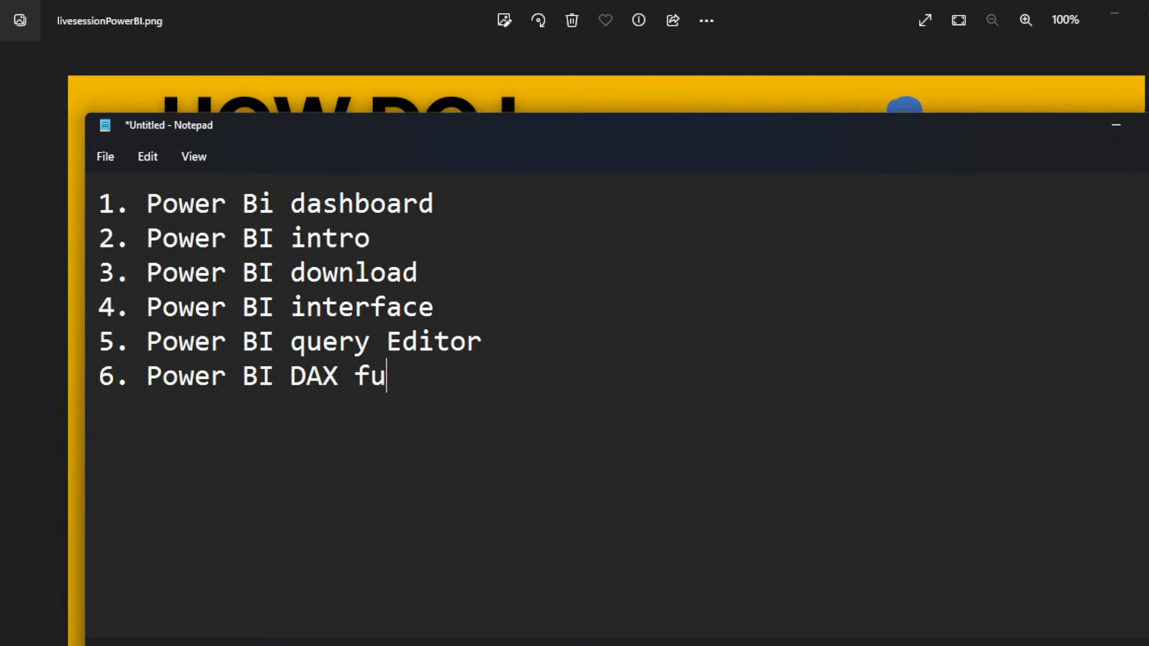
type("nction")
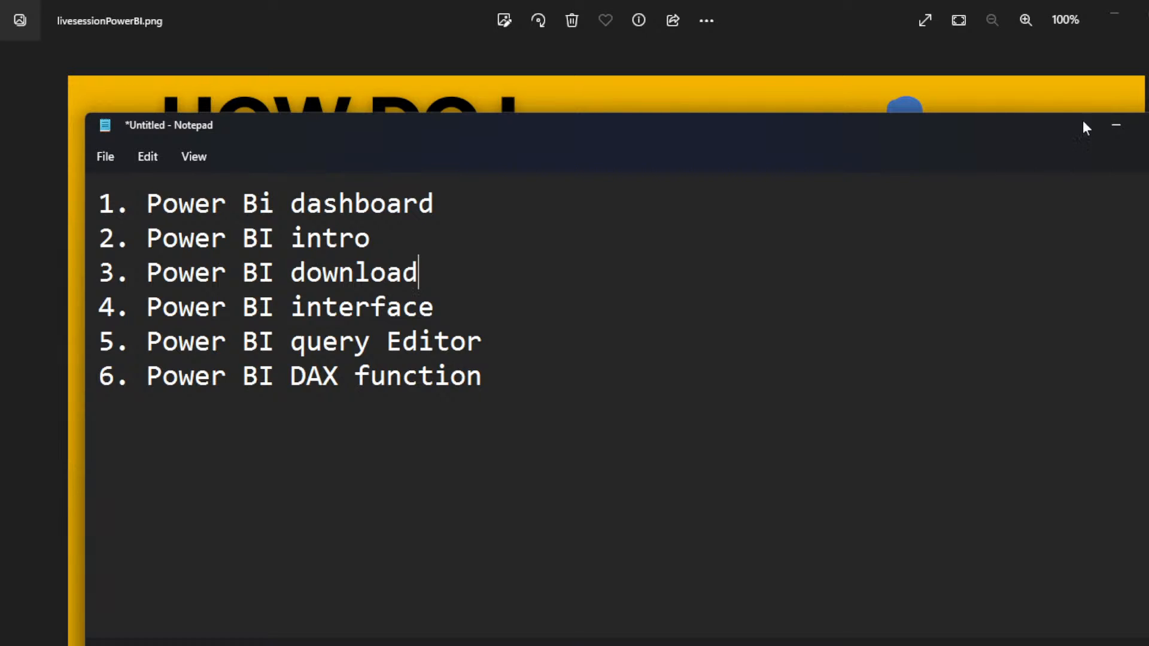
Step: Switch to Chrome, search for "power bi download" in a new tab and open the "Downloads - Microsoft Power BI" result
key("alt+Tab")
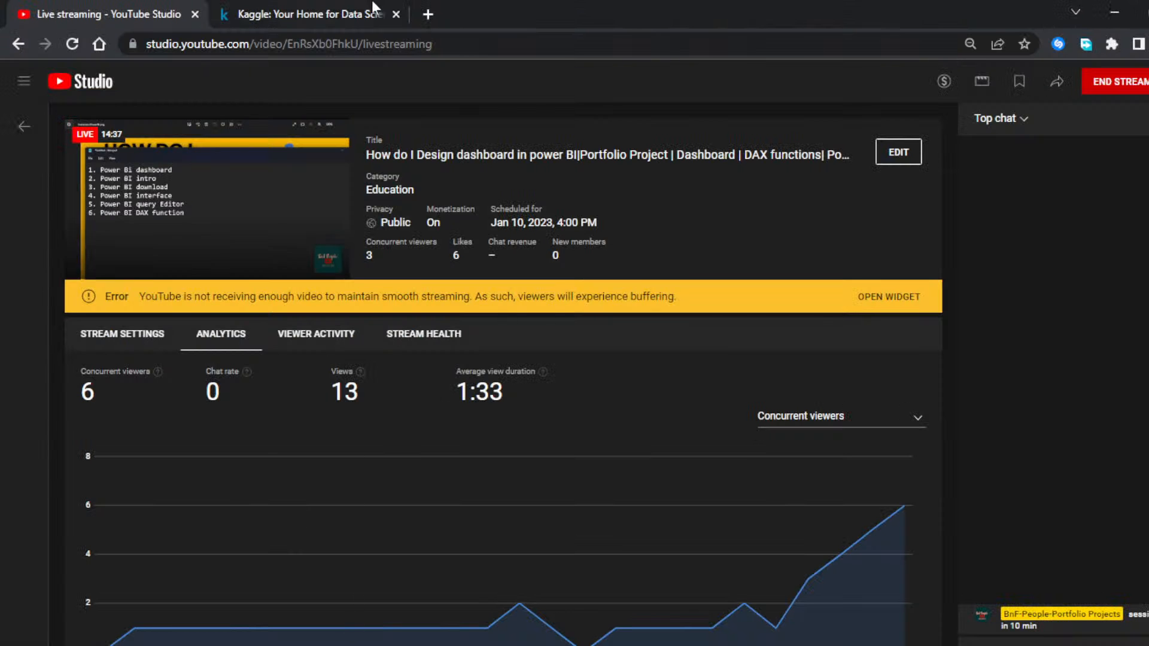
left_click(428, 13)
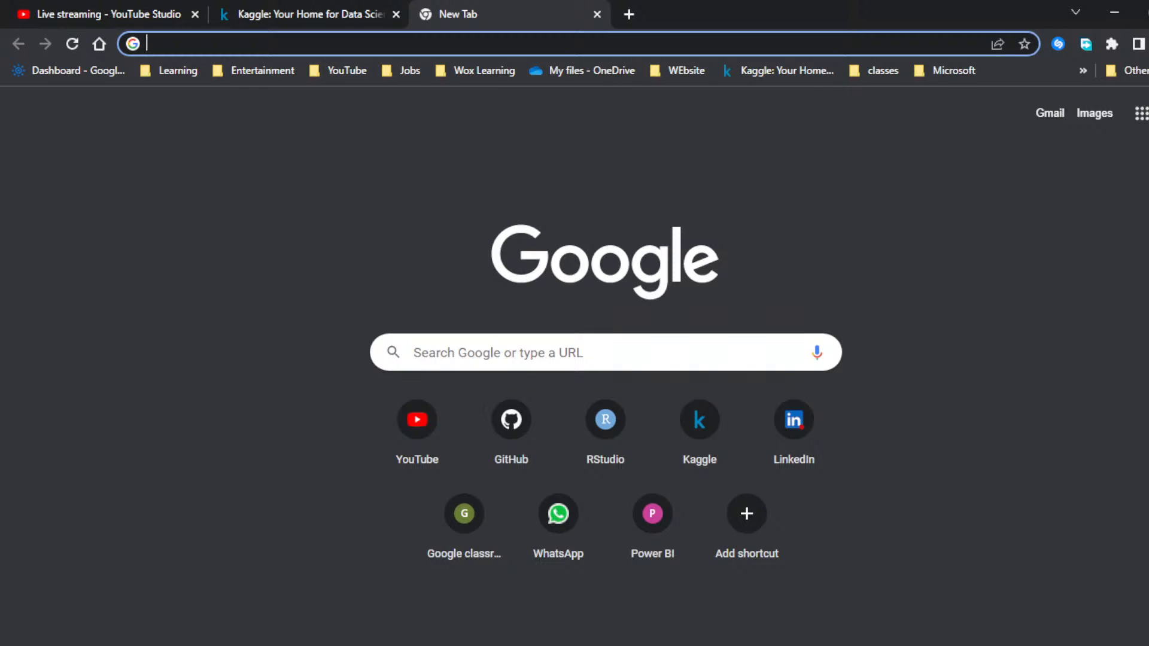
type("po")
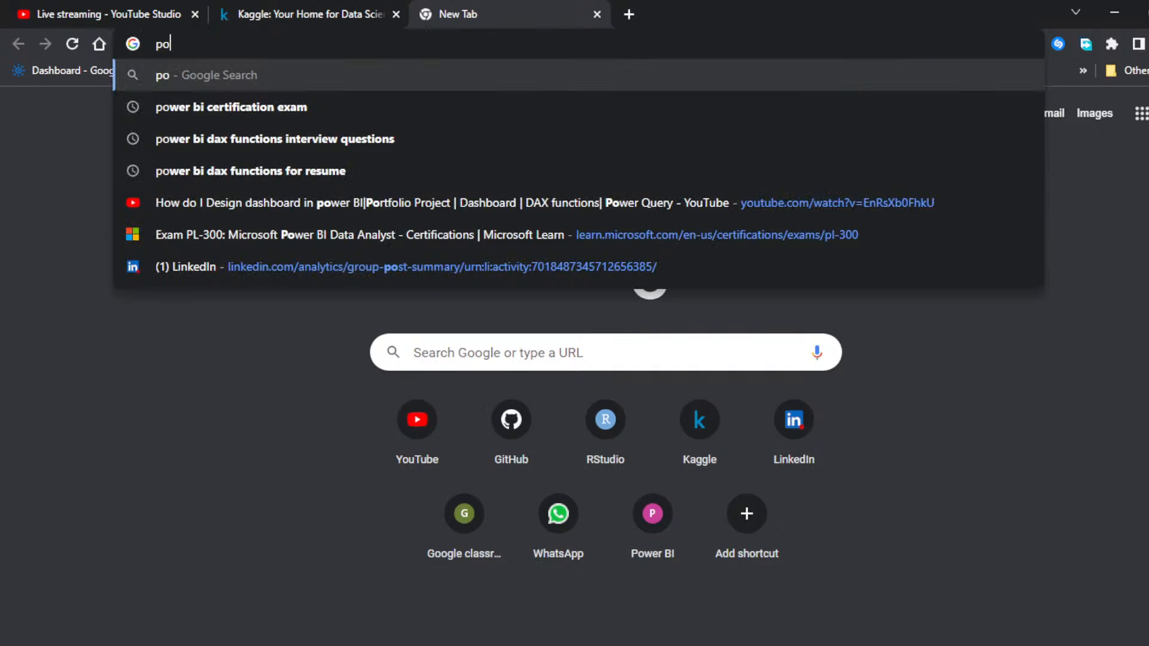
type("wer bi do")
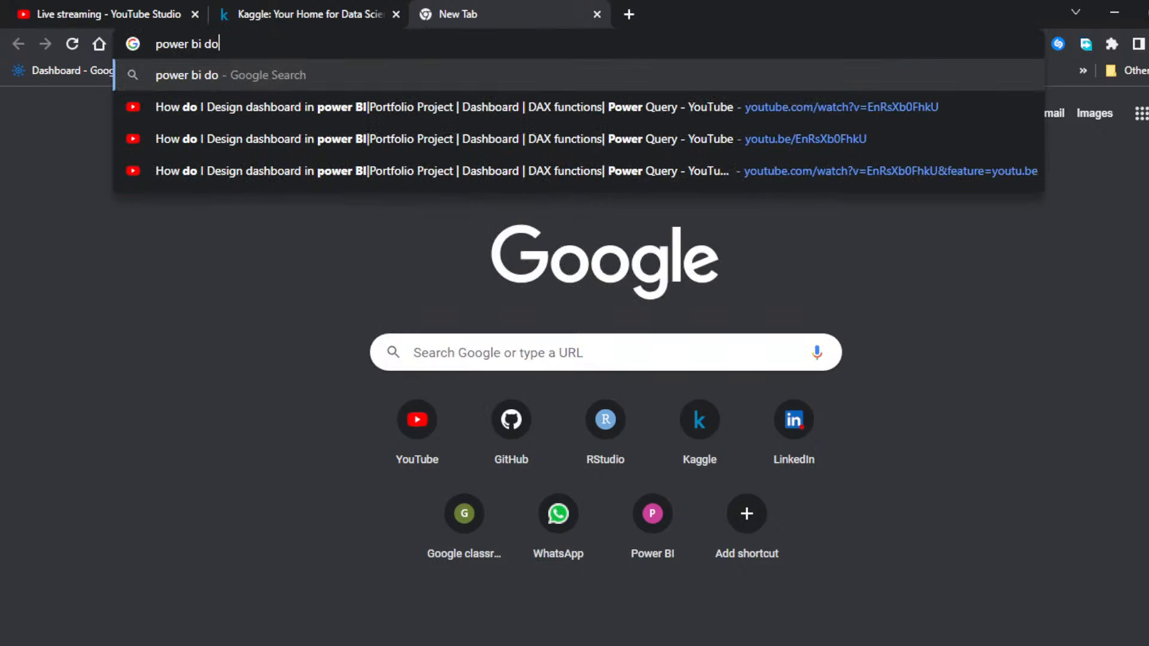
type("wnload")
key("Return")
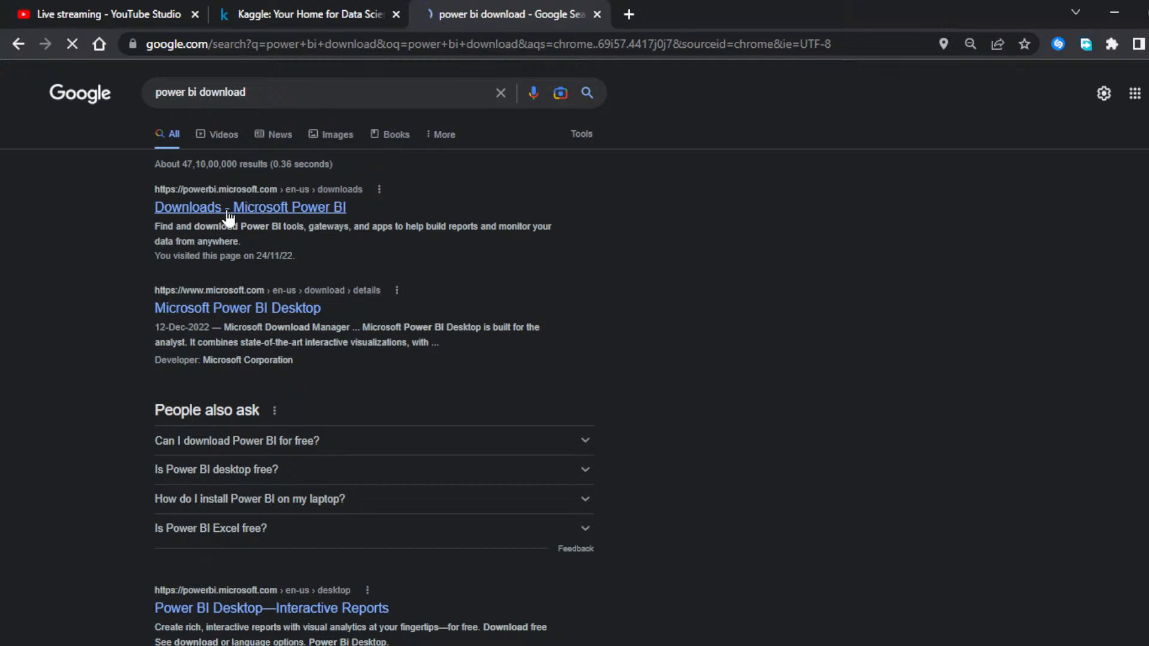
left_click(230, 209)
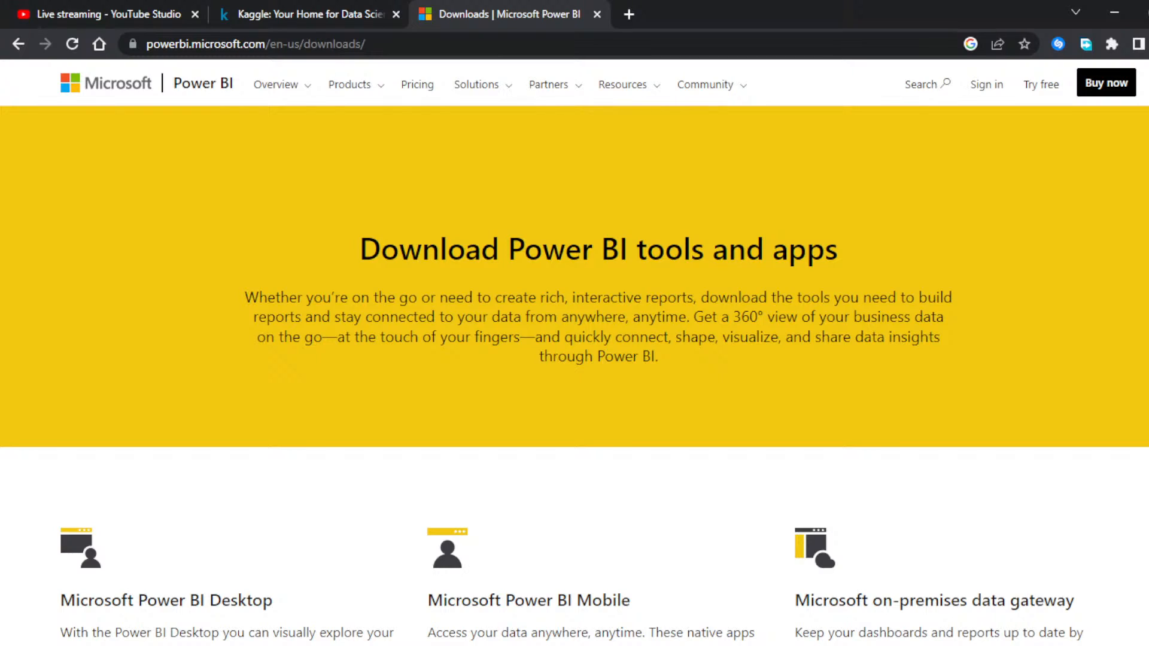
Step: Highlight the downloads page's web address and open the advanced download options for Microsoft Power BI Desktop
left_click_drag(366, 43, 145, 44)
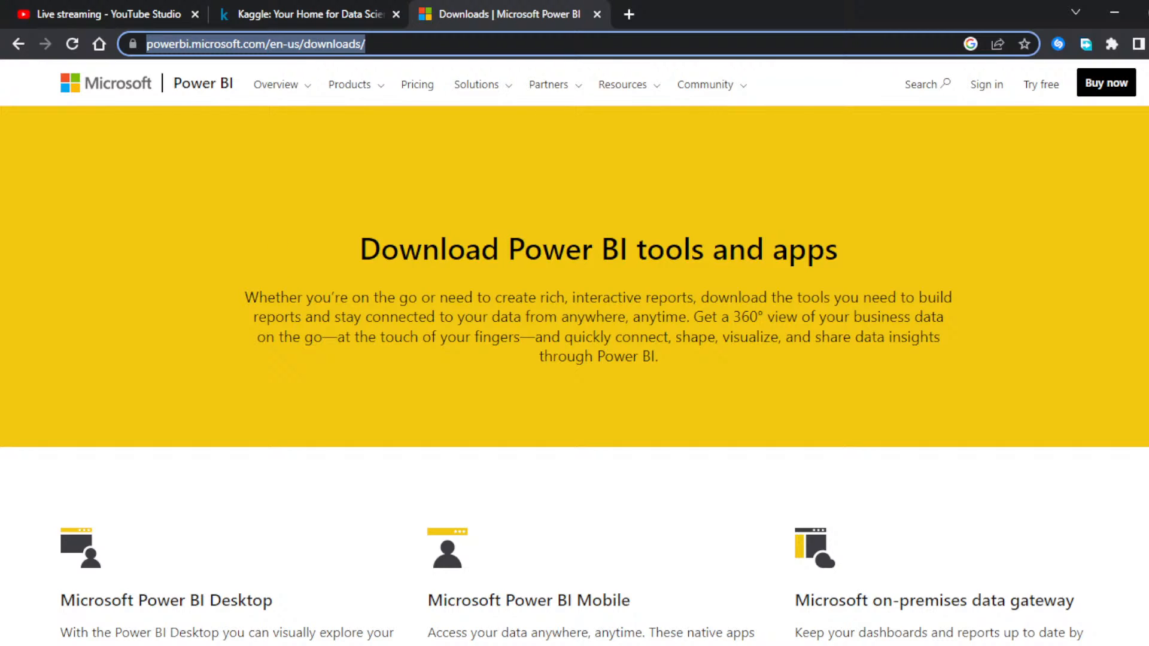
scroll(299, 317, "down", 5)
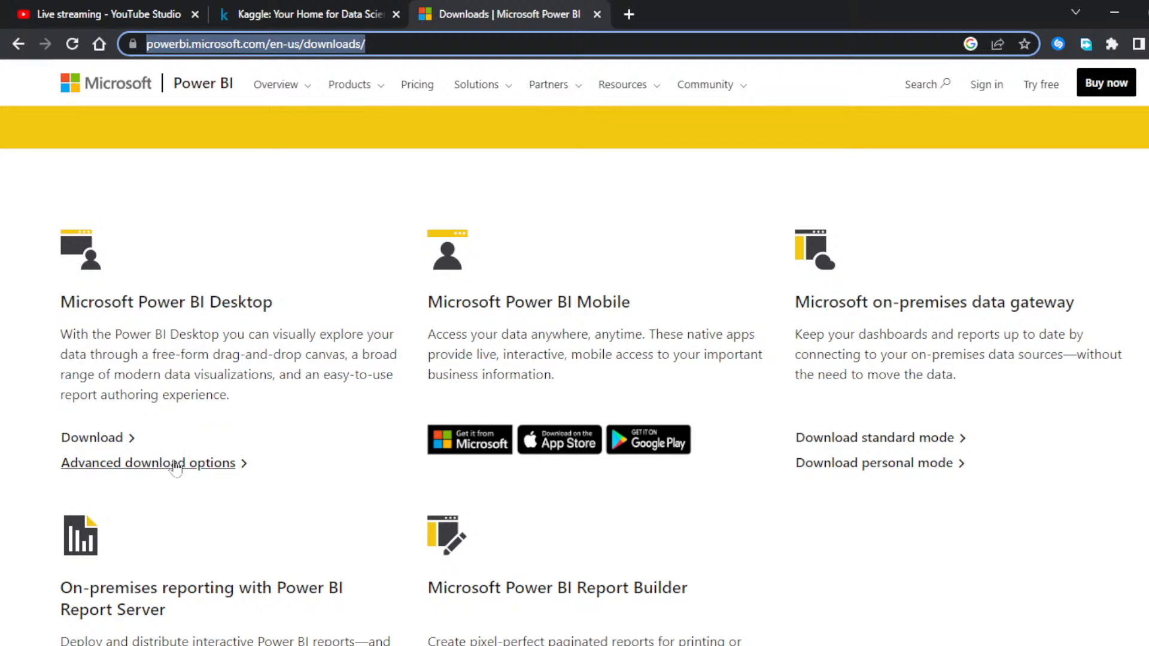
left_click(176, 464)
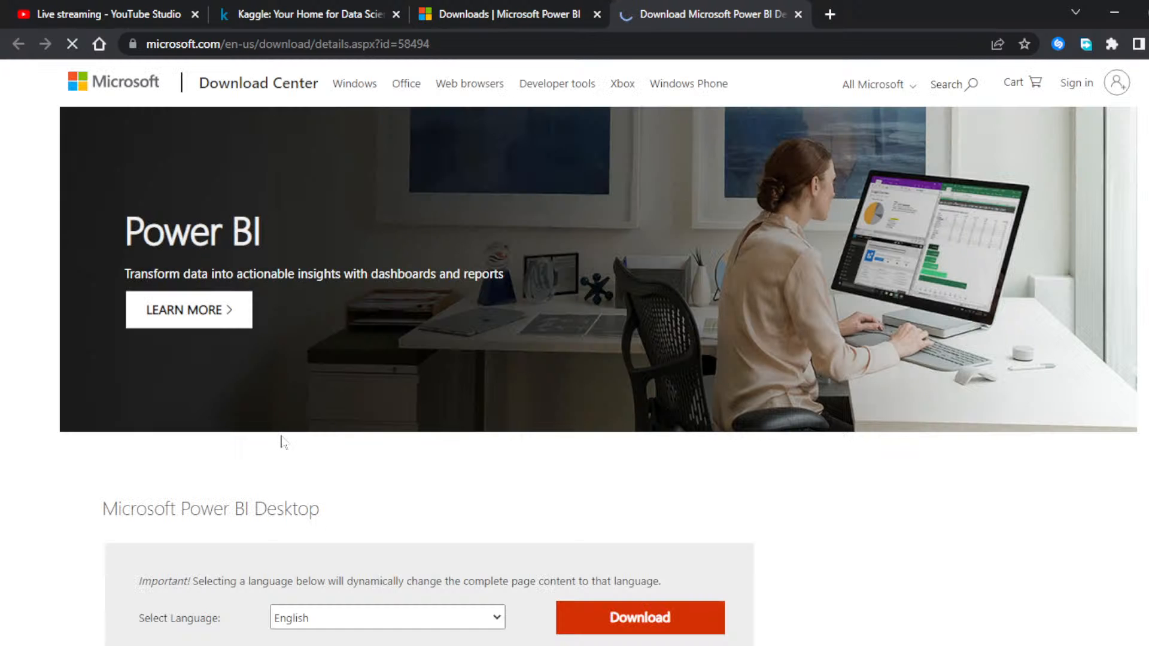
Step: Look through the available download languages for Microsoft Power BI Desktop and choose English
scroll(282, 442, "down", 4)
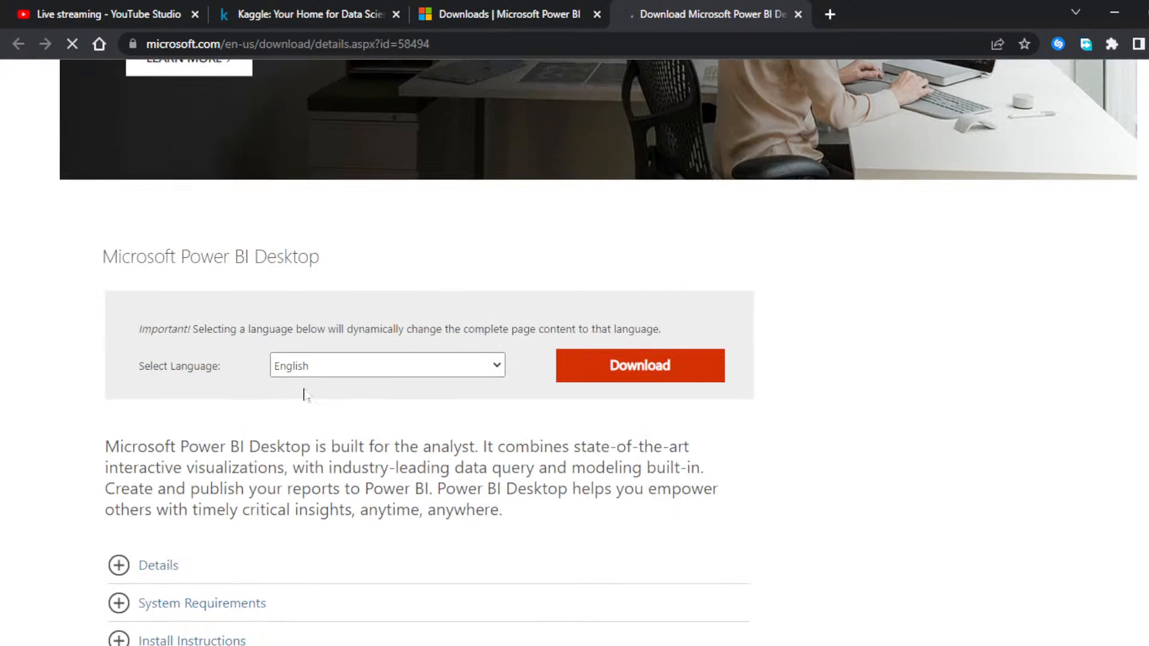
left_click(495, 375)
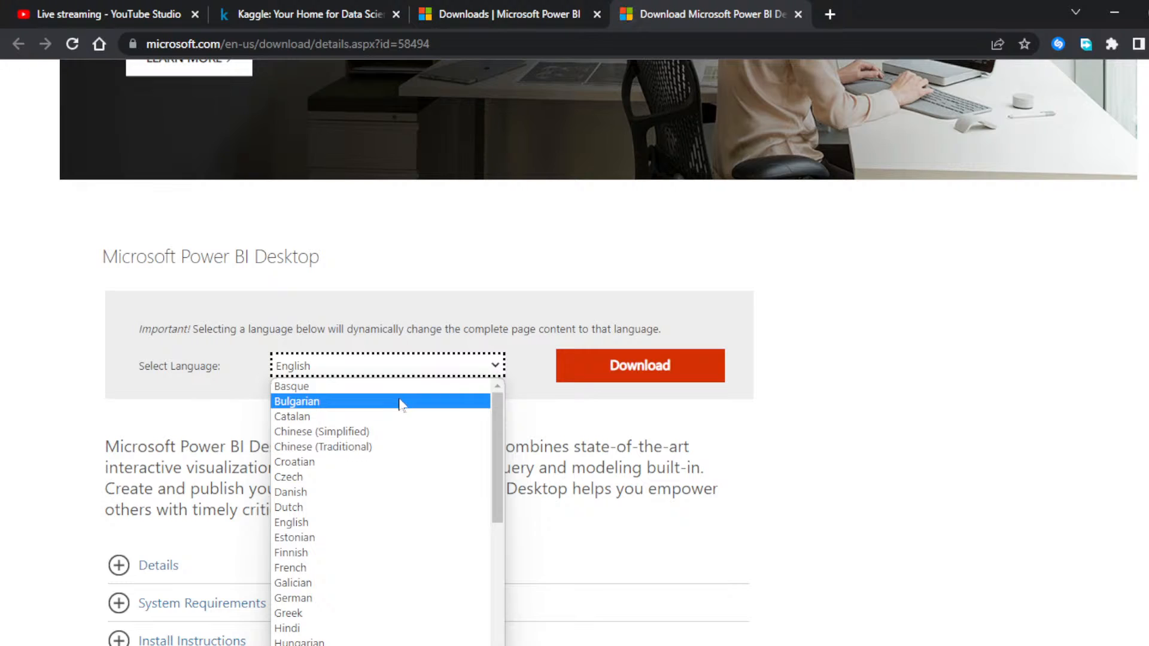
scroll(385, 466, "down", 3)
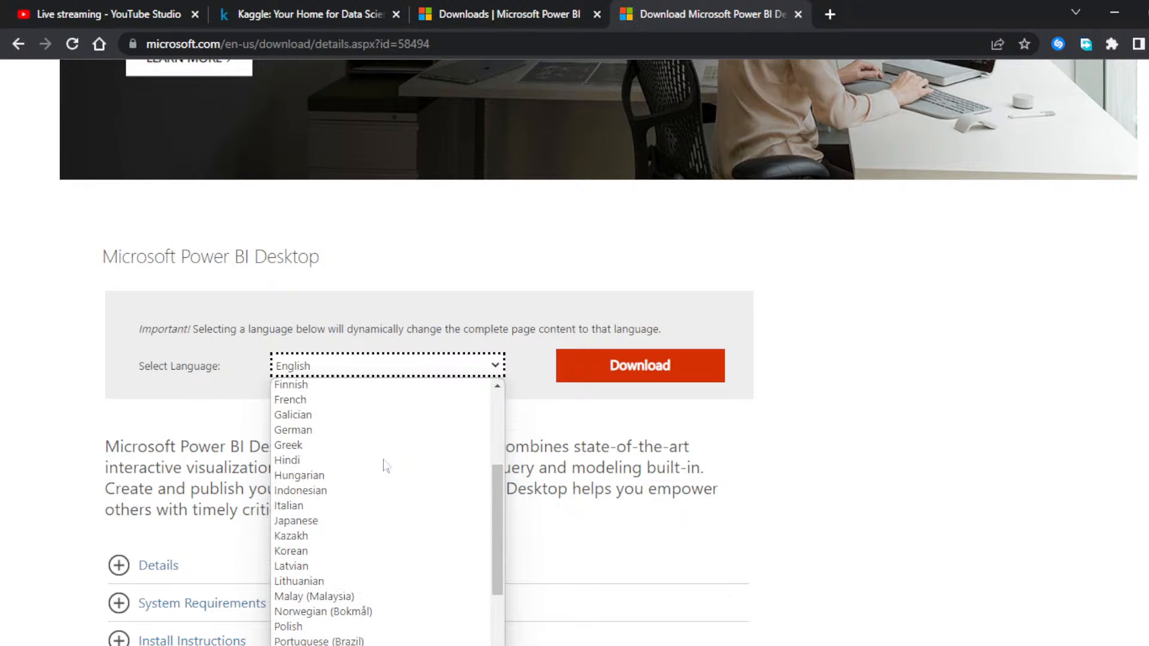
scroll(385, 466, "down", 4)
scroll(385, 466, "up", 8)
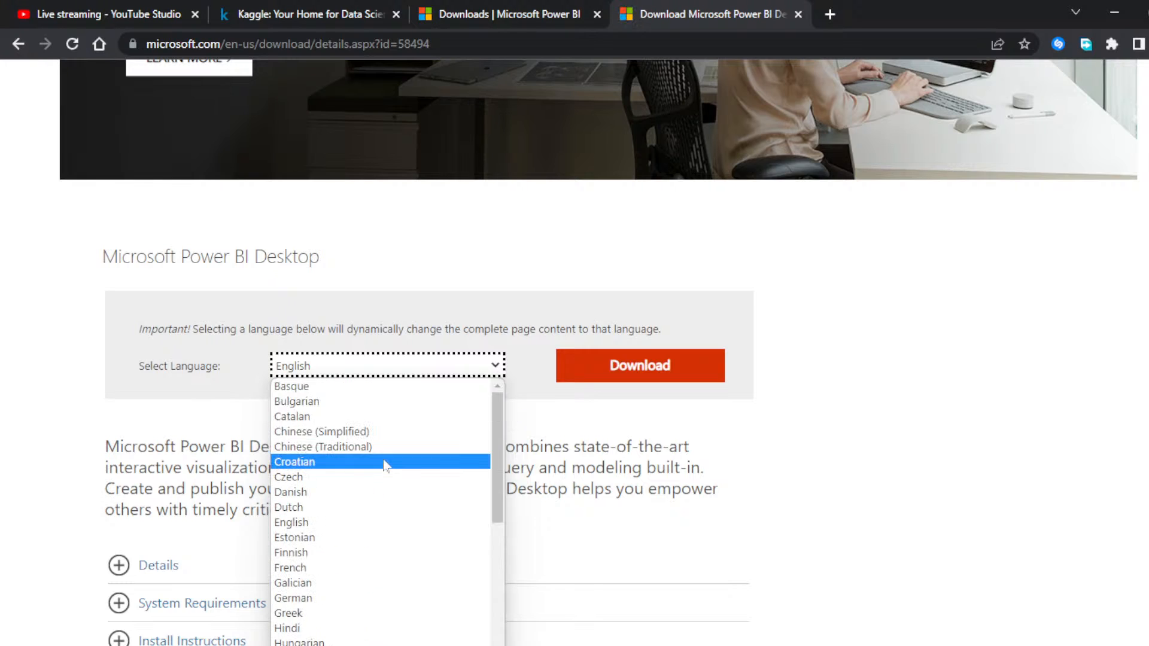
left_click(321, 524)
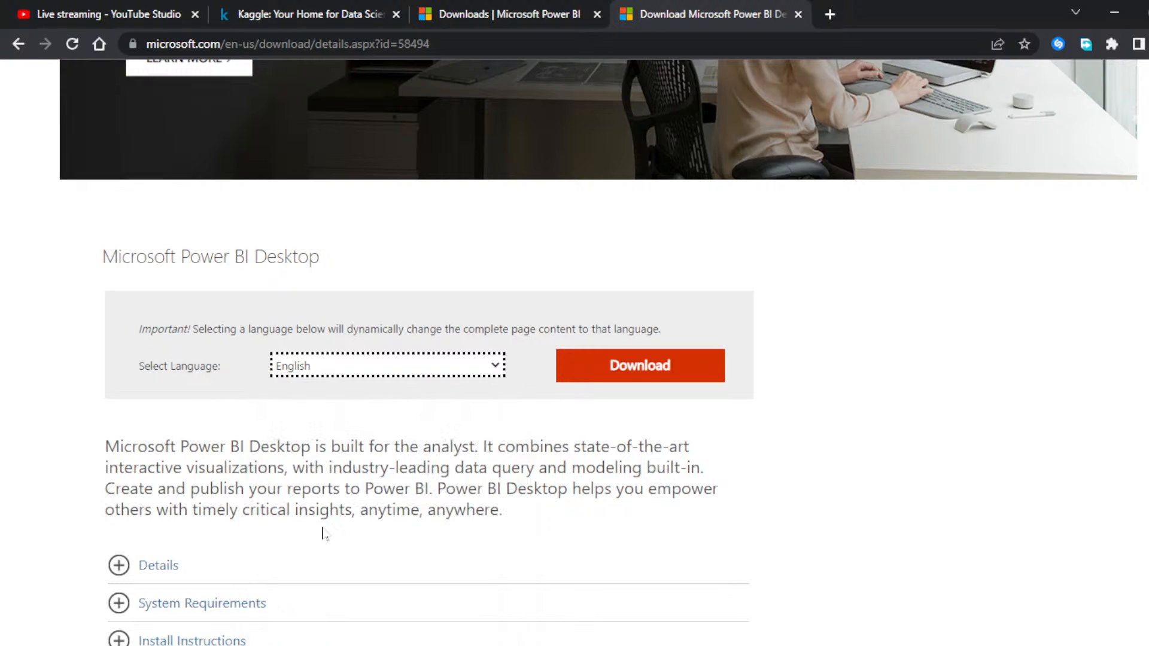
Step: Request the Power BI Desktop download, choosing the file PBIDesktopSetup_x64.exe, and proceed with it
left_click(649, 376)
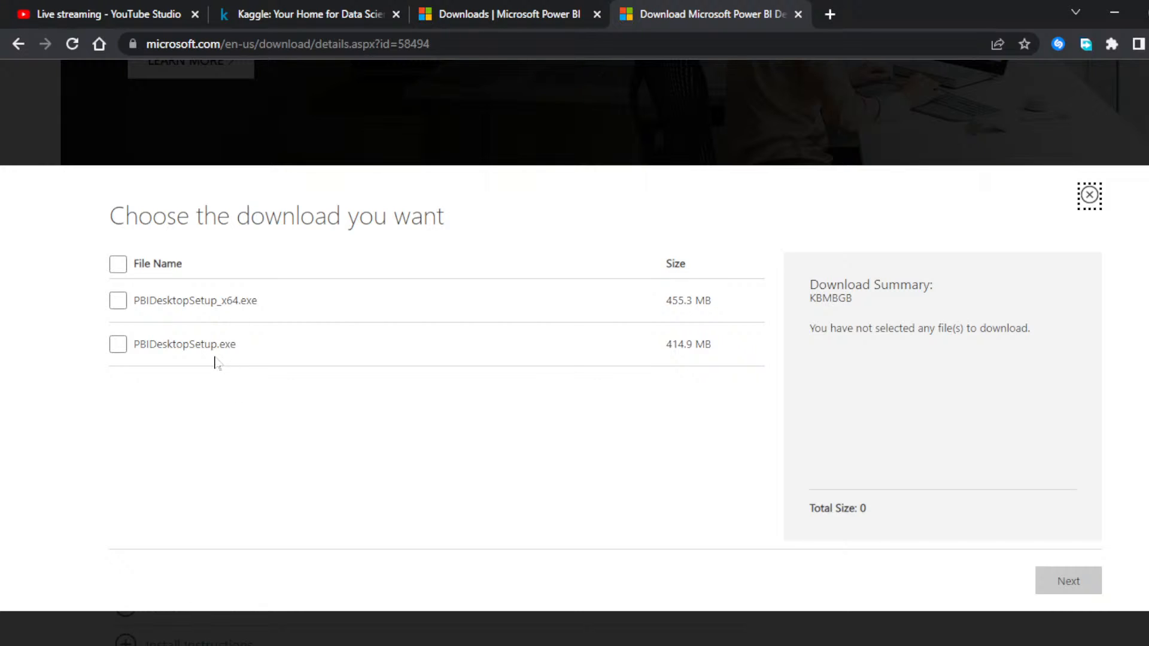
left_click(119, 301)
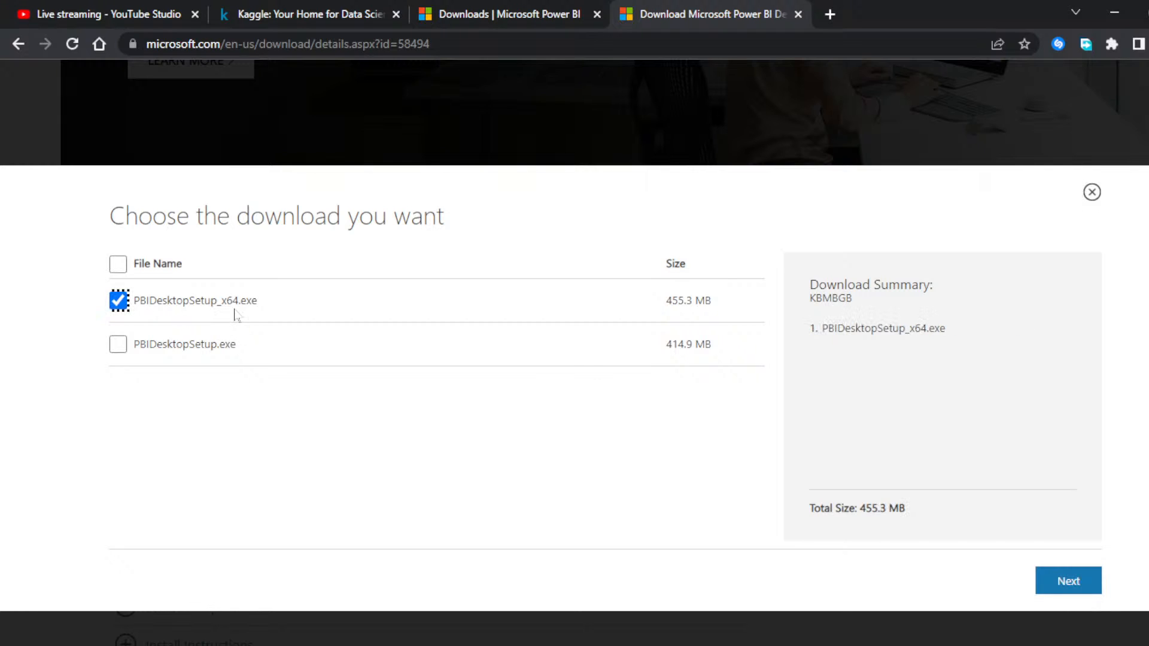
left_click(1077, 580)
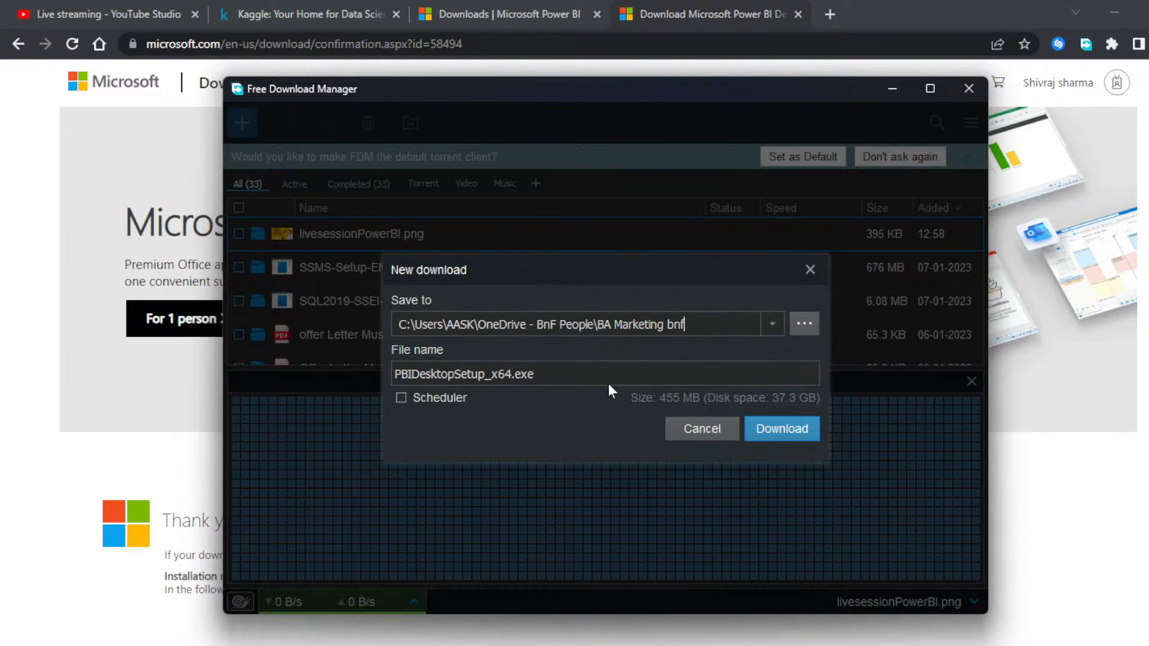
Step: Set the save location of the PBIDesktopSetup_x64.exe download to the Desktop folder
left_click(804, 324)
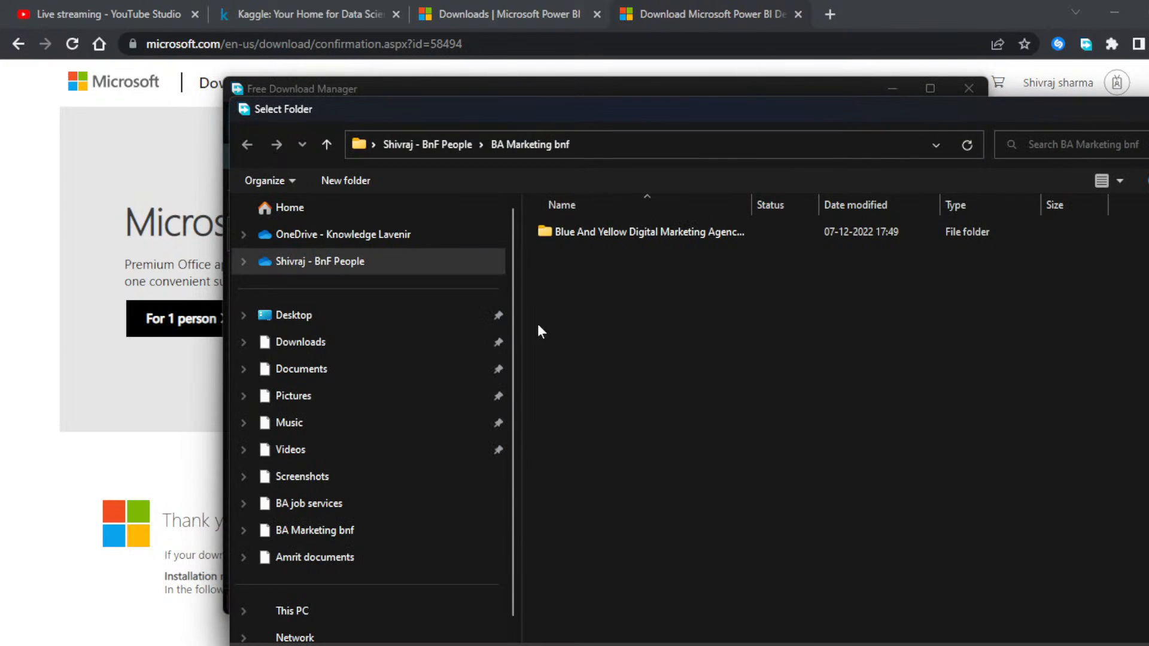
left_click(298, 329)
left_click(1017, 645)
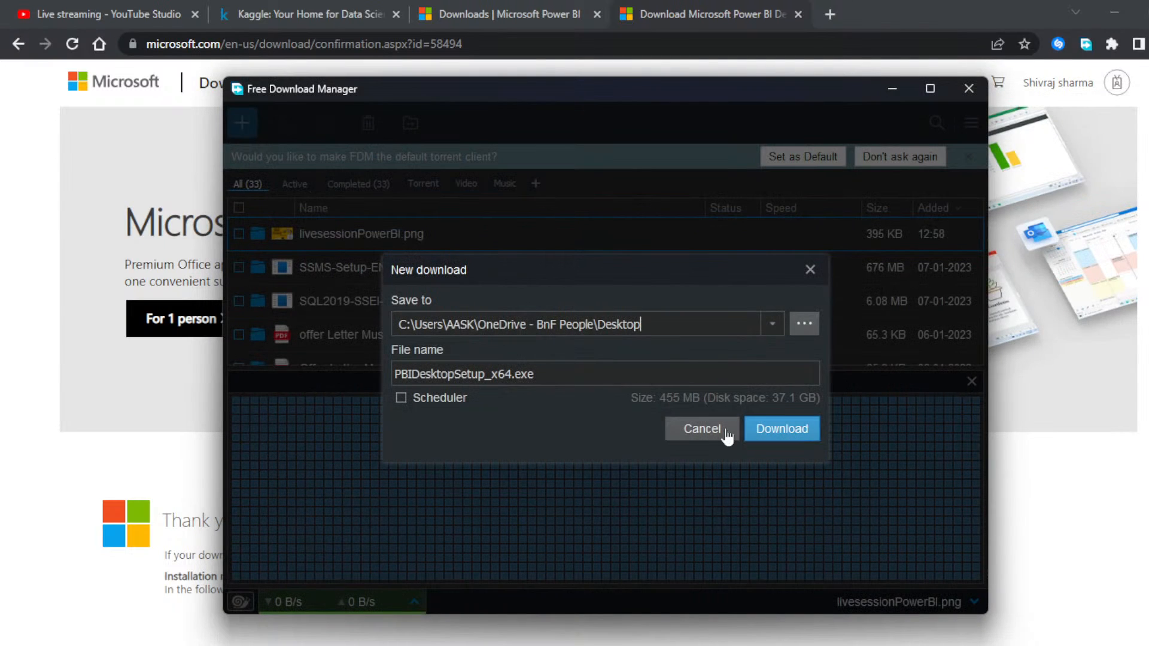
Step: Start downloading PBIDesktopSetup_x64.exe to the chosen folder and minimize the download manager
left_click(778, 428)
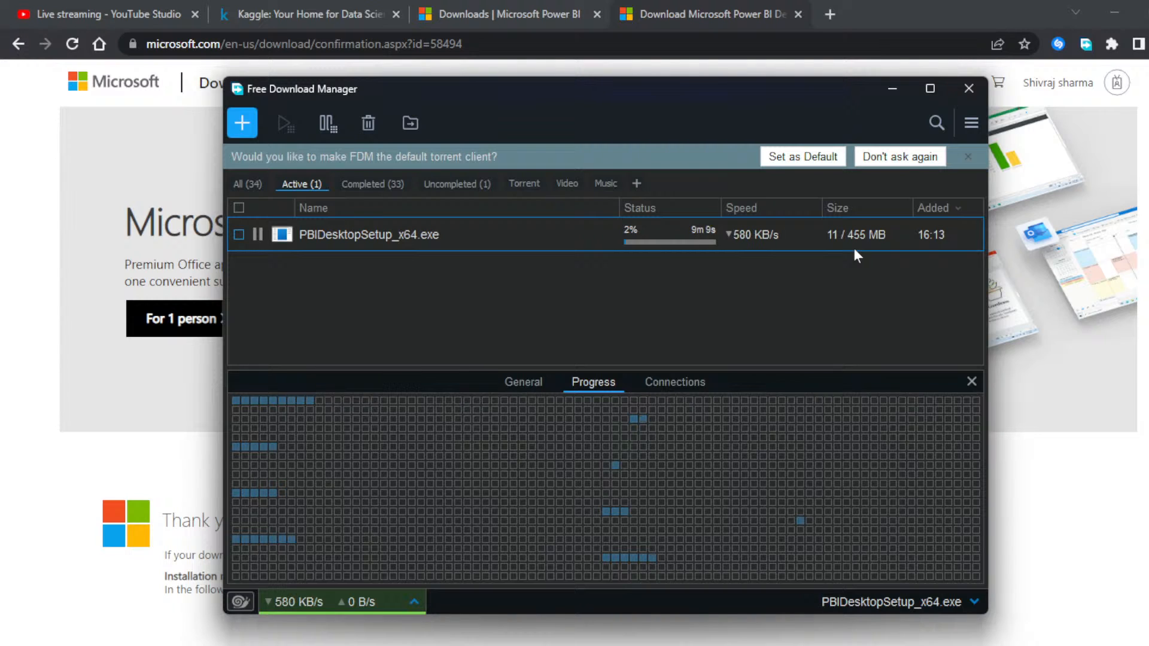
left_click(892, 89)
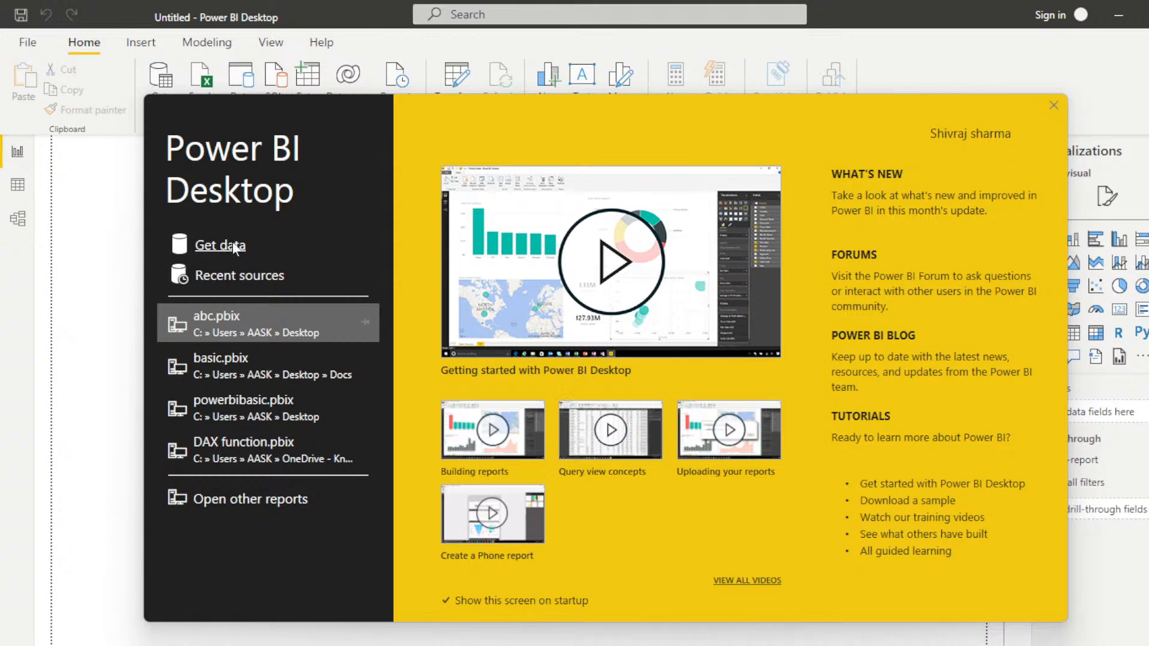
Step: Switch from Power BI Desktop to Kaggle in the browser and open its Datasets section to browse the trending datasets
key("alt+Tab")
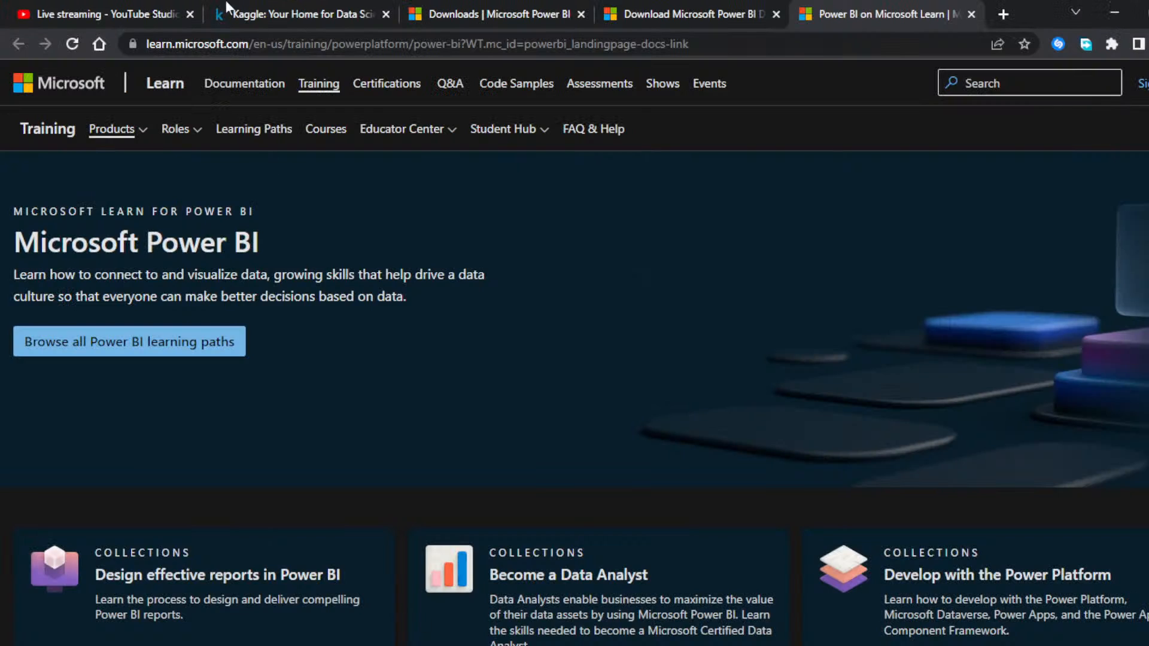
left_click(299, 13)
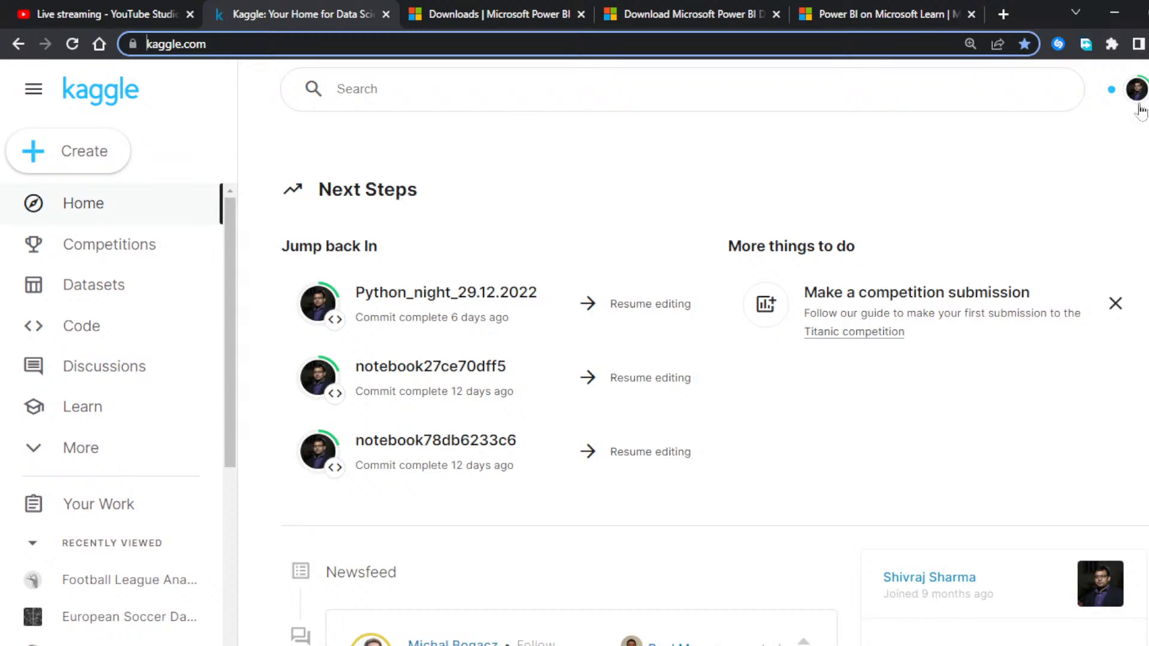
left_click(80, 288)
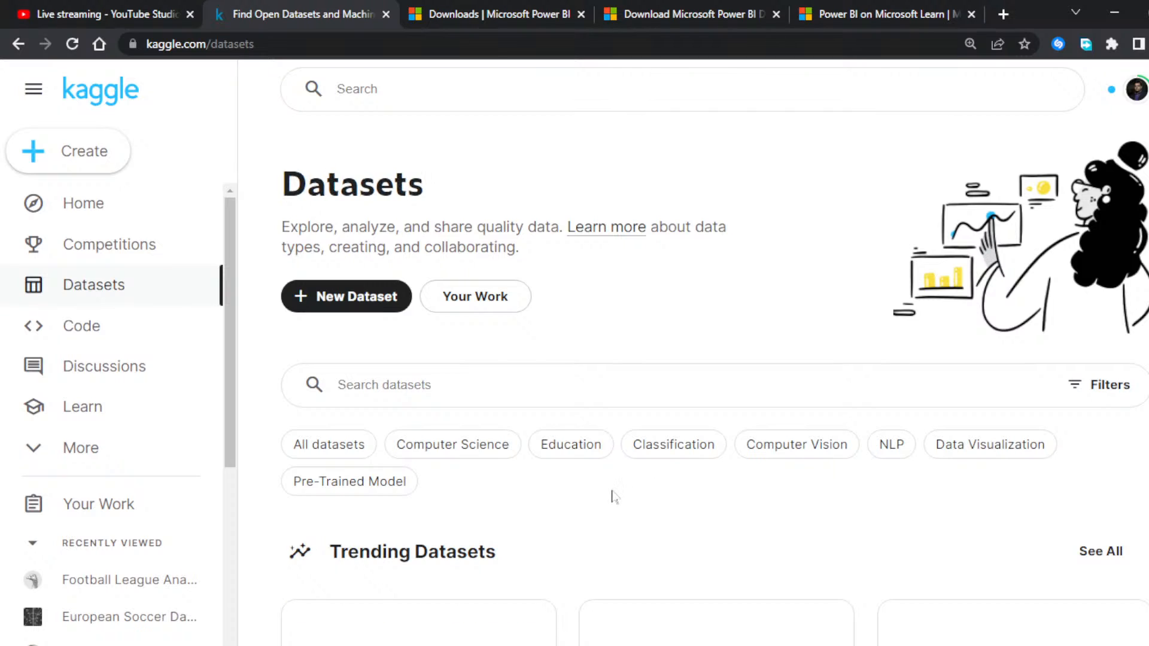
scroll(613, 495, "down", 1)
scroll(613, 495, "down", 3)
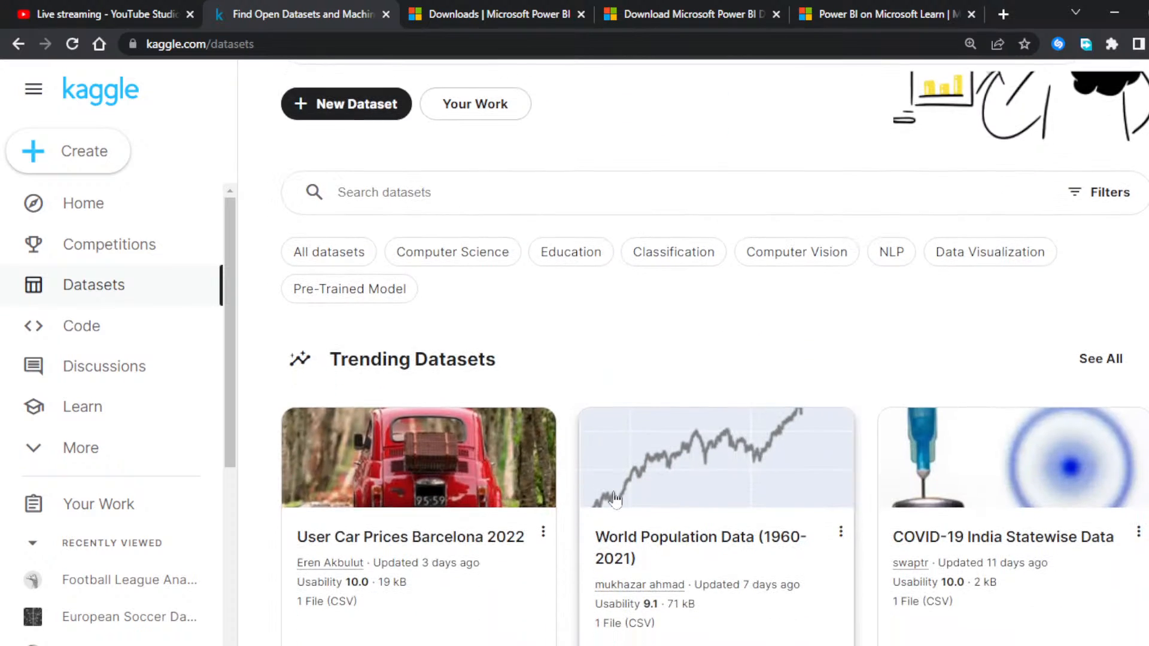
scroll(614, 497, "down", 1)
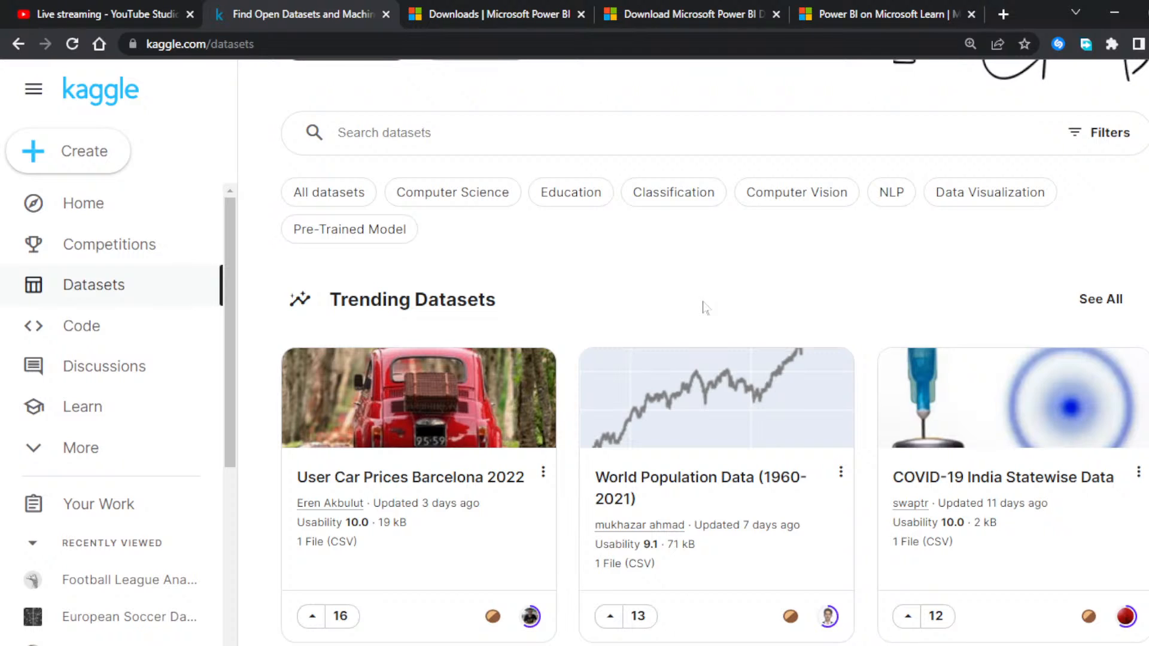
Step: Filter the Kaggle datasets by the Data Visualization tag and look through the listed datasets
left_click(981, 192)
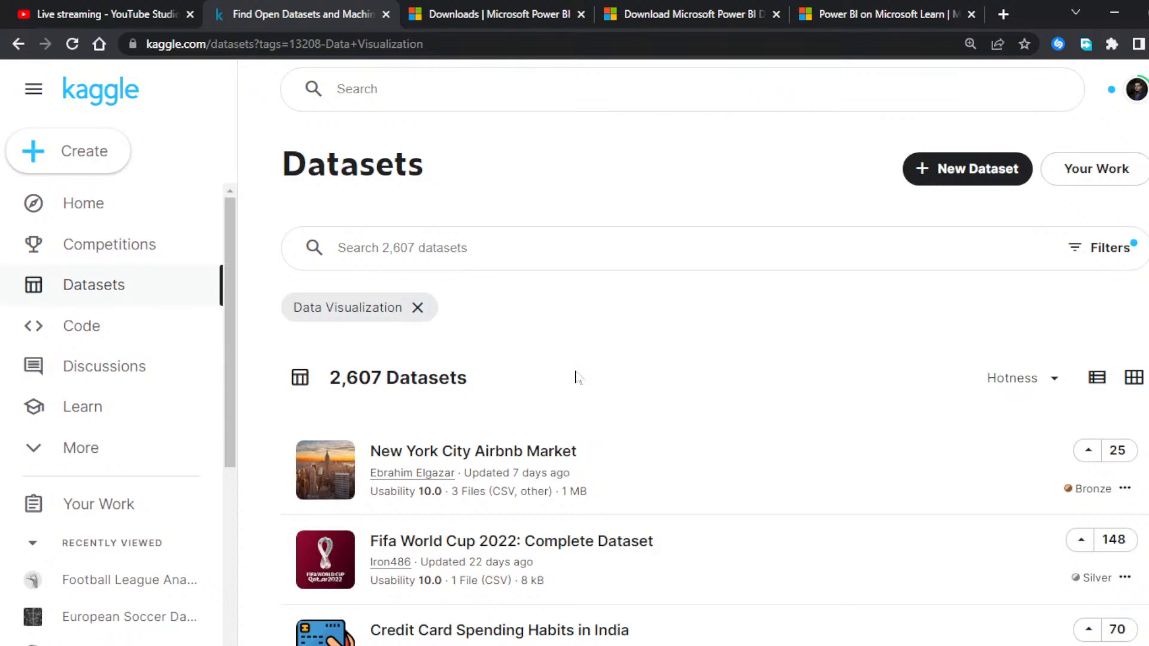
scroll(576, 376, "down", 1)
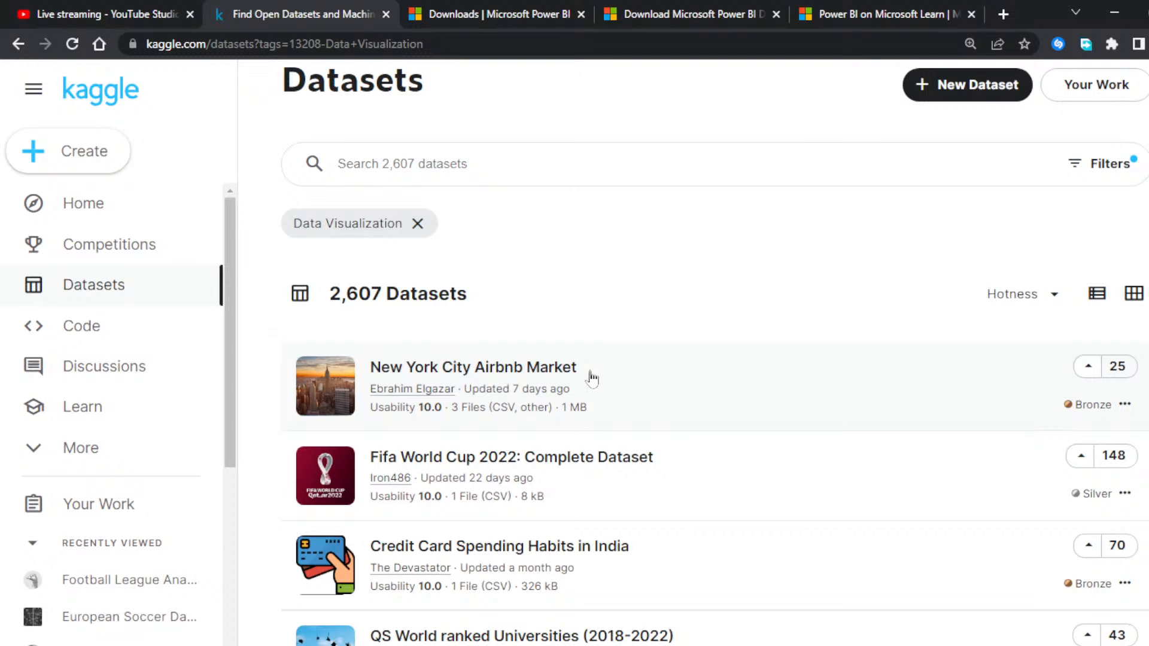
scroll(592, 378, "down", 5)
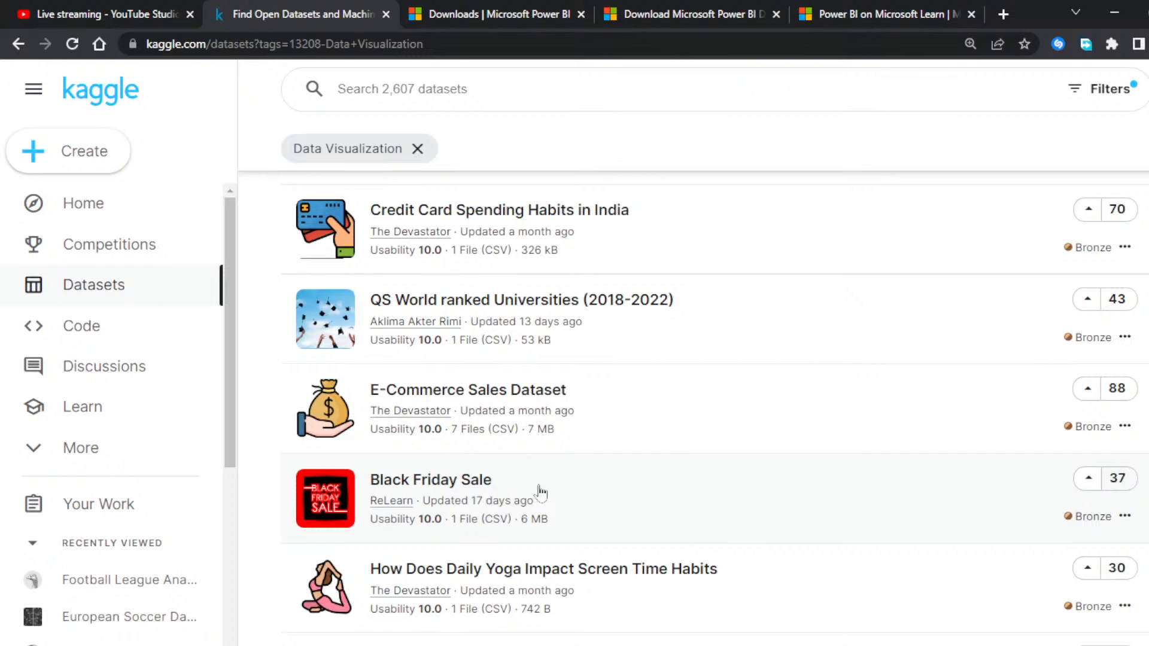
scroll(541, 491, "down", 4)
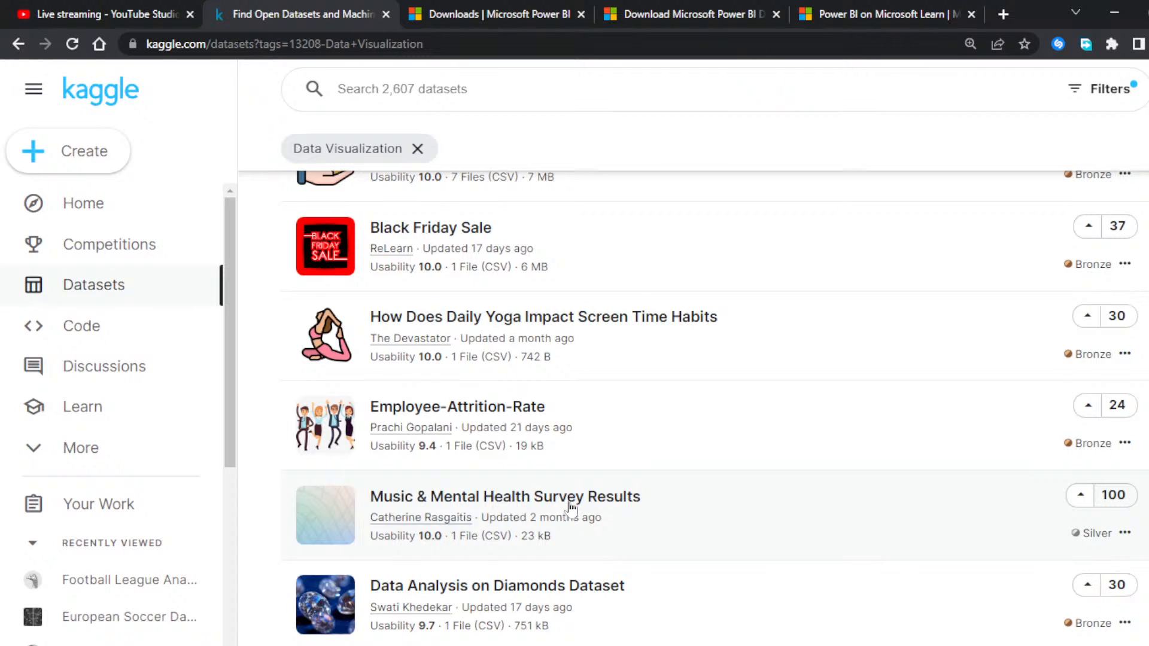
scroll(667, 497, "down", 1)
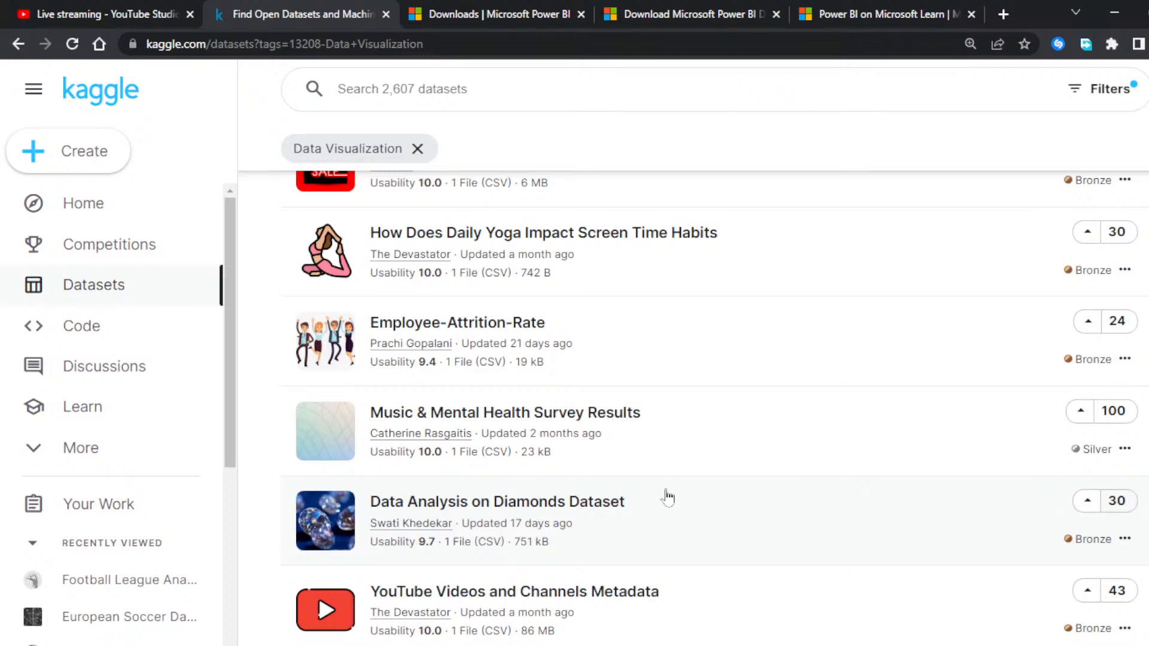
scroll(668, 496, "down", 3)
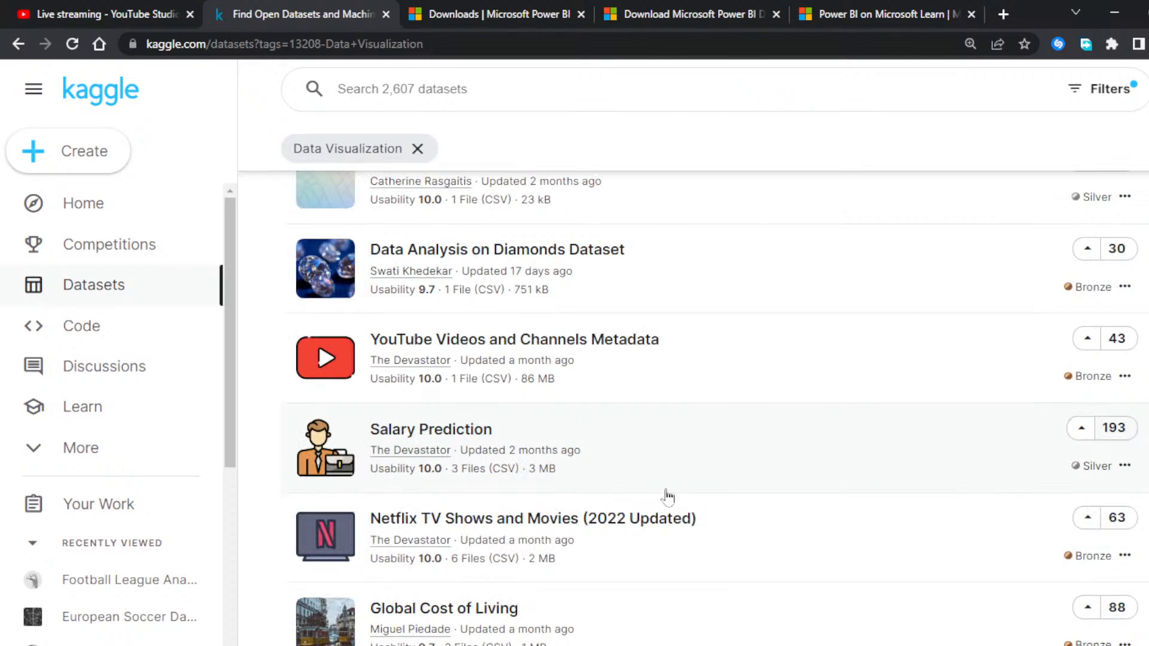
scroll(668, 497, "down", 3)
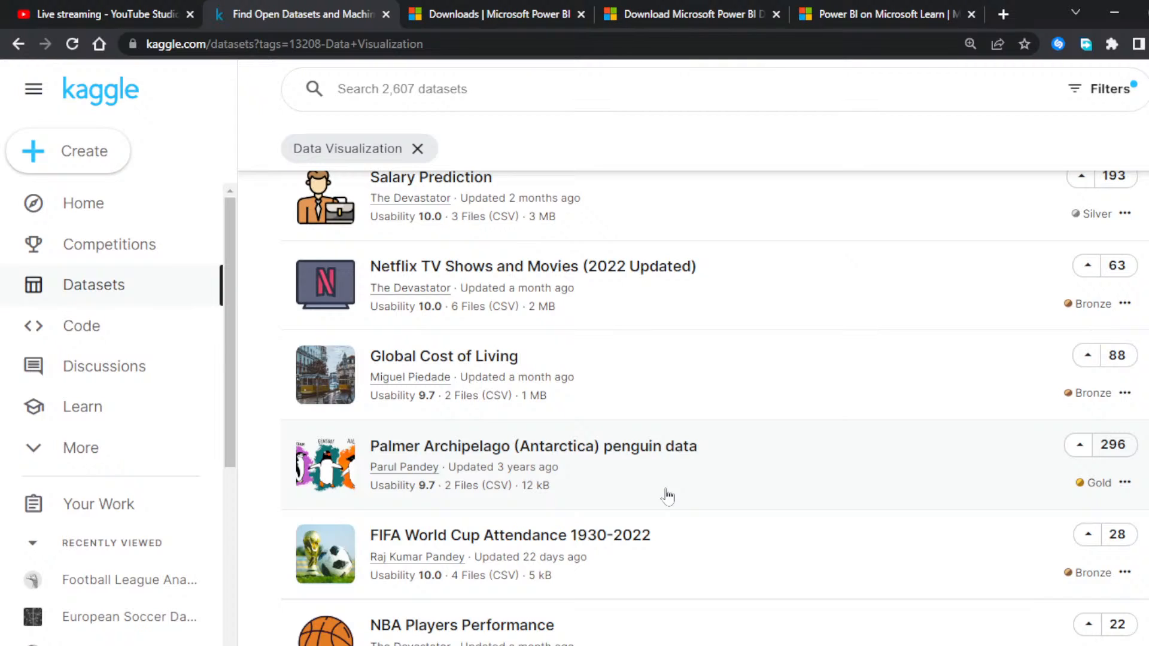
scroll(667, 496, "up", 10)
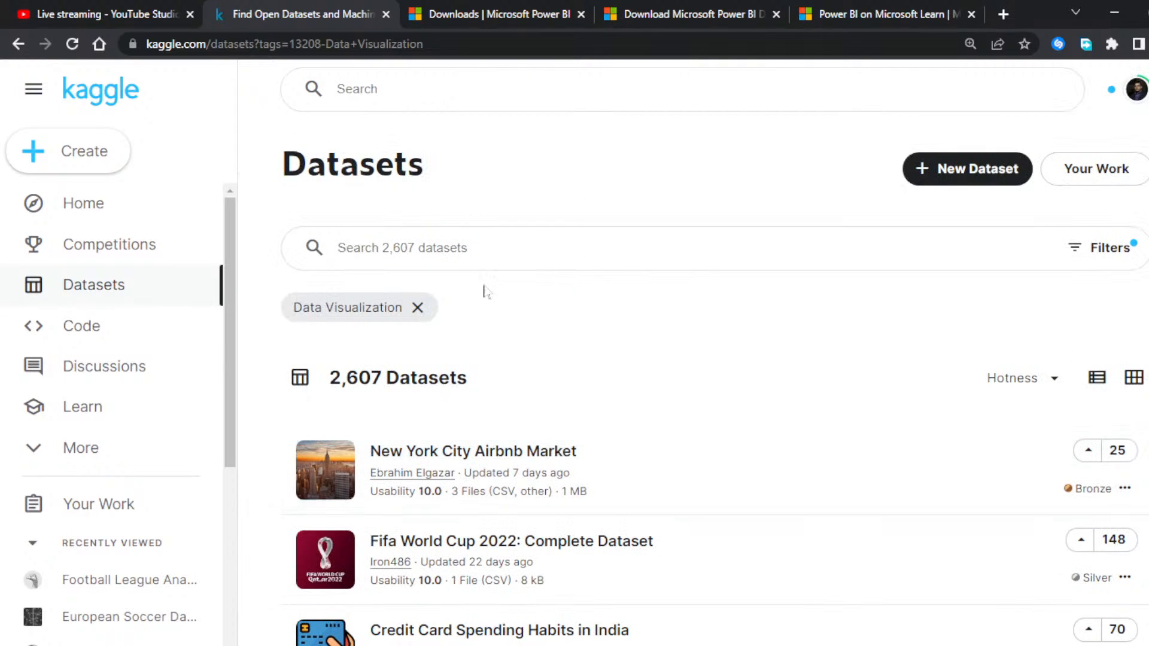
Step: Run the recent query "super store" on the filtered datasets and look through the matching entries
left_click(371, 289)
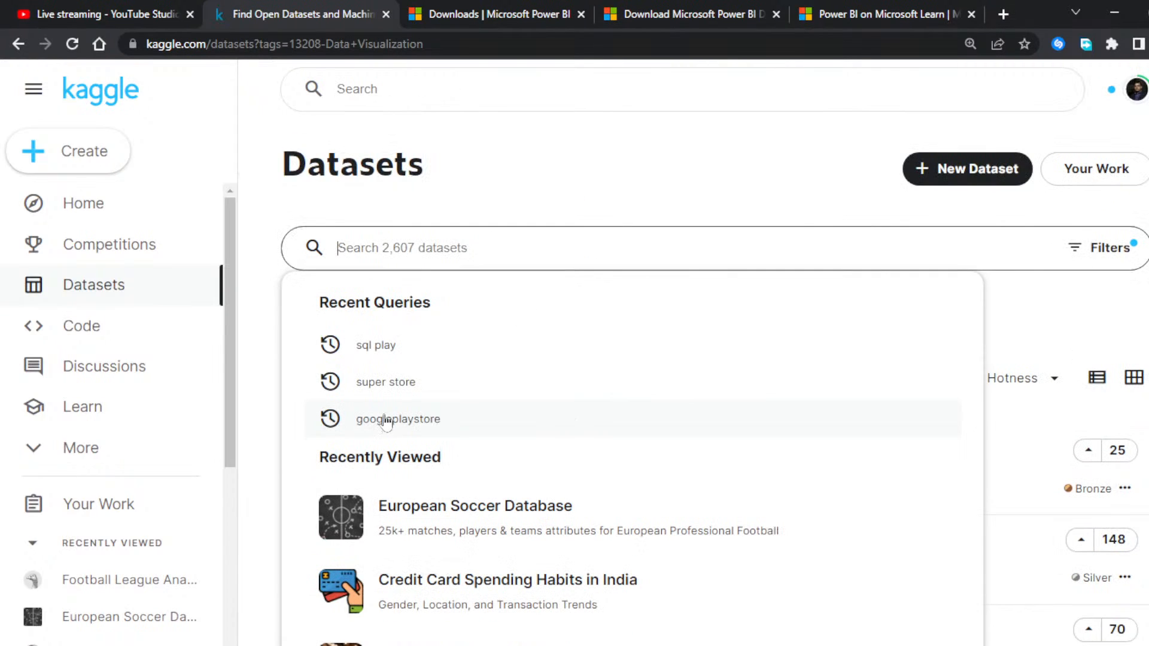
left_click(382, 388)
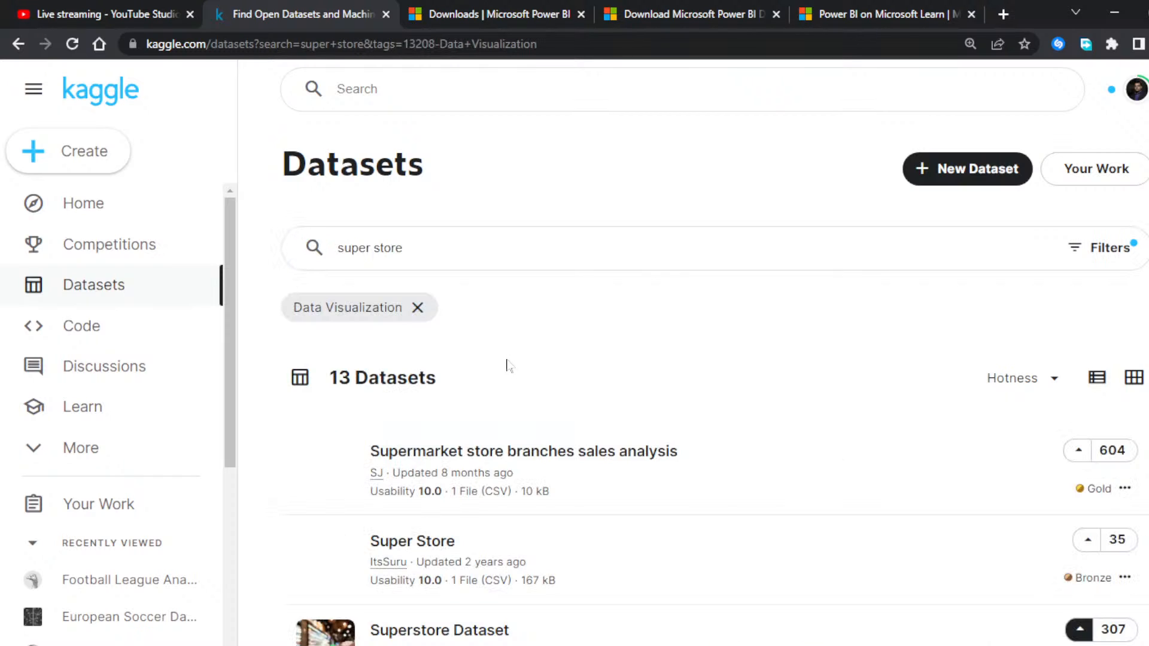
scroll(508, 365, "down", 8)
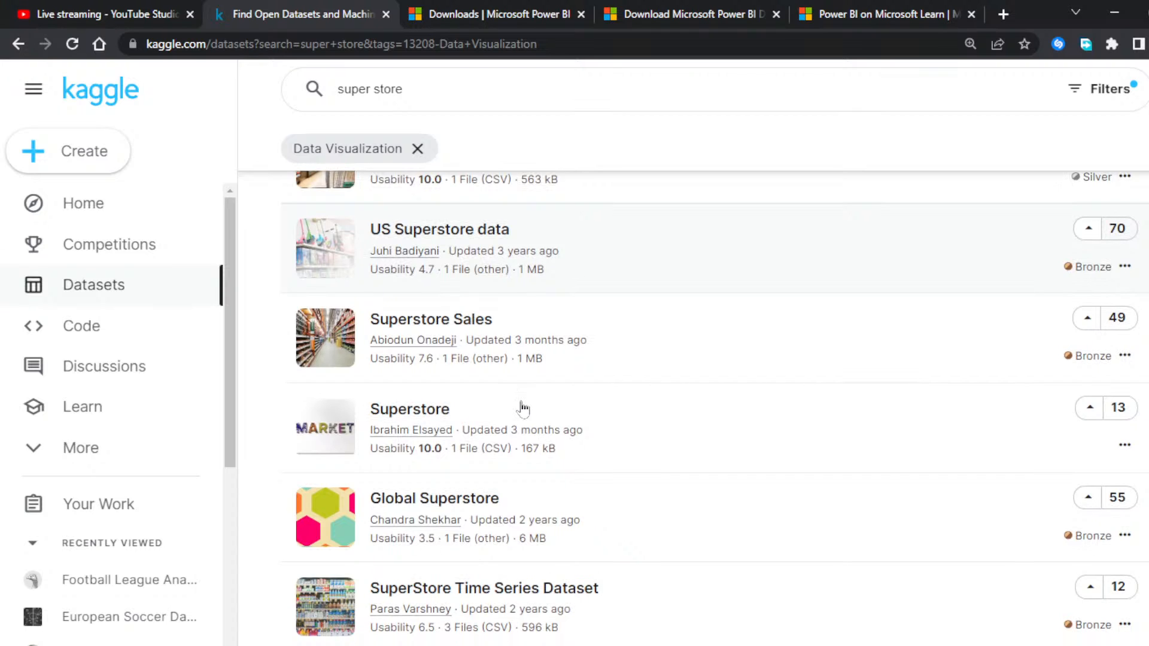
scroll(522, 409, "down", 2)
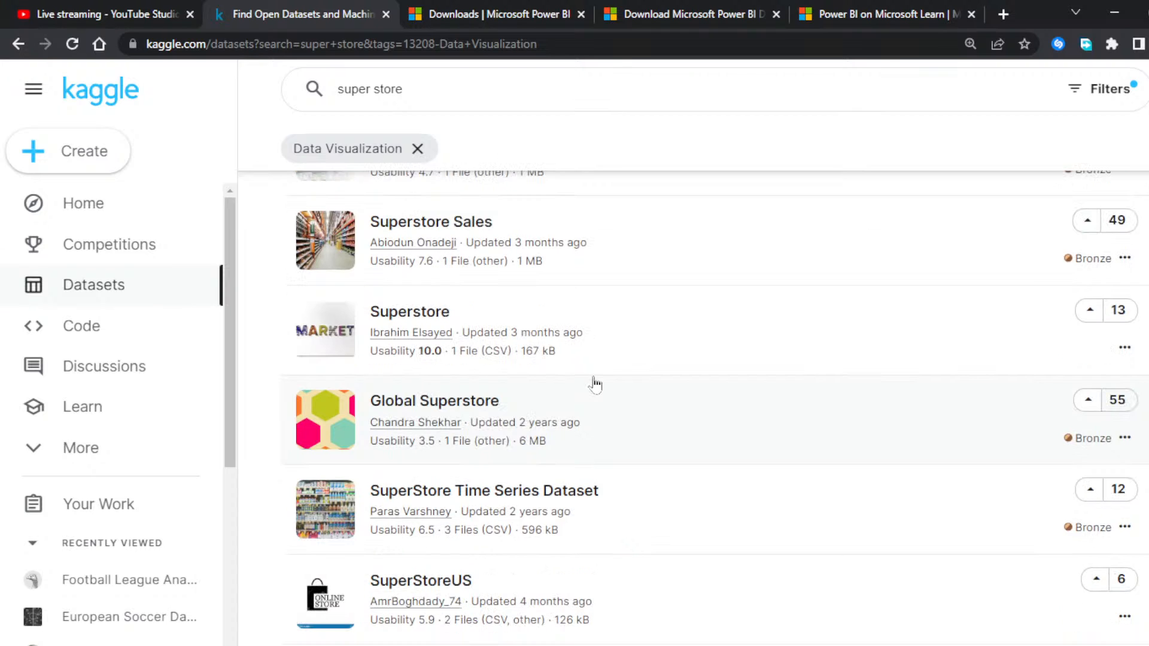
scroll(595, 385, "down", 8)
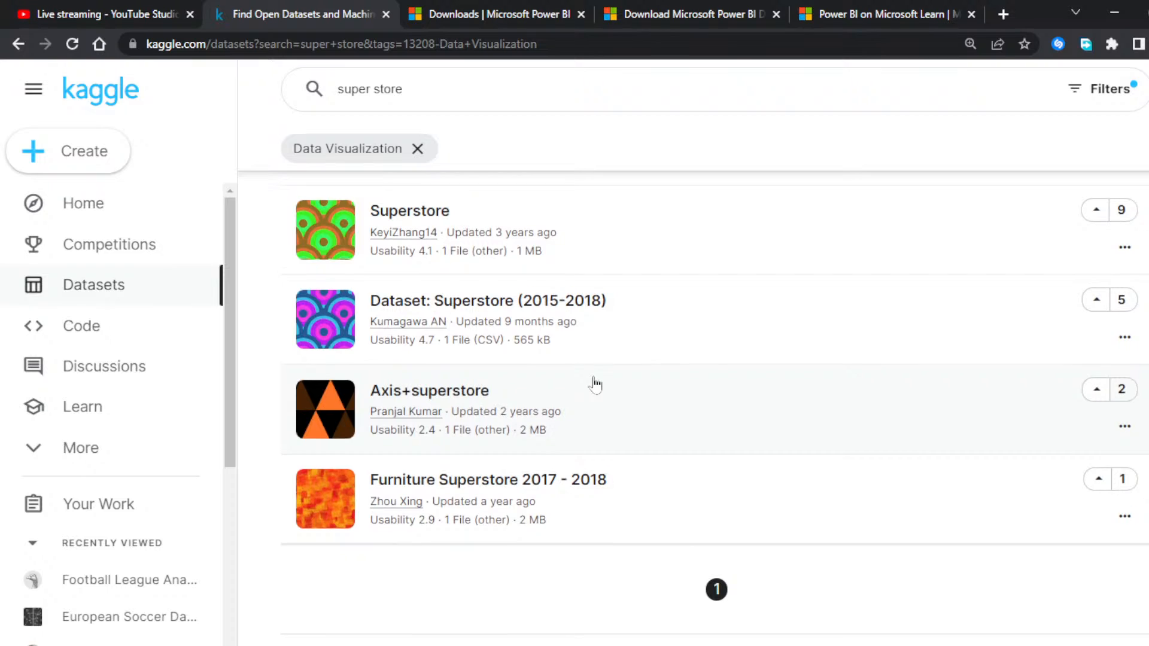
scroll(595, 385, "up", 15)
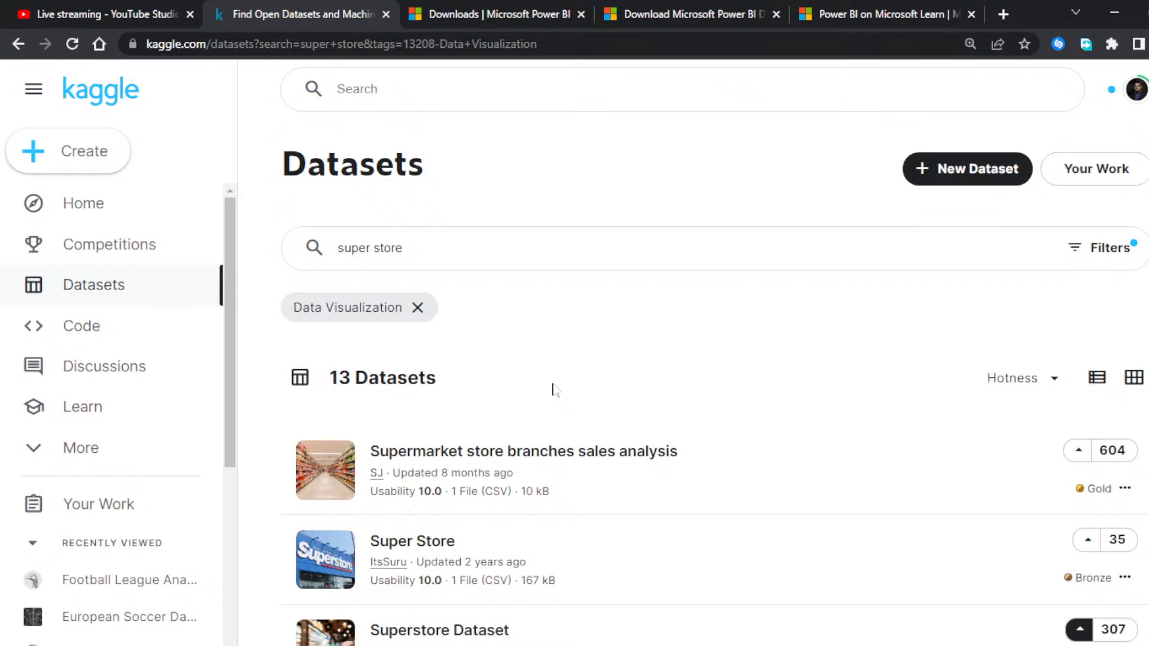
Step: Try searching the filtered datasets for "global super store"
left_click(338, 248)
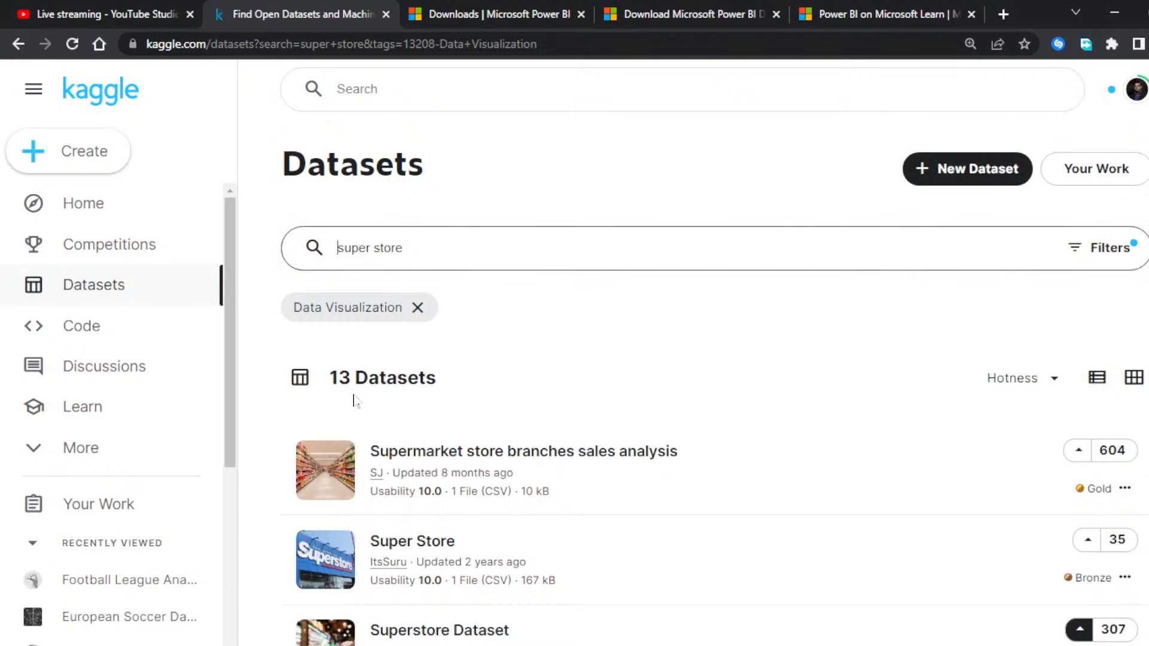
type("glob")
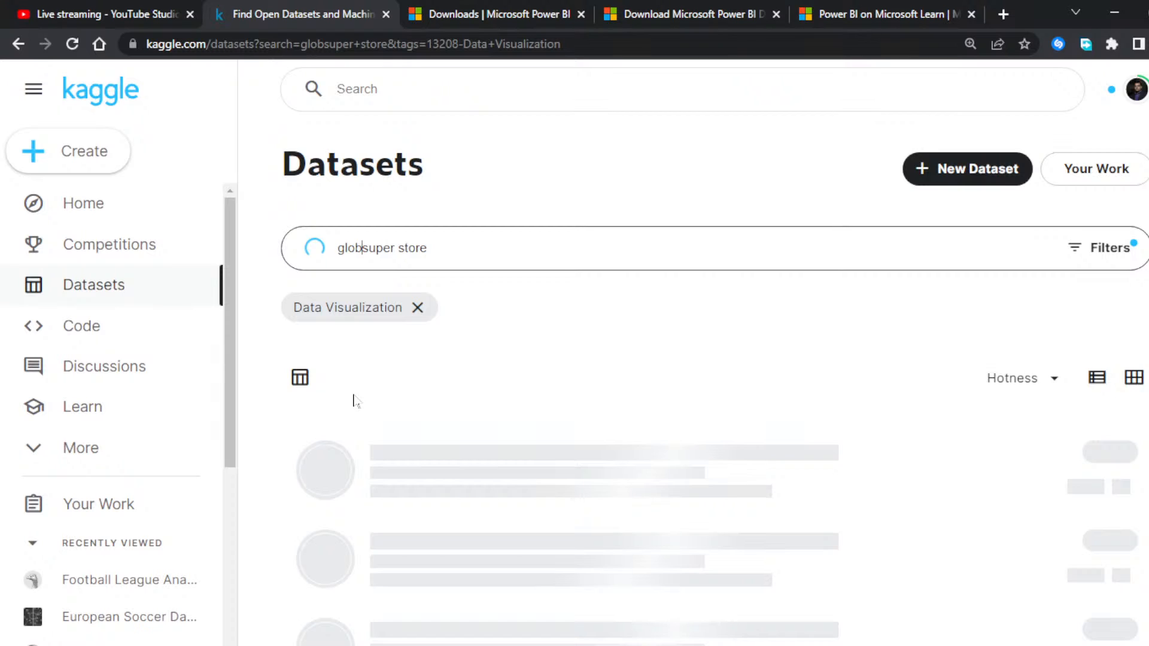
type("al")
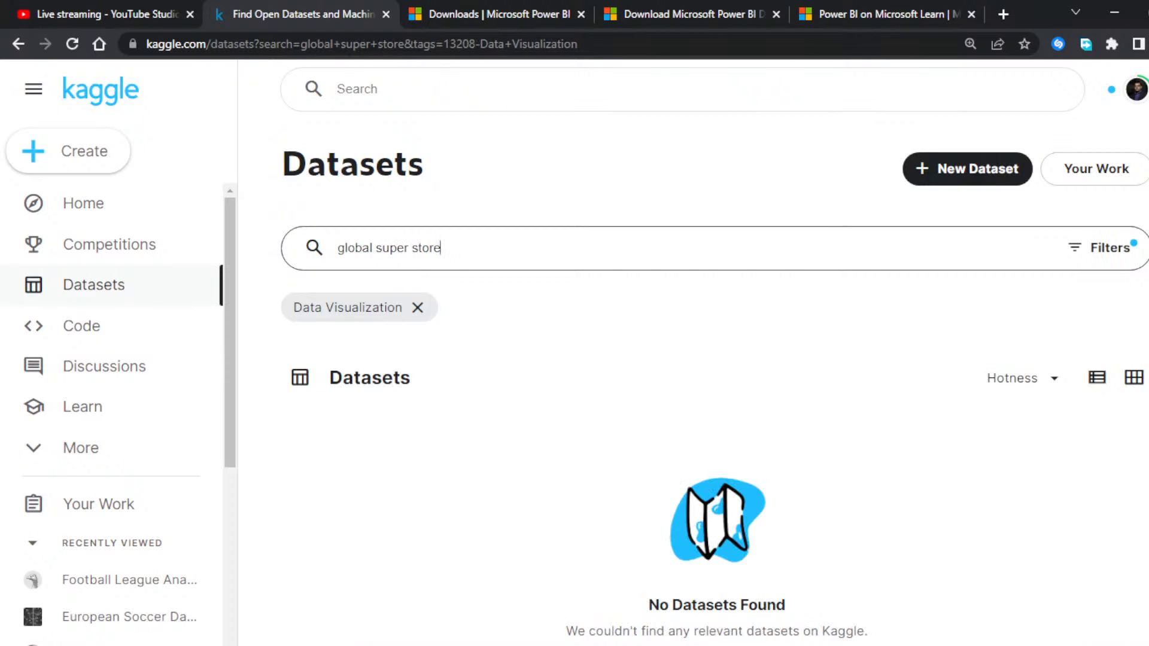
Step: Change the dataset search text to "global super"
key("BackSpace")
key("BackSpace")
key("BackSpace")
key("BackSpace")
key("BackSpace")
key("BackSpace")
key("BackSpace")
key("BackSpace")
key("BackSpace")
key("BackSpace")
key("BackSpace")
key("BackSpace")
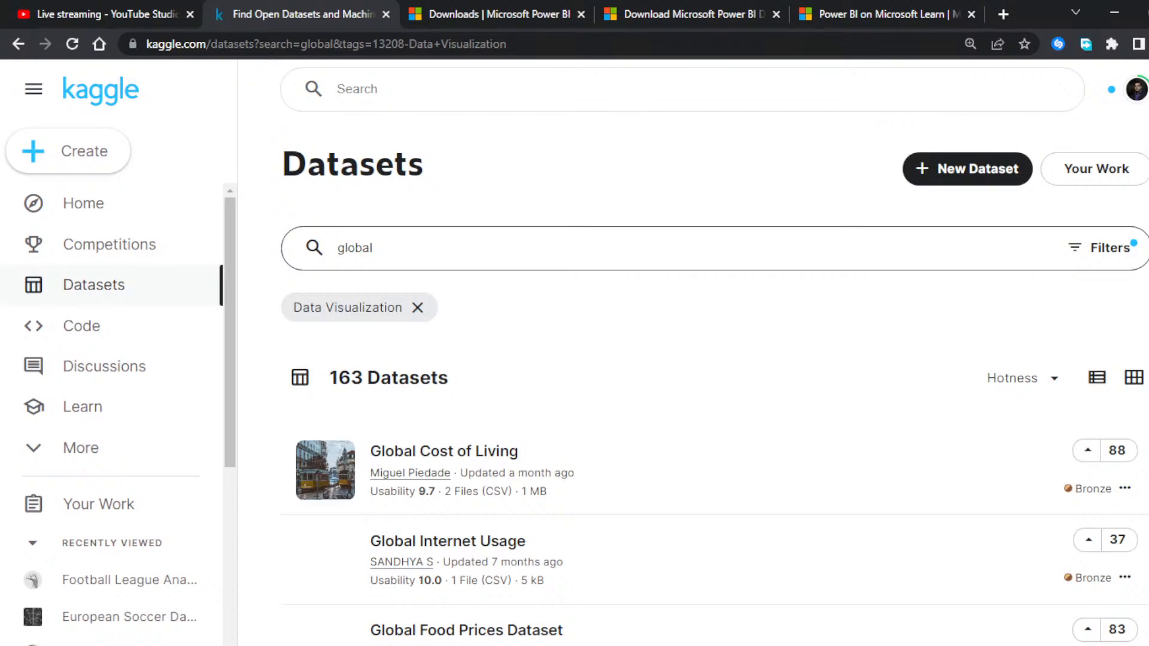
type("sup")
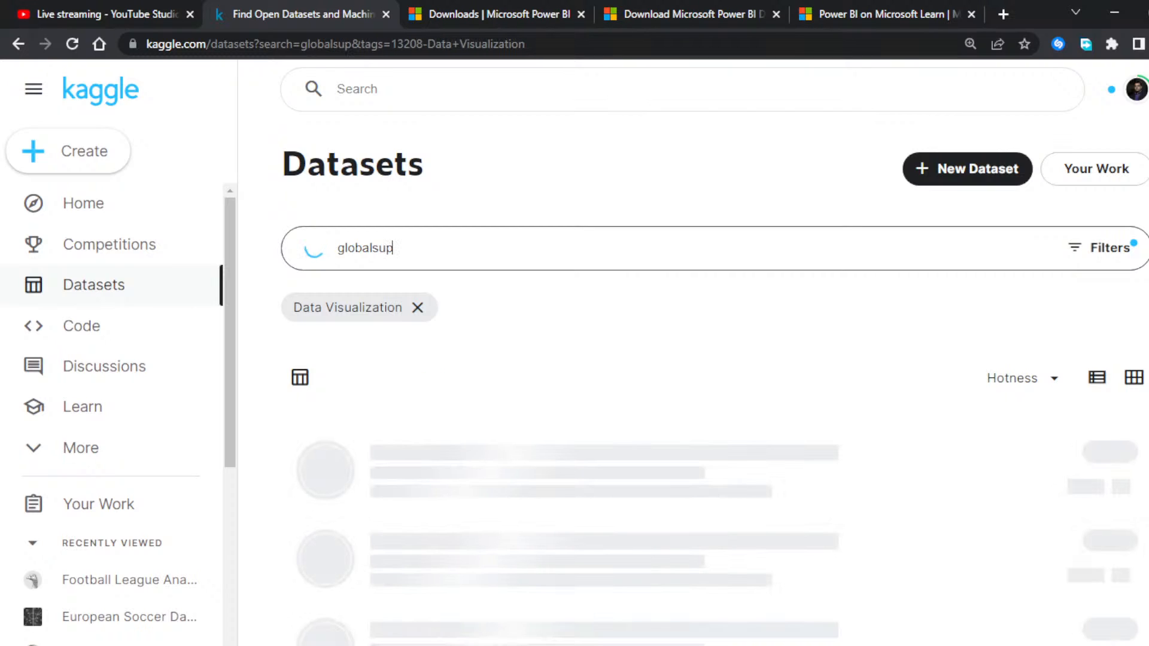
type("er")
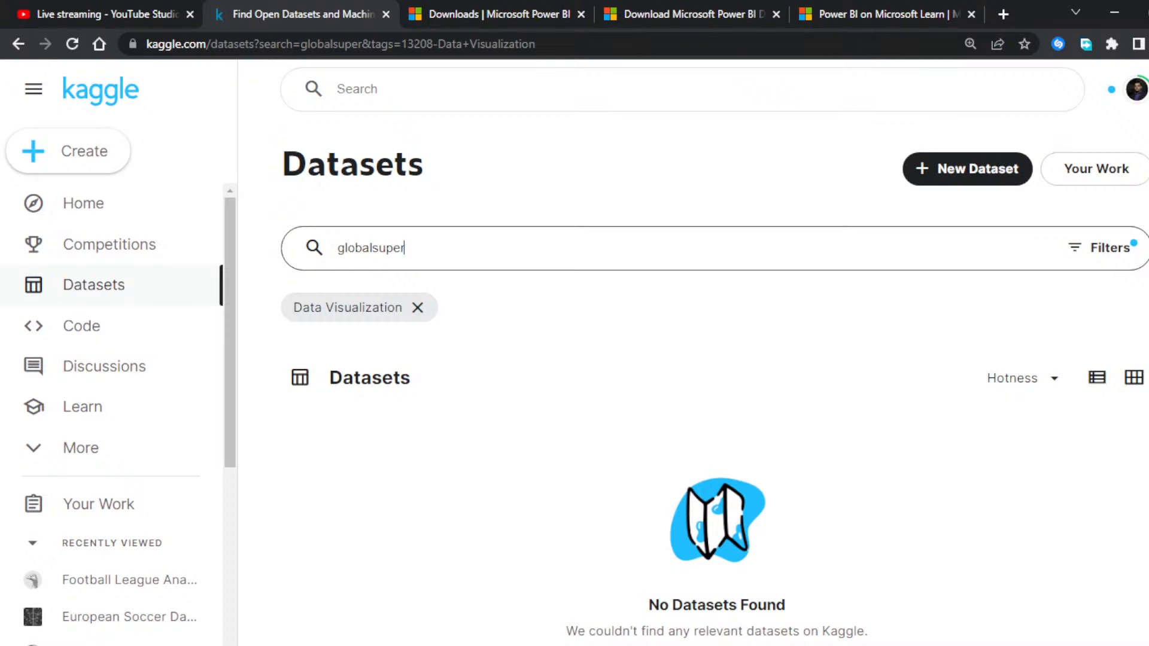
key("BackSpace")
key("BackSpace")
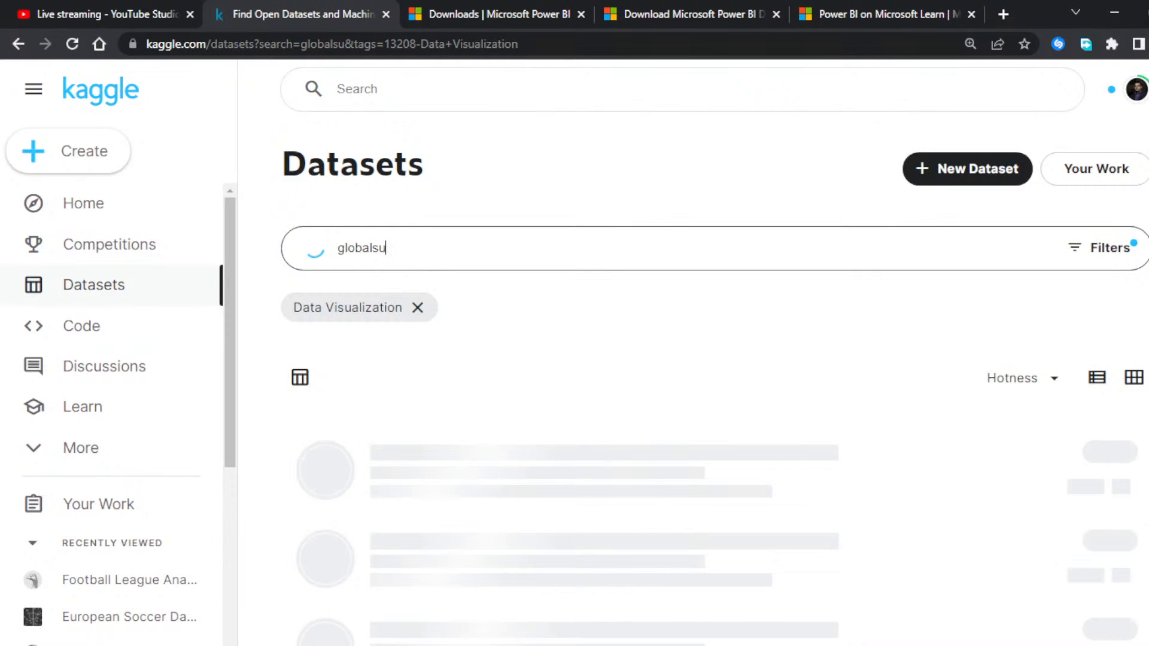
key("BackSpace")
key("BackSpace")
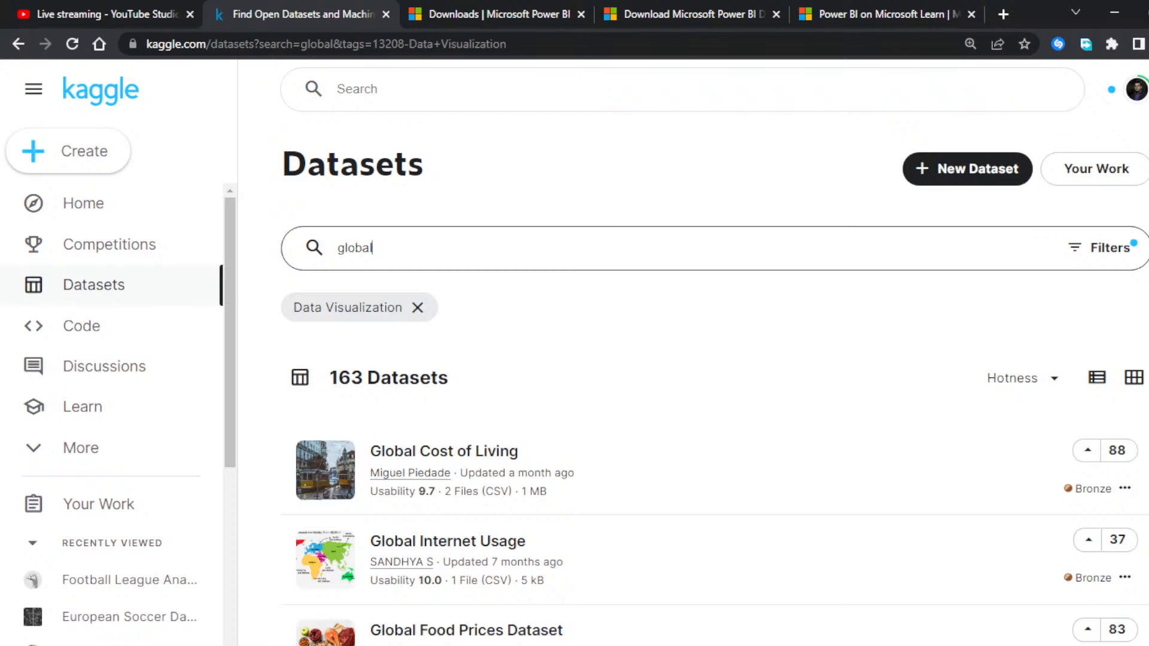
type("super")
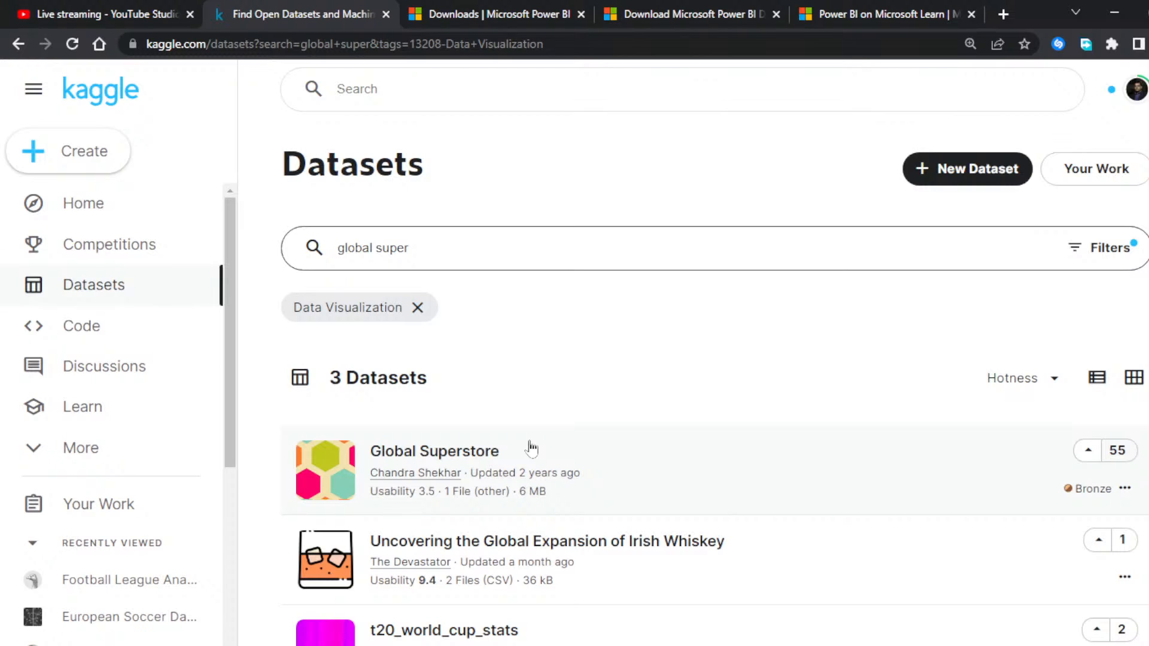
Step: Open the Global Superstore dataset, download it as archive.zip to the Desktop folder, and view the tables in Global Superstore.xls
left_click(417, 457)
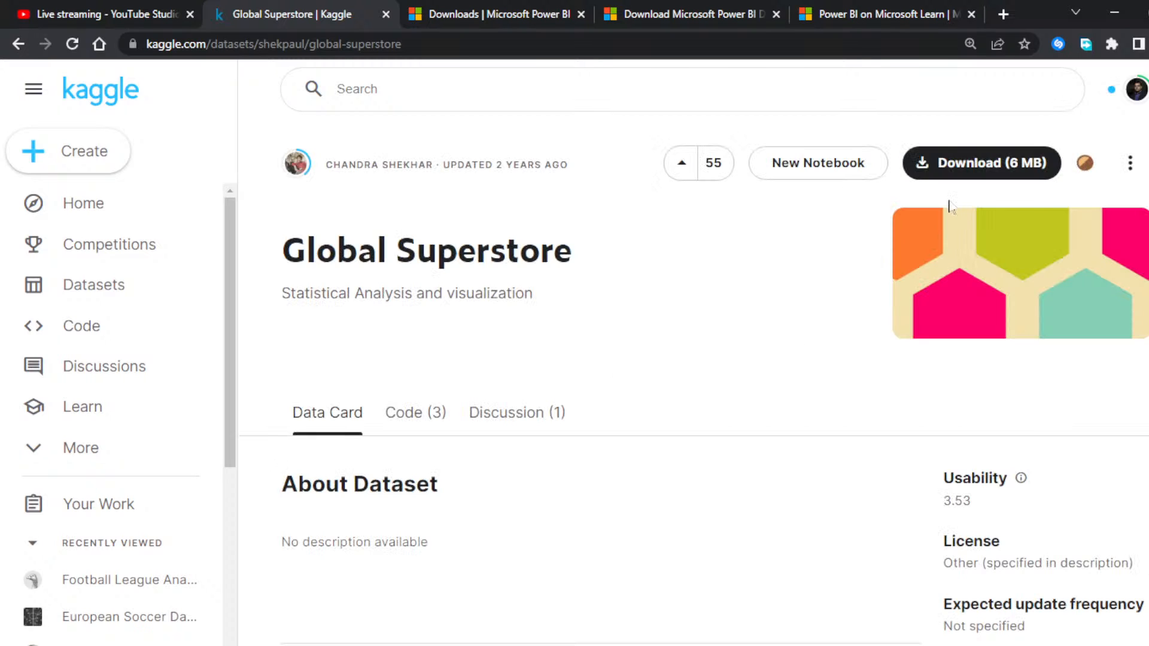
left_click(984, 165)
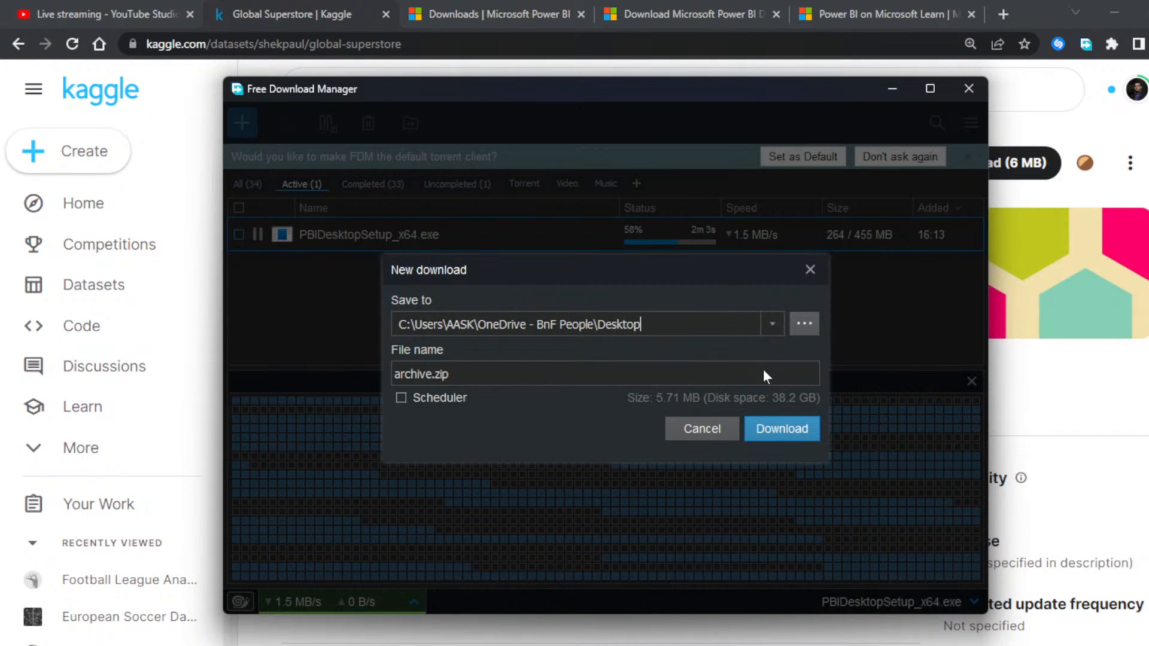
key("Return")
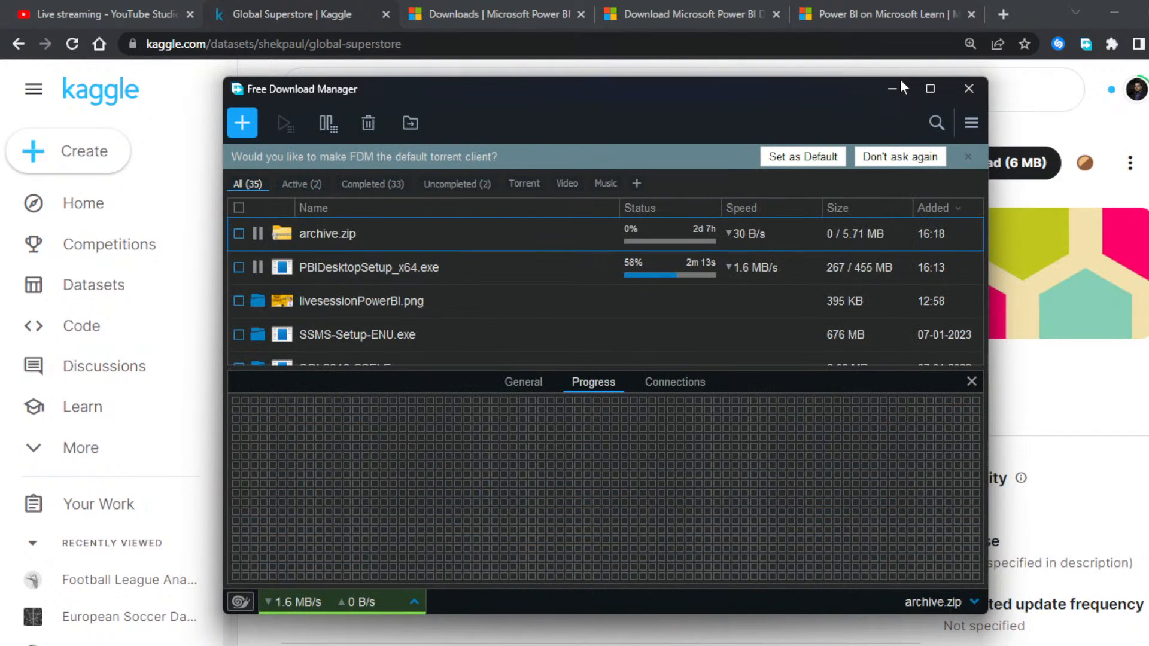
left_click(894, 87)
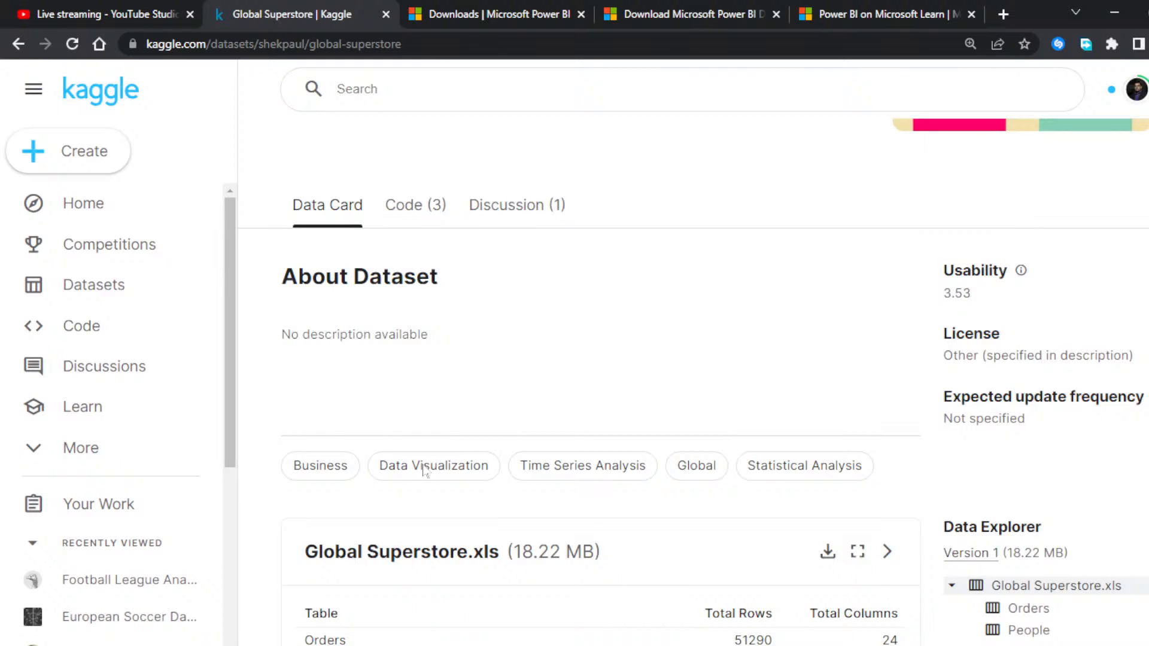
scroll(422, 470, "down", 3)
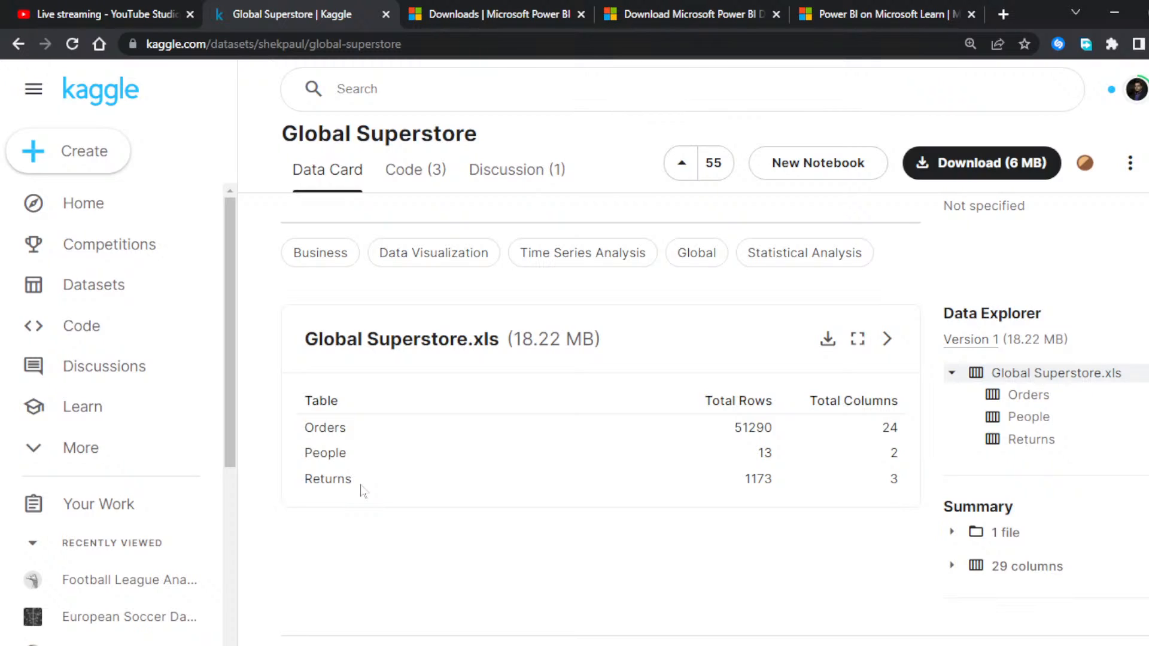
Step: Look through the Global Superstore dataset's Collaborators, Authors and Coverage details and its Activity Overview statistics
scroll(380, 282, "down", 5)
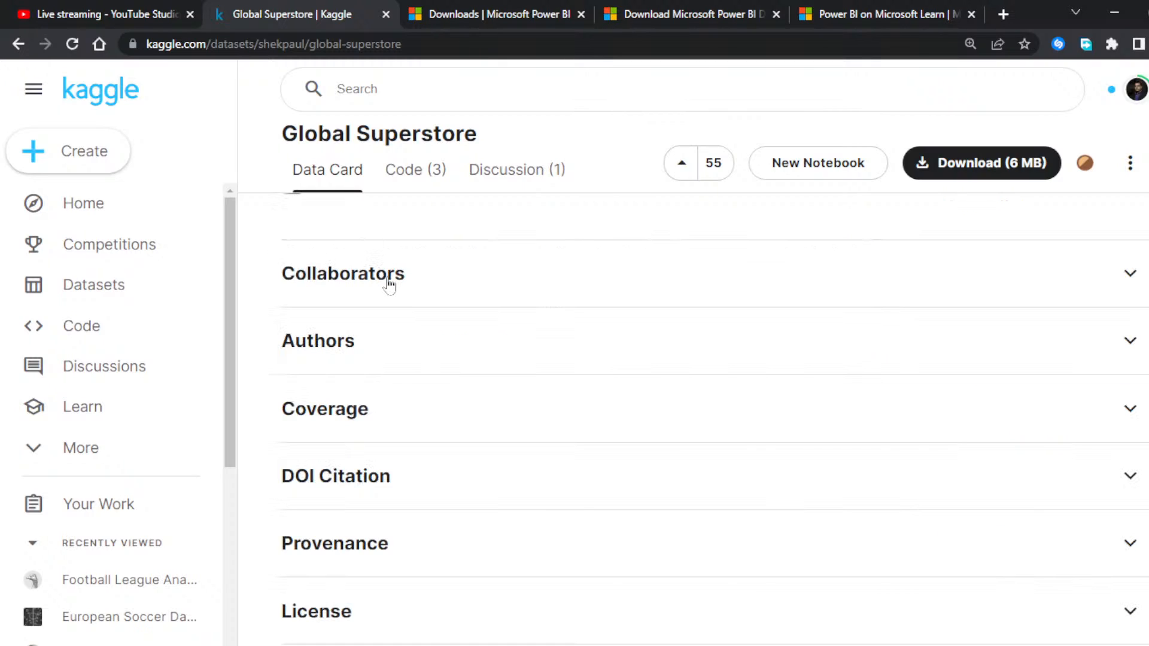
left_click(388, 280)
left_click(359, 412)
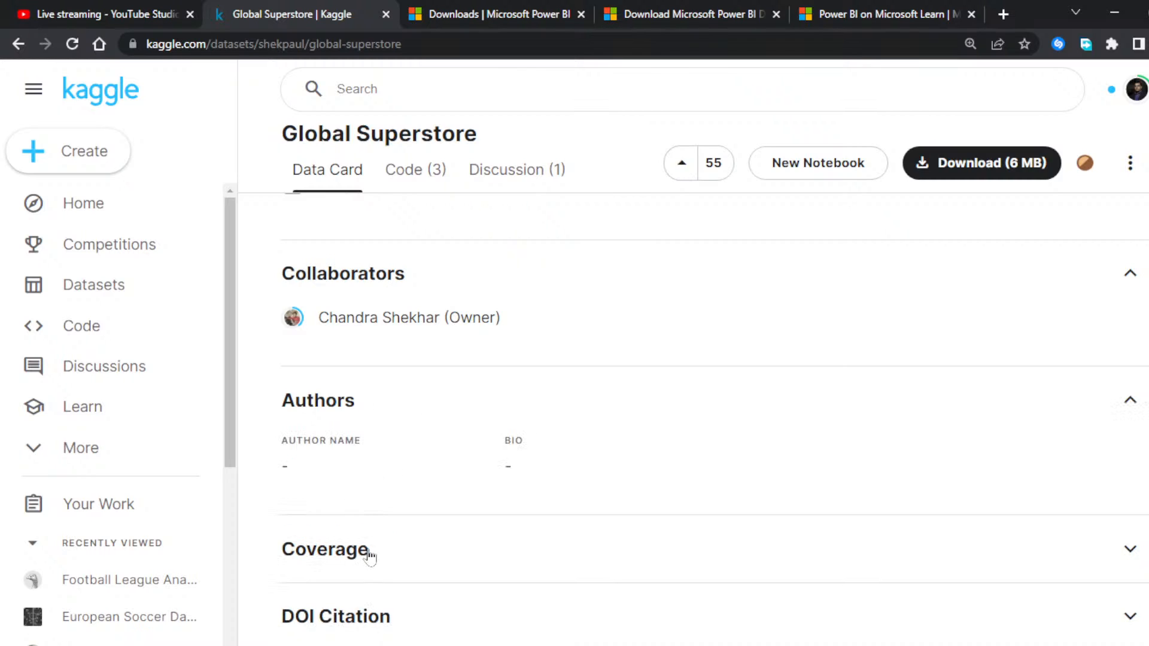
left_click(377, 566)
scroll(474, 564, "down", 5)
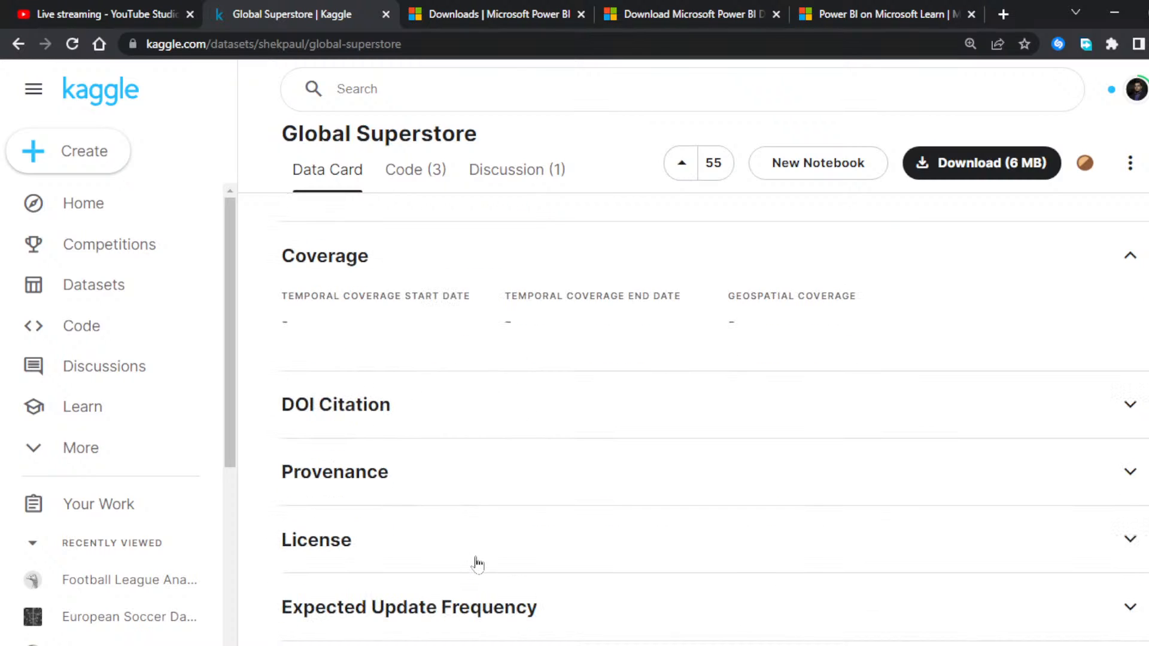
scroll(477, 564, "down", 5)
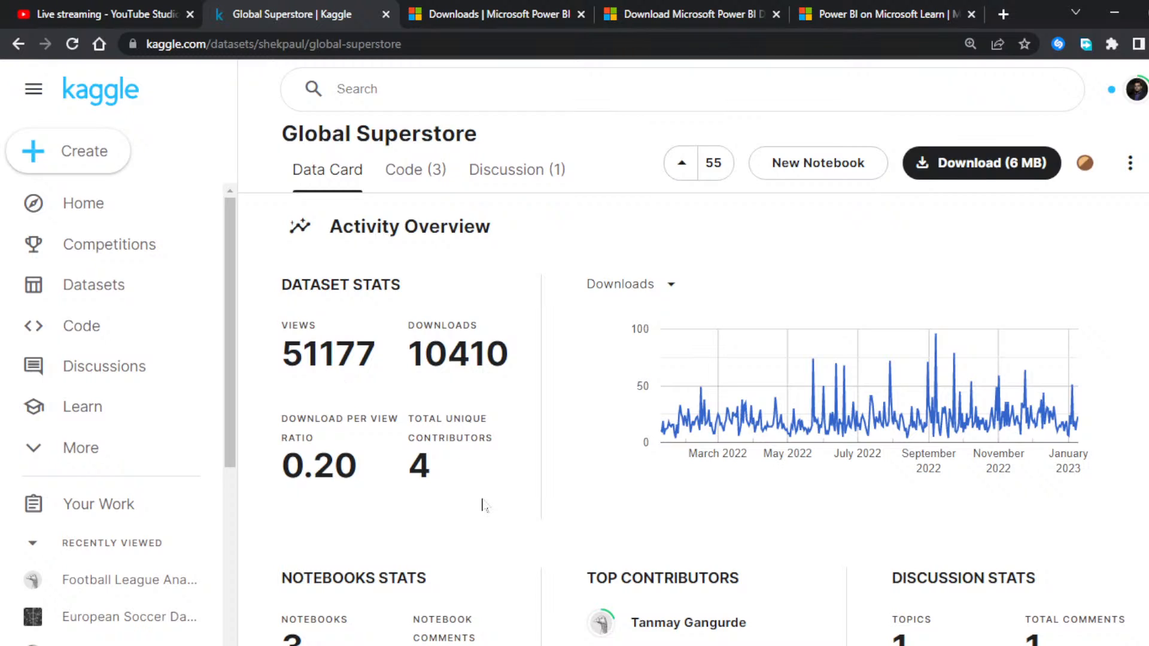
scroll(483, 505, "down", 4)
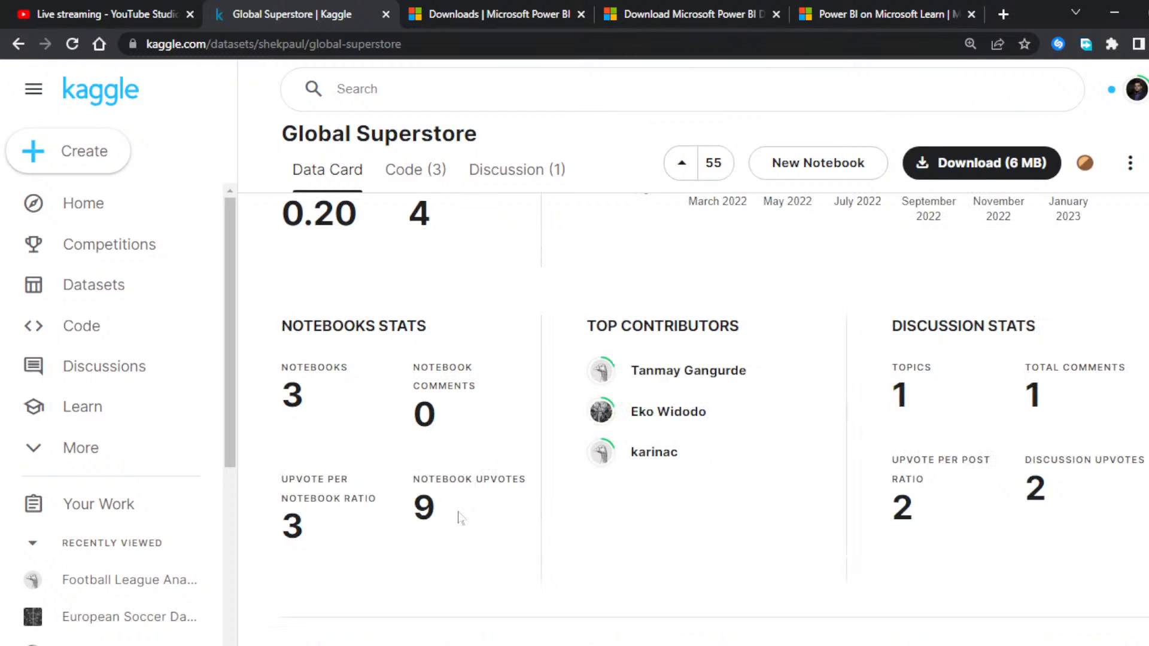
scroll(459, 517, "up", 3)
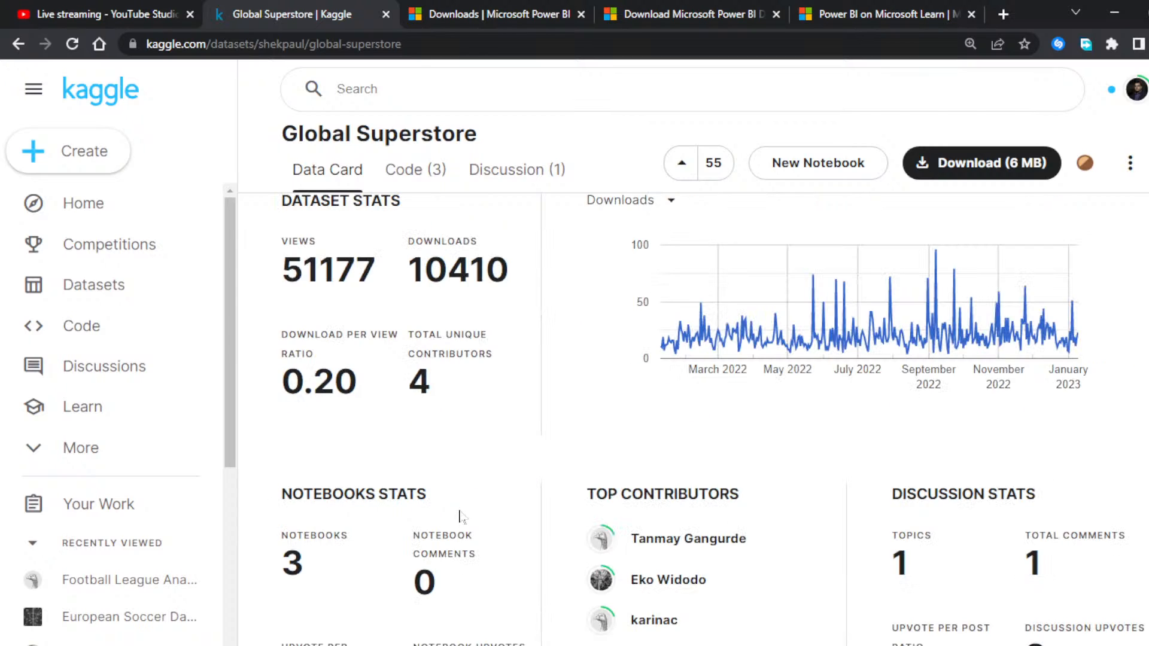
scroll(461, 516, "up", 5)
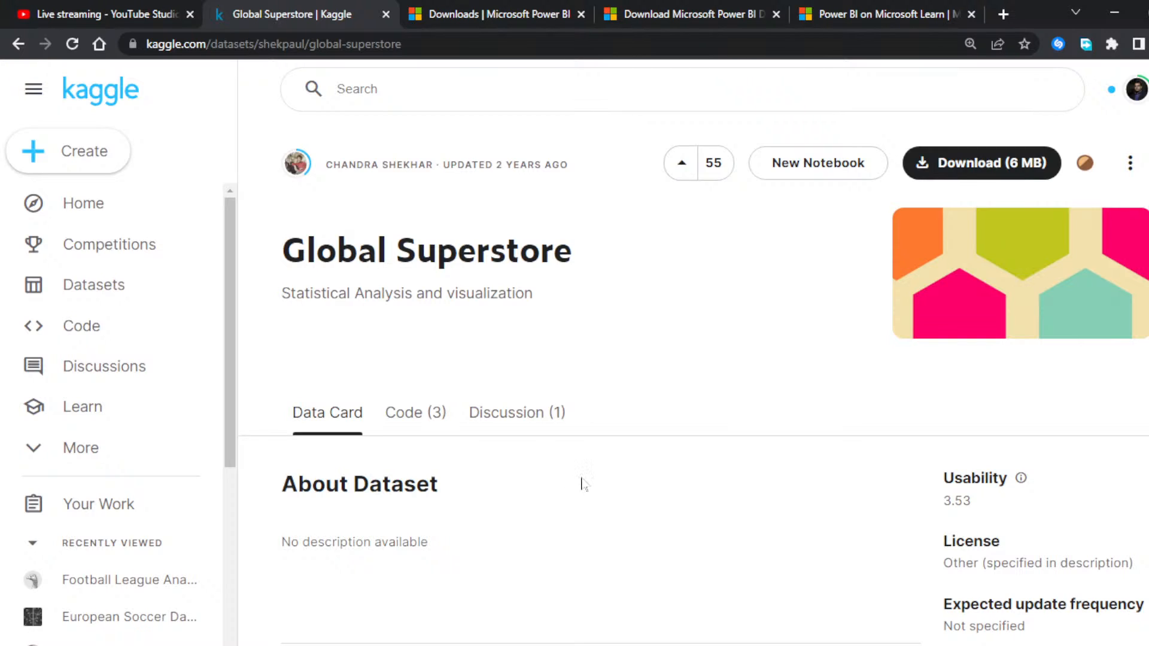
Step: Minimize the browser and Power BI Desktop windows and open the Global_Superstore3 file from the desktop in Excel
left_click(1113, 13)
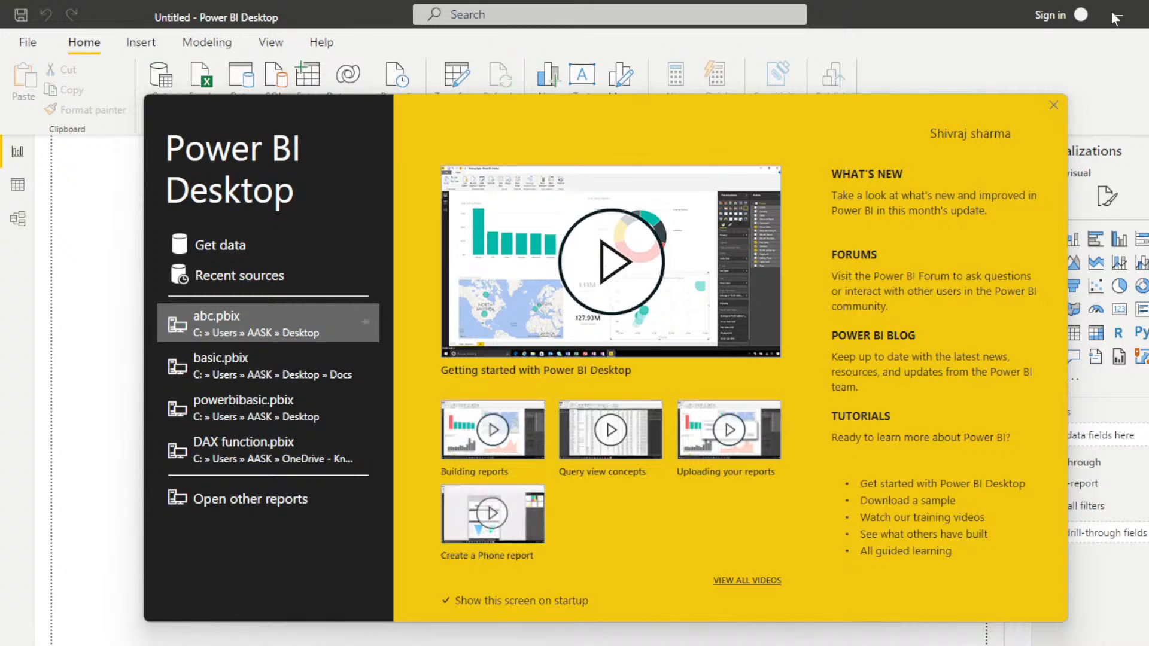
left_click(1114, 15)
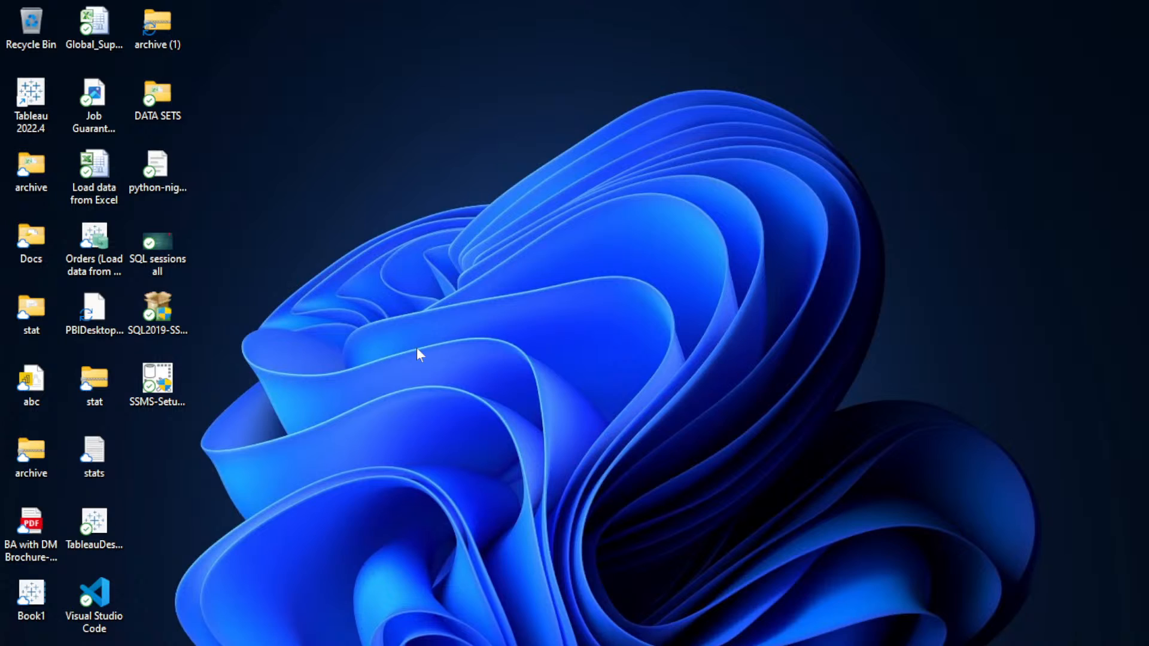
left_click(101, 35)
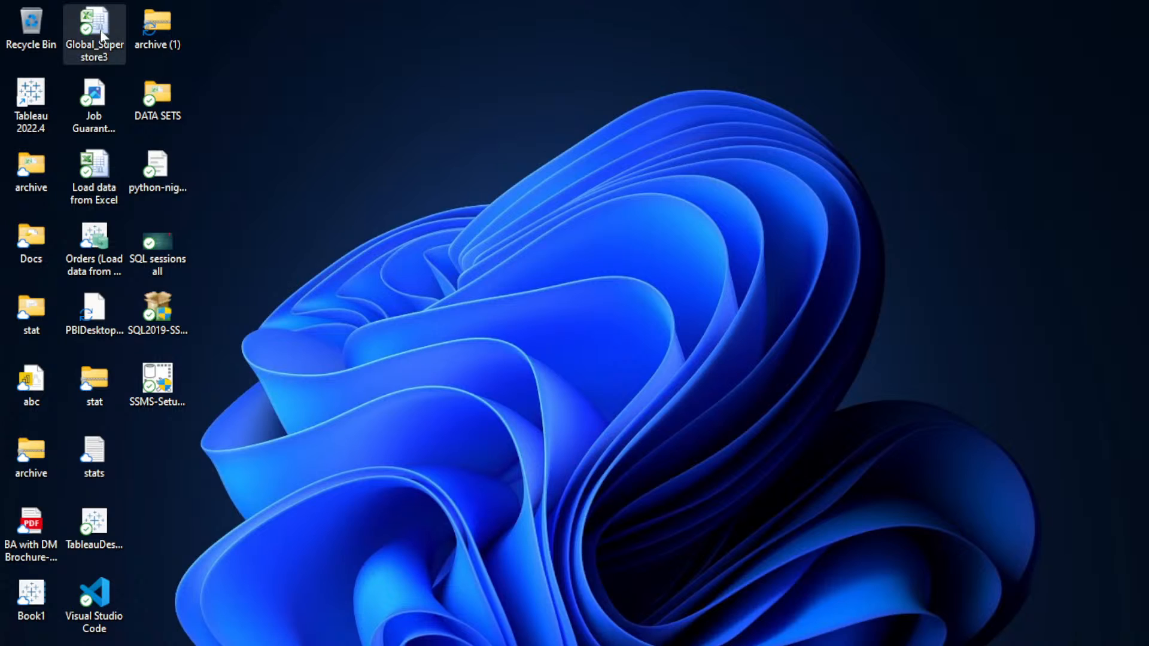
double_click(102, 36)
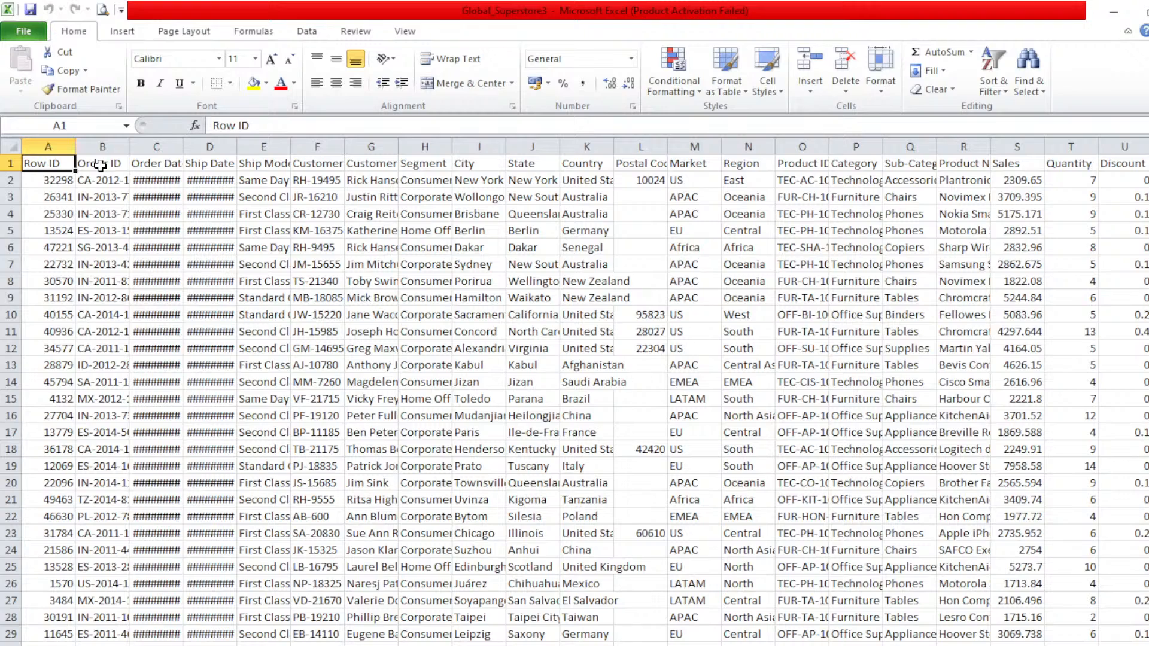
Step: AutoFit the width of every column in the Global_Superstore3 sheet so headers and dates fit
left_click(164, 162)
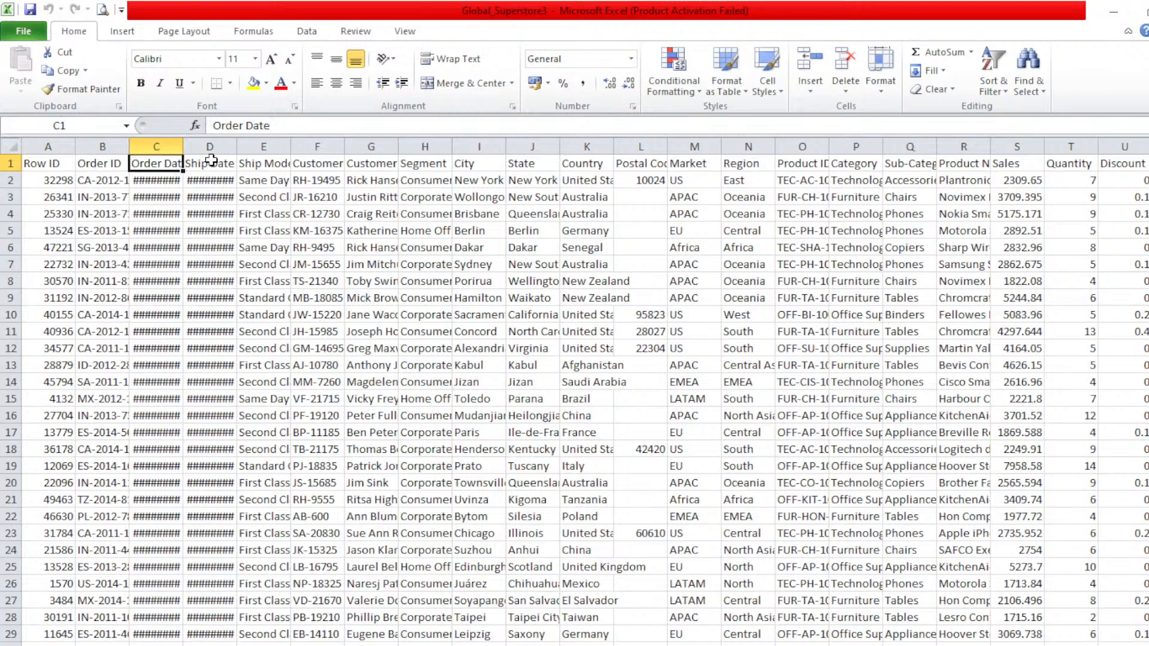
left_click(263, 161)
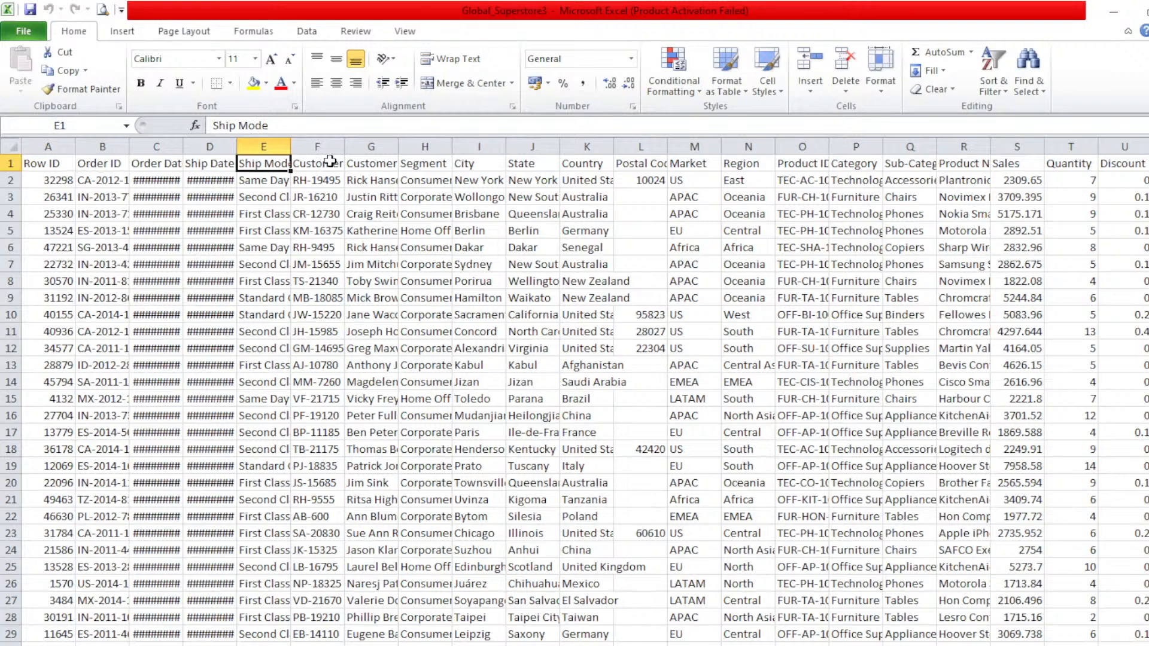
left_click(331, 162)
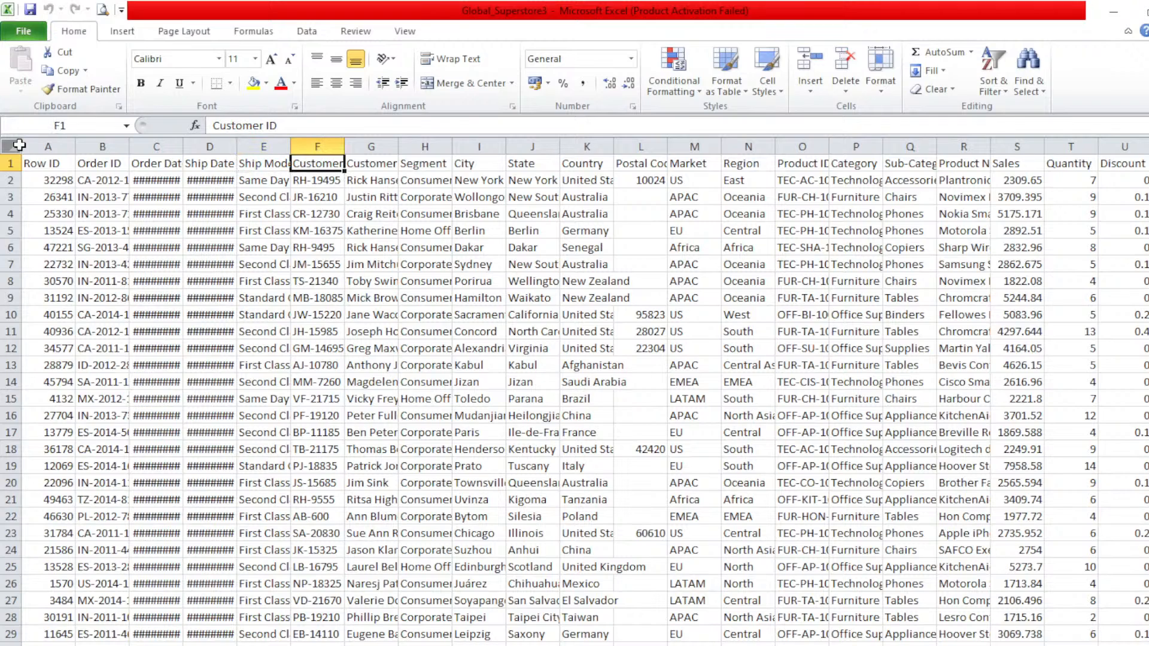
left_click(19, 145)
left_click(878, 89)
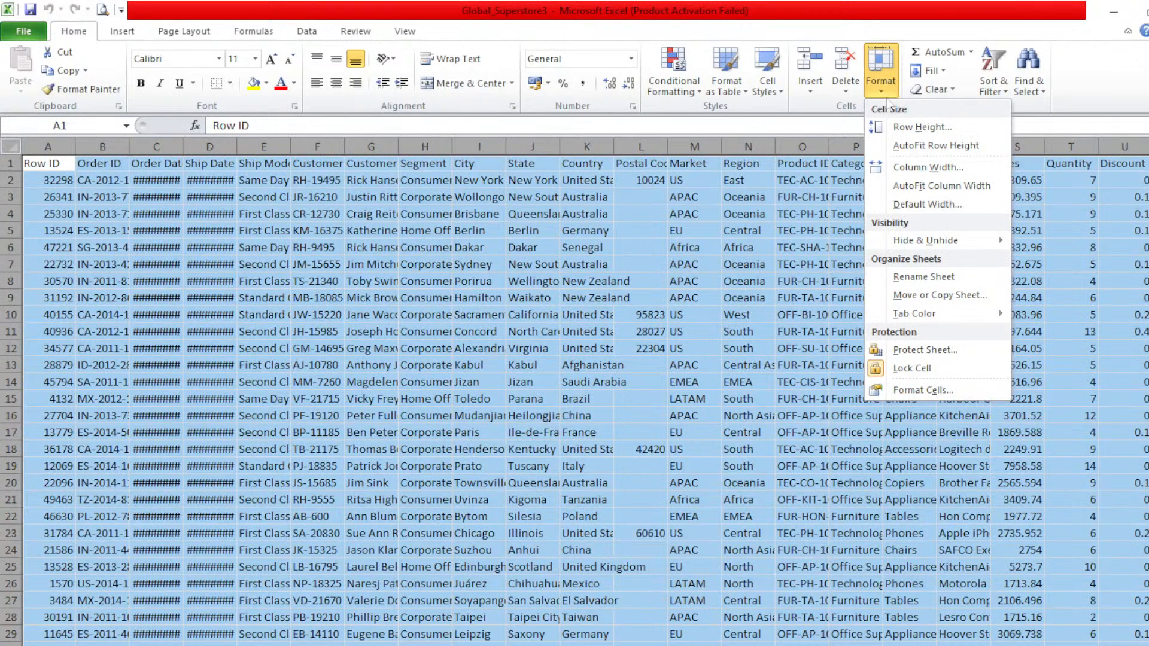
left_click(941, 185)
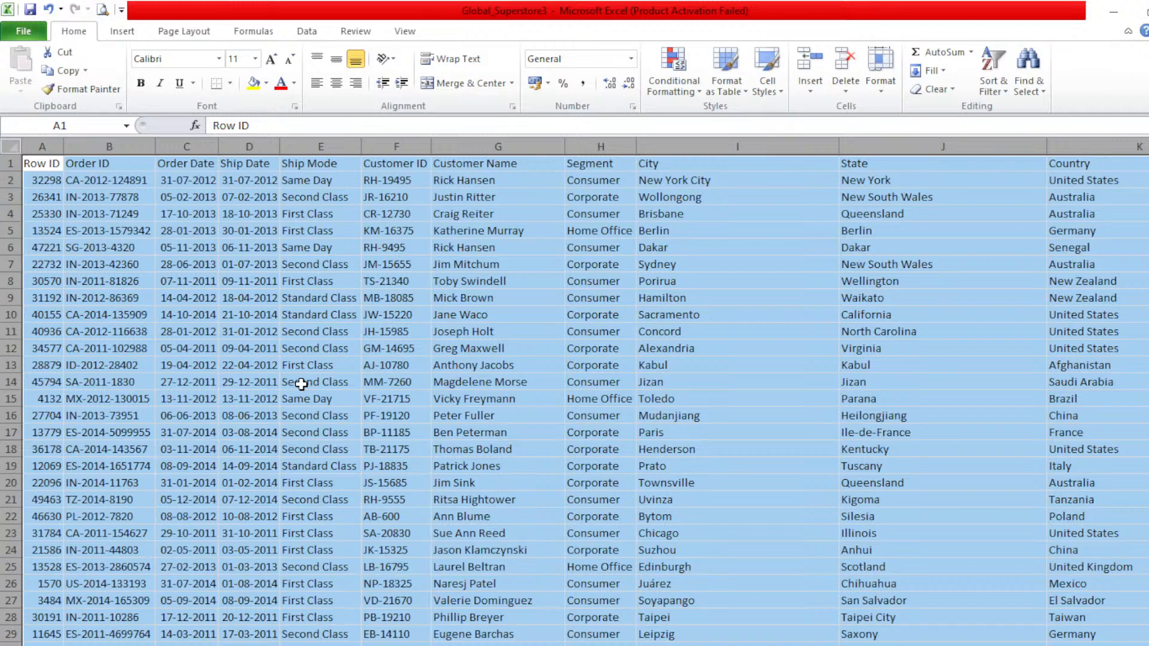
Step: Examine the Order ID, Order Date, Ship Date and Ship Mode values and the City, State and Country headers
left_click(53, 169)
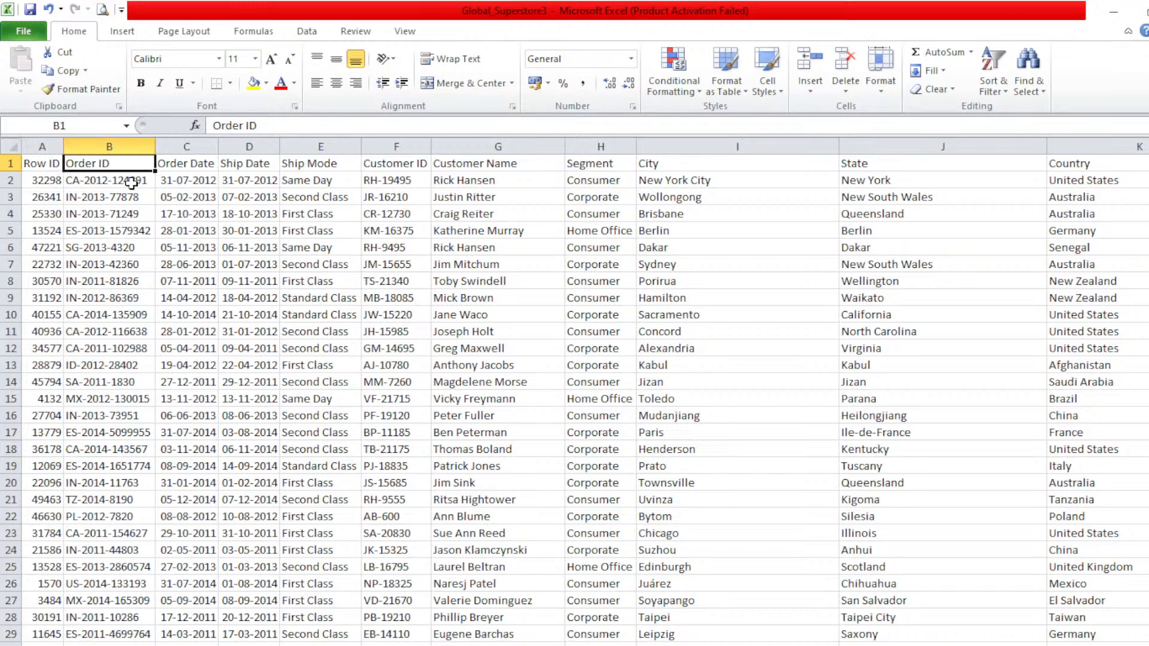
left_click_drag(132, 183, 131, 466)
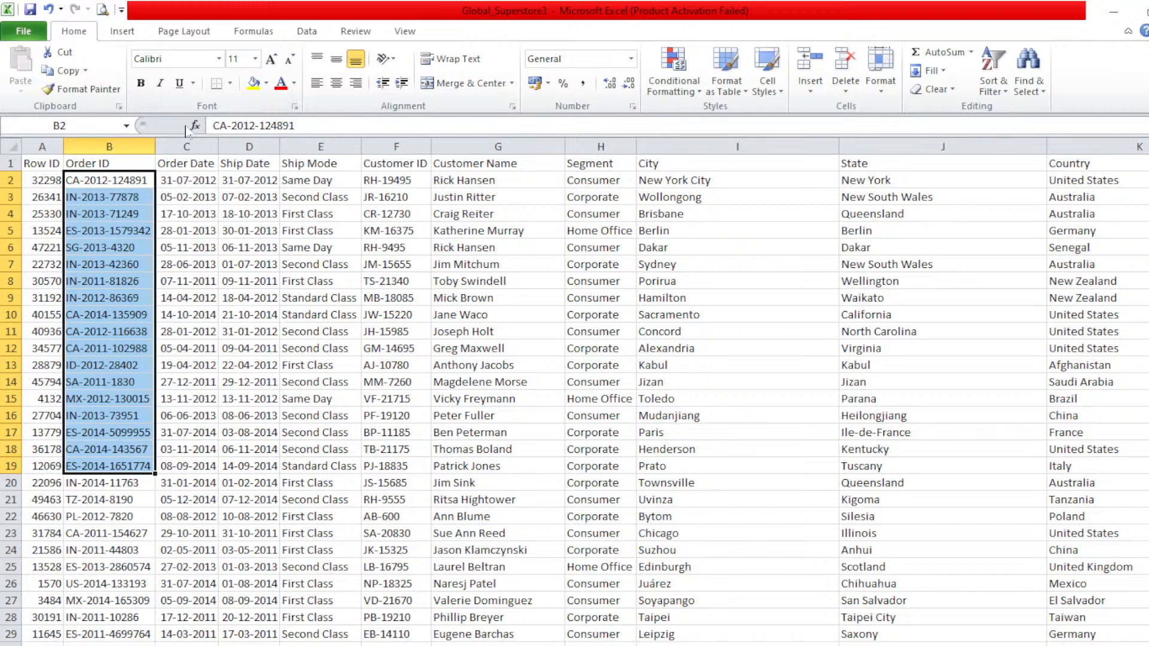
left_click_drag(187, 180, 194, 348)
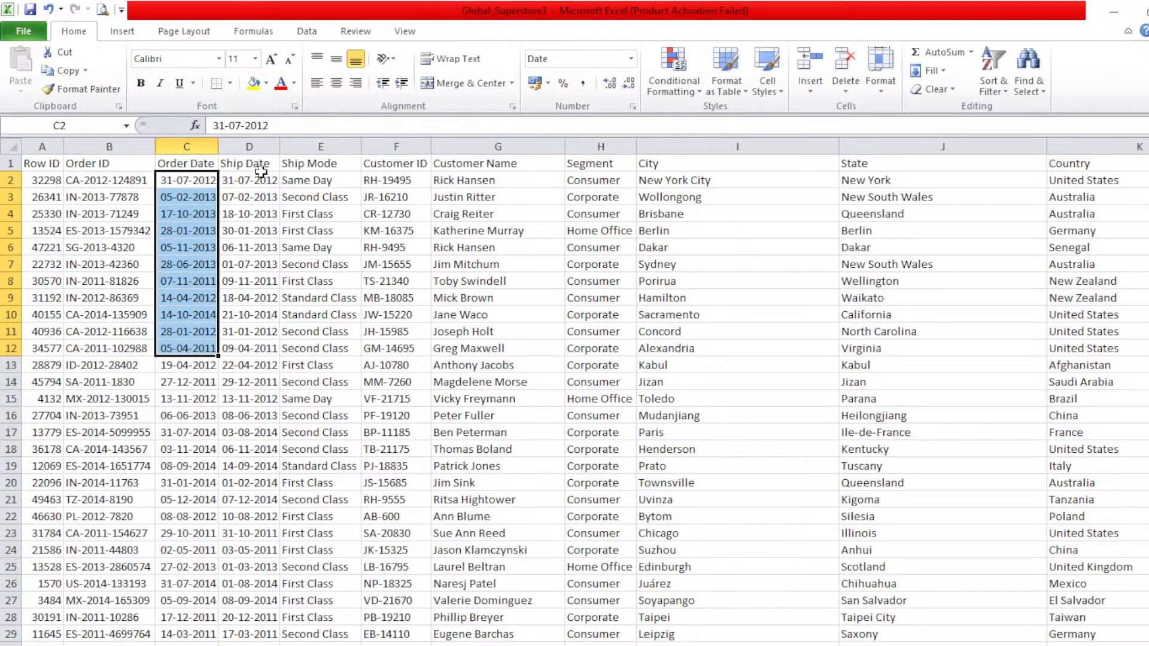
left_click_drag(260, 174, 252, 315)
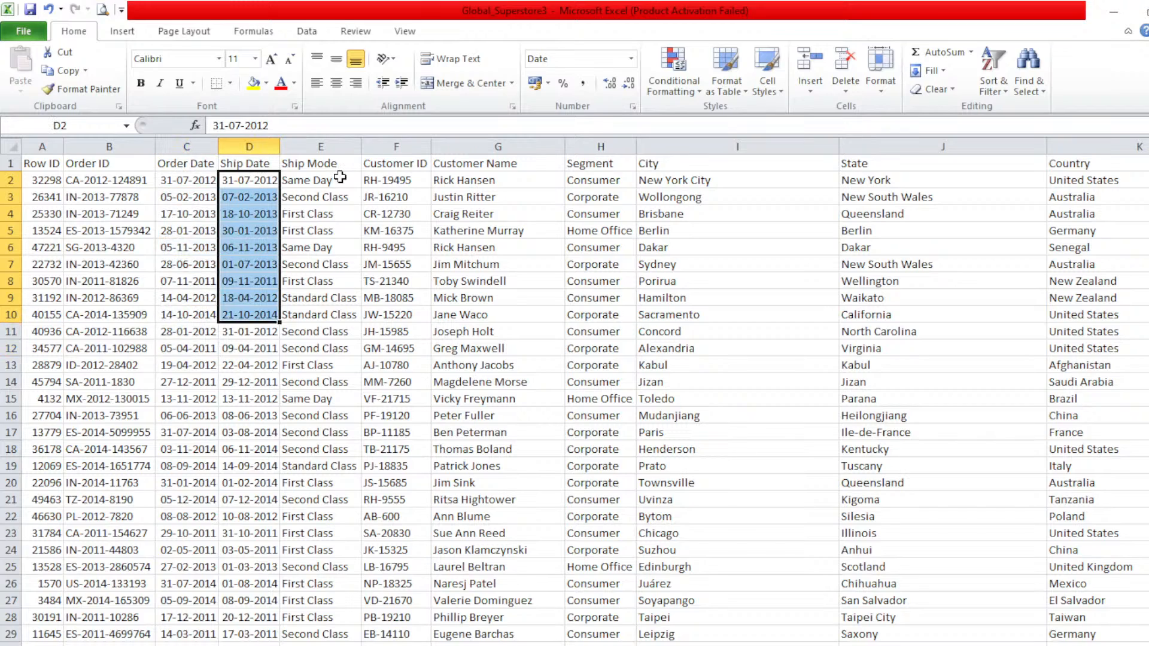
left_click(339, 183)
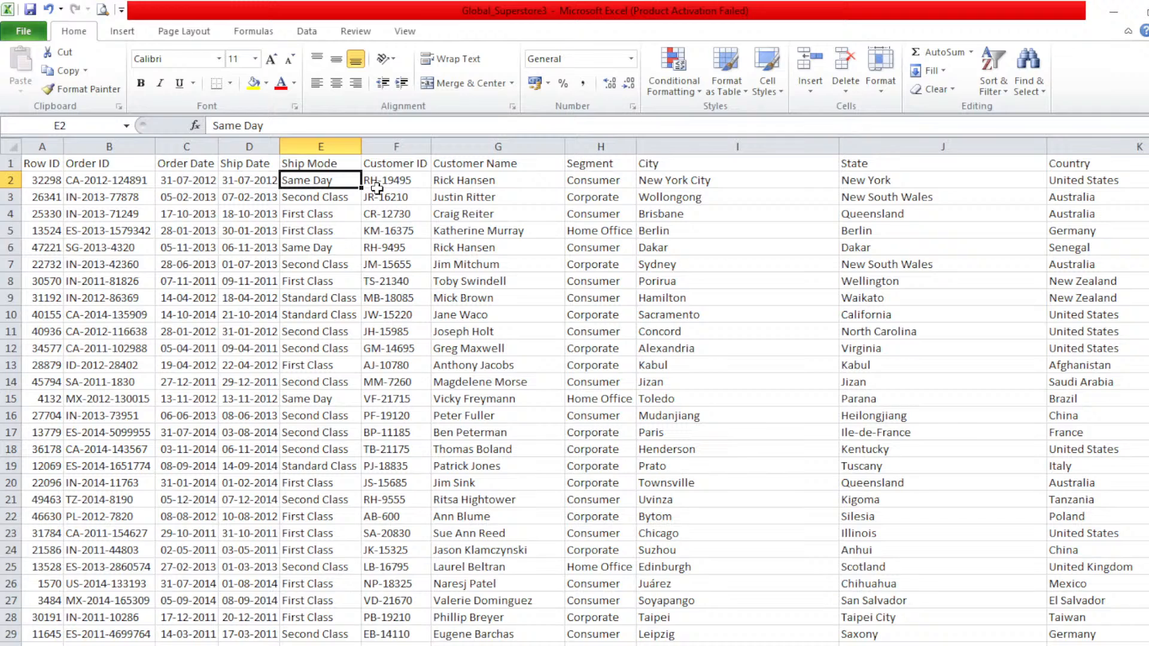
left_click(834, 166)
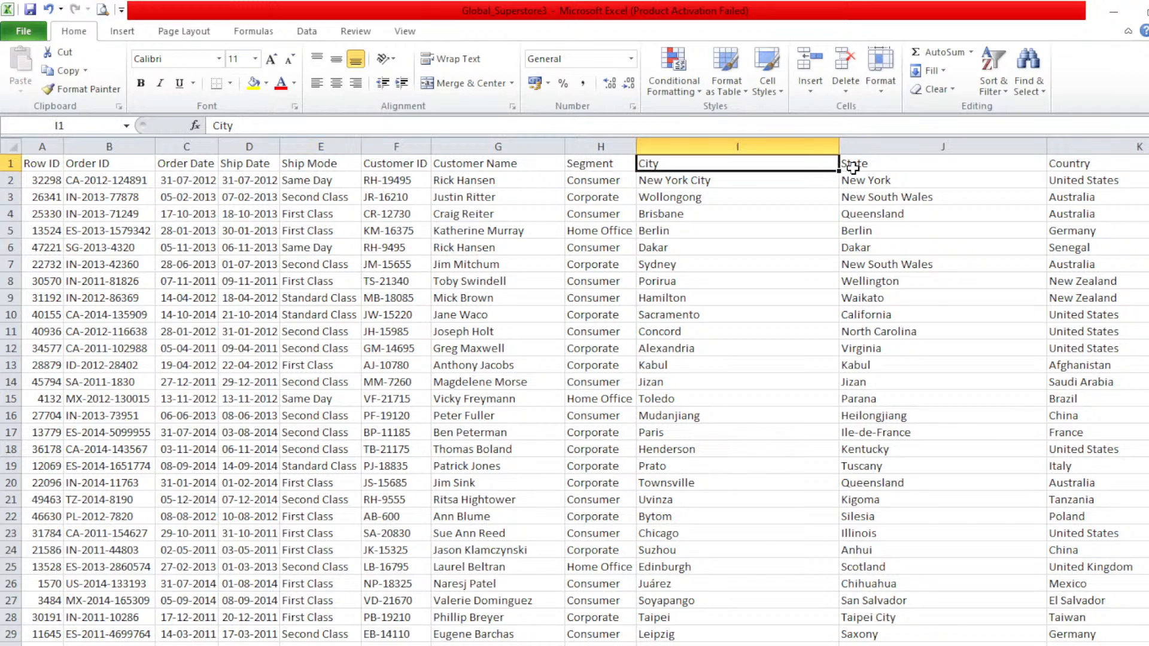
key("Right")
key("Right")
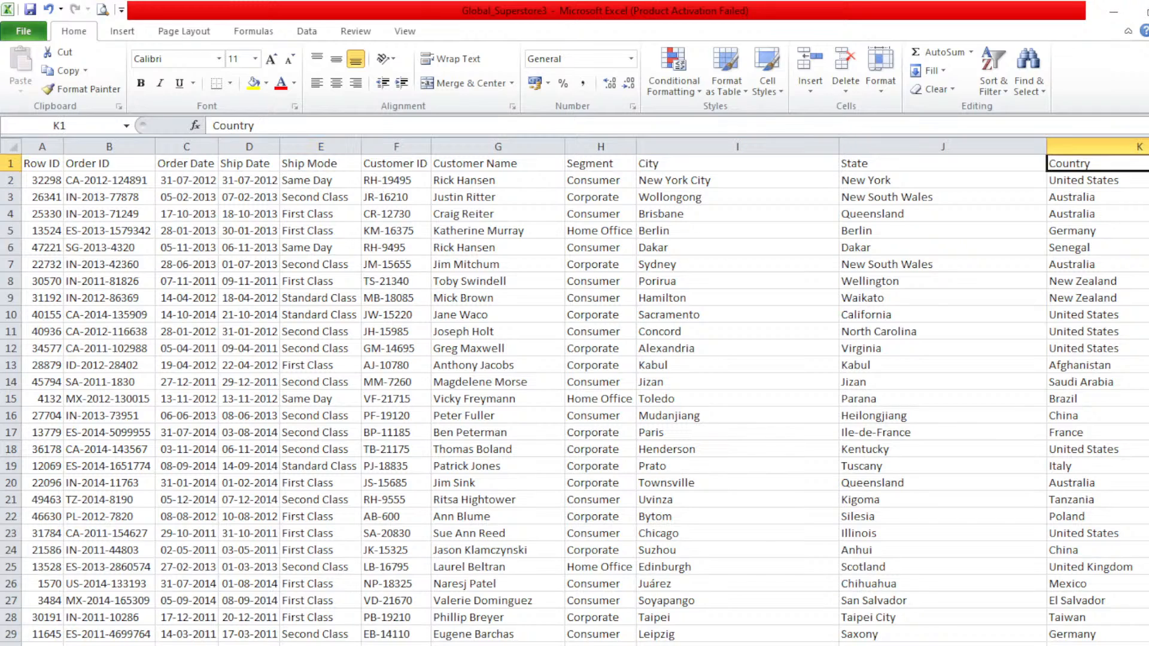
Step: Examine the remaining columns from Postal Code and Market through Sales, Discount, Profit, Shipping Cost and Order Priority
scroll(584, 399, "right", 3)
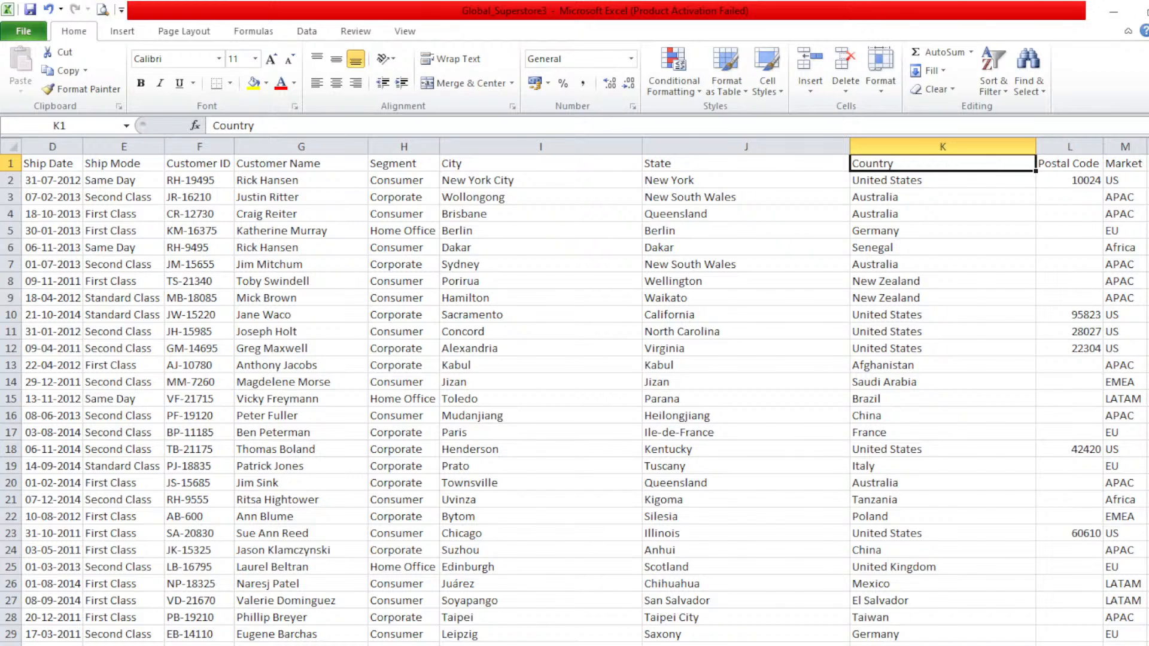
scroll(584, 399, "right", 4)
scroll(584, 400, "right", 4)
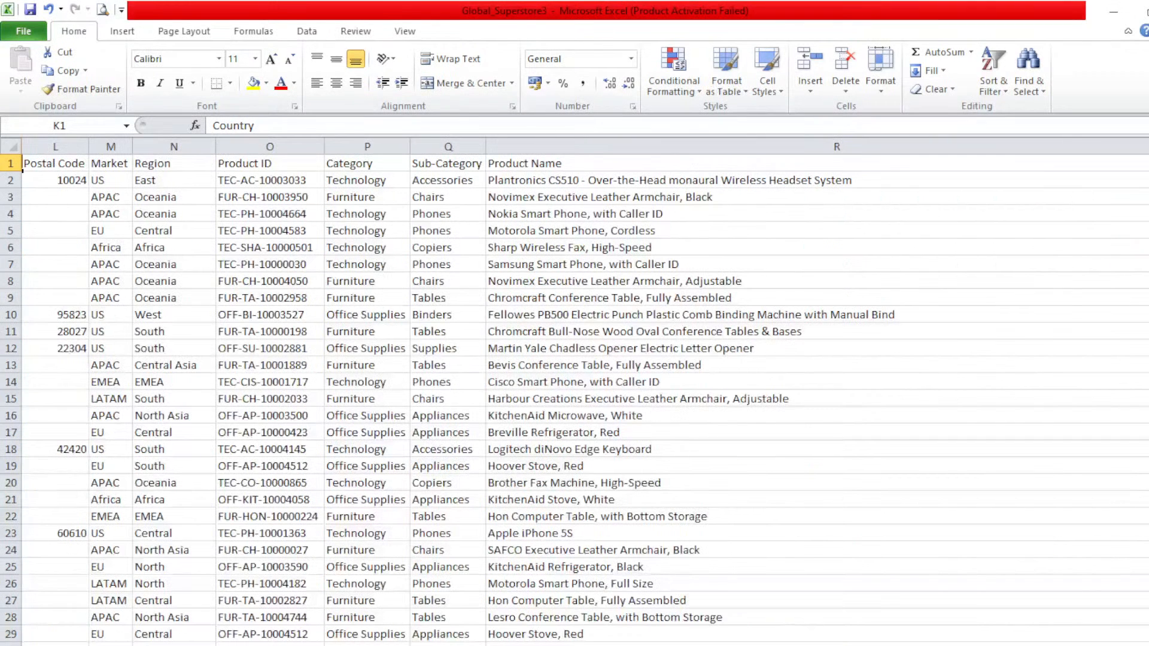
scroll(584, 400, "right", 1)
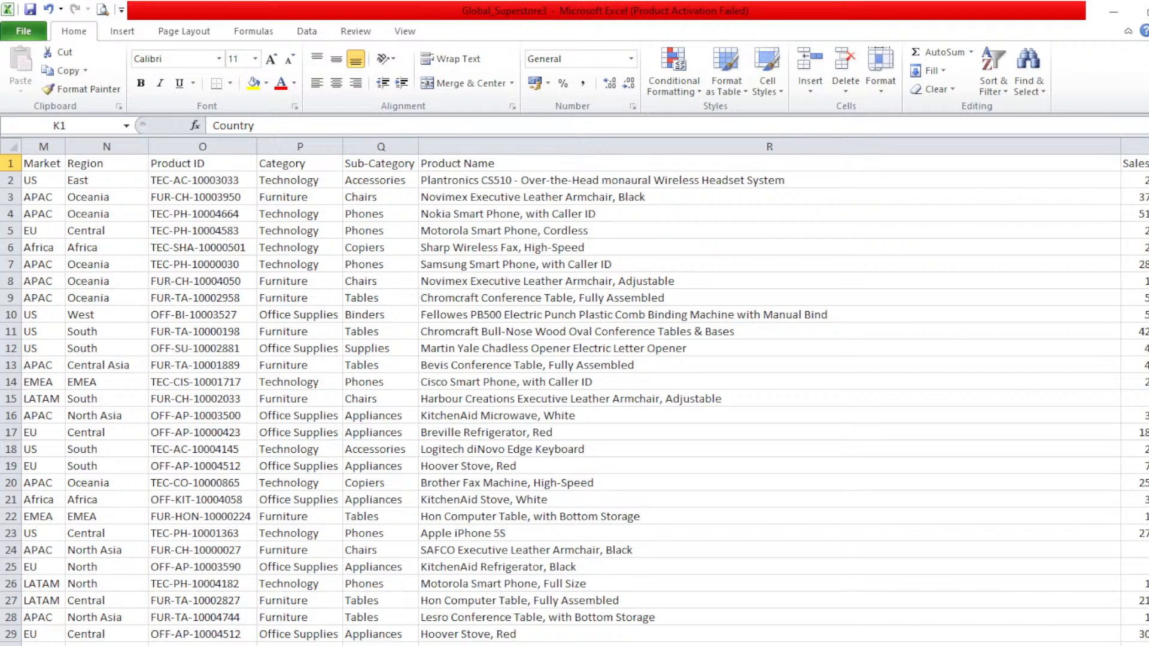
scroll(850, 205, "right", 4)
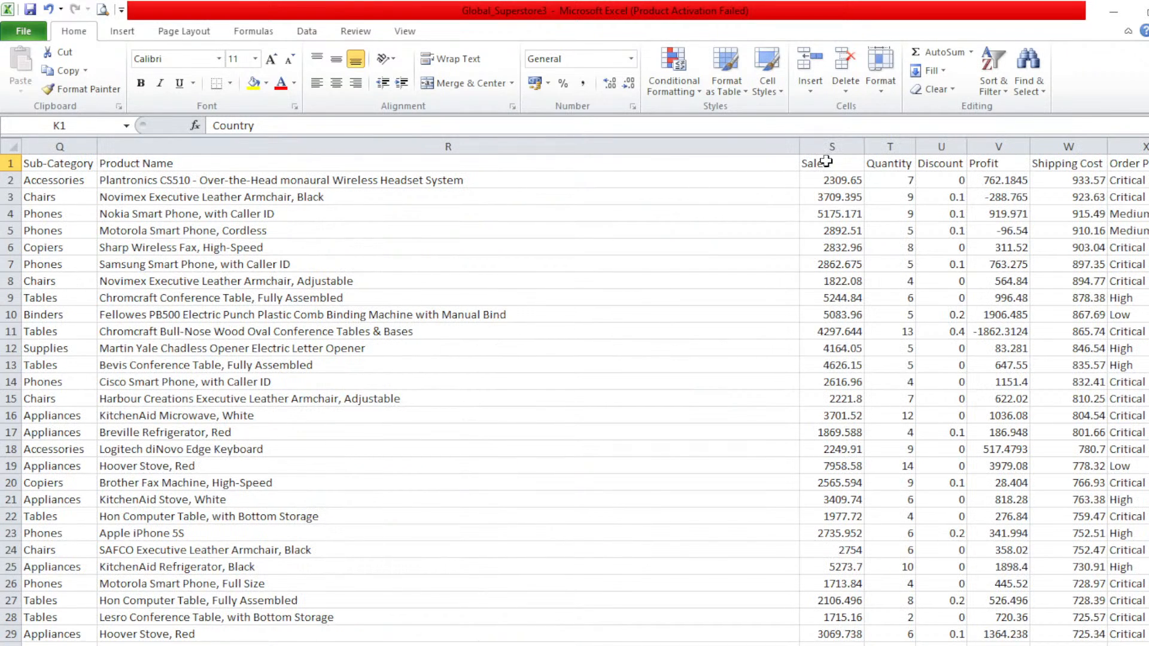
left_click(939, 164)
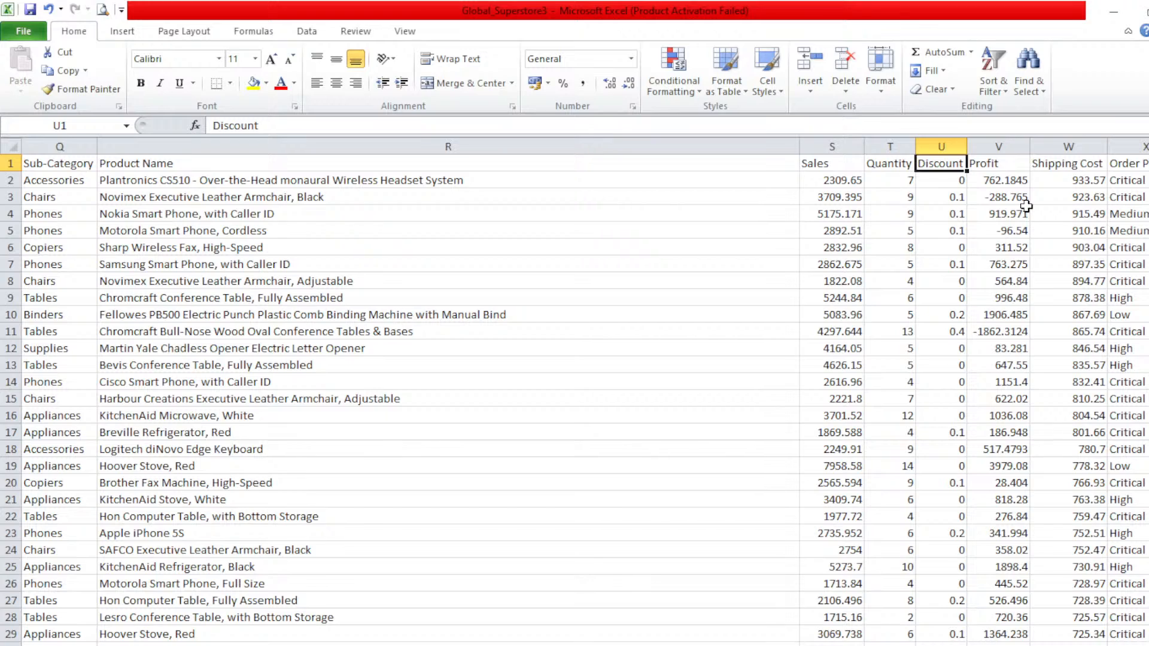
key("Right")
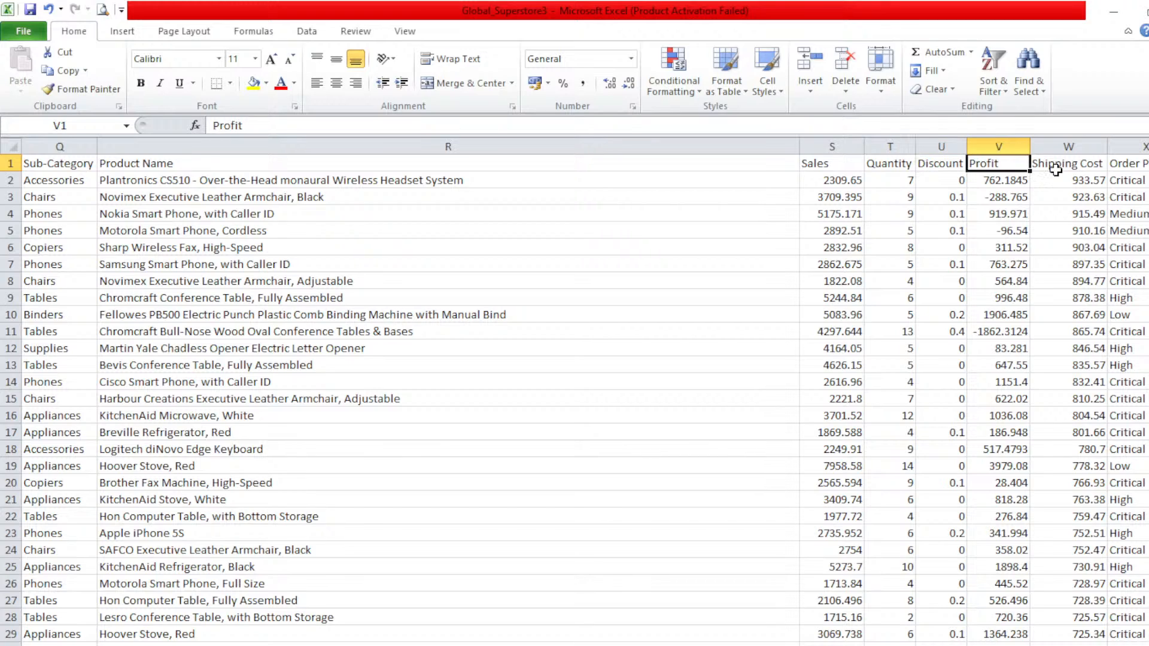
left_click(1055, 168)
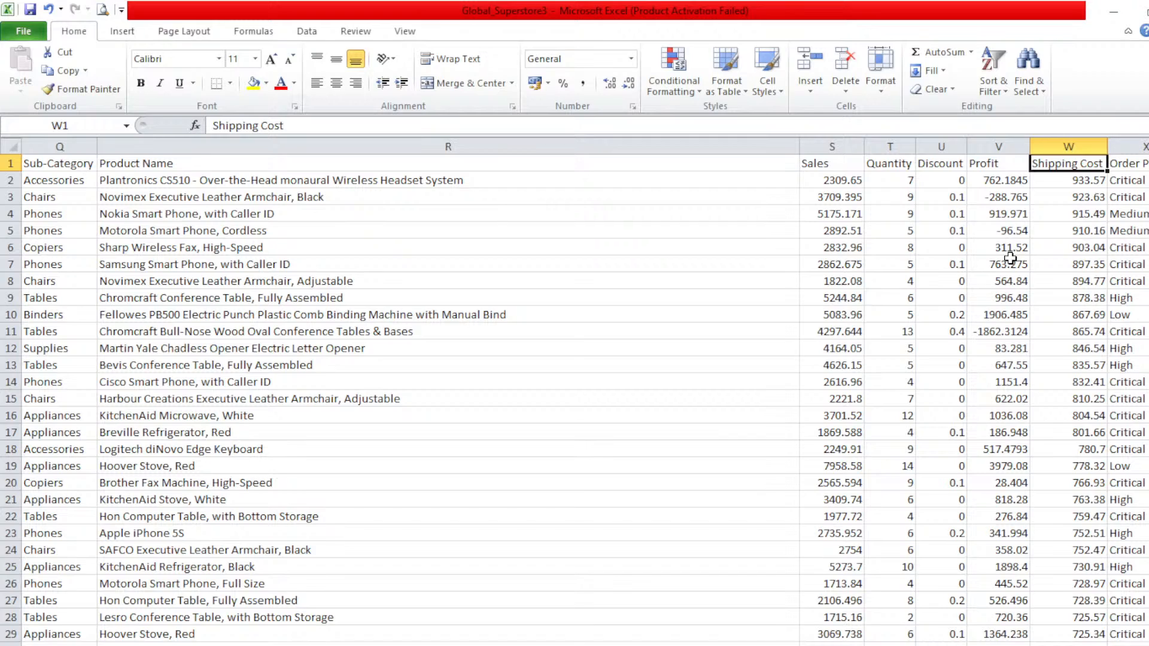
key("Right")
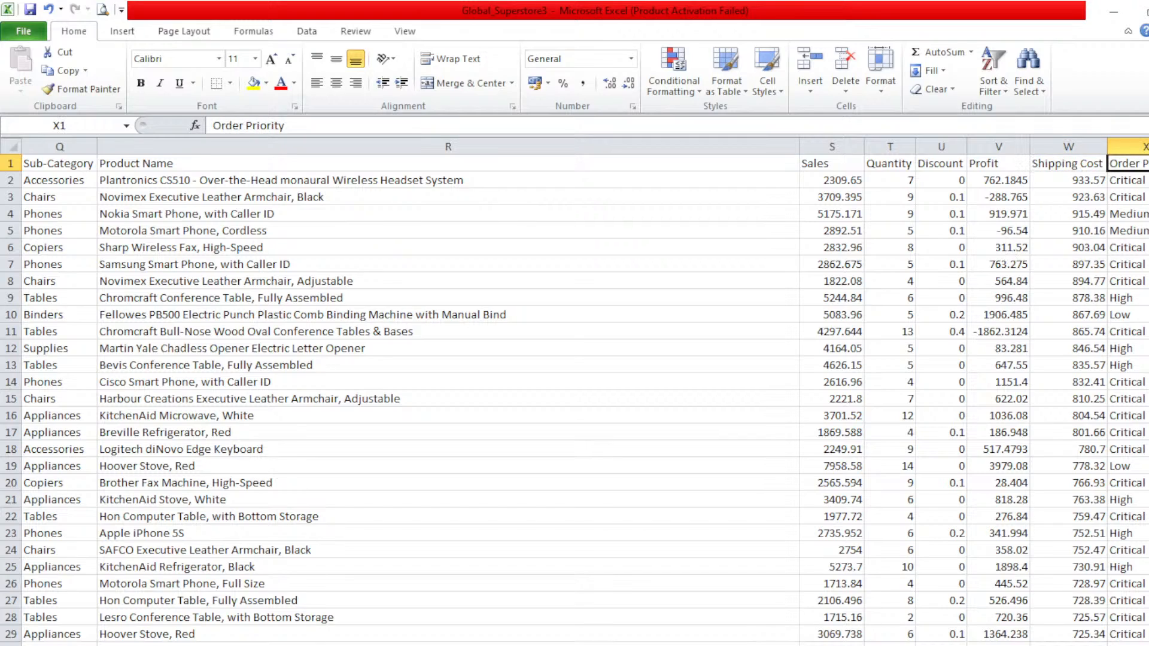
key("Down")
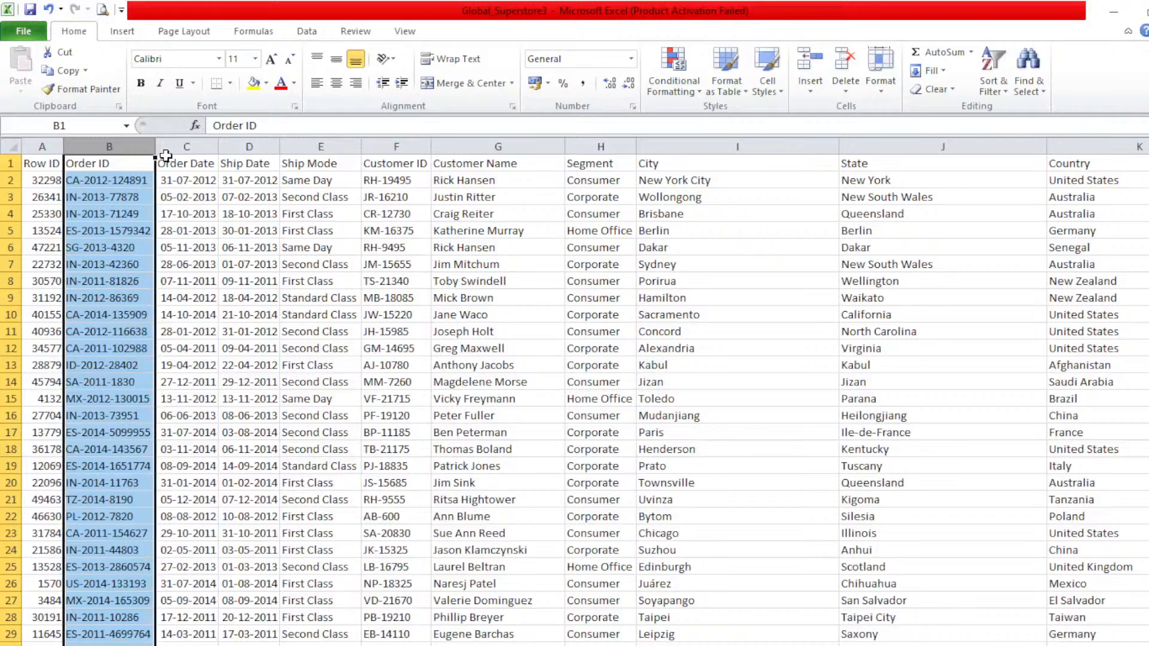
Step: Highlight the first order record in row 2, the whole Row ID column and its header cell to review the table structure
left_click(11, 179)
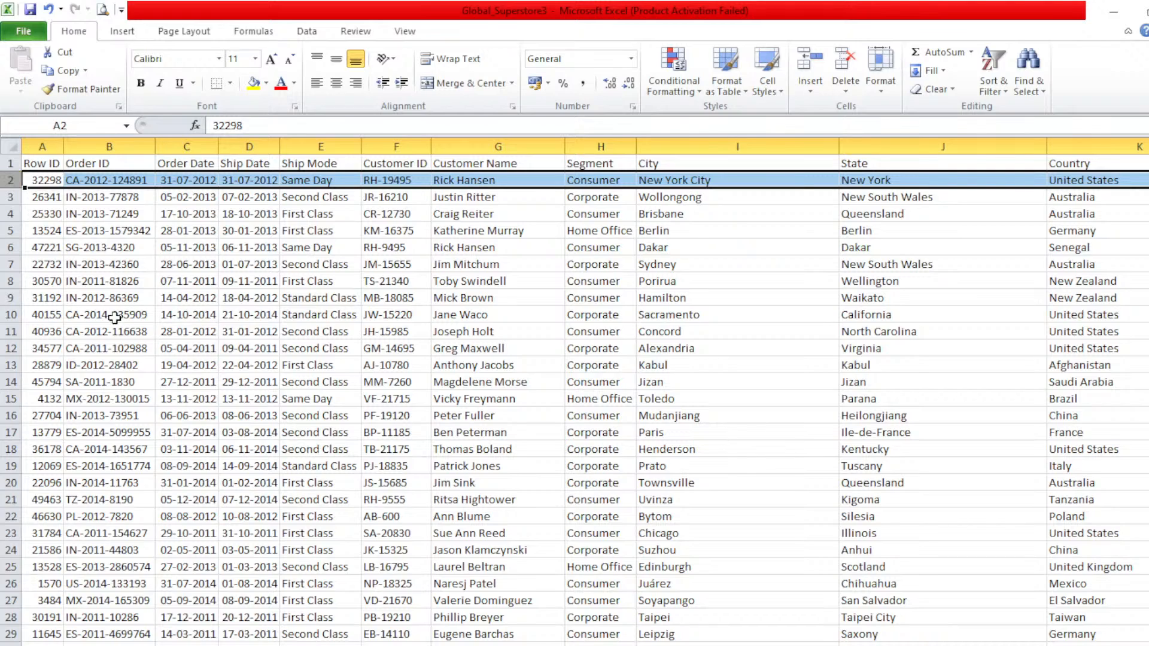
left_click(47, 141)
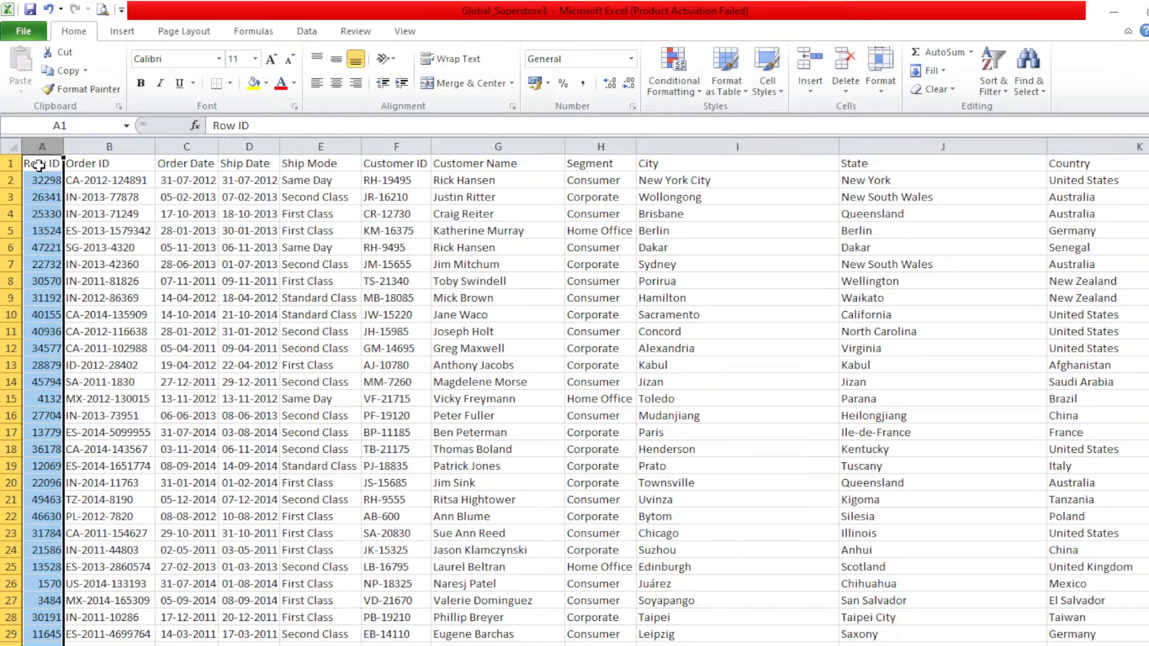
left_click(41, 162)
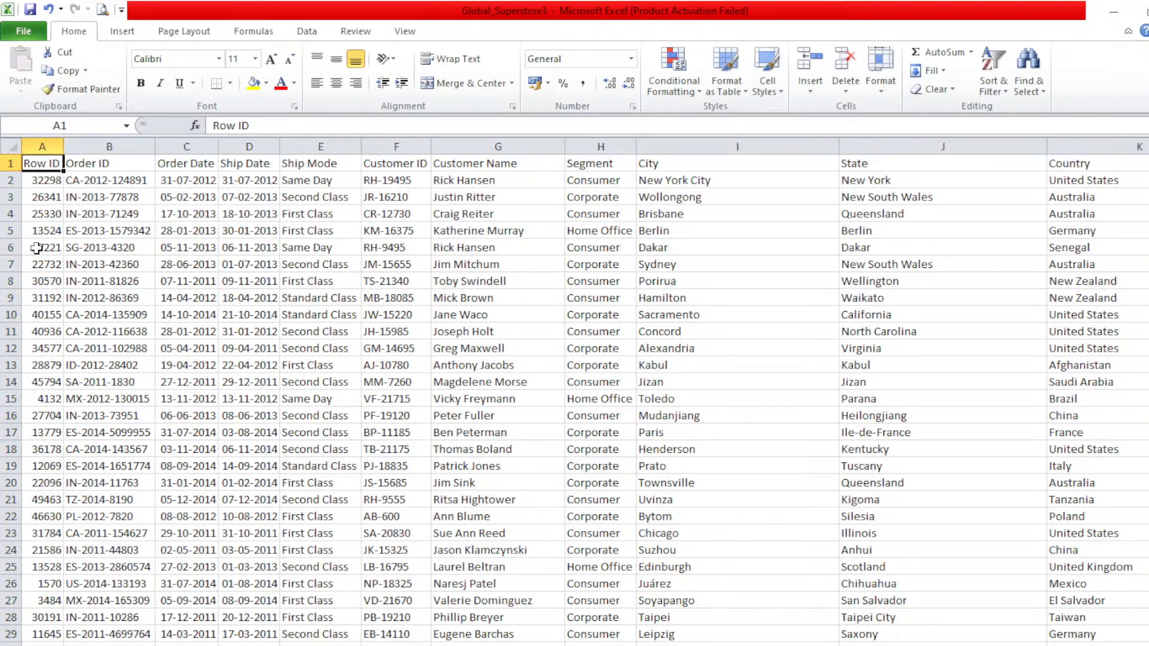
Step: Select the first order record in row 2 and examine its values across the columns through Shipping Cost and Order Priority
left_click(5, 179)
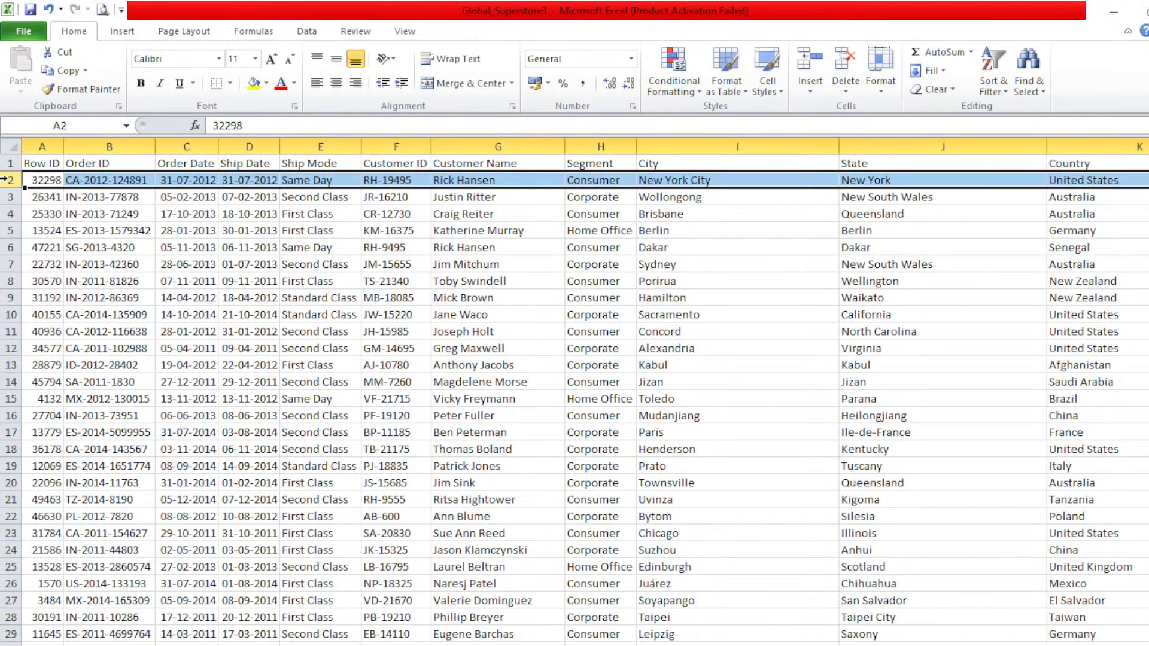
left_click_drag(5, 178, 17, 186)
scroll(769, 574, "right", 8)
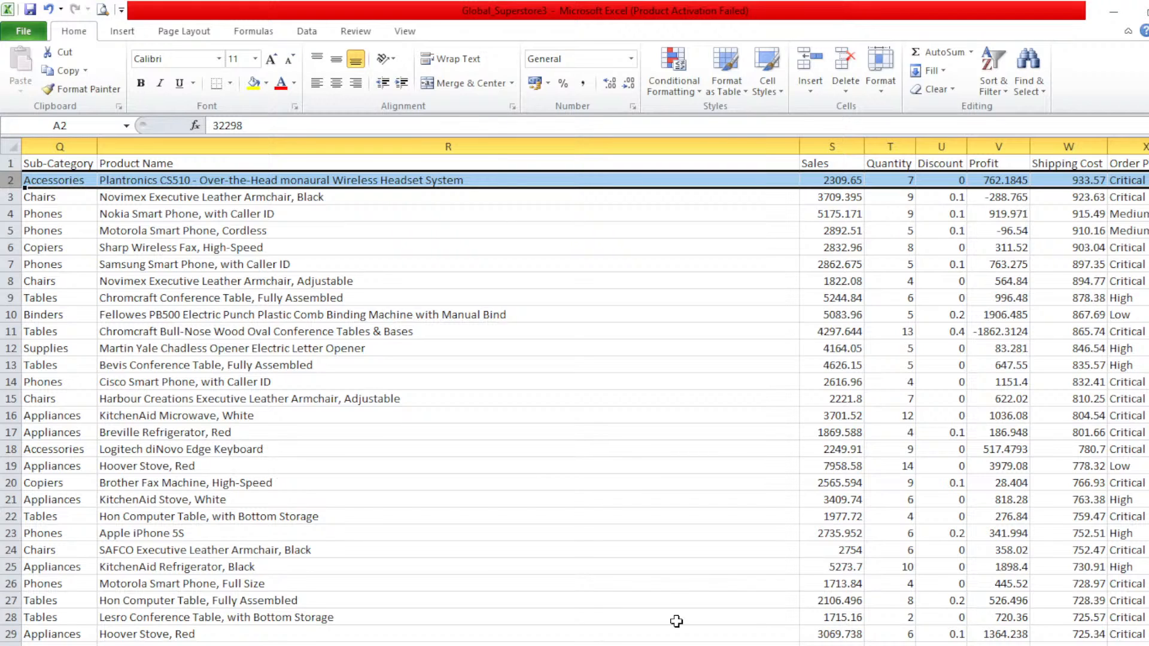
scroll(676, 620, "left", 1)
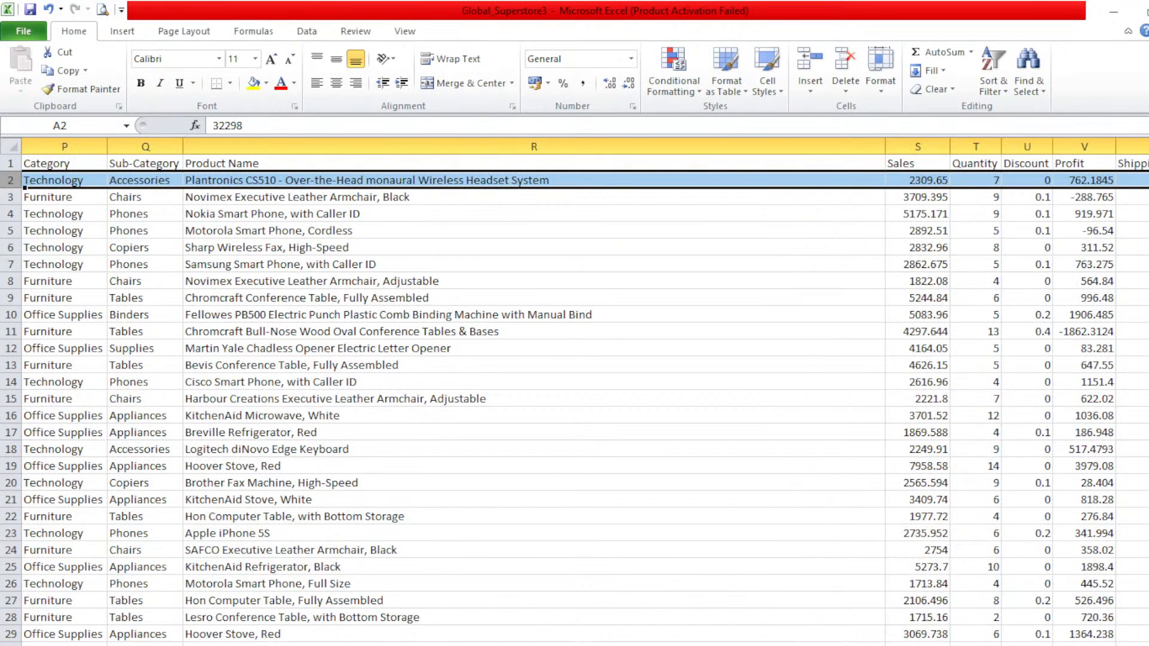
scroll(574, 395, "left", 5)
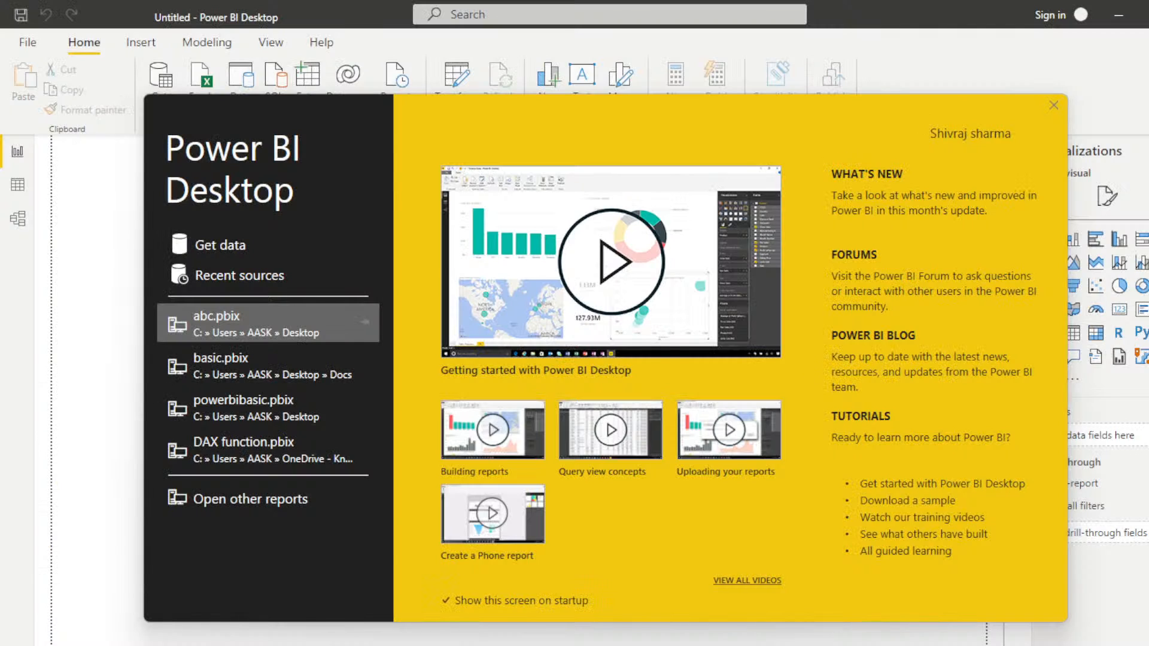
Step: Switch to Power BI Desktop, dismiss its start screen and look through the Report, Data and Model views
mouse_move(632, 645)
left_click(1051, 106)
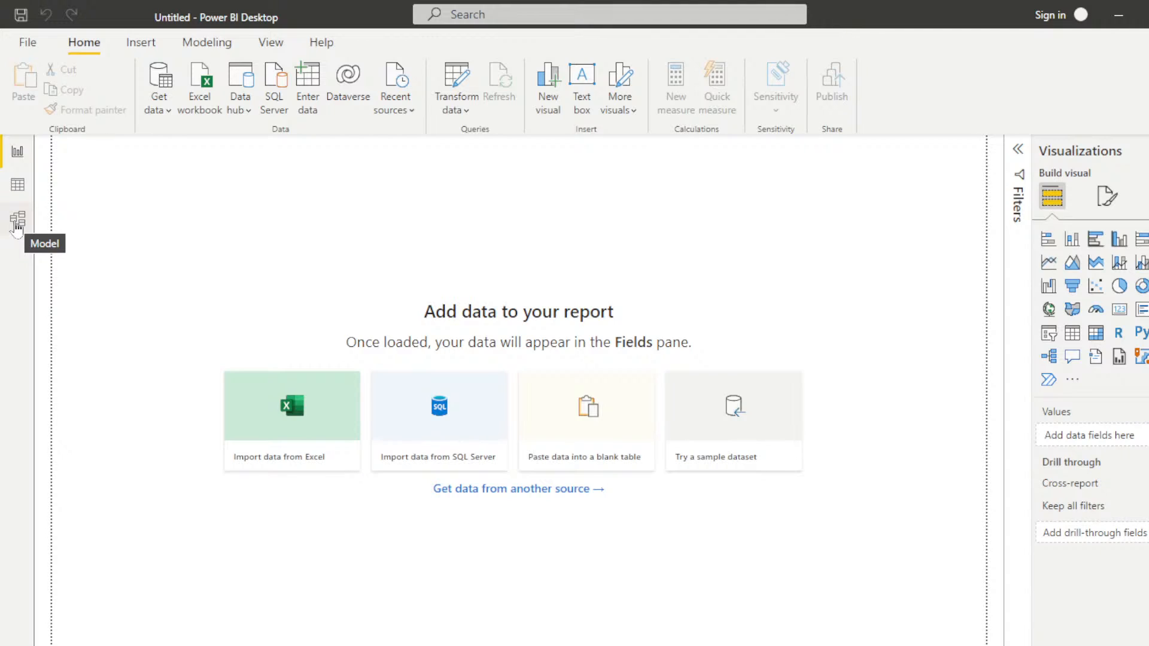
left_click(16, 157)
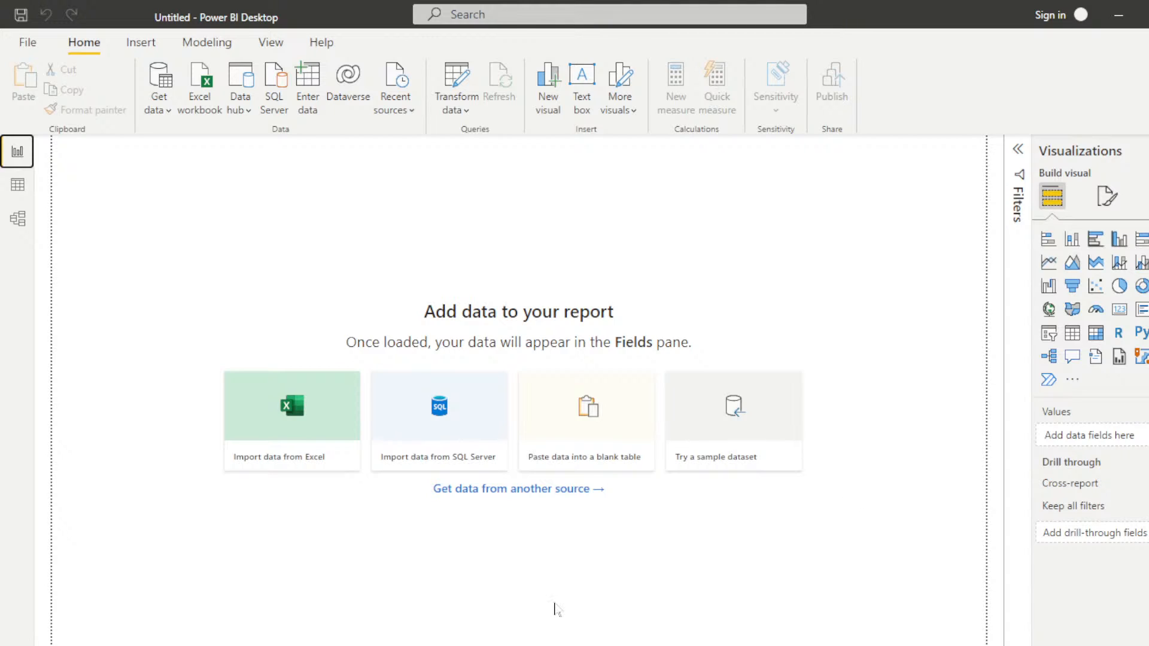
left_click(22, 189)
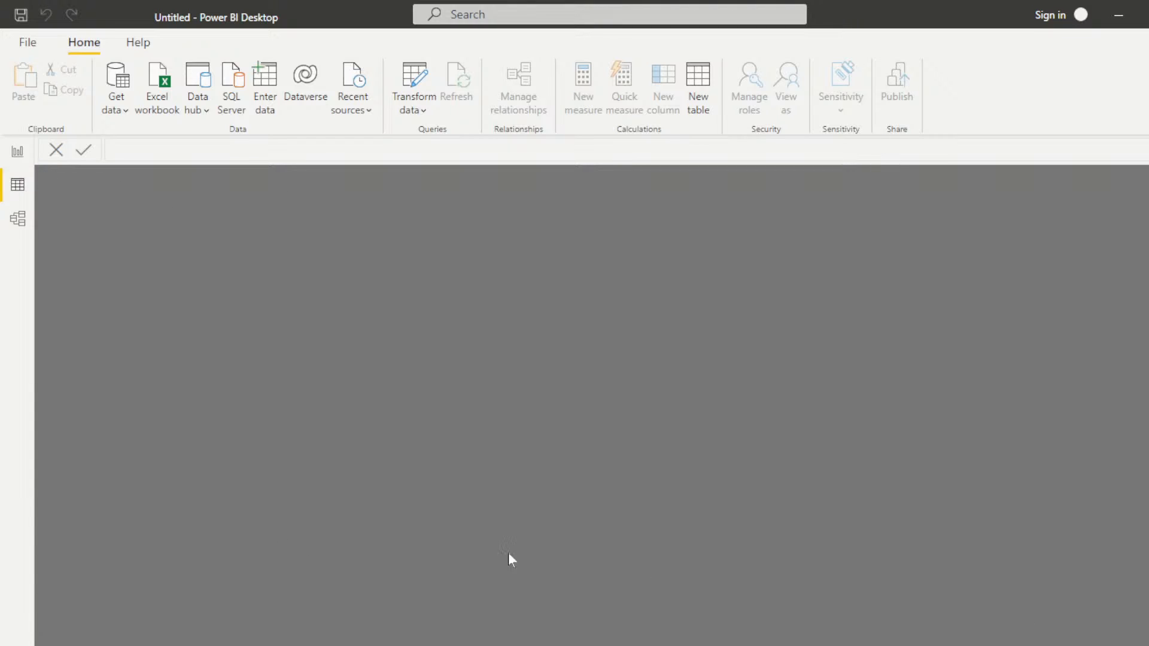
left_click(18, 218)
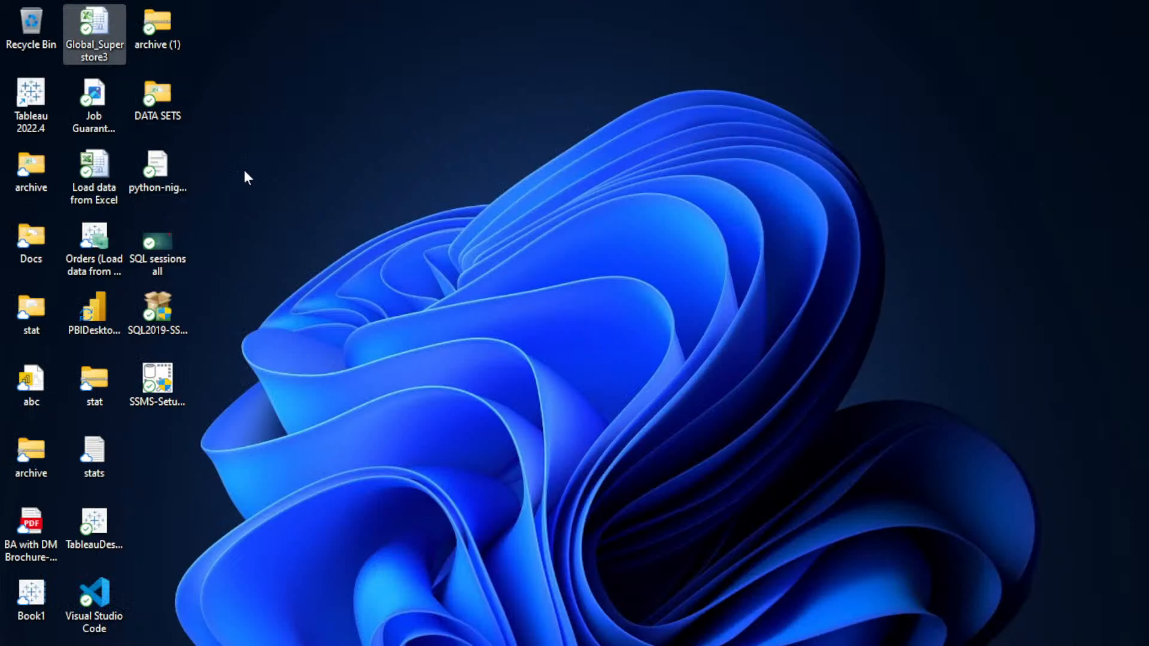
Step: Extract the archive (1) ZIP file on the desktop and open the extracted archive (1) folder
left_click(156, 24)
right_click(157, 23)
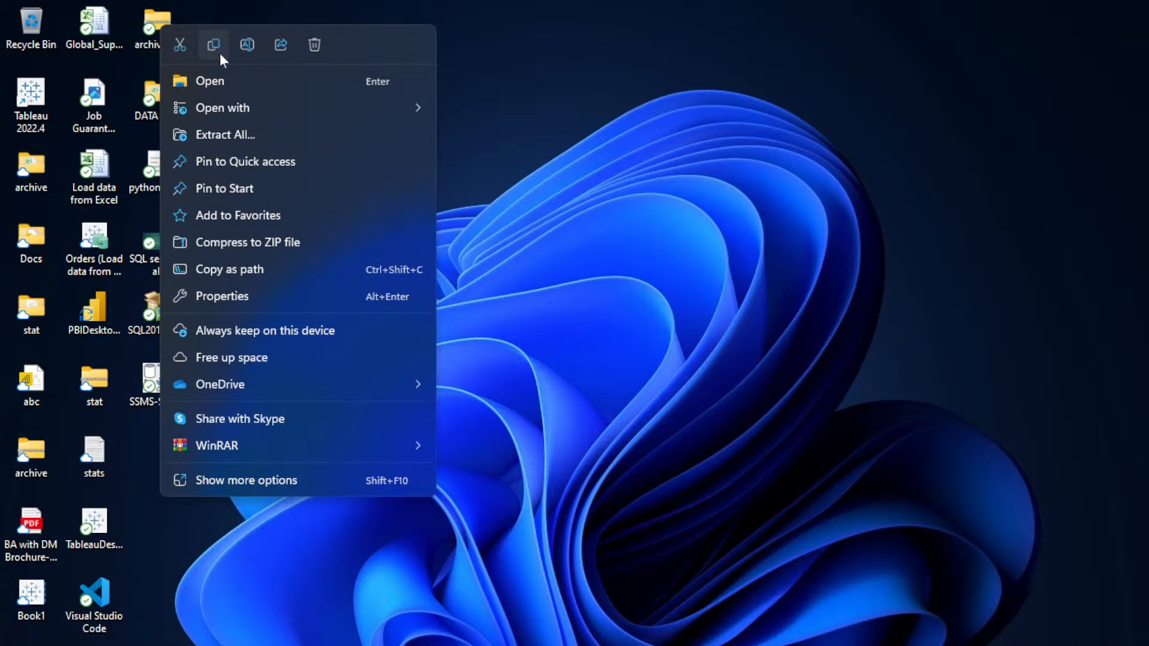
left_click(225, 134)
left_click(756, 528)
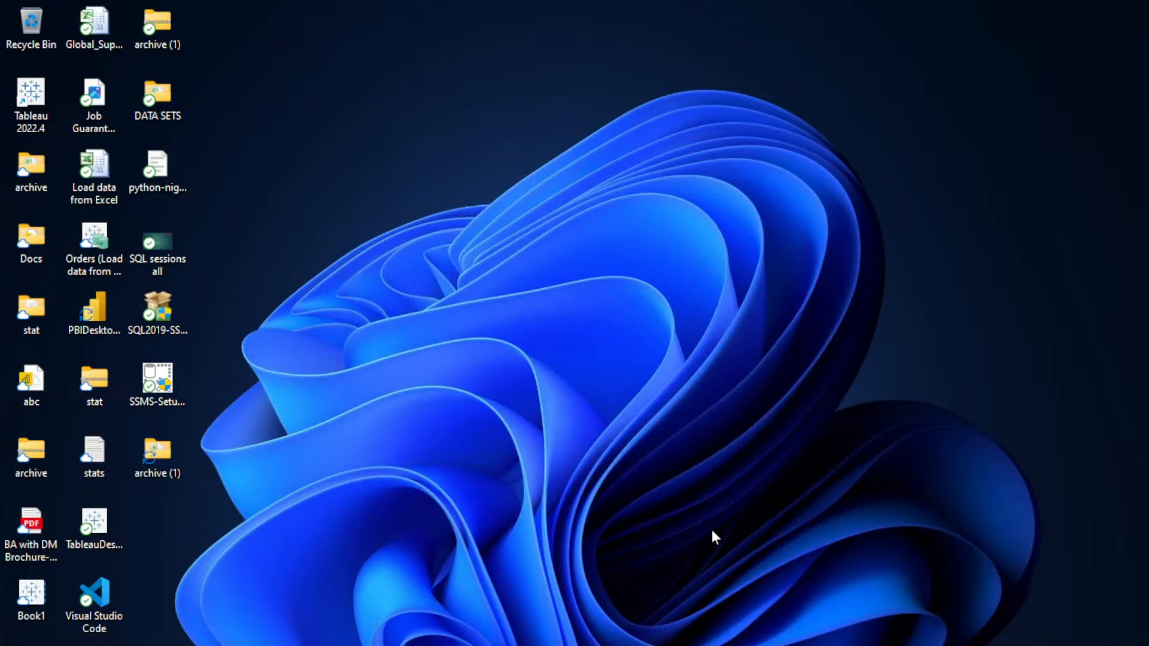
double_click(154, 477)
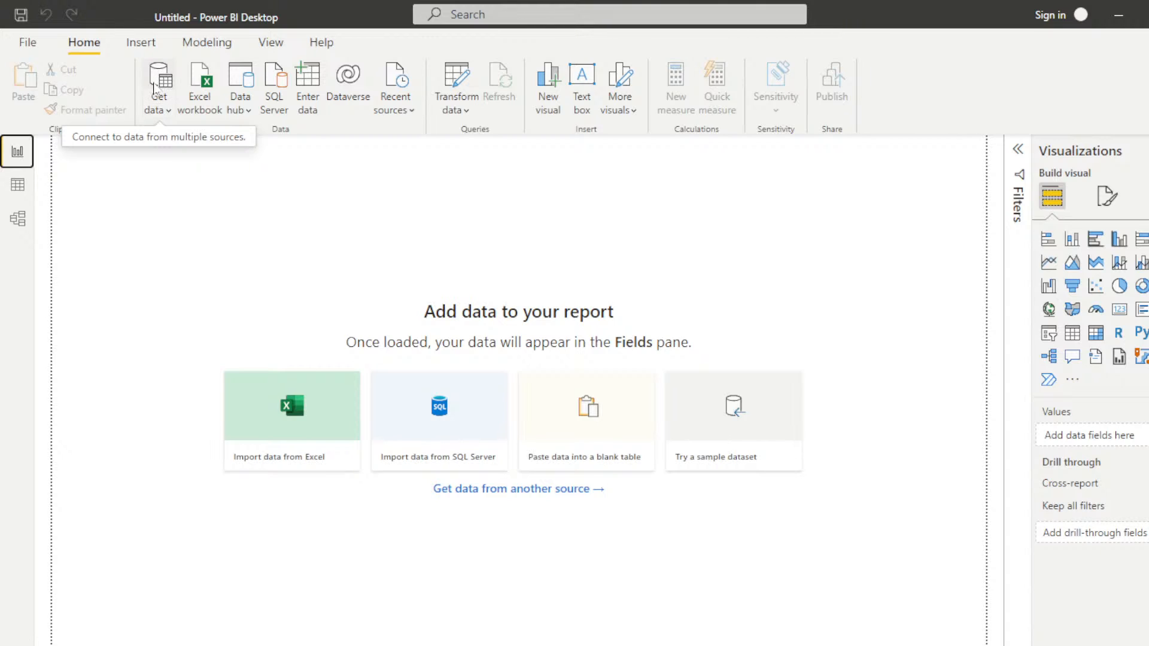
Step: Open the full Get Data connector list in Power BI Desktop and examine the File, Database, Power Platform and Azure sources
left_click(157, 107)
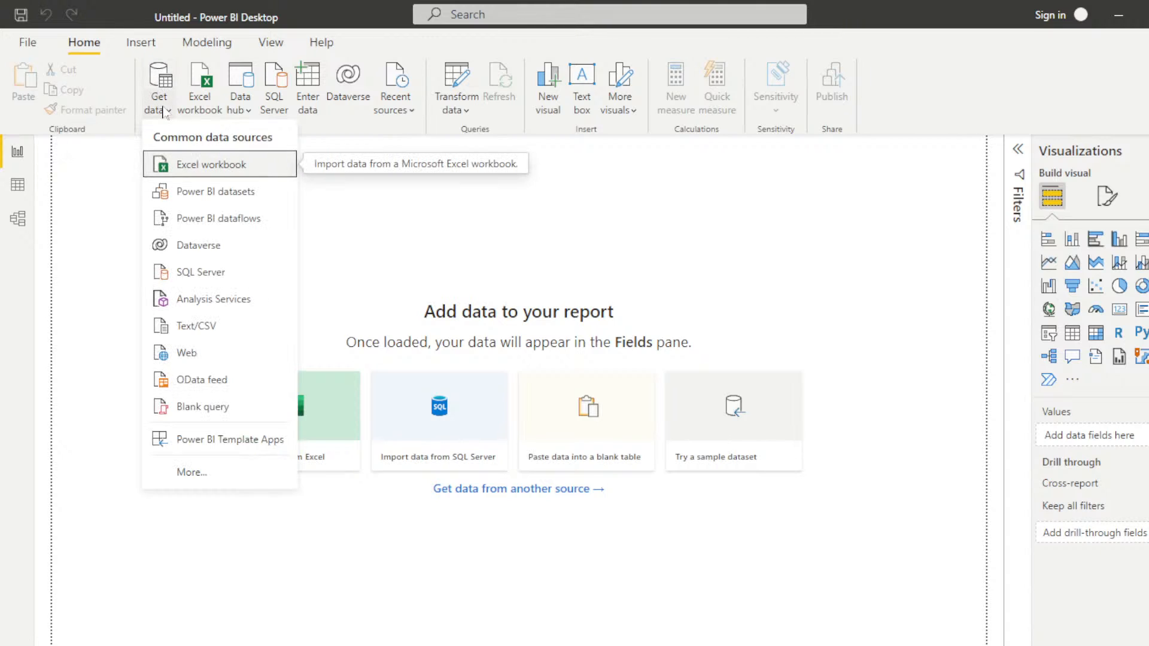
left_click(196, 474)
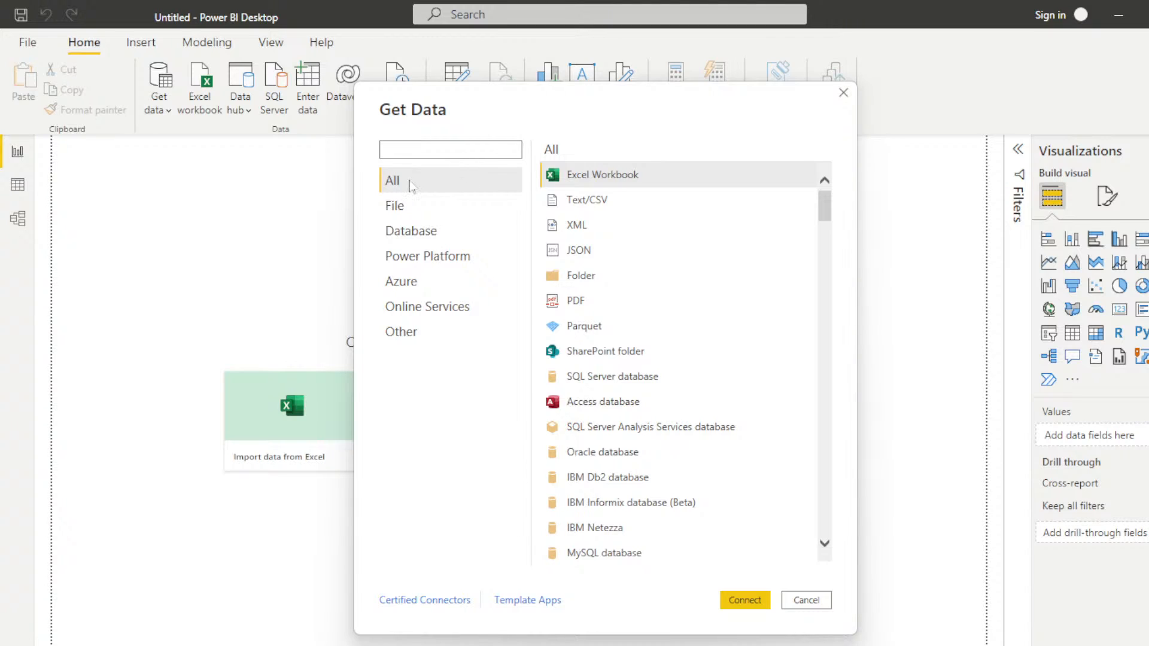
left_click(405, 207)
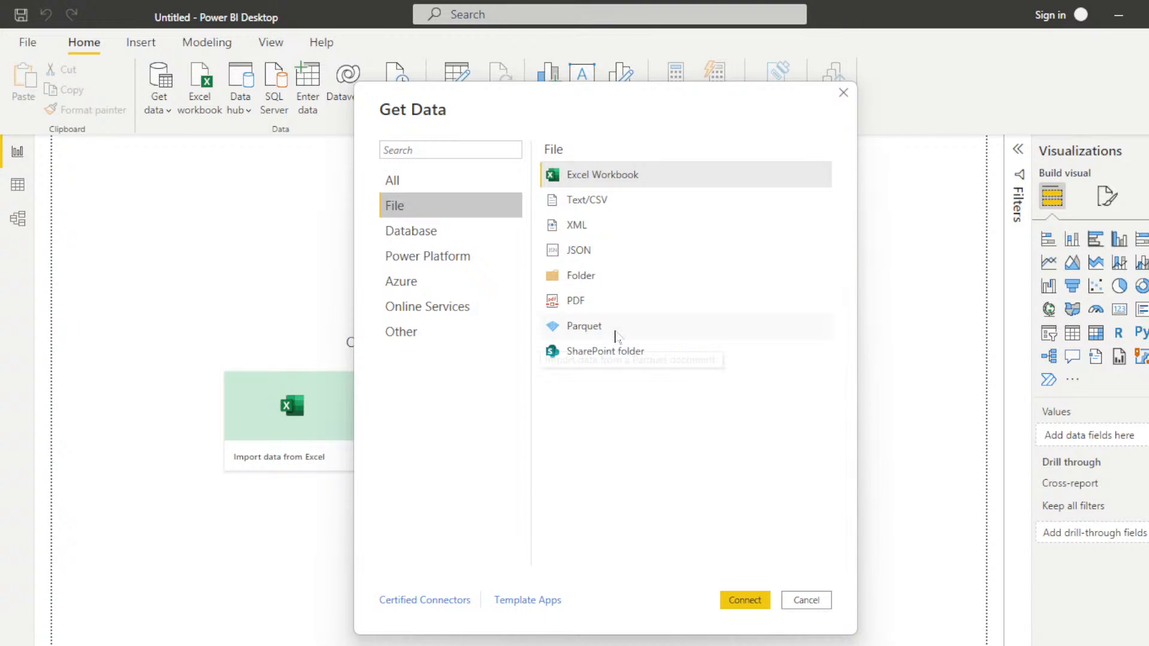
left_click(417, 235)
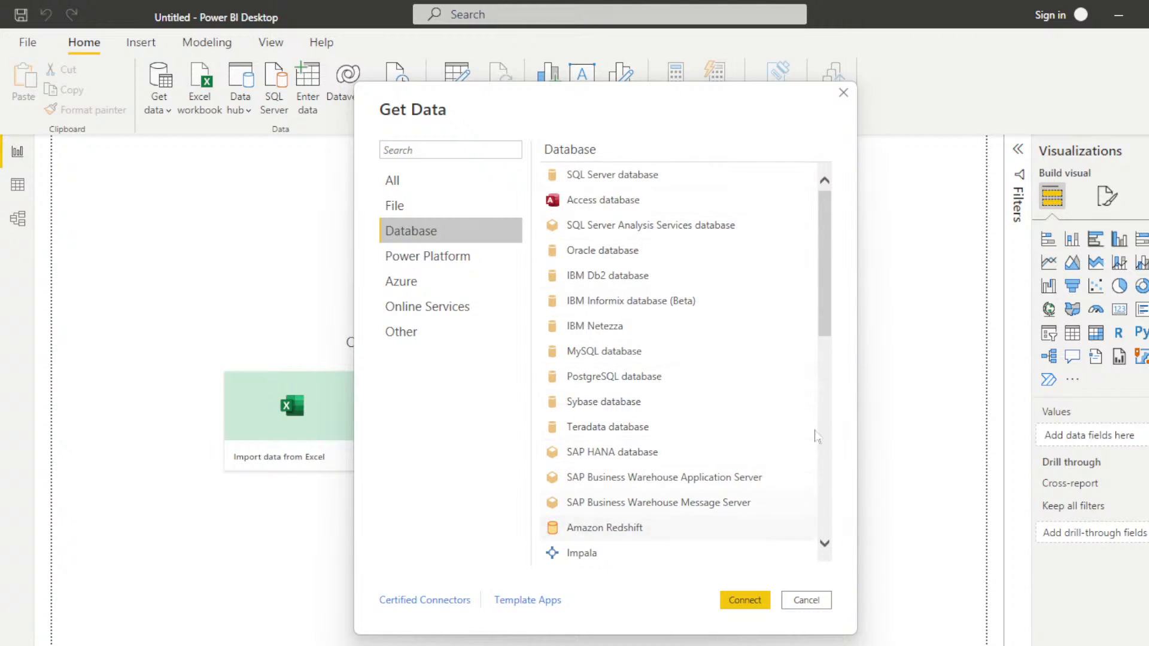
left_click_drag(819, 272, 815, 506)
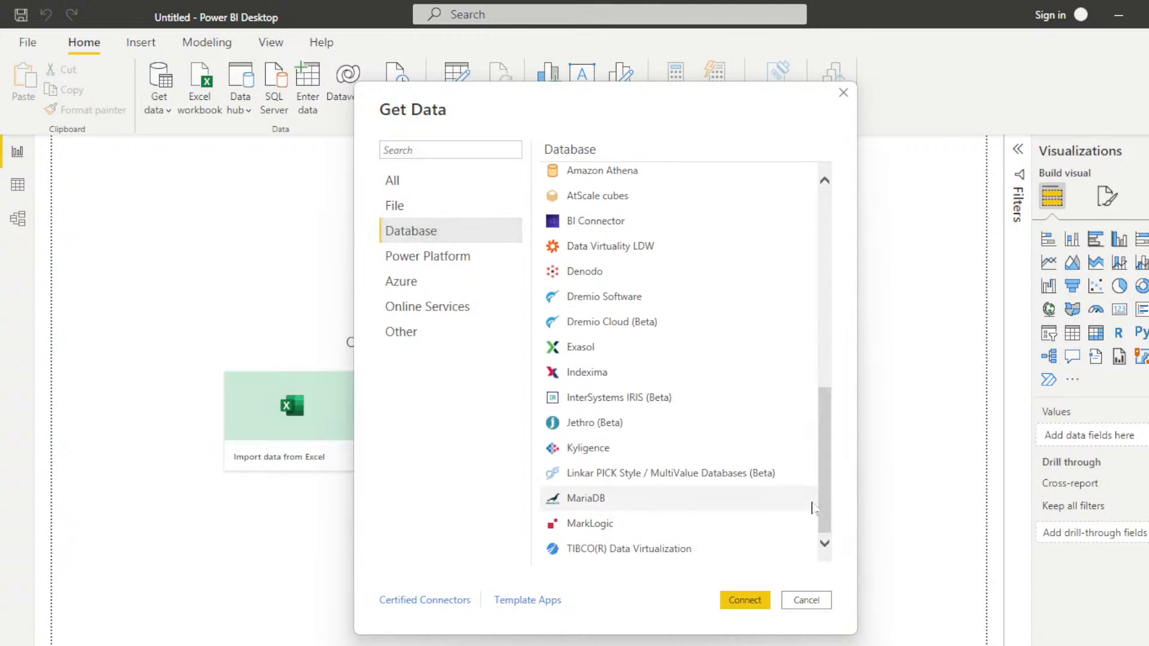
left_click(418, 261)
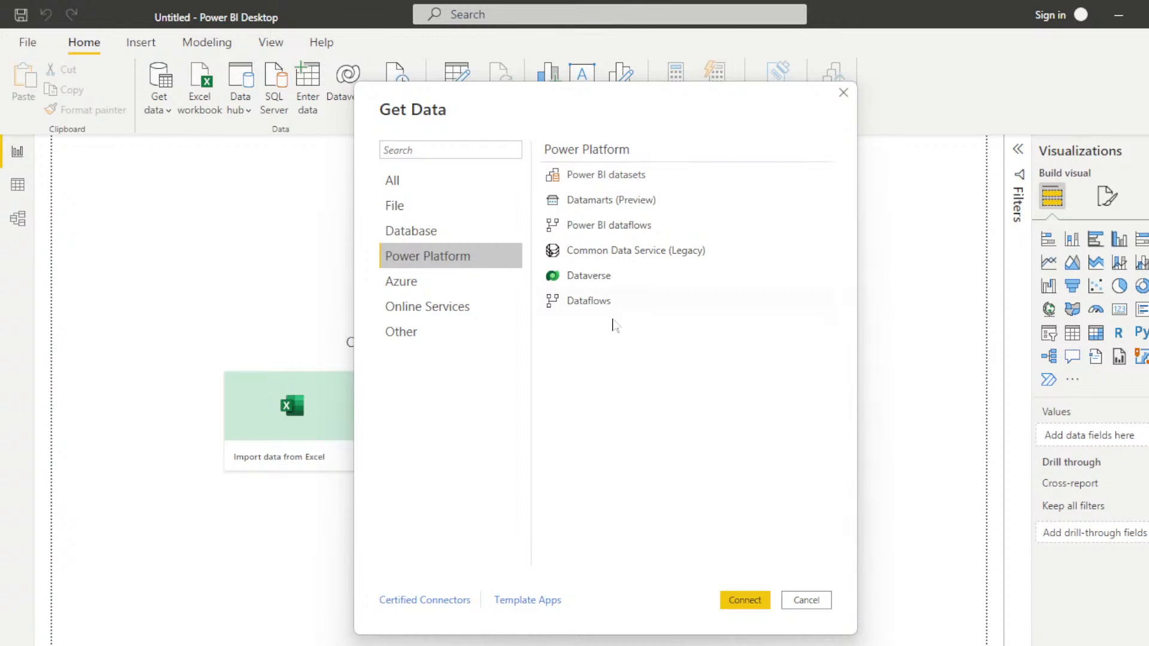
left_click(419, 284)
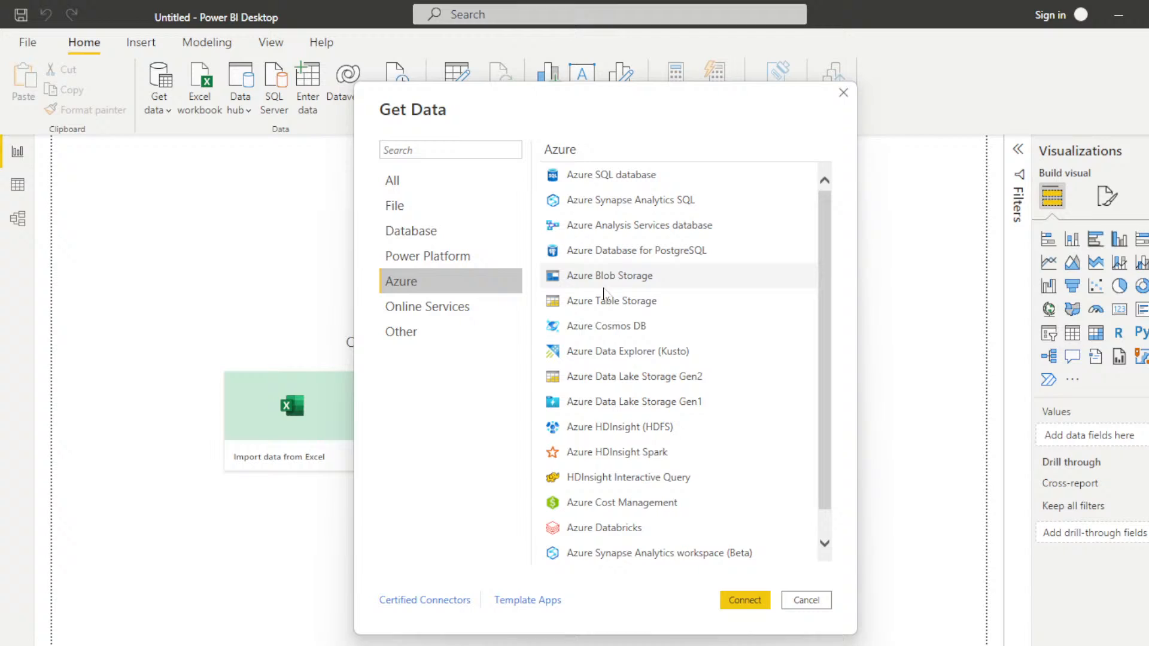
scroll(824, 258, "down", 1)
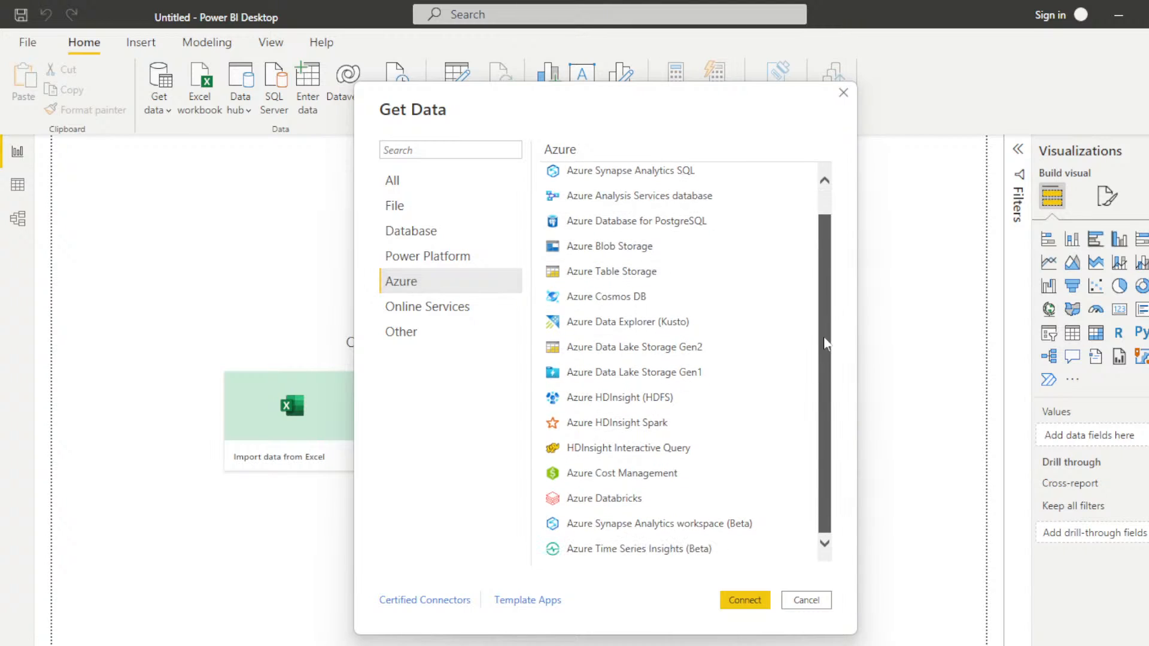
scroll(821, 293, "up", 2)
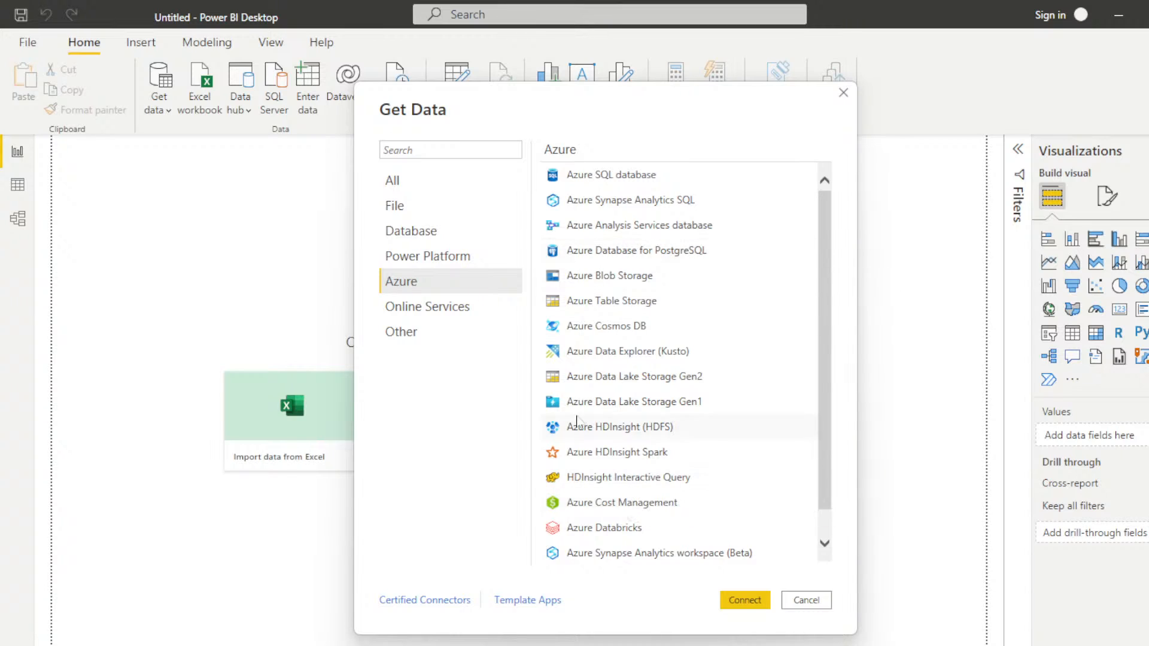
Step: Examine the data connectors offered under Online Services and Other in the Get Data dialog
left_click(418, 313)
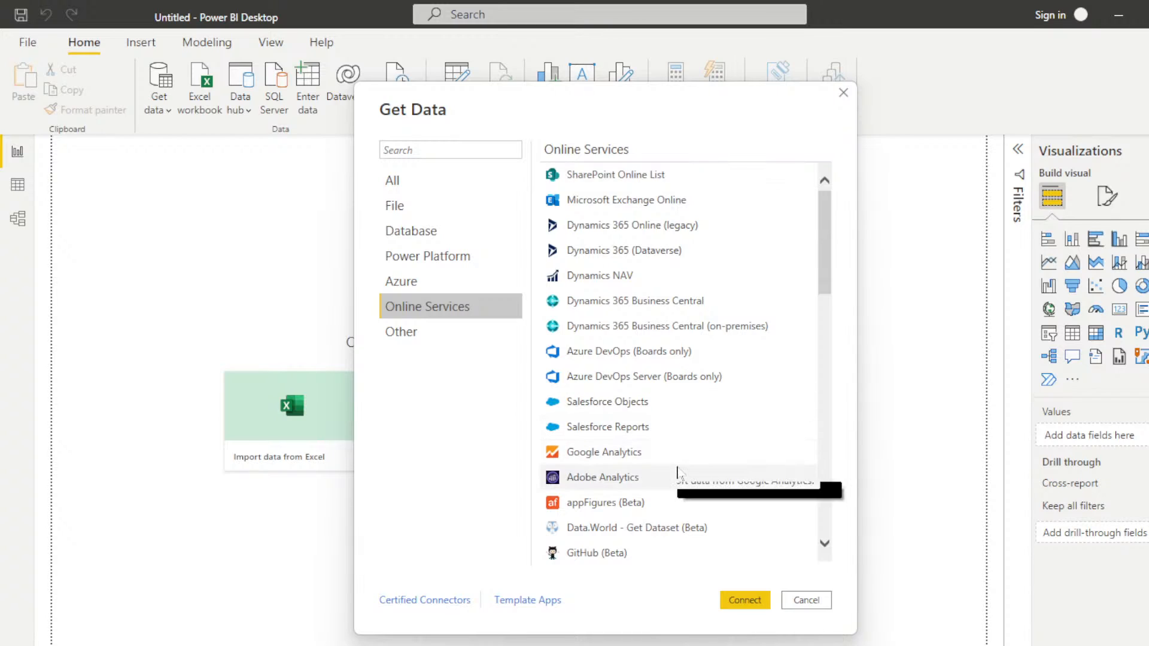
scroll(676, 471, "down", 3)
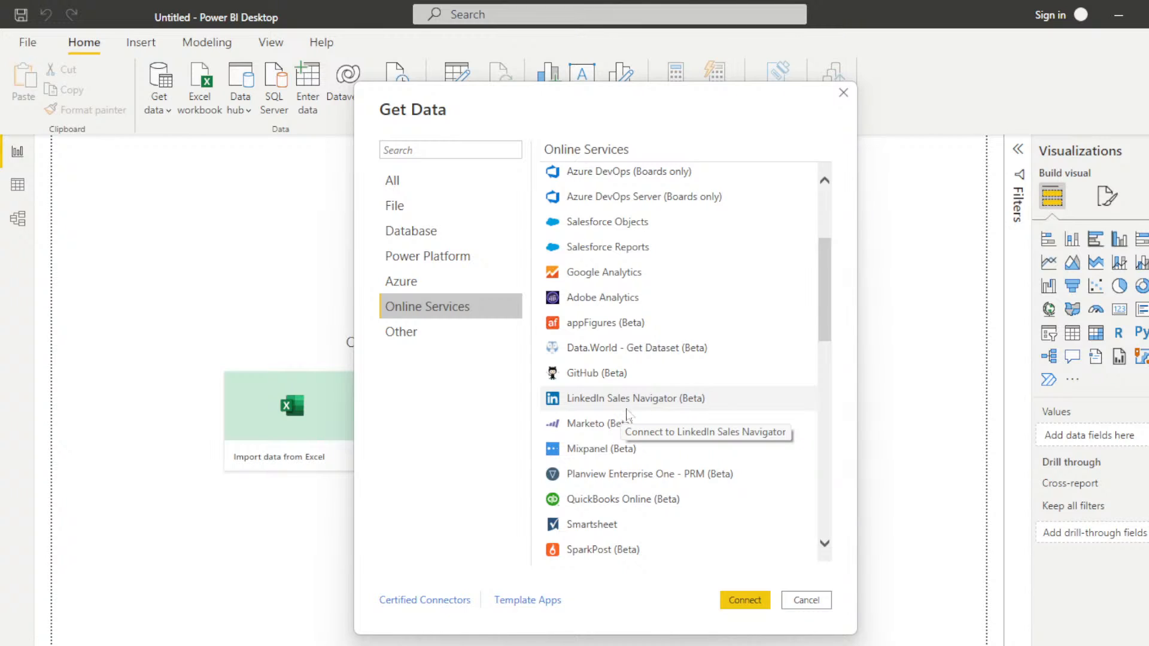
scroll(626, 415, "down", 11)
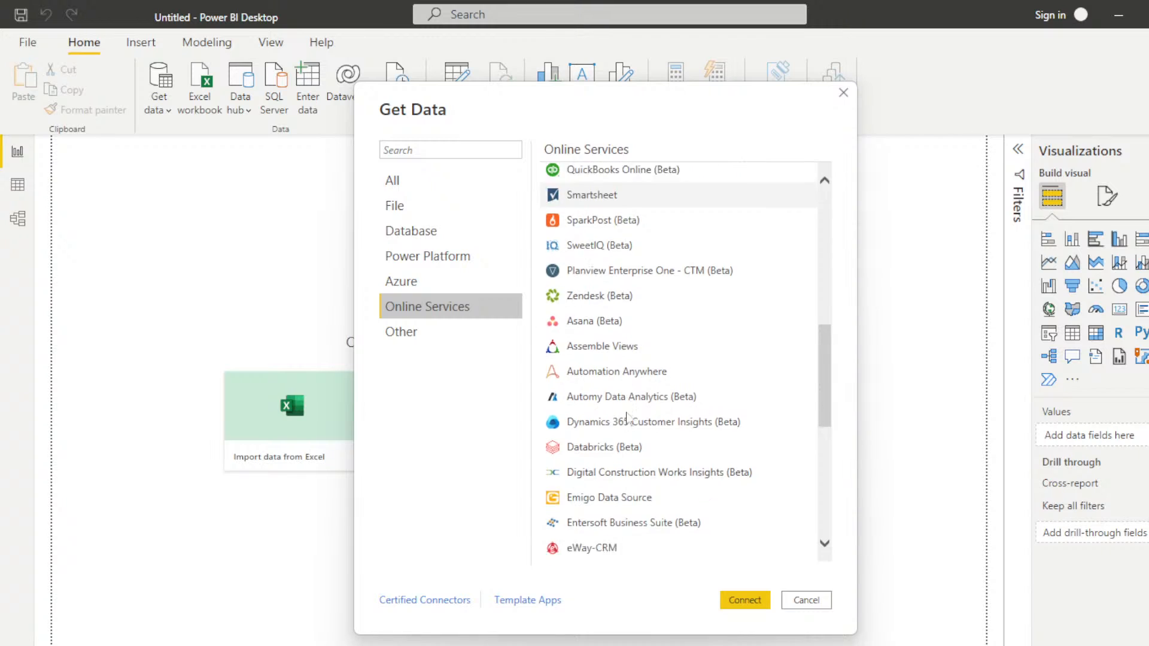
scroll(626, 417, "down", 8)
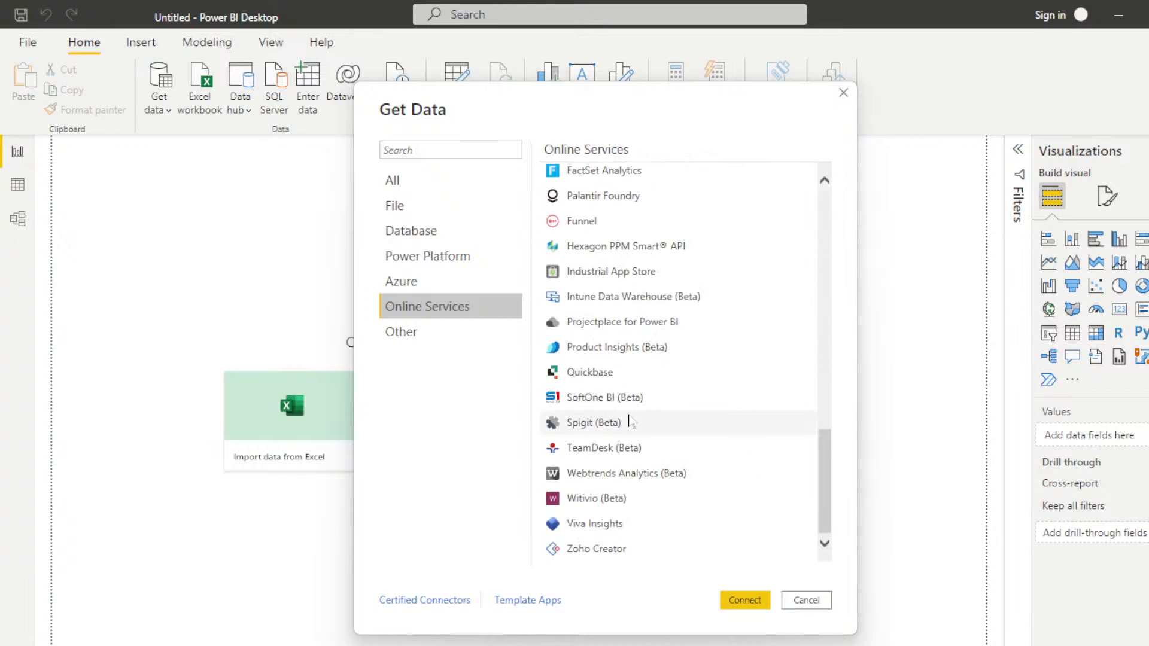
left_click(427, 334)
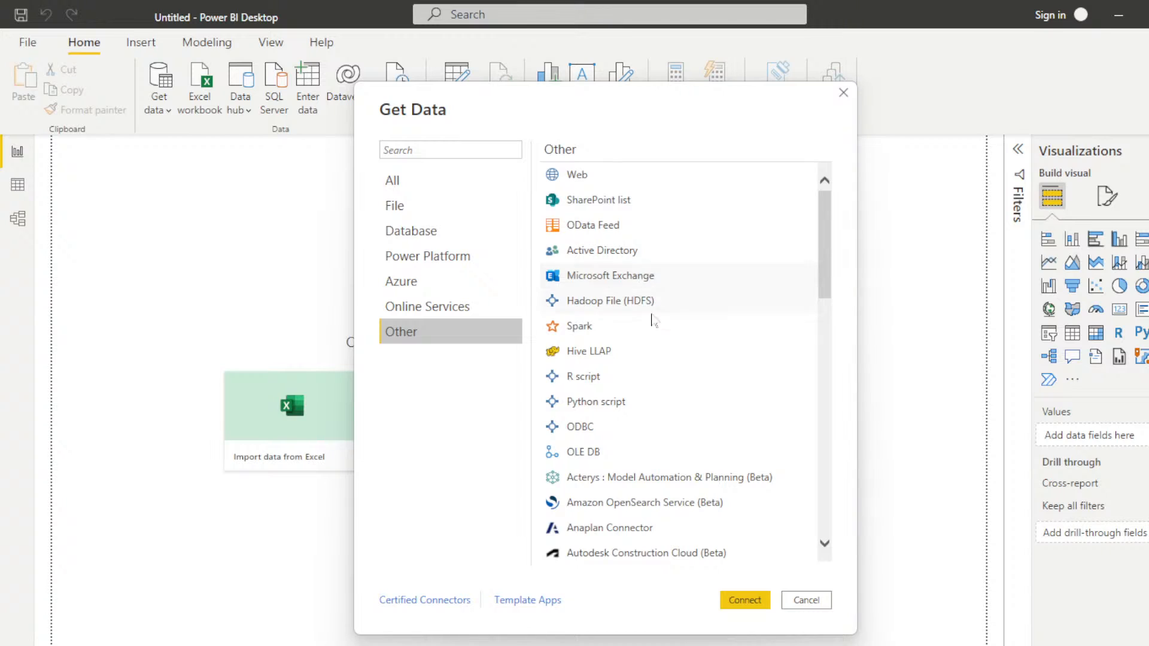
scroll(718, 399, "down", 1)
scroll(718, 399, "down", 15)
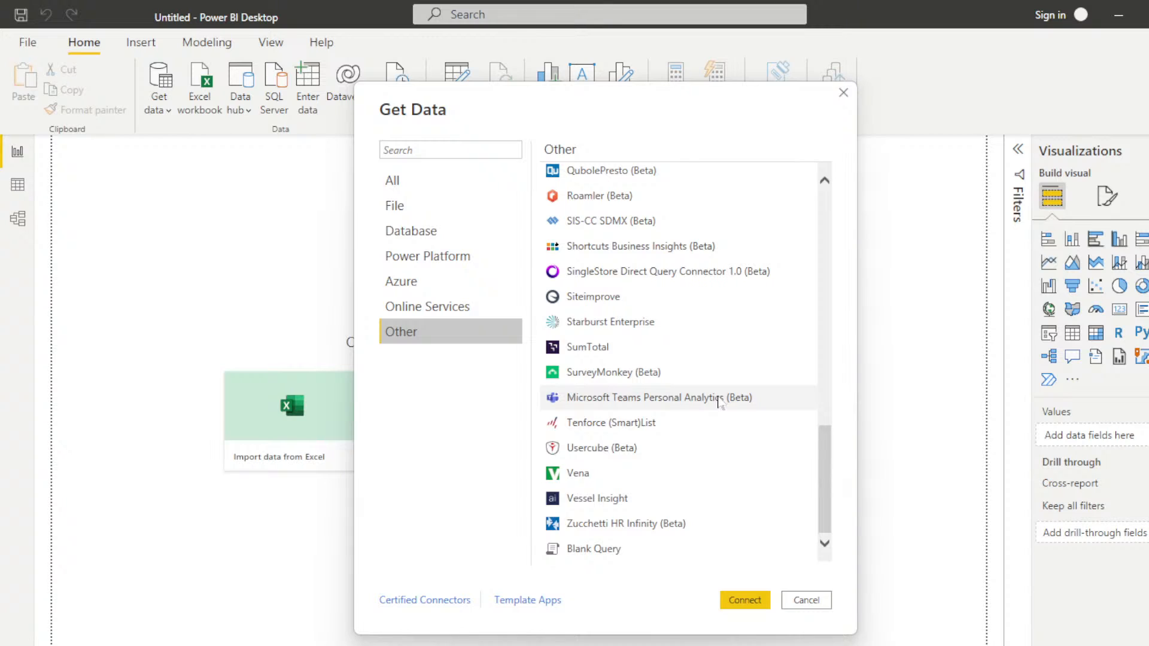
scroll(718, 399, "up", 15)
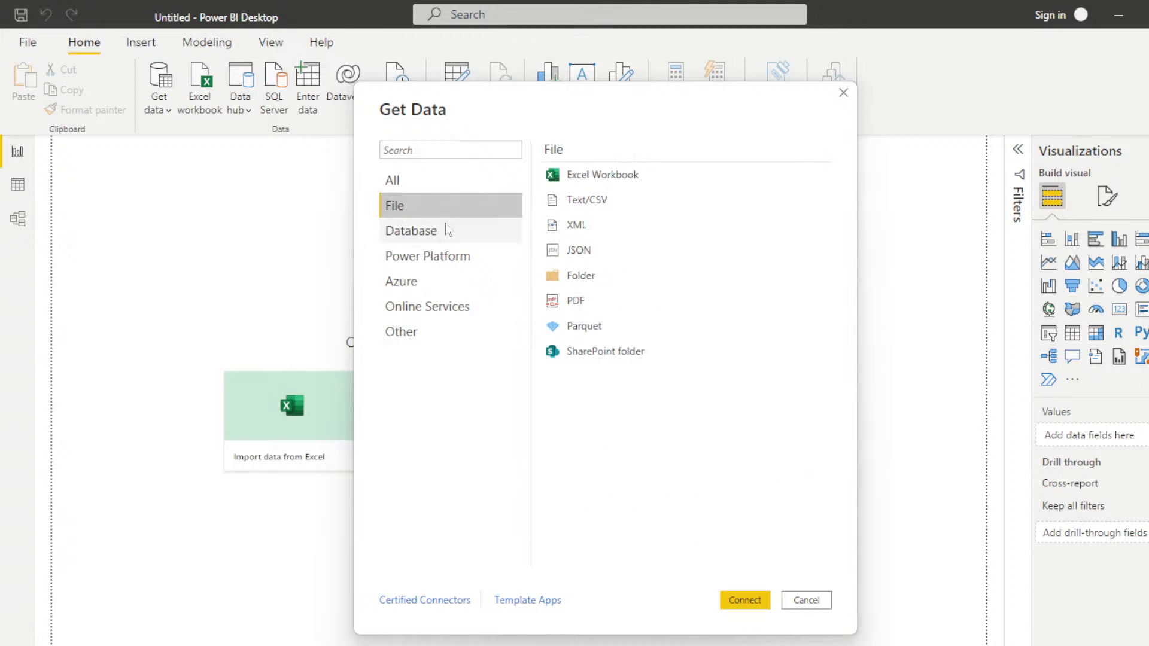
Step: Start a Text/CSV file connection and browse to the archive (1) folder on the desktop
left_click(587, 203)
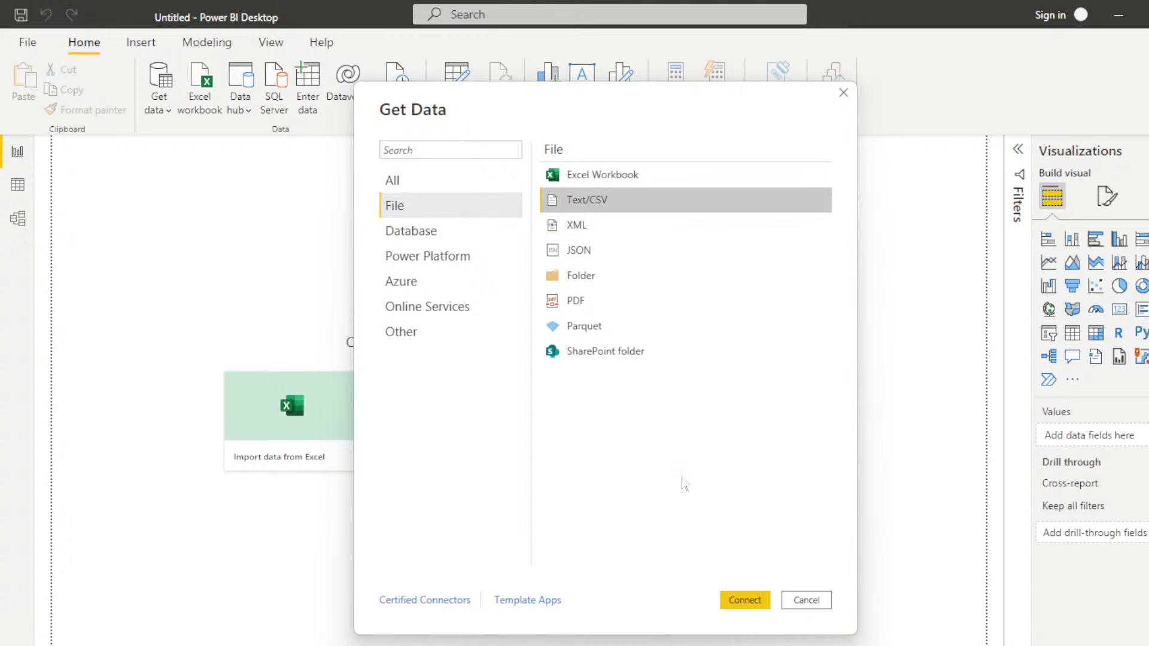
left_click(744, 599)
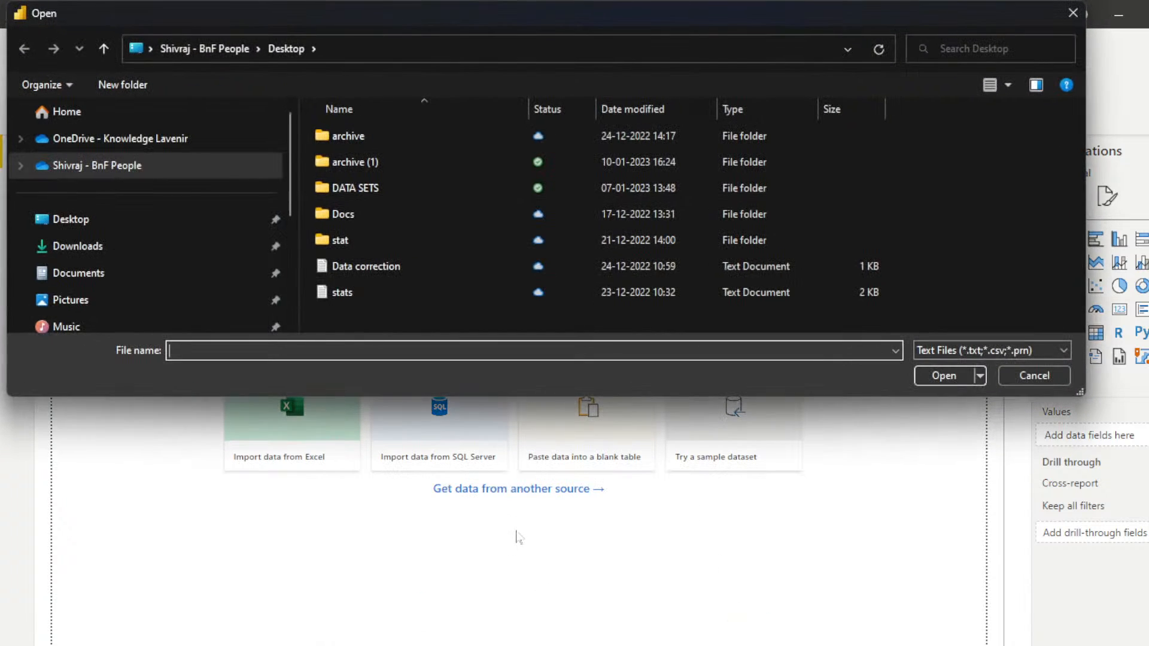
left_click(70, 223)
left_click(345, 164)
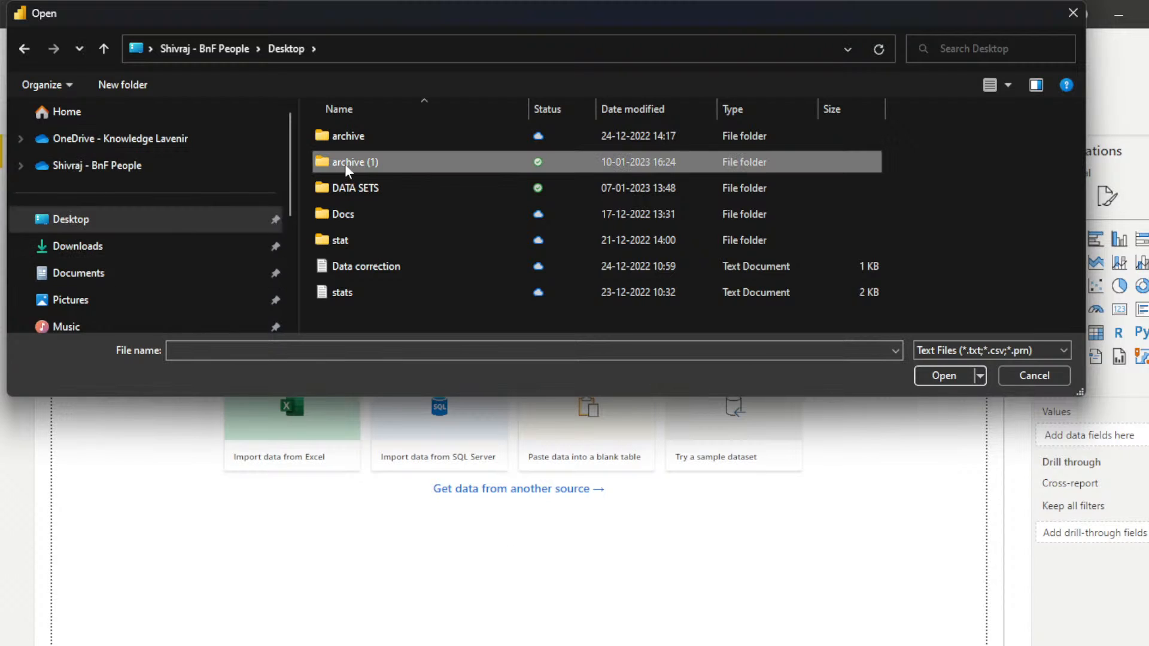
double_click(345, 164)
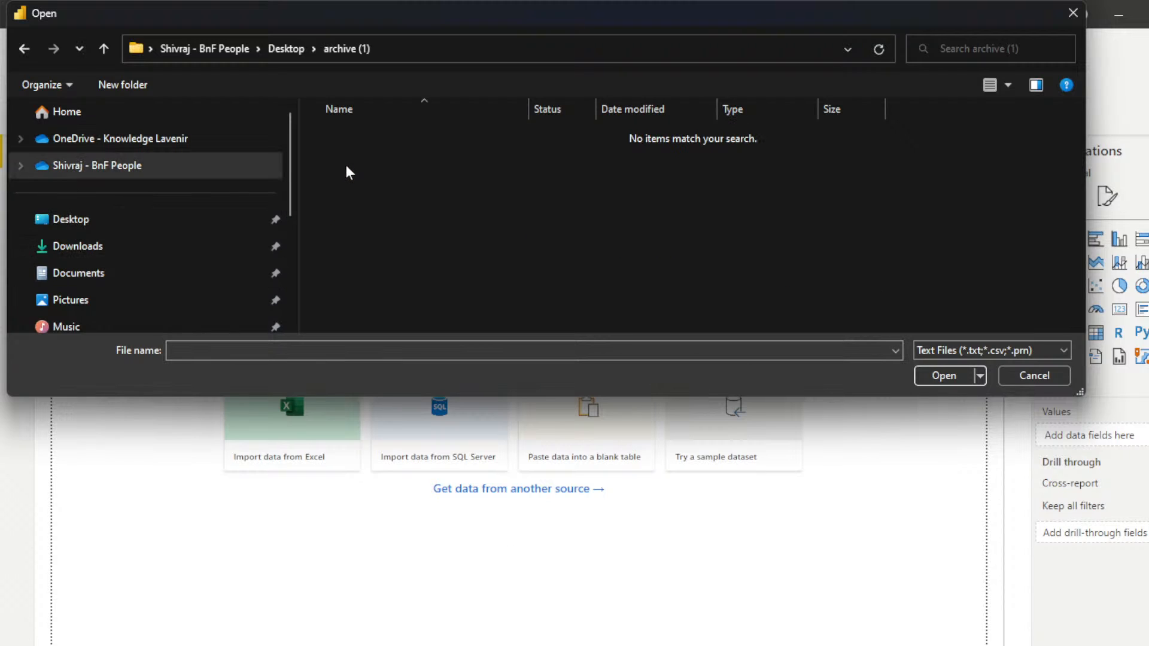
Step: Show all file types in the archive (1) folder and try to load the Global Superstore file
left_click(1064, 350)
left_click(951, 379)
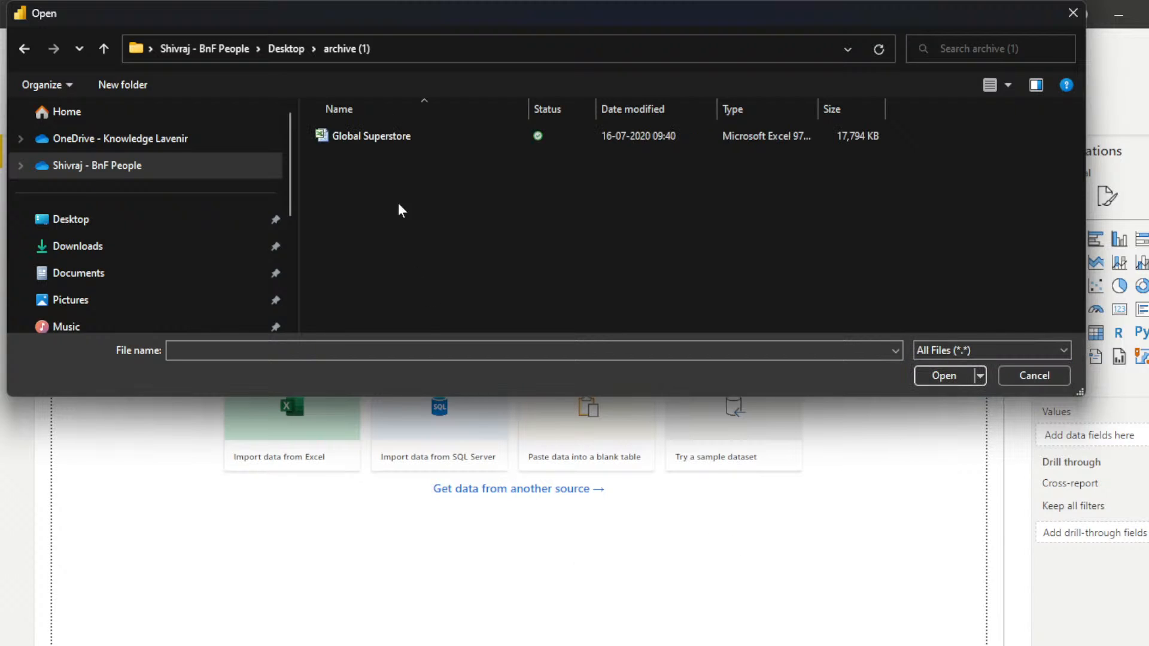
left_click(359, 139)
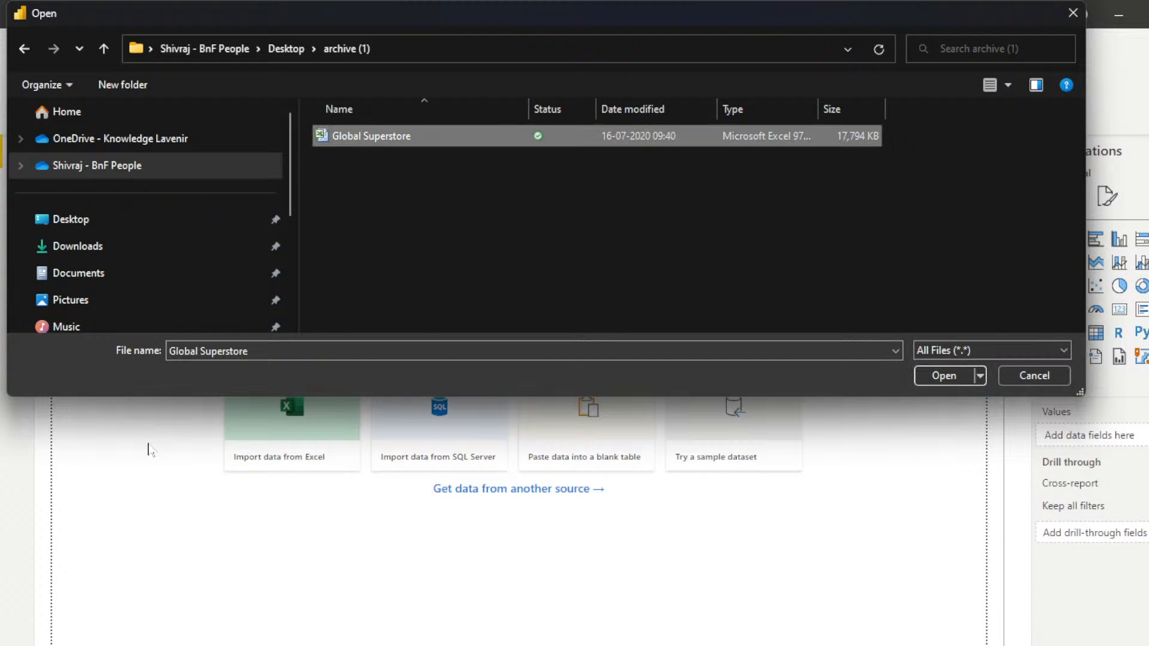
left_click(925, 377)
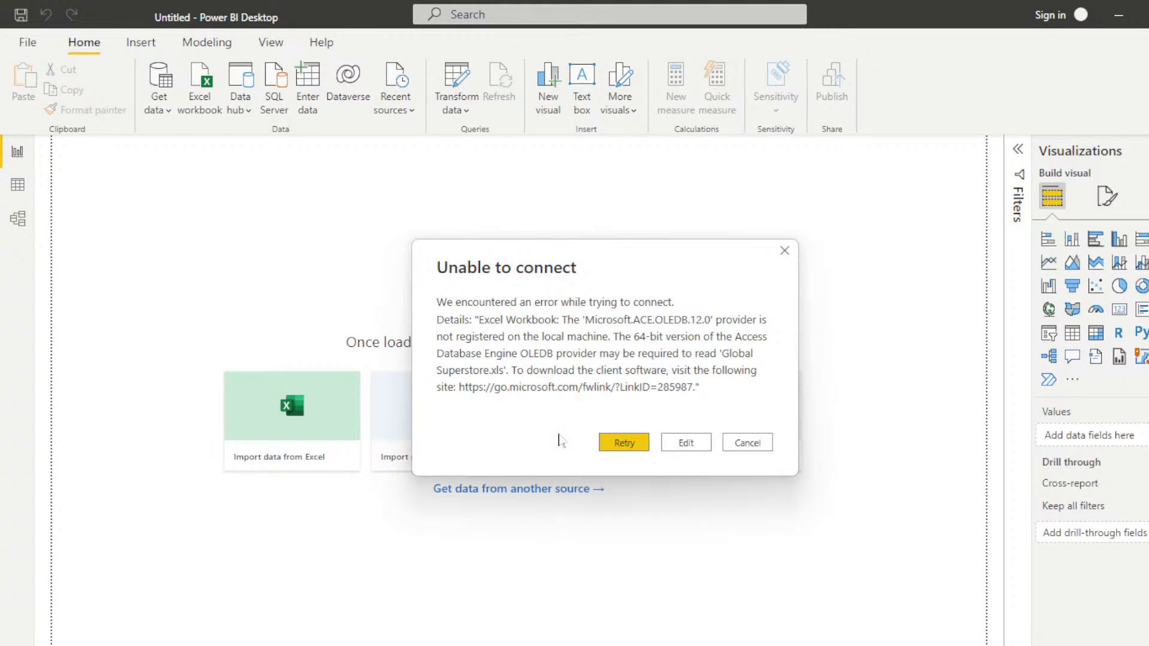
Step: Retry the failed connection, and try to import the Global Superstore workbook from the archive (1) folder as Excel data
left_click(620, 444)
left_click(754, 450)
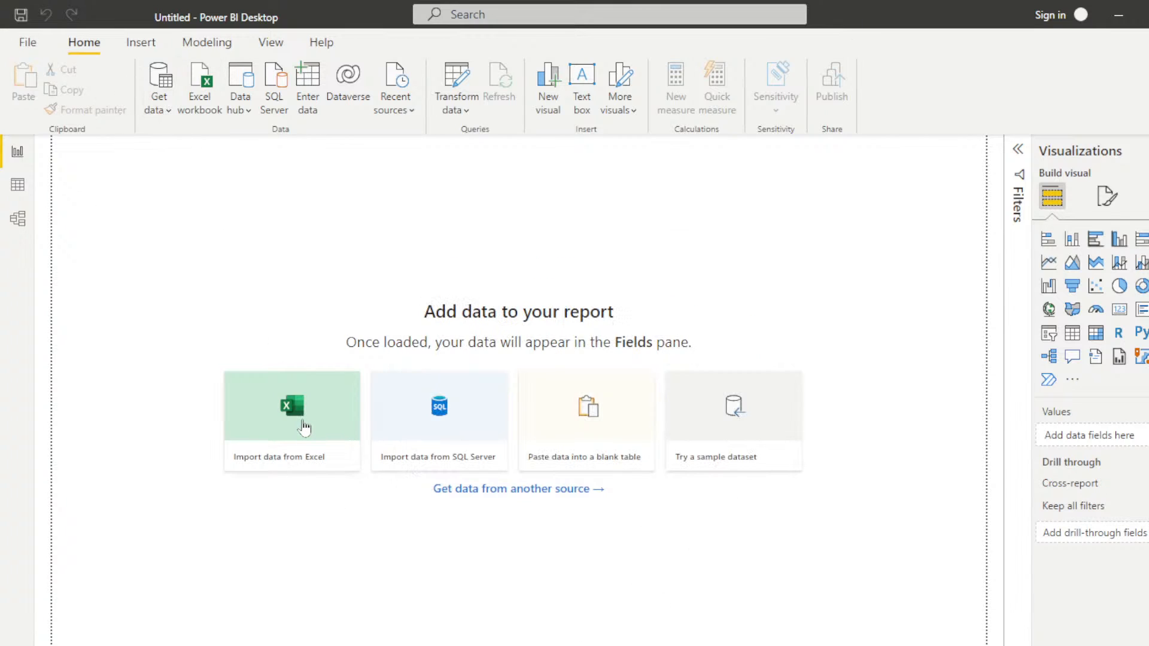
left_click(300, 425)
double_click(361, 137)
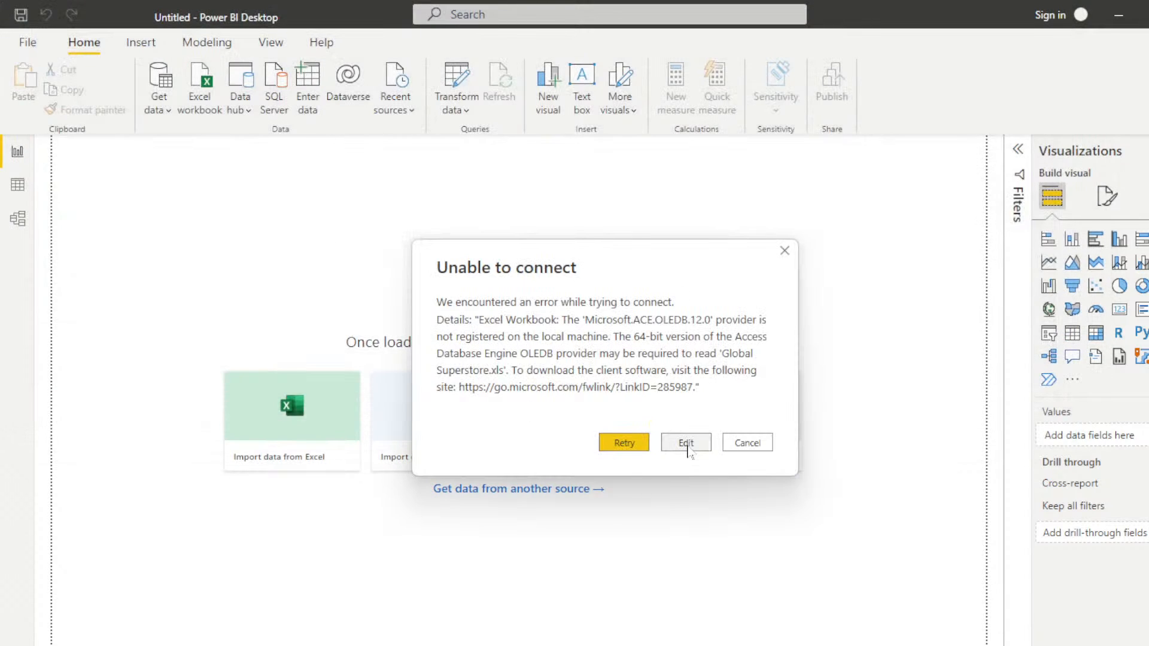
left_click(747, 445)
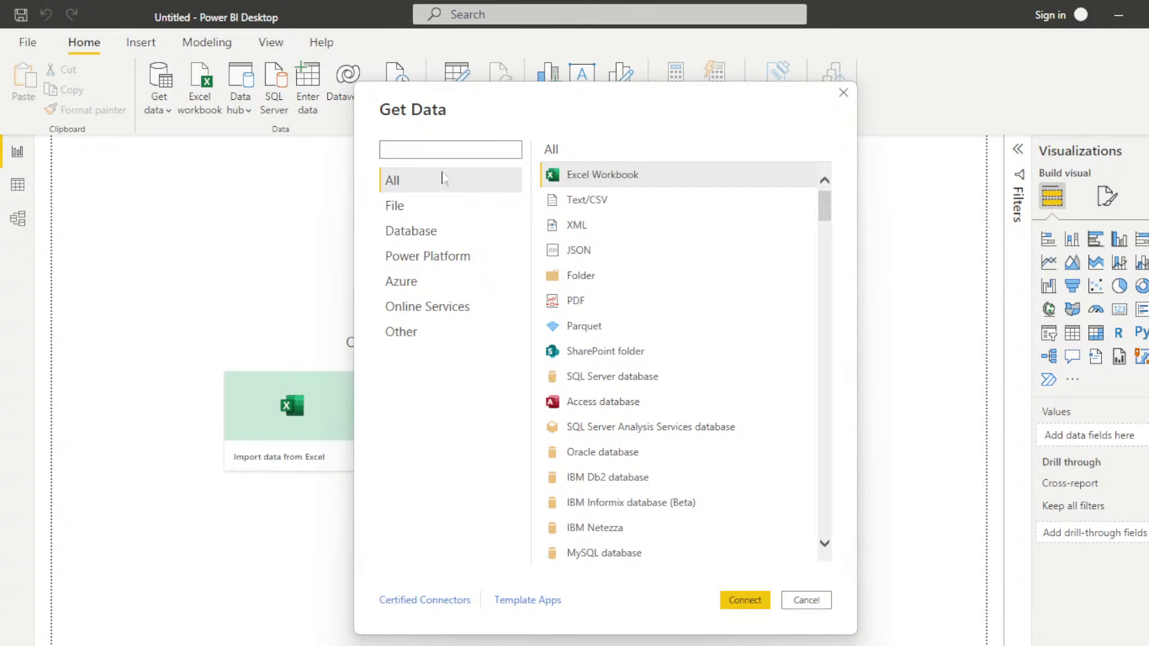
Step: Connect to the Global_Superstore3.xlsx workbook on the desktop and open its Global_Superstore2 sheet for transformation in Power Query Editor
left_click(745, 600)
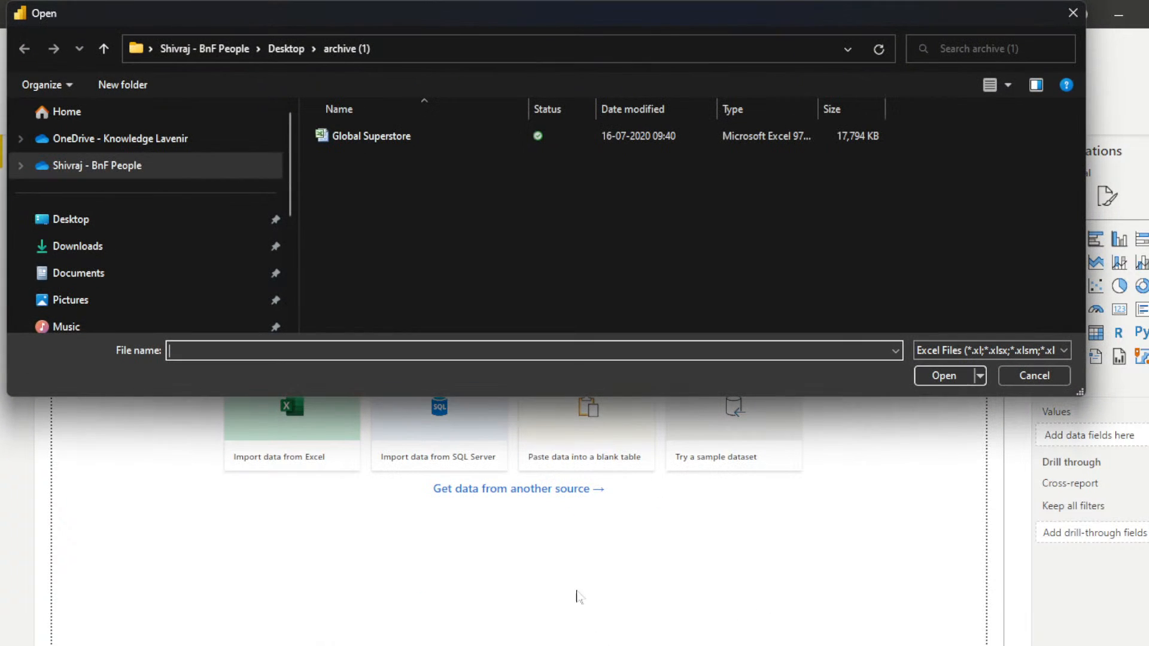
left_click(71, 221)
double_click(410, 271)
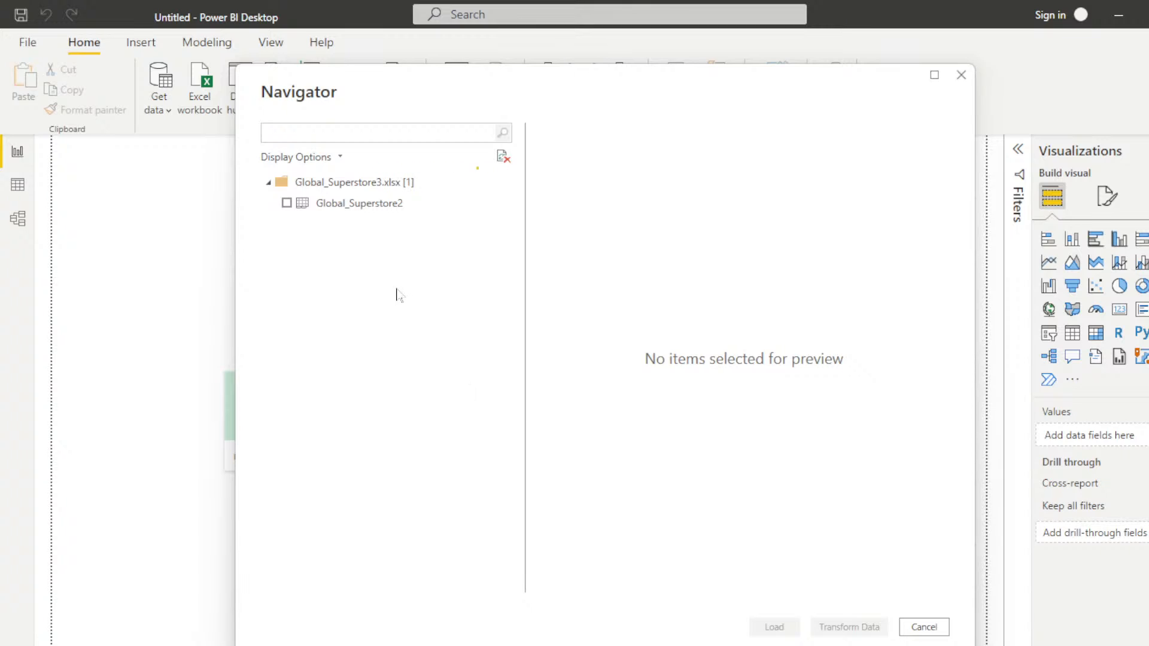
left_click(287, 203)
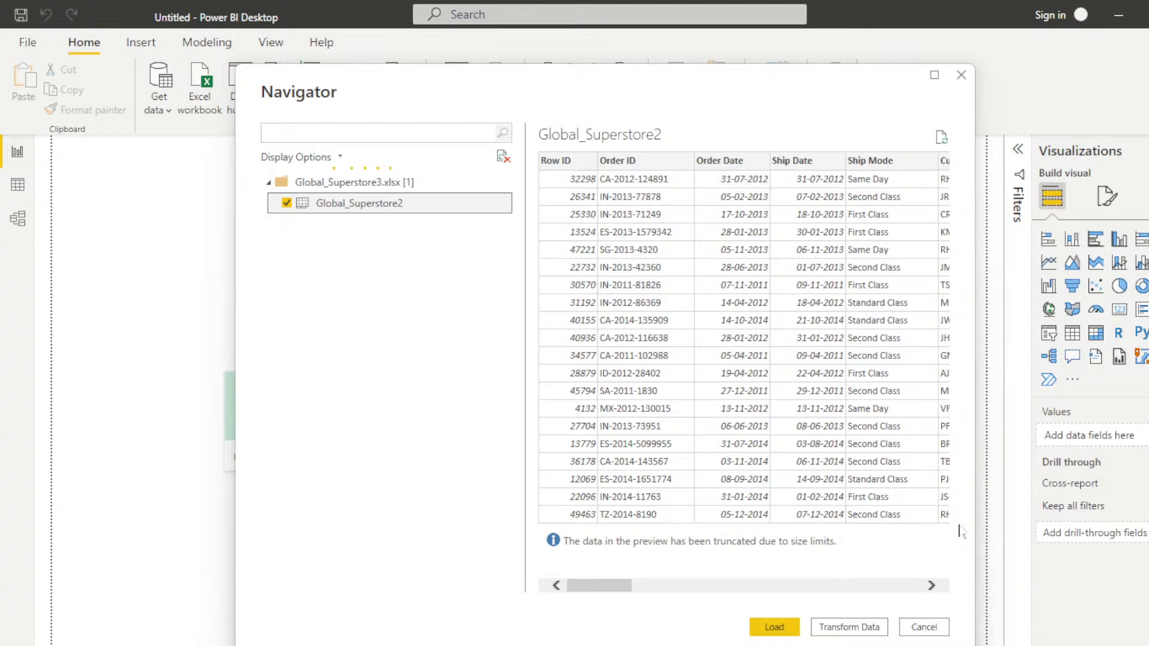
left_click_drag(590, 586, 549, 603)
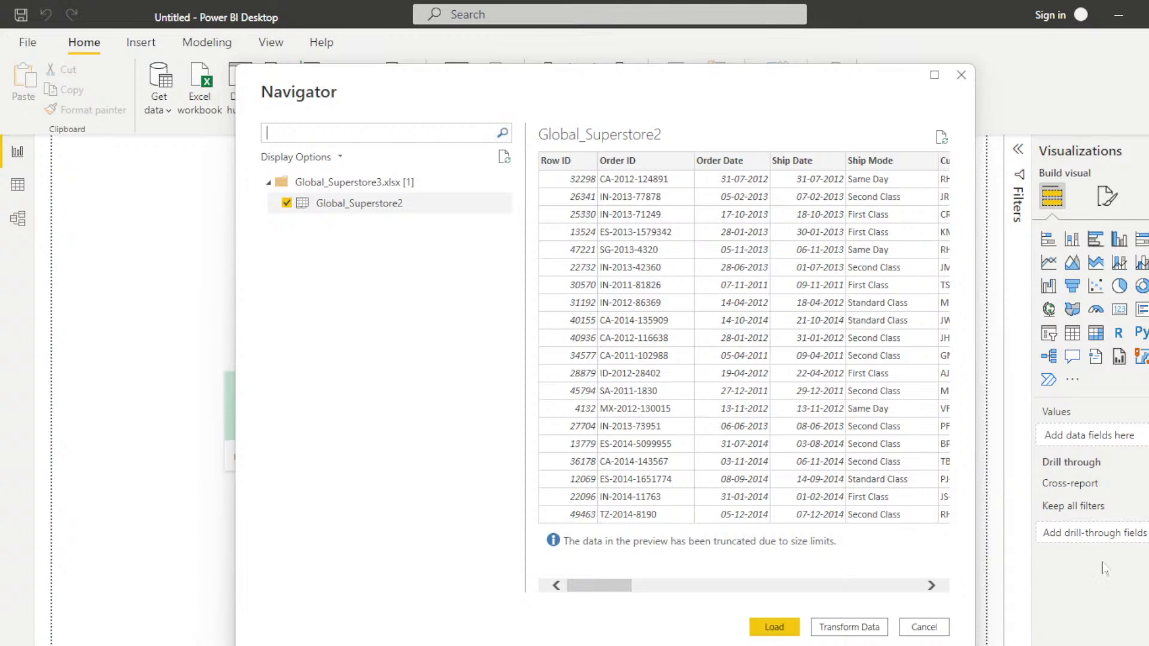
left_click(848, 627)
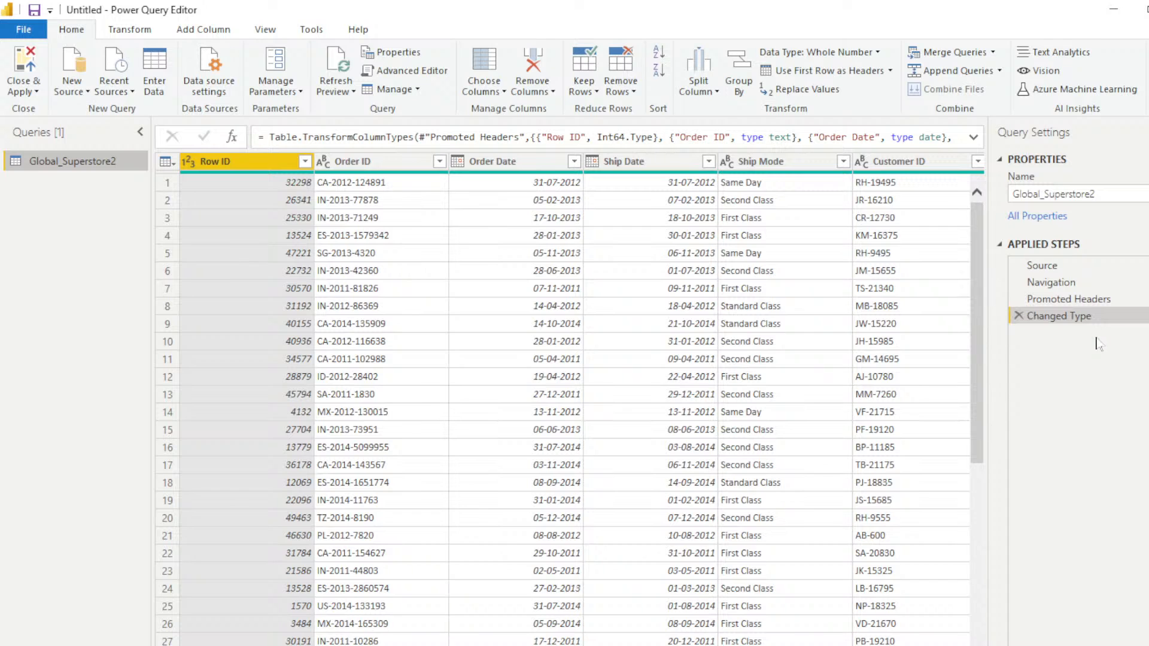
Step: Review all columns of the Global_Superstore2 query, and close and apply it to load the data into the report
scroll(574, 401, "right", 10)
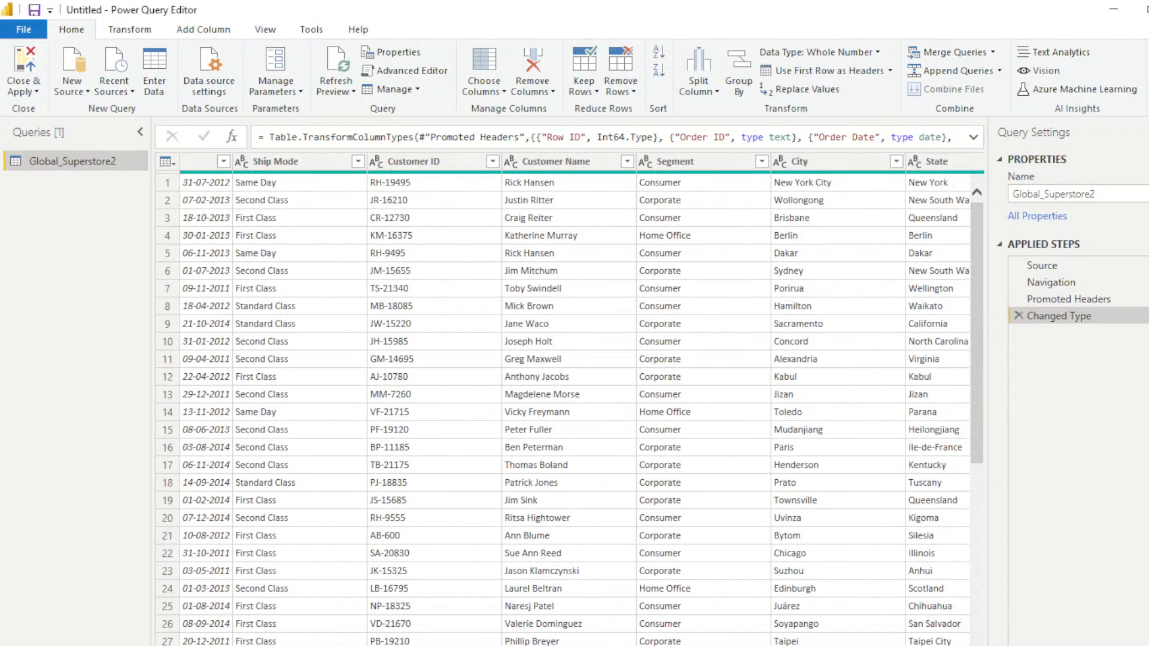
scroll(575, 400, "right", 6)
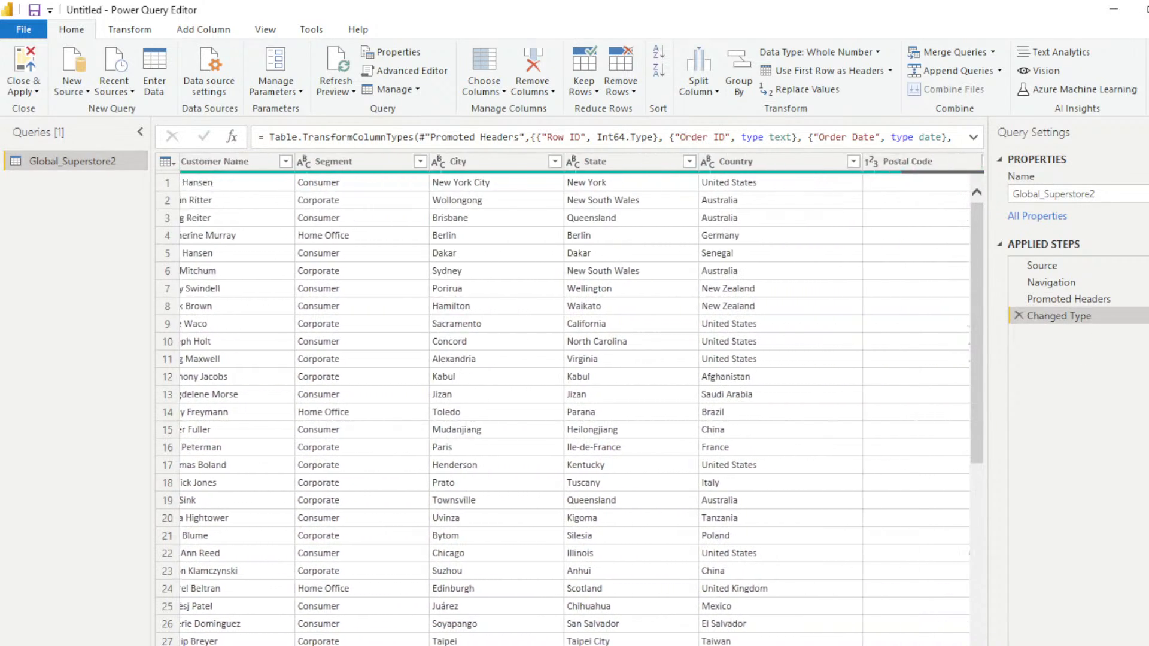
scroll(574, 400, "right", 4)
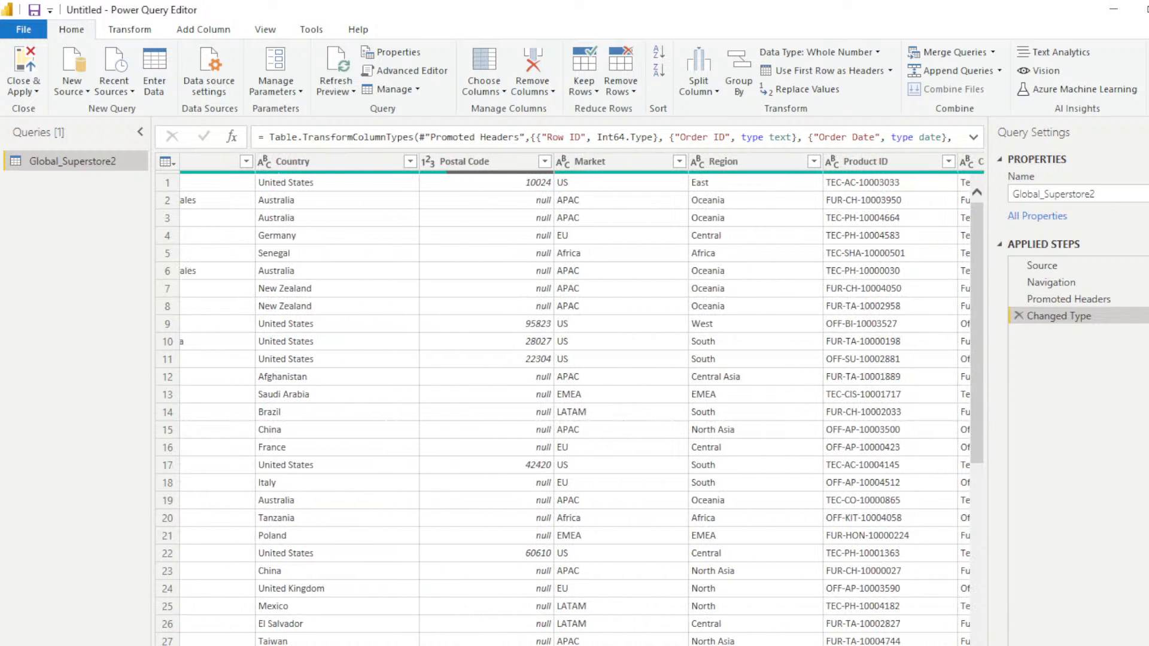
scroll(575, 401, "right", 3)
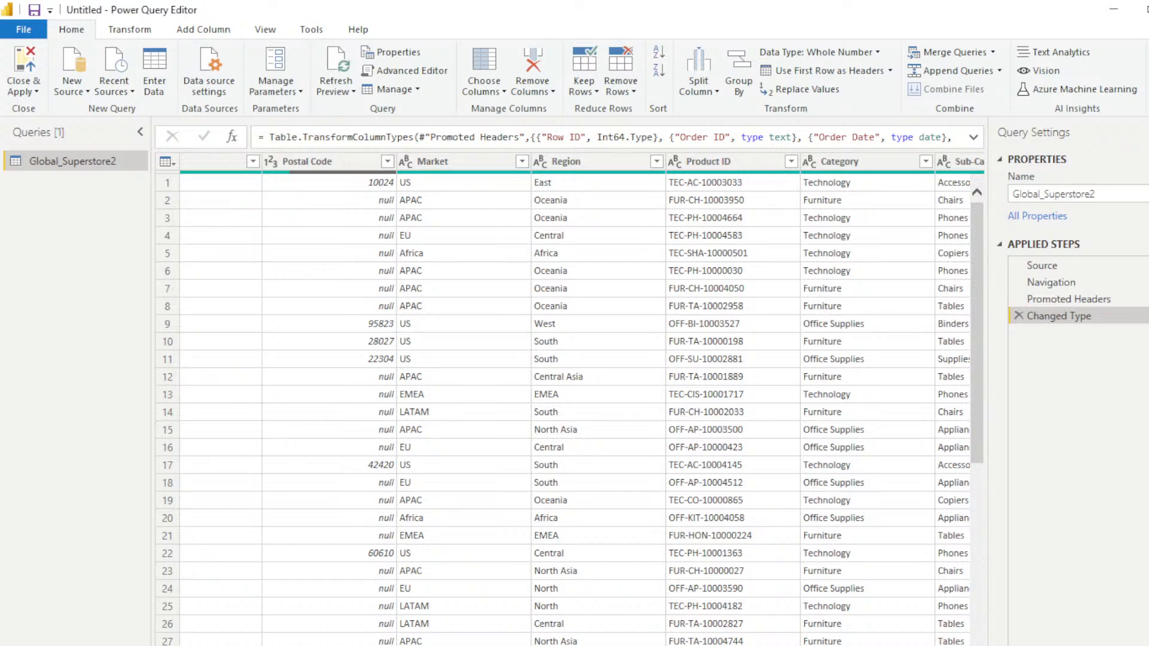
scroll(574, 401, "right", 10)
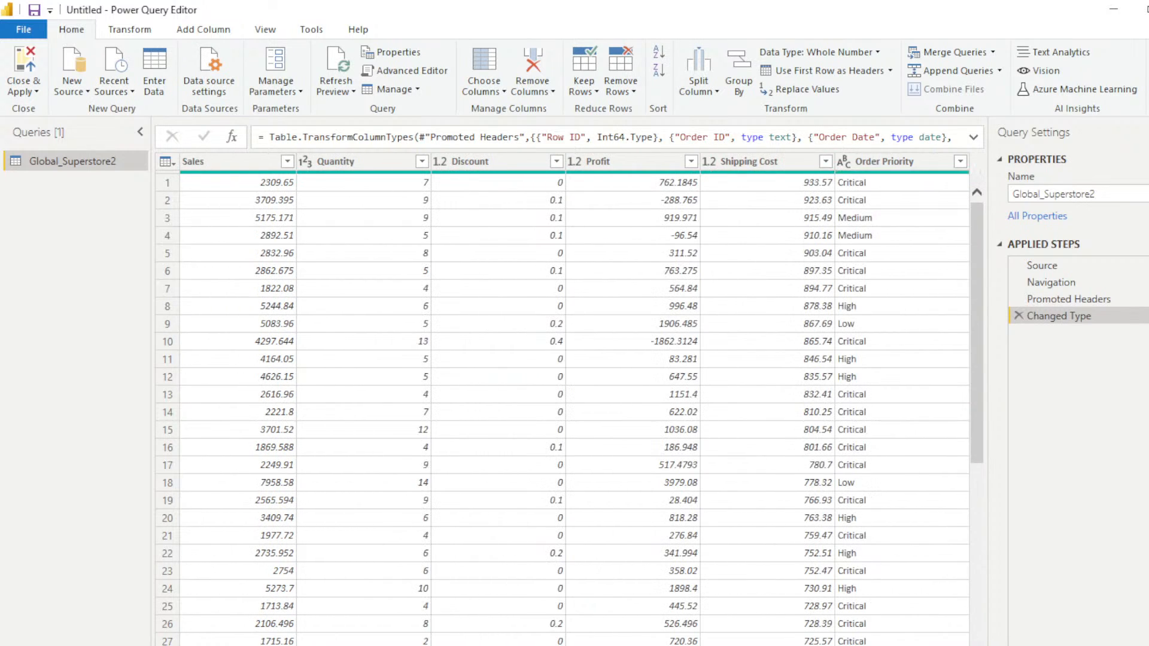
scroll(574, 401, "left", 20)
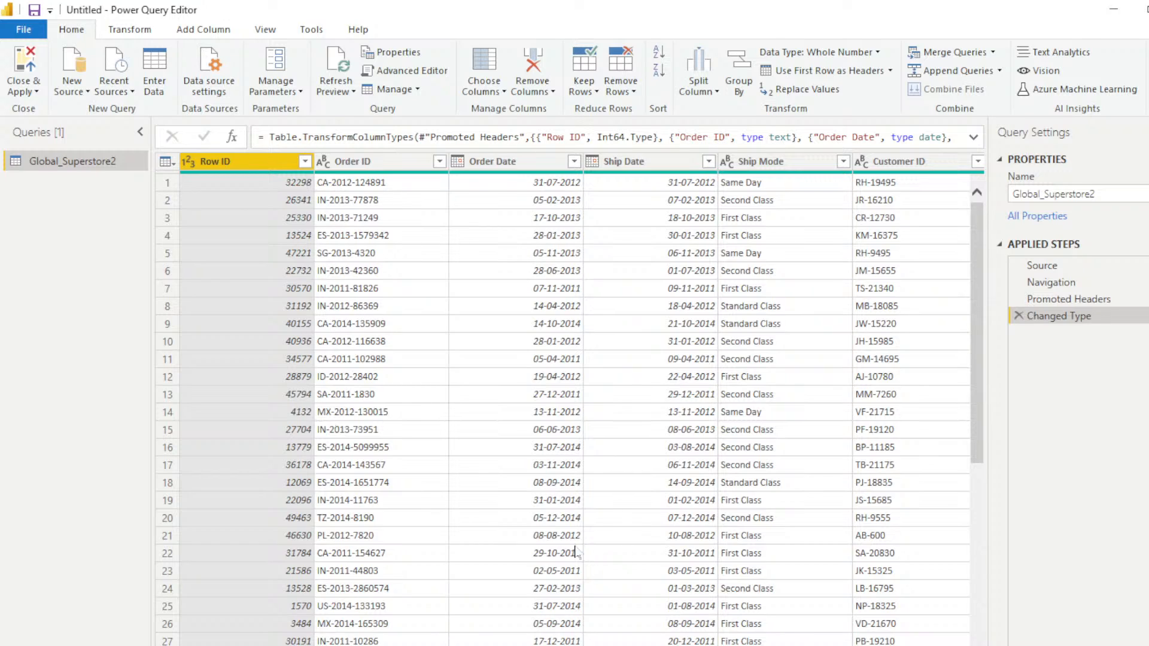
left_click(28, 75)
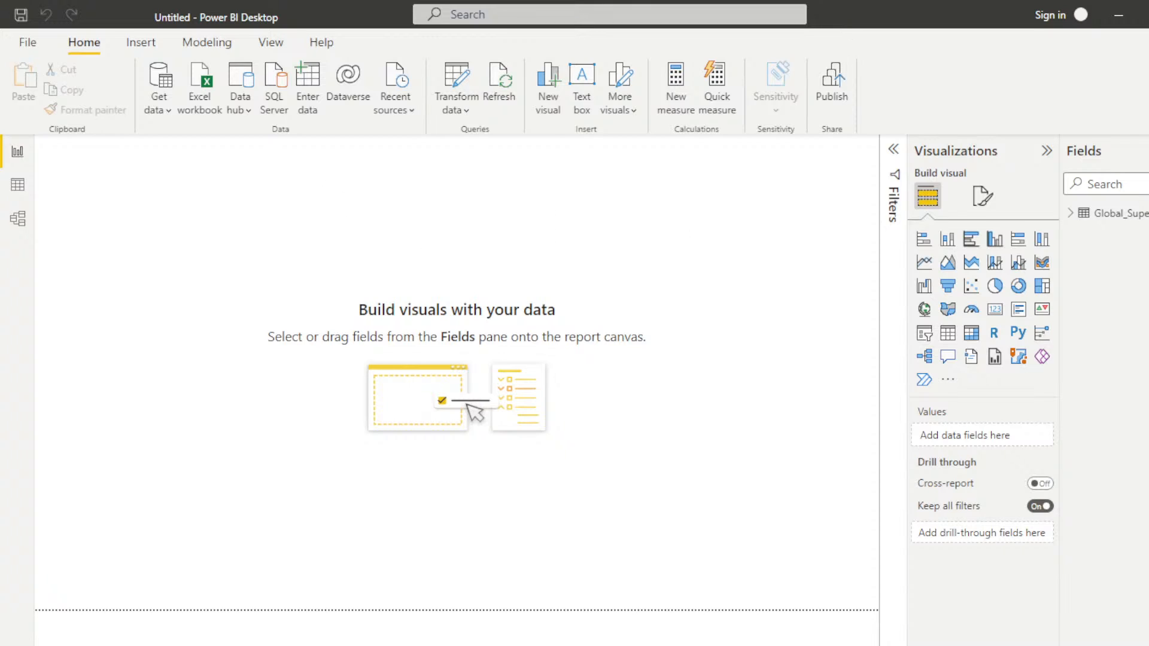
Step: Expand the Global_Superstore2 table in the report's field list and look through its fields
left_click(1070, 216)
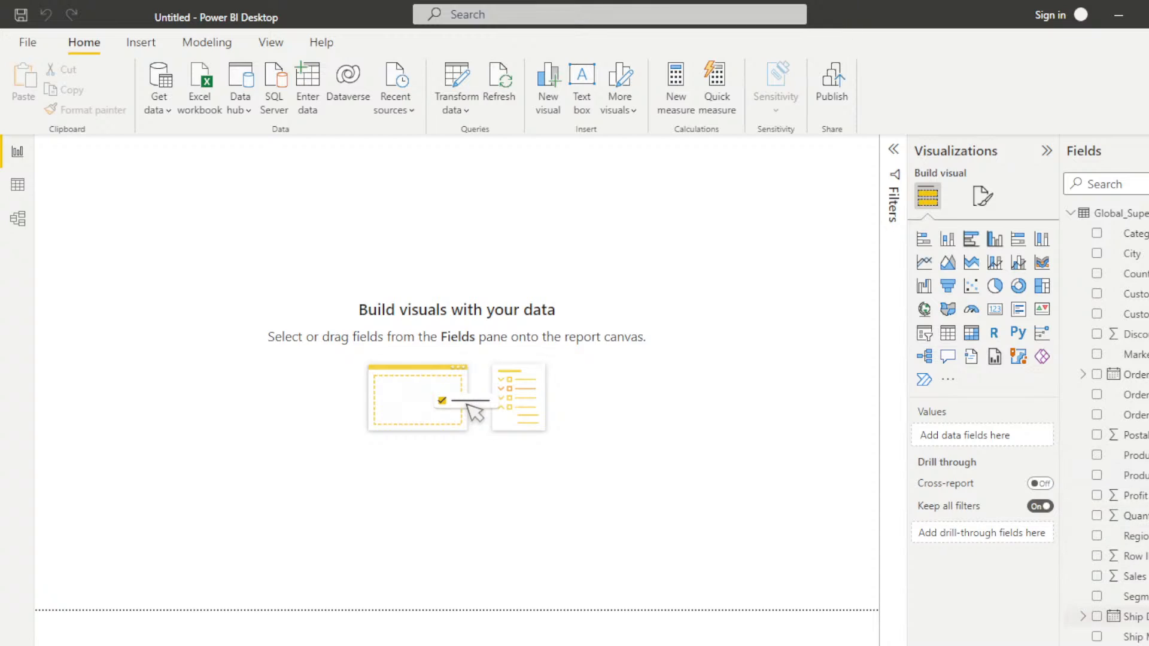
scroll(1106, 425, "down", 1)
scroll(1144, 515, "up", 1)
Step: Examine the Global_Superstore2 records in Data view and the table's card in Model view, and return to Report view
left_click(17, 185)
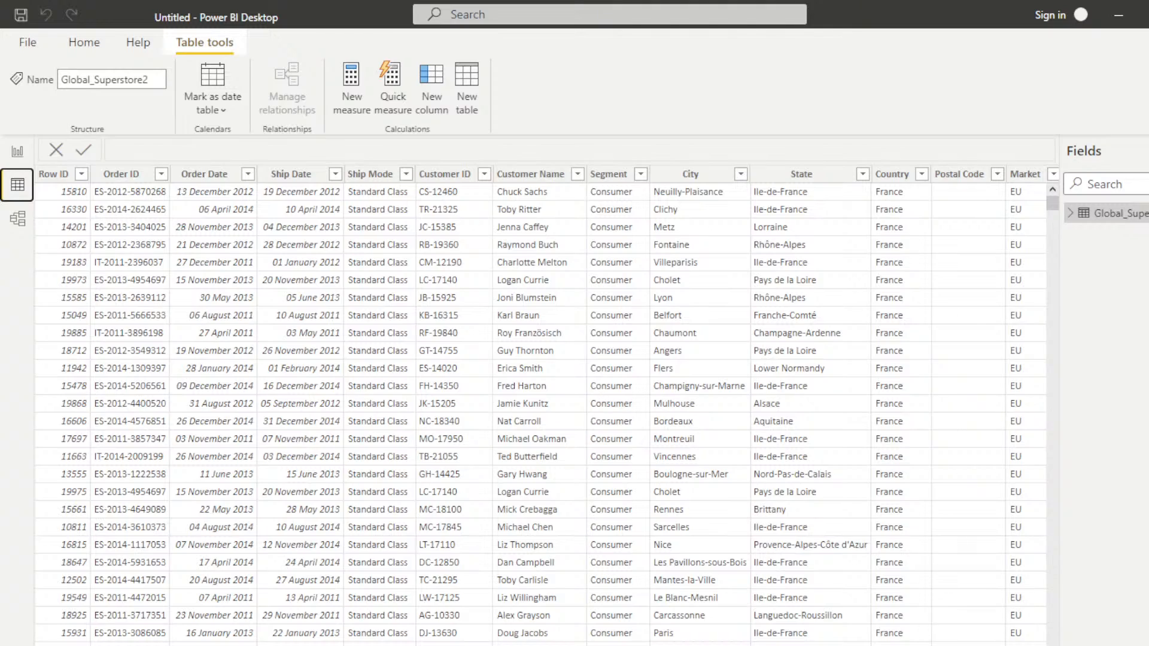
scroll(540, 407, "right", 14)
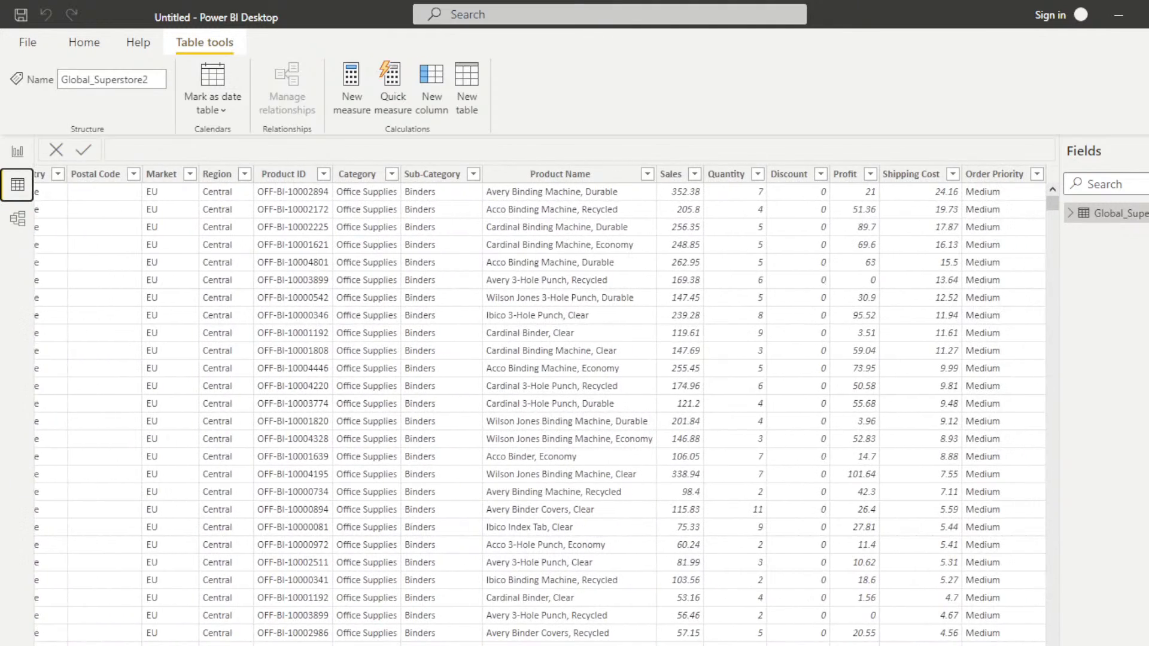
scroll(541, 406, "left", 12)
scroll(540, 406, "left", 2)
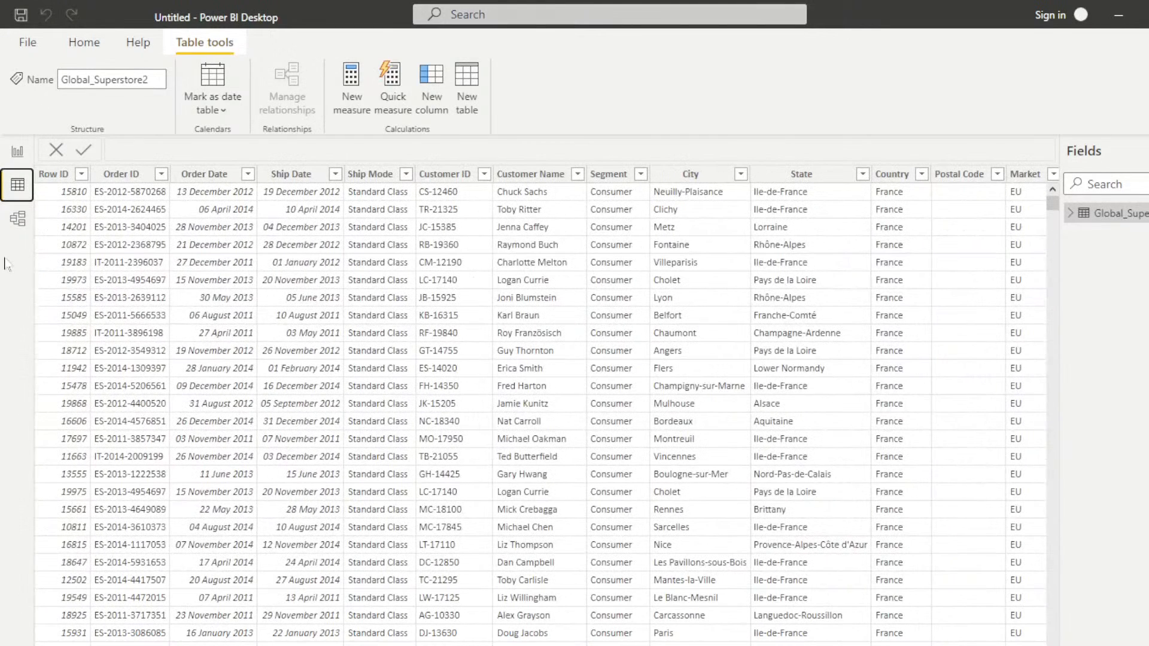
left_click(17, 218)
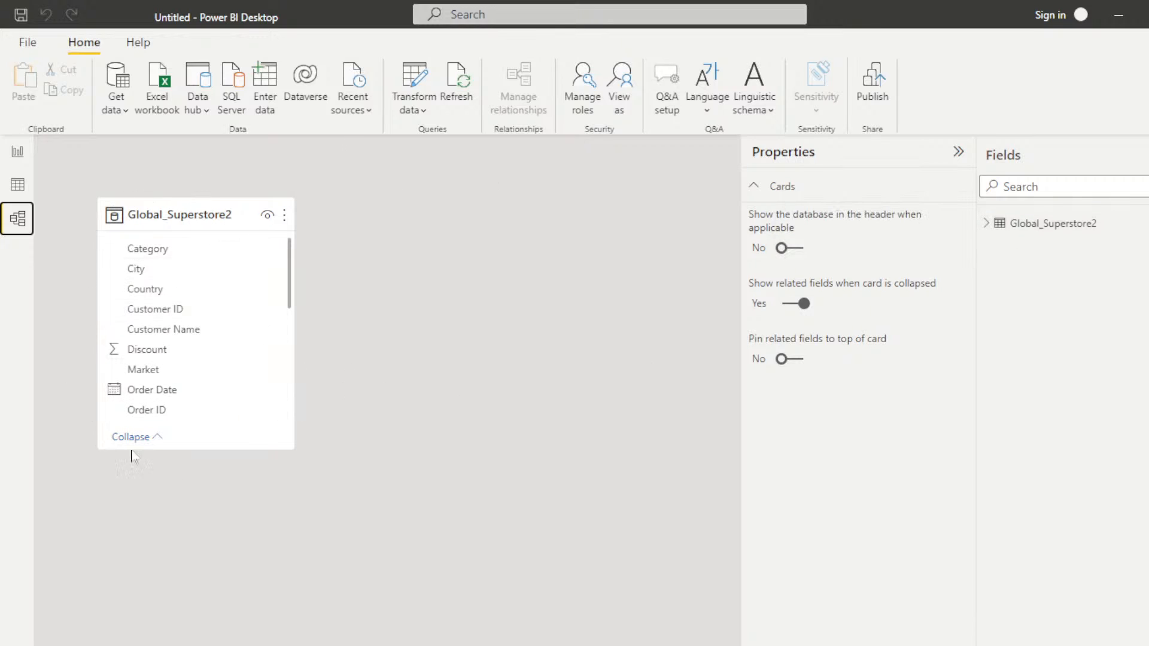
left_click(16, 154)
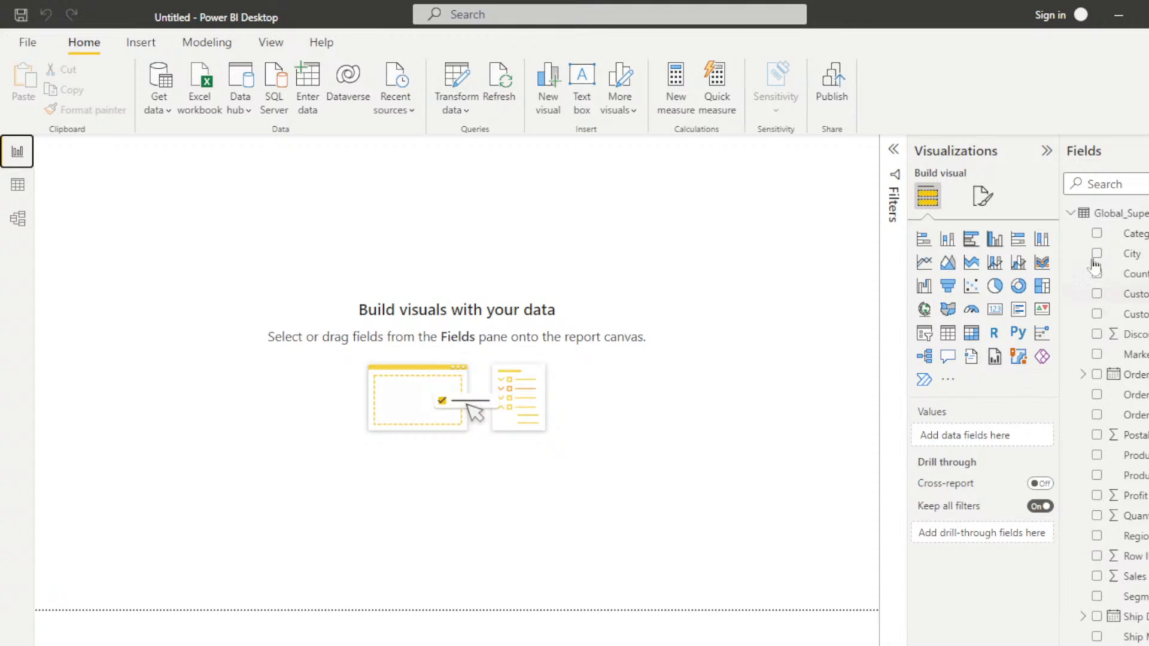
Step: Add an enlarged stacked bar chart with Sub-Category on the Y-axis and Sales on the X-axis
left_click(925, 242)
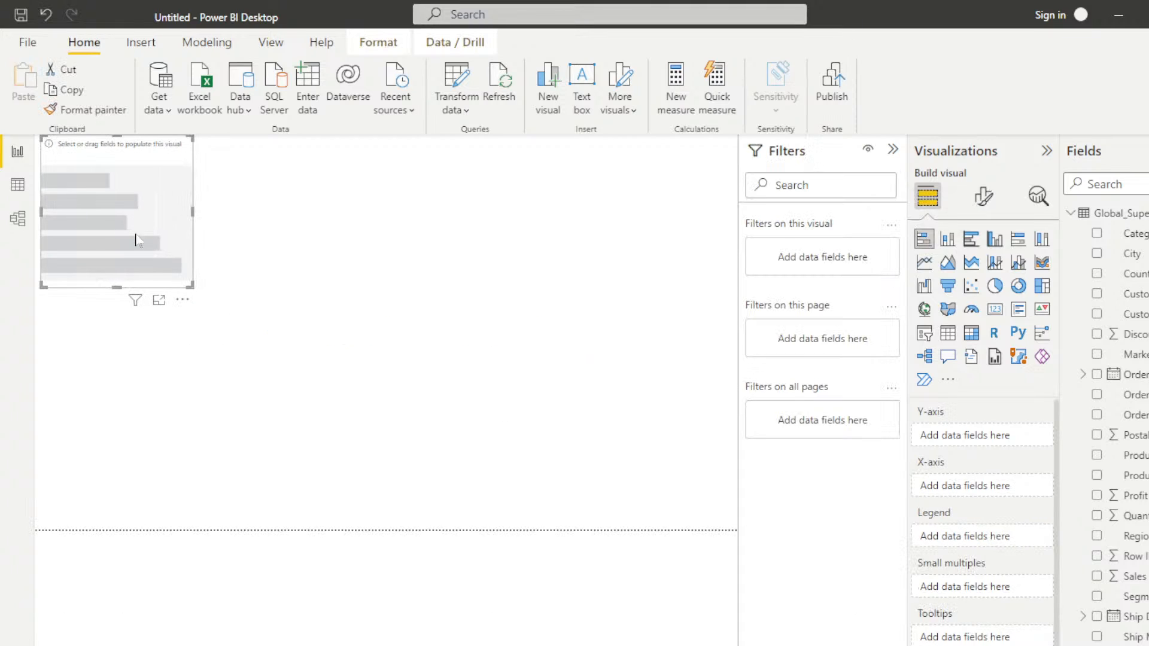
left_click_drag(189, 281, 438, 466)
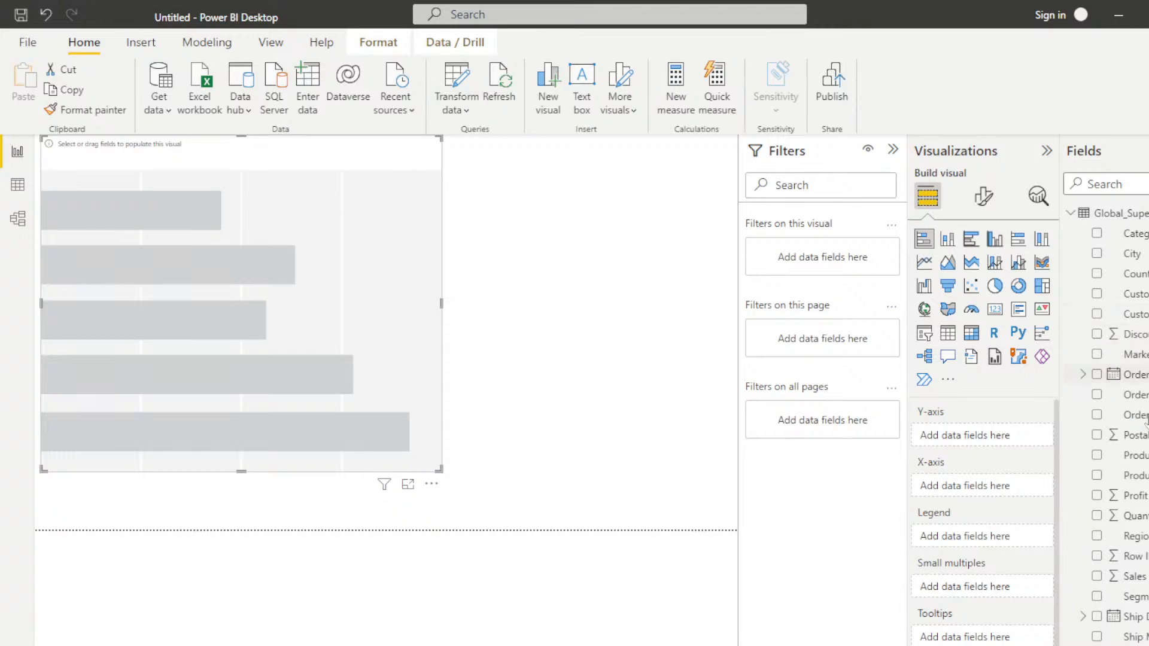
scroll(1106, 425, "down", 1)
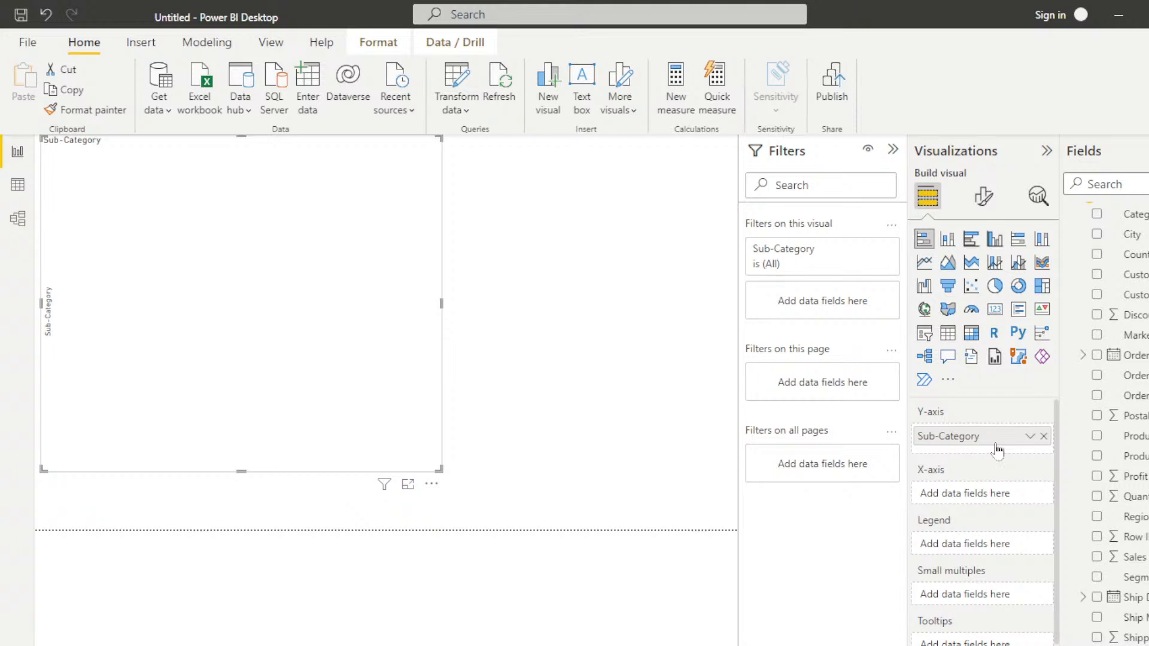
left_click(1096, 557)
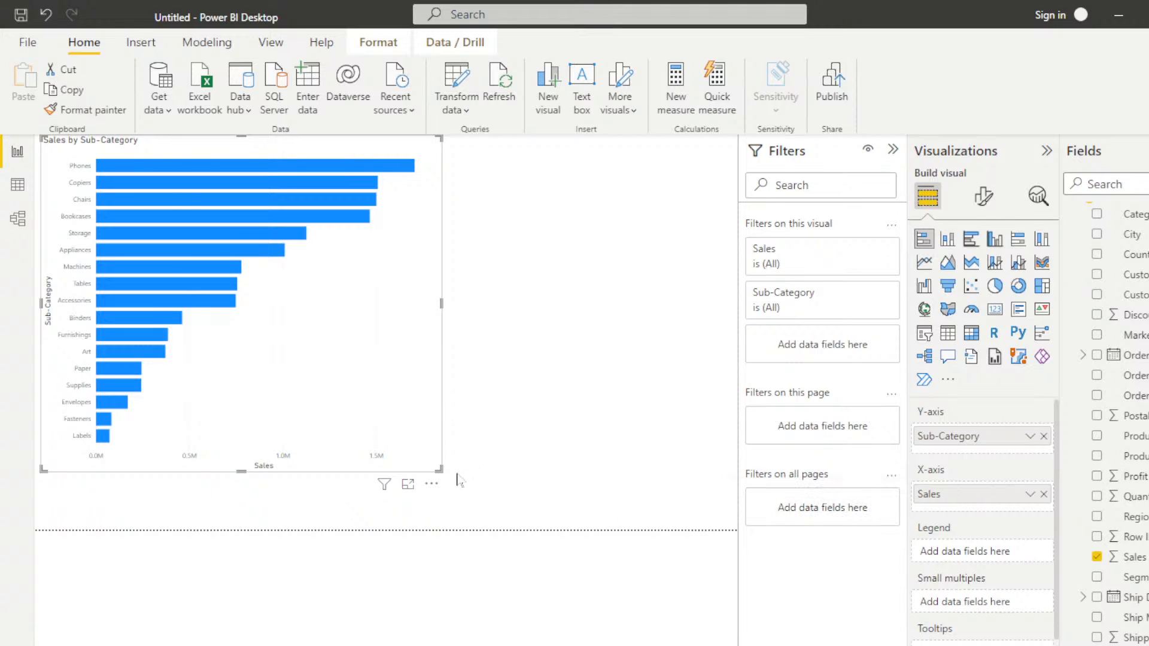
Step: Enlarge the Sales by Sub-Category chart across the page, with the filter area collapsed, and turn on its data labels
left_click(893, 153)
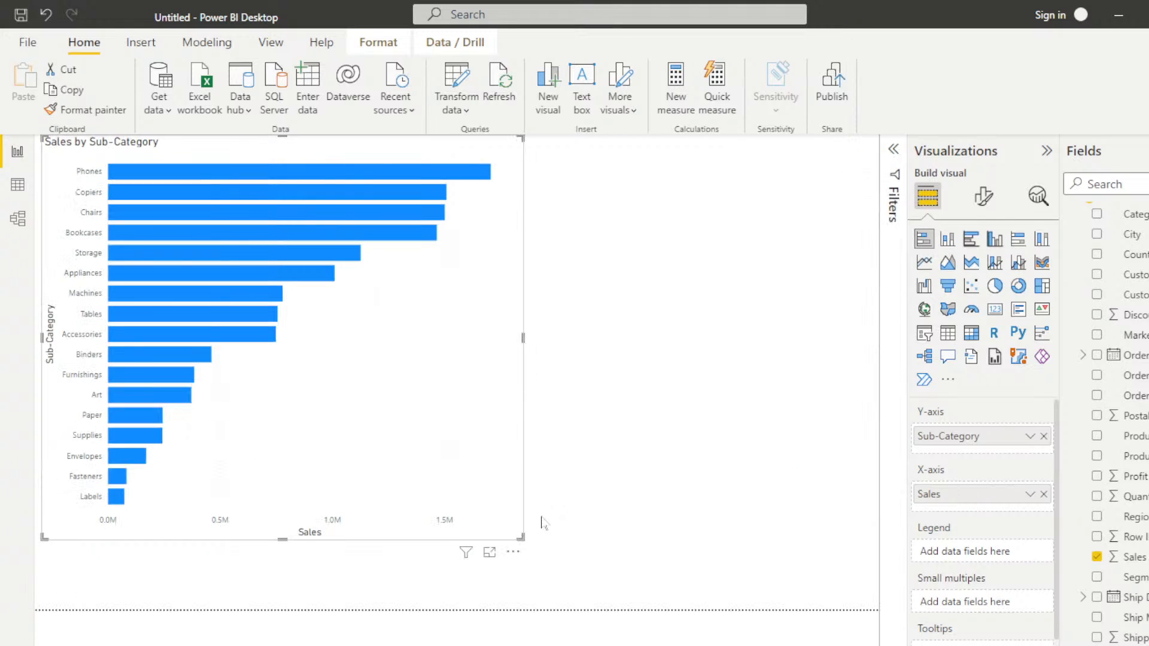
left_click_drag(522, 539, 854, 584)
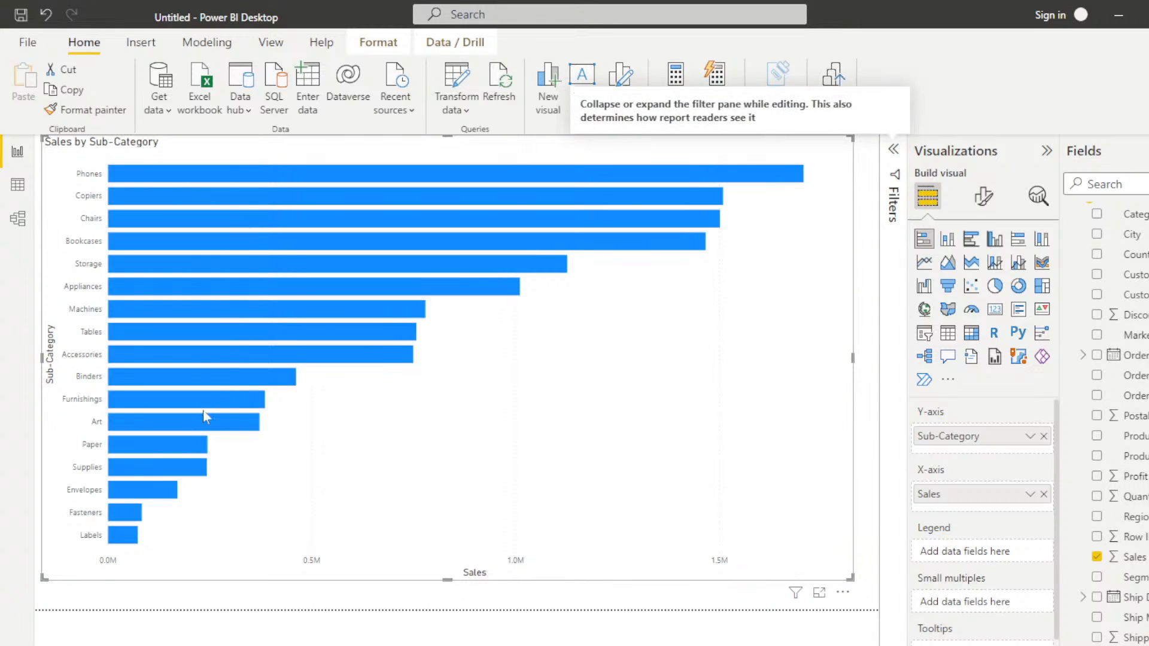
mouse_move(133, 540)
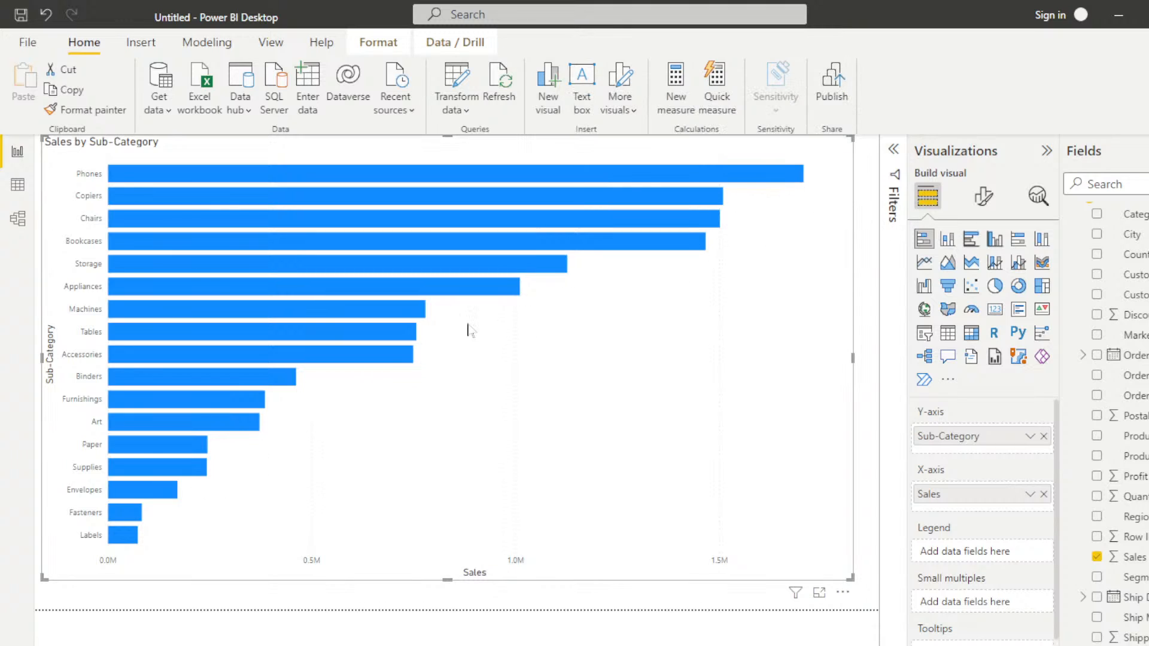
left_click(984, 197)
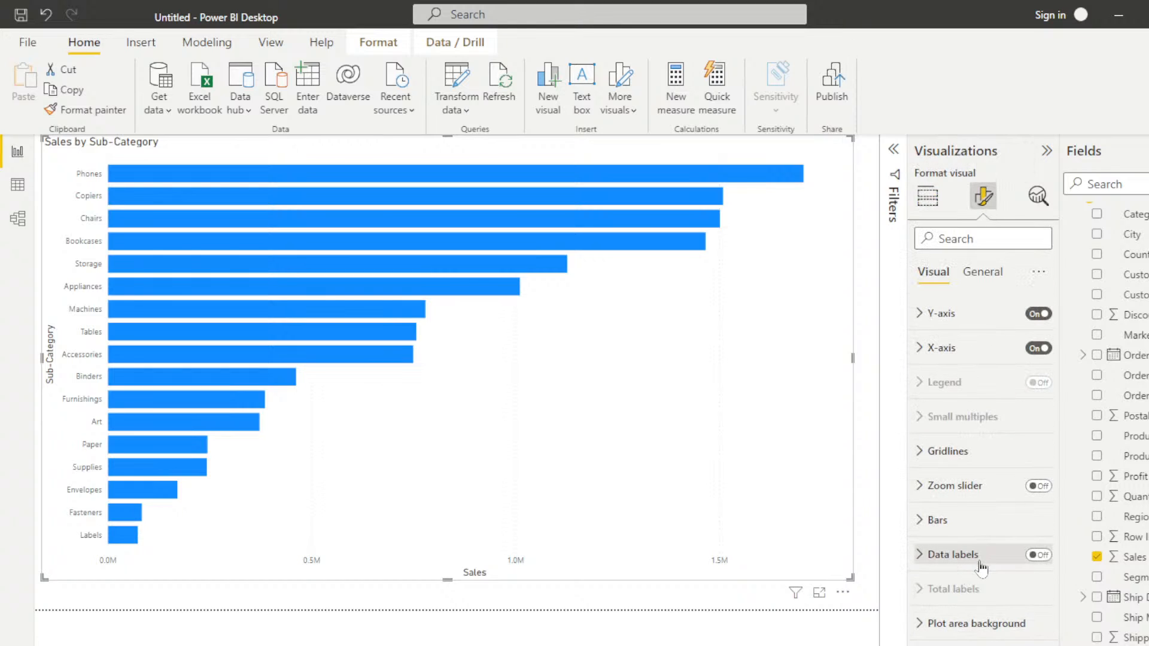
left_click(1038, 555)
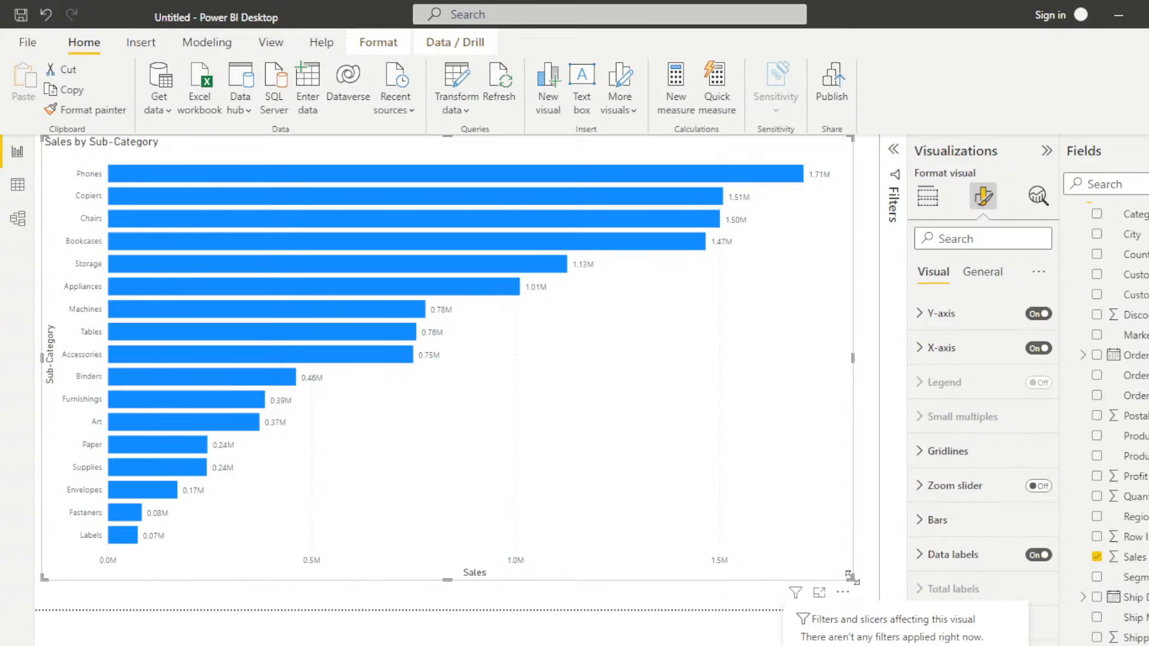
Step: Shrink the Sales by Sub-Category chart and move it to the lower-left corner of the report page
left_click_drag(850, 578, 284, 380)
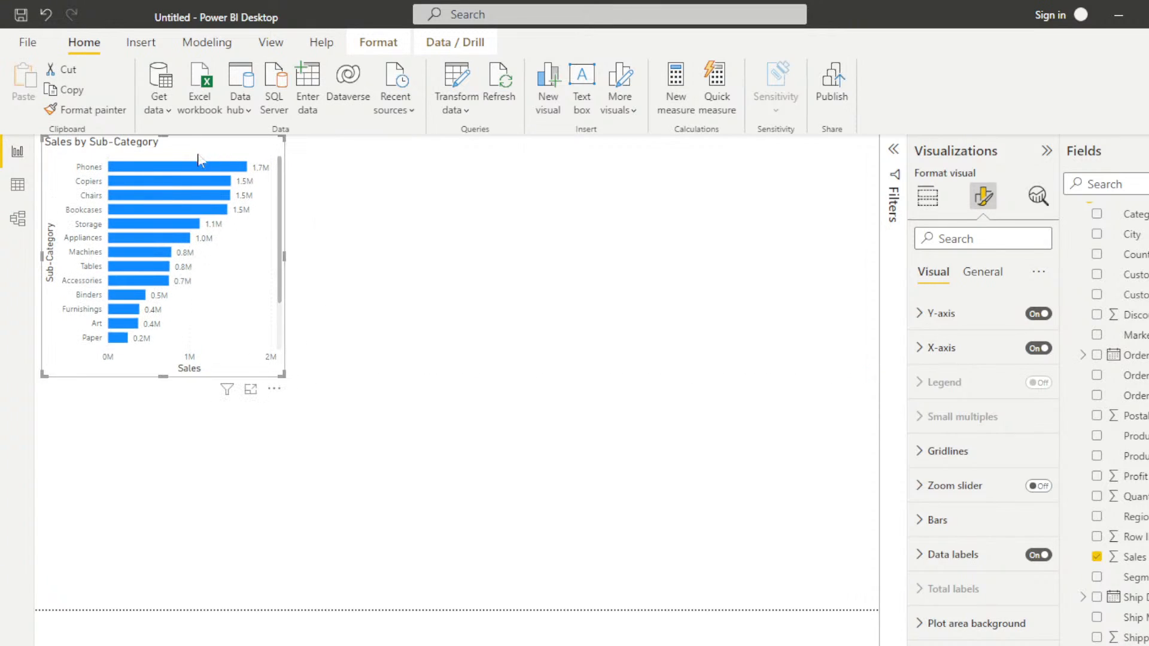
left_click_drag(198, 159, 197, 390)
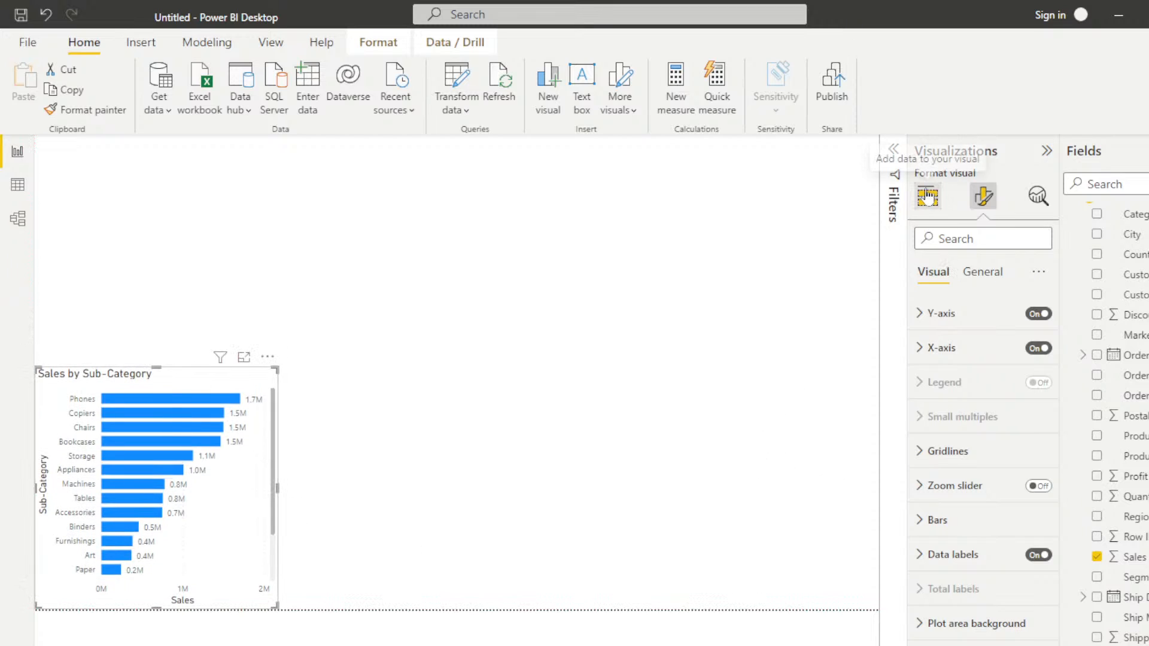
Step: Add a Card visual for the Sales field above the bar chart on the report page
left_click(927, 196)
left_click(471, 318)
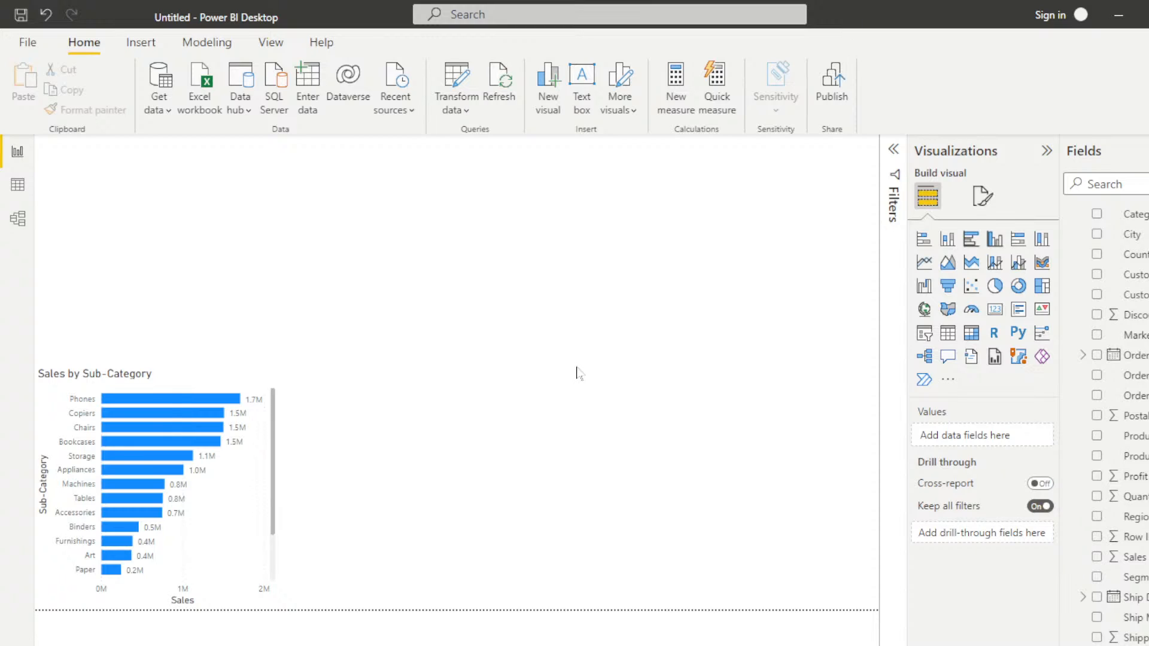
left_click(994, 310)
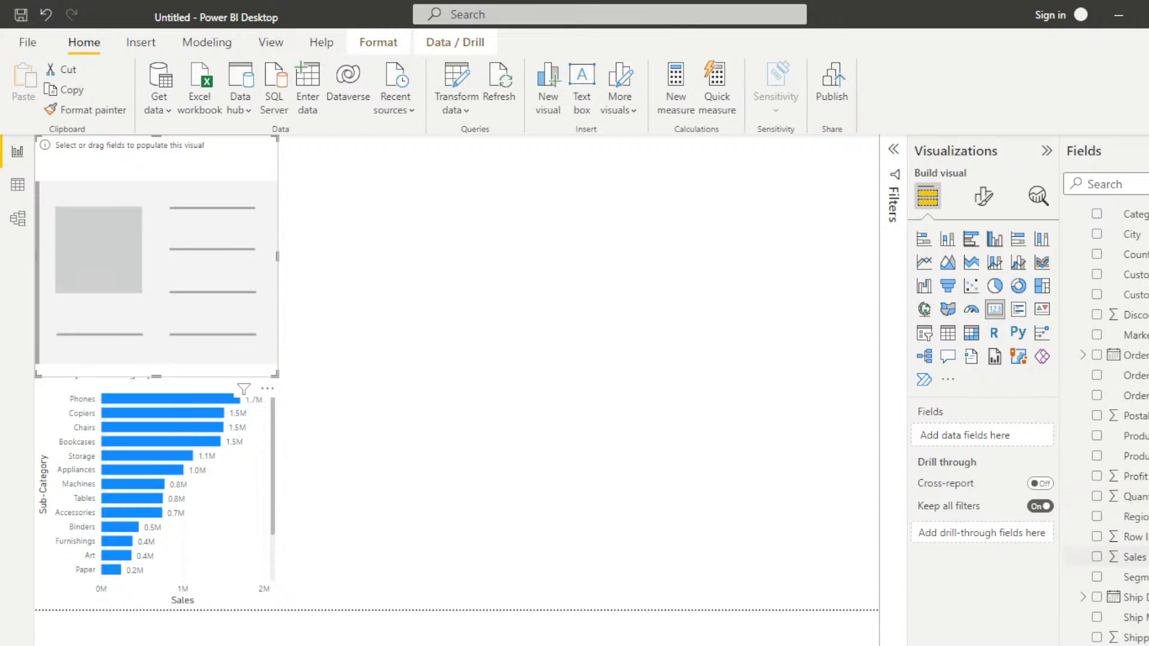
left_click(1095, 556)
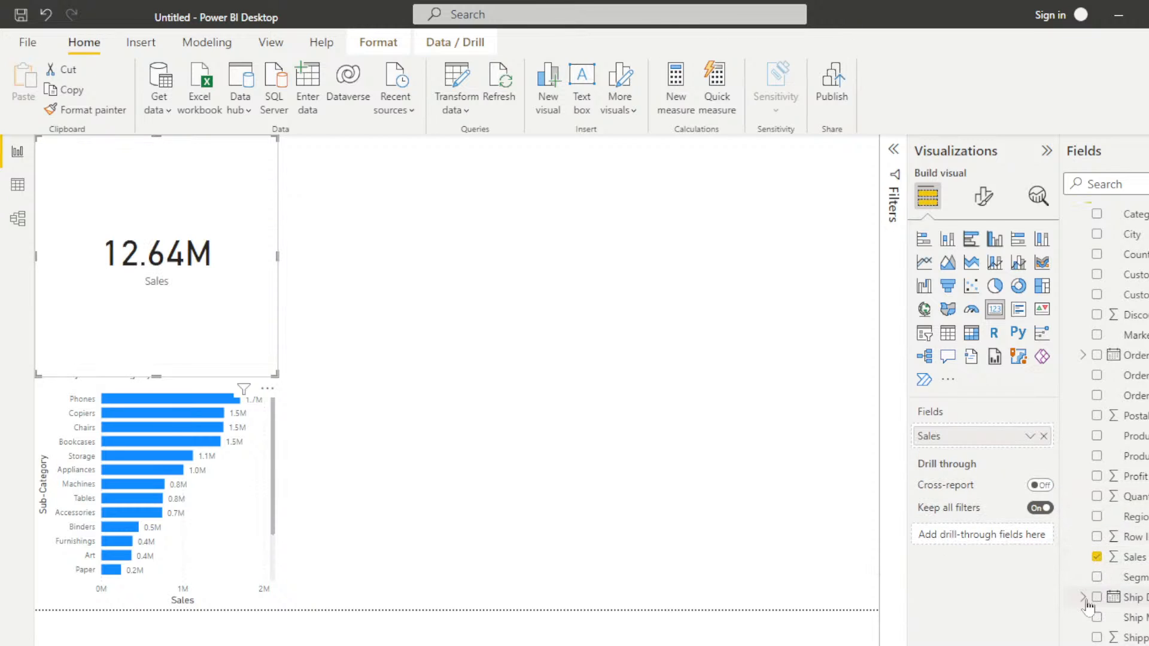
Step: Shrink the Sales card and move it to the upper-right corner of the report page
left_click_drag(274, 375, 171, 201)
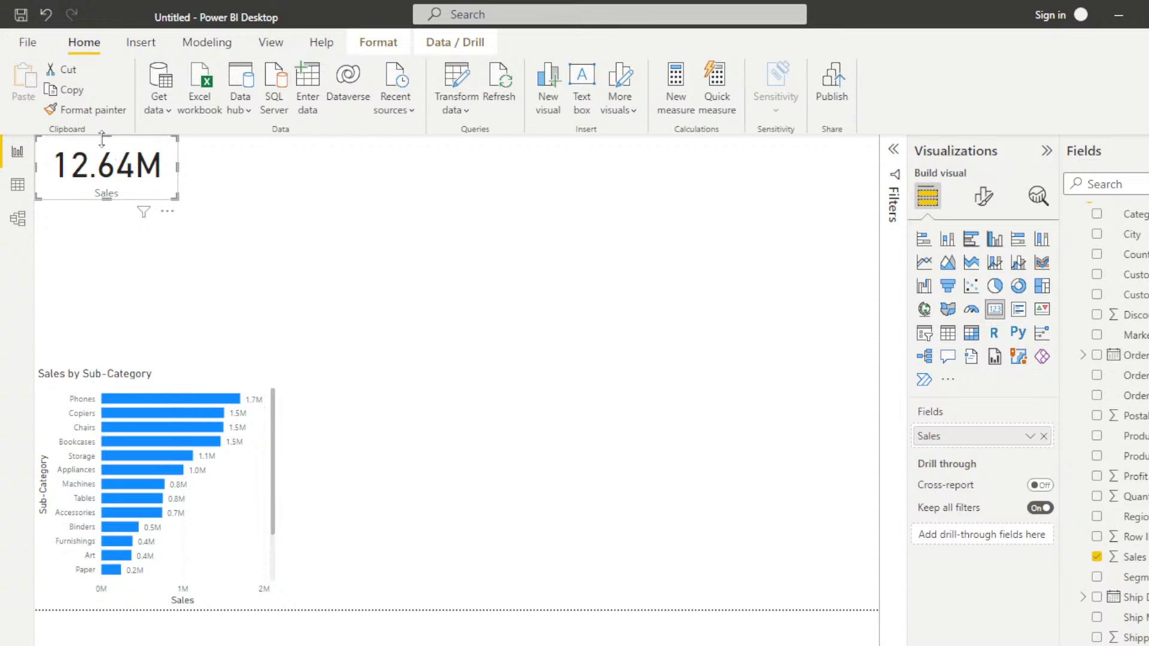
left_click_drag(125, 167, 792, 157)
left_click(527, 353)
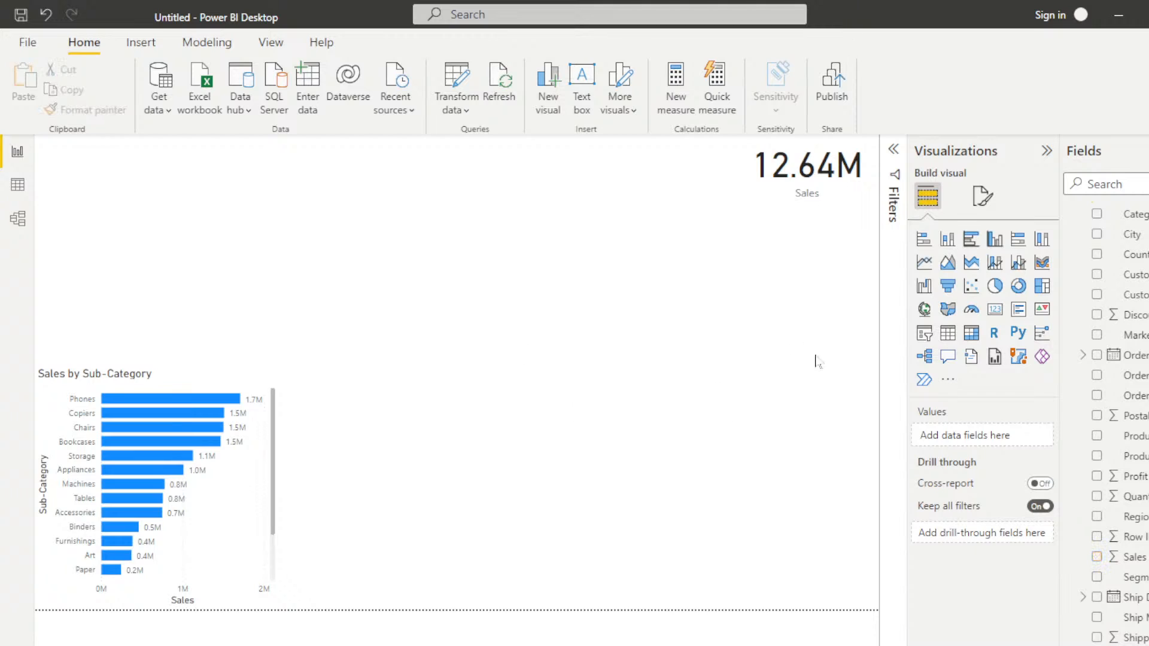
Step: Add a Card visual for the Profit field and shrink it into the upper-left corner of the report page
left_click(994, 310)
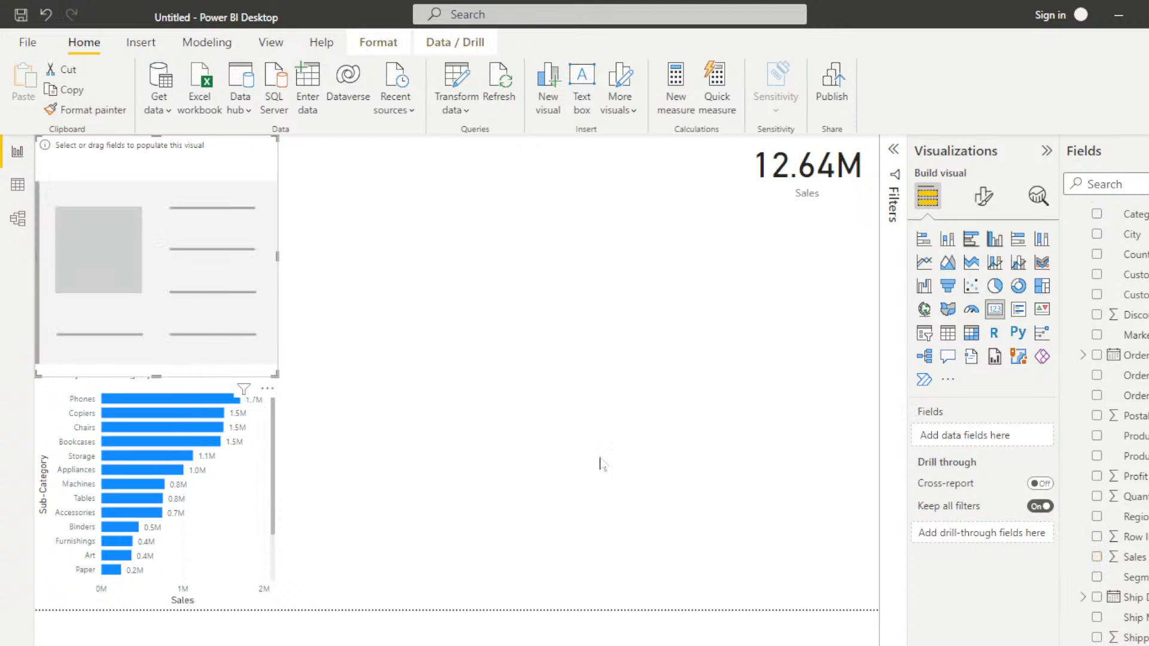
left_click(1097, 477)
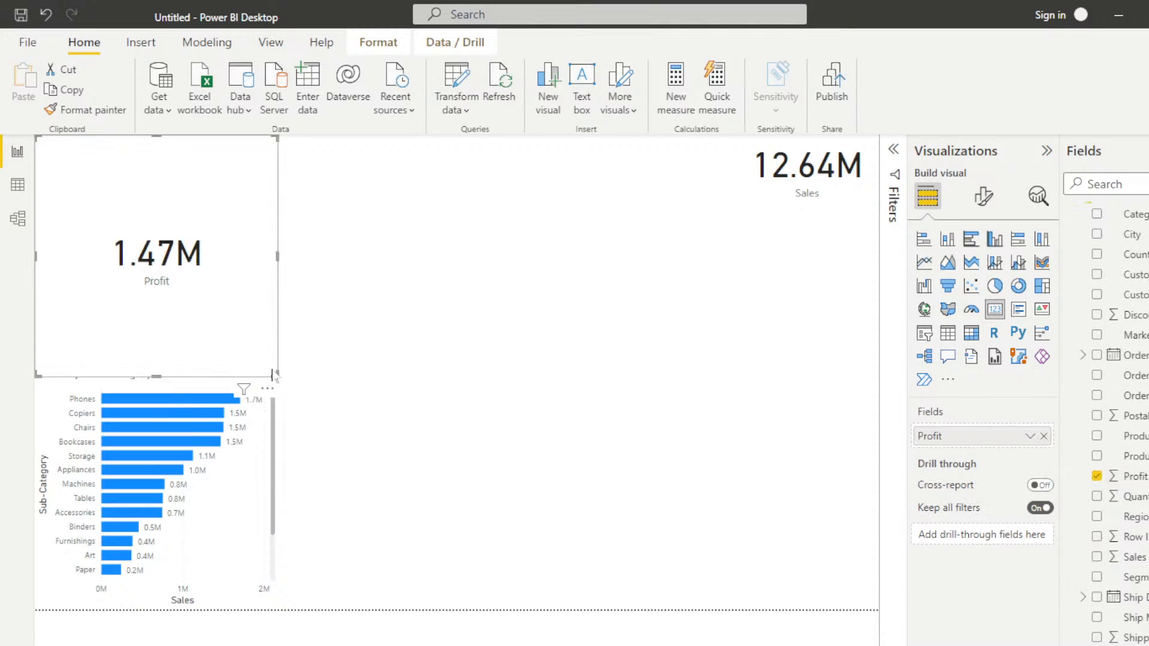
left_click_drag(274, 373, 148, 203)
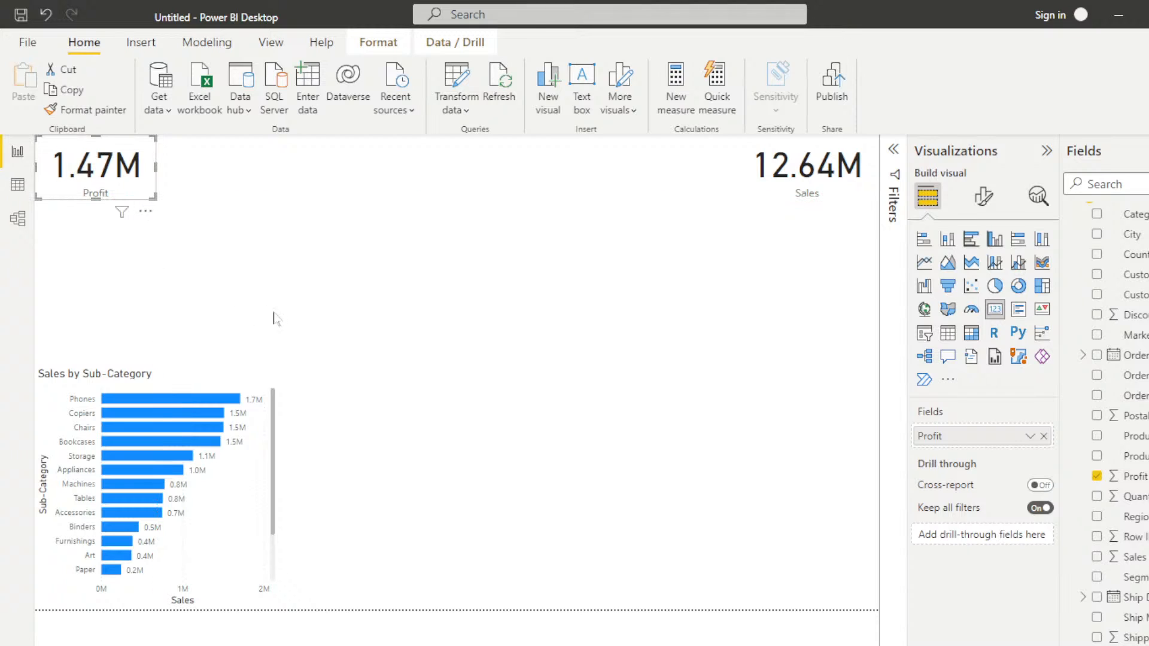
left_click(497, 346)
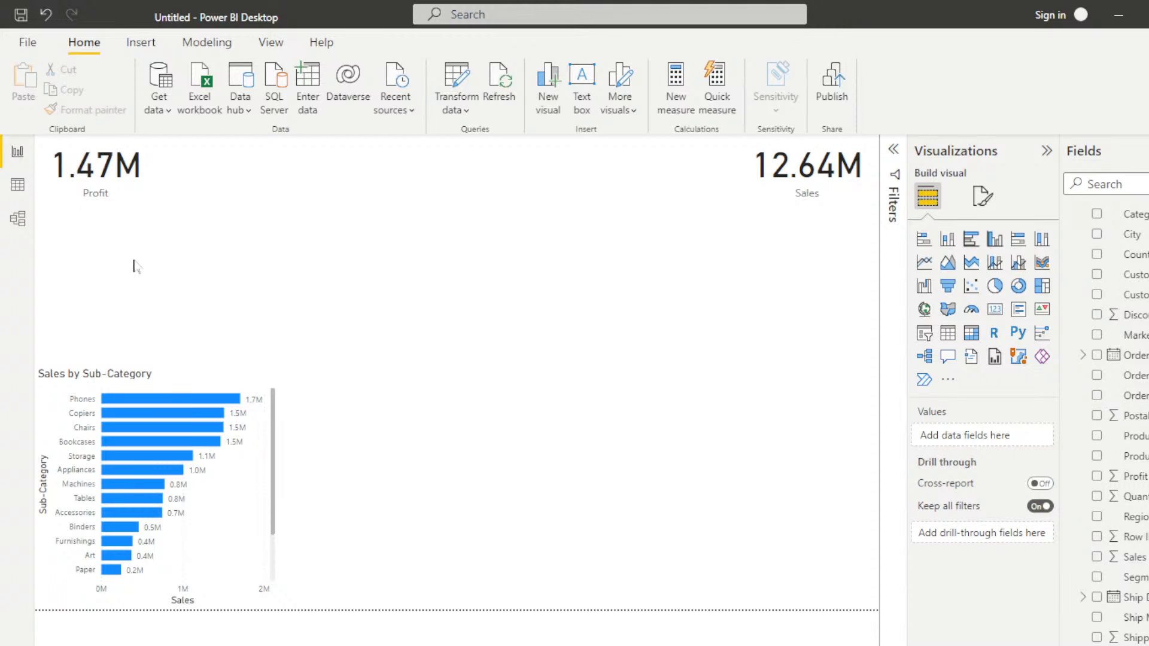
Step: Add a Gauge visual with Sales as its value, sized to fit between the Profit and Sales cards
left_click(972, 311)
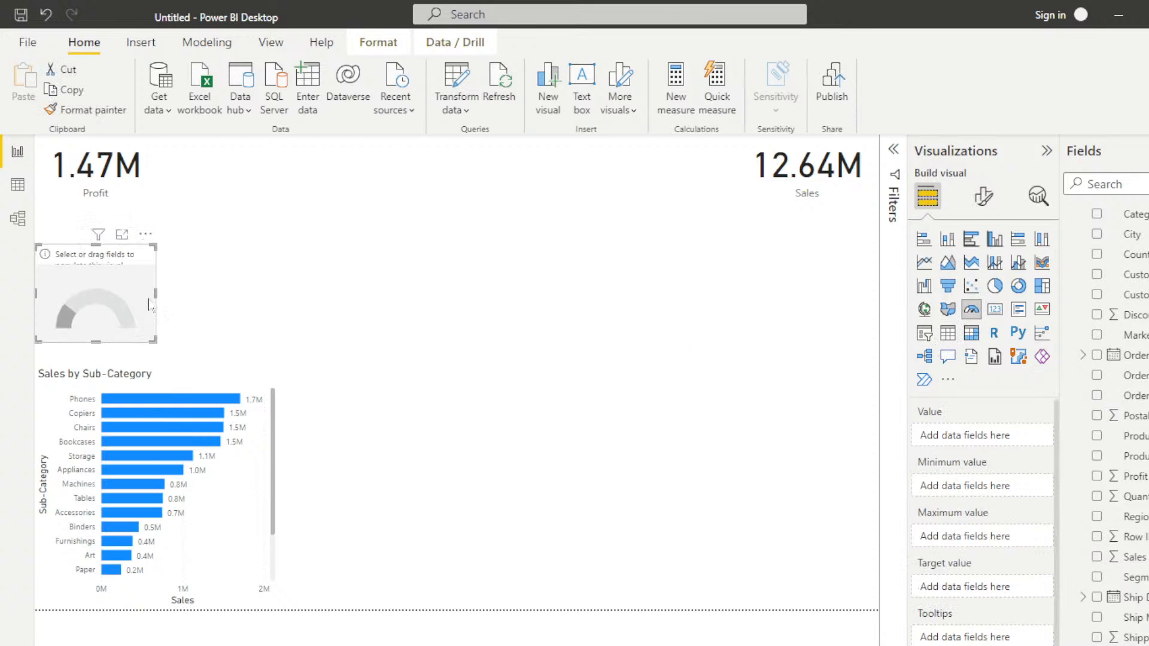
left_click_drag(114, 296, 399, 192)
left_click_drag(437, 229, 586, 365)
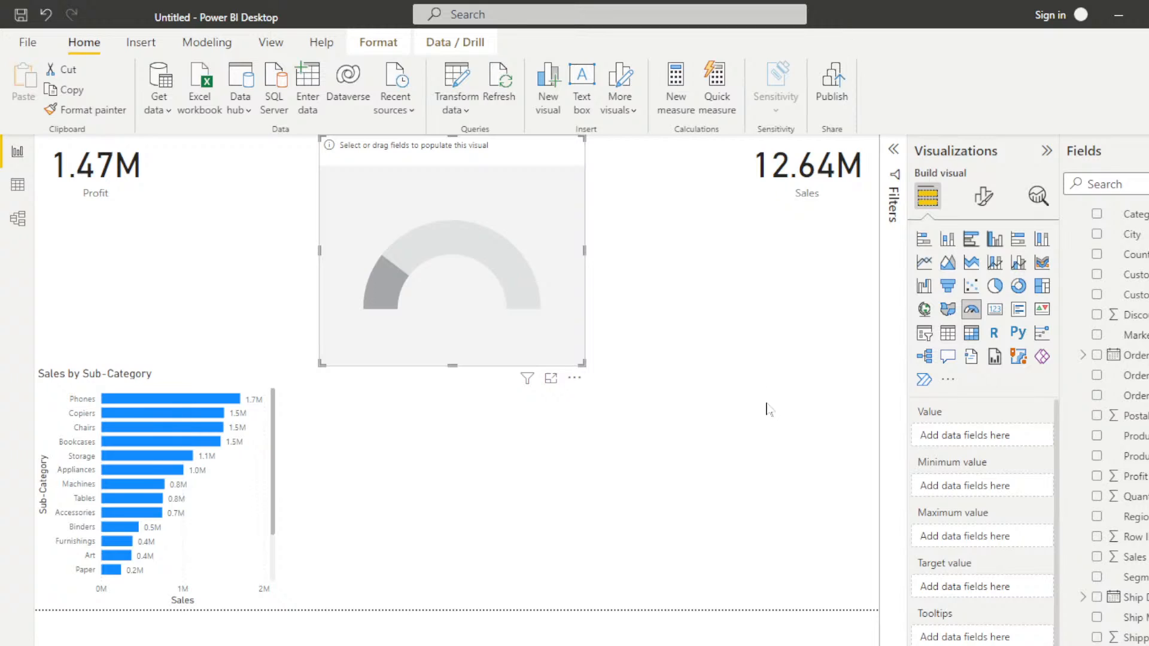
left_click(1096, 557)
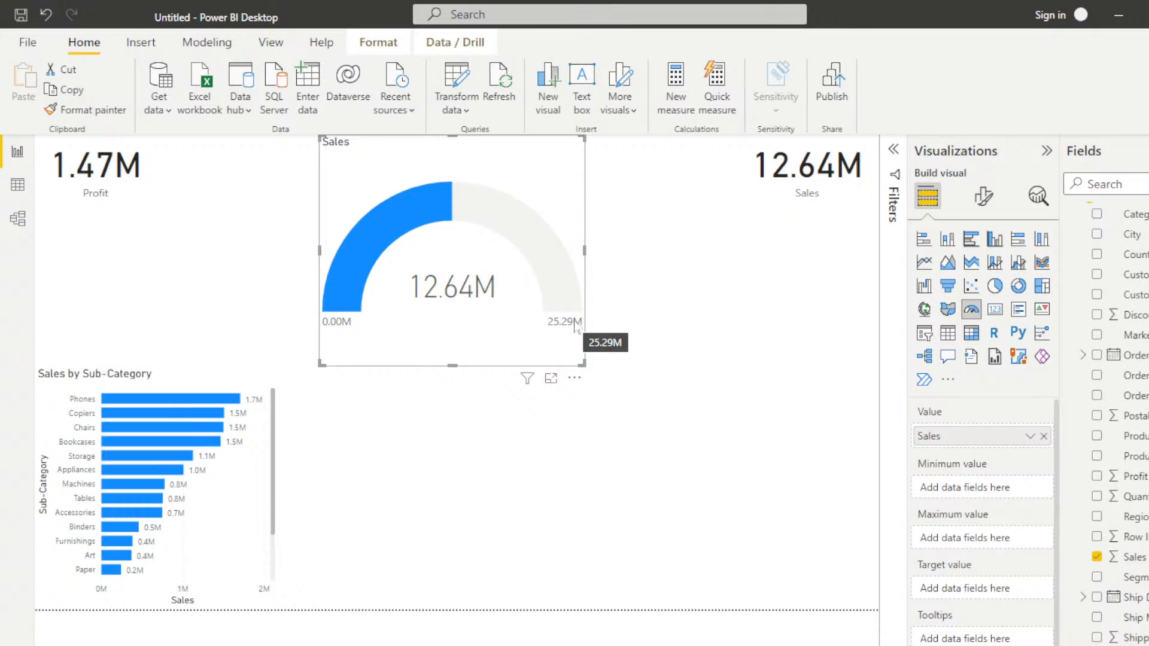
mouse_move(453, 209)
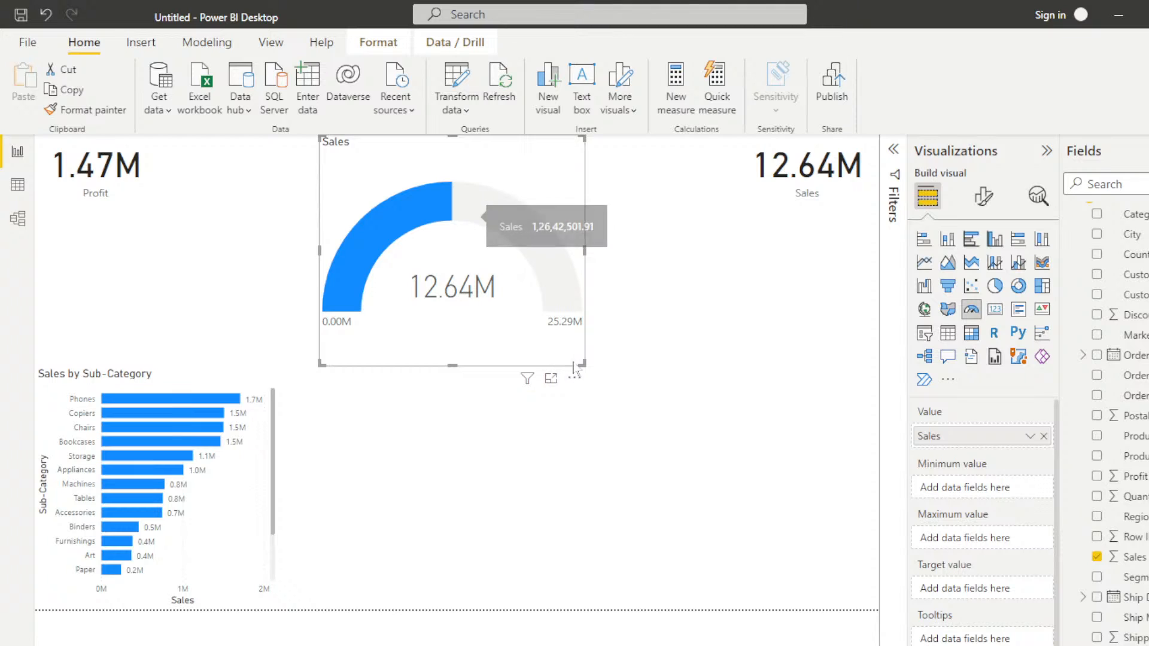
left_click_drag(582, 363, 594, 225)
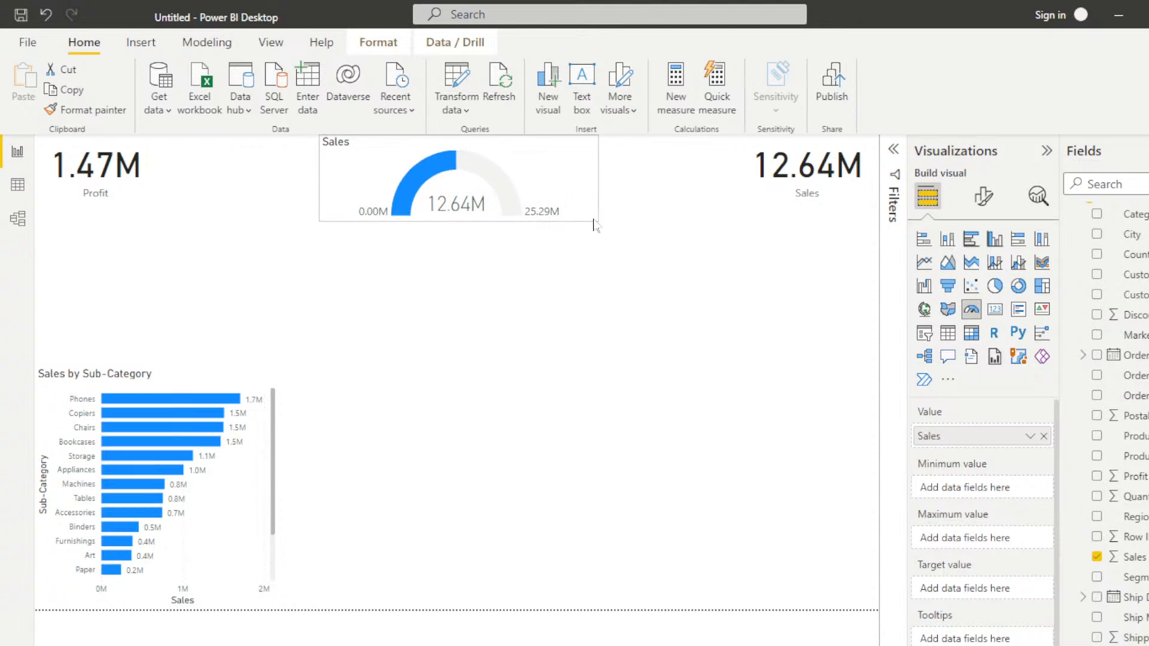
left_click(539, 360)
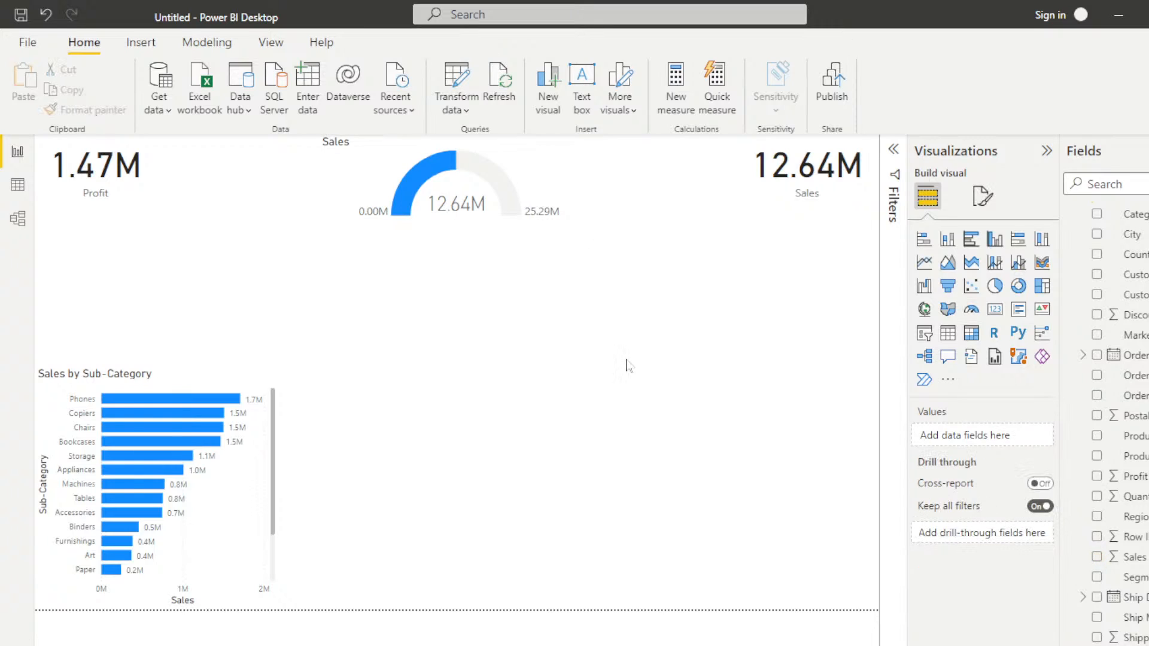
Step: Add an enlarged Treemap below the gauge with Segment as category and Profit as values, and inspect each segment's profit
left_click(1040, 289)
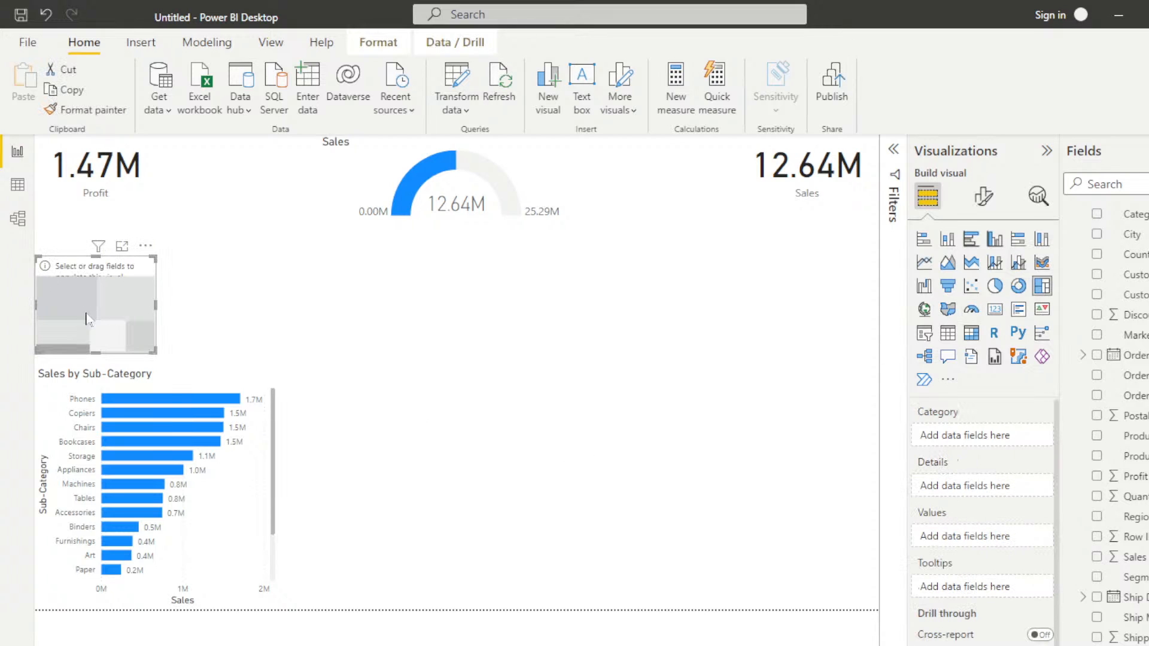
left_click_drag(94, 297, 430, 303)
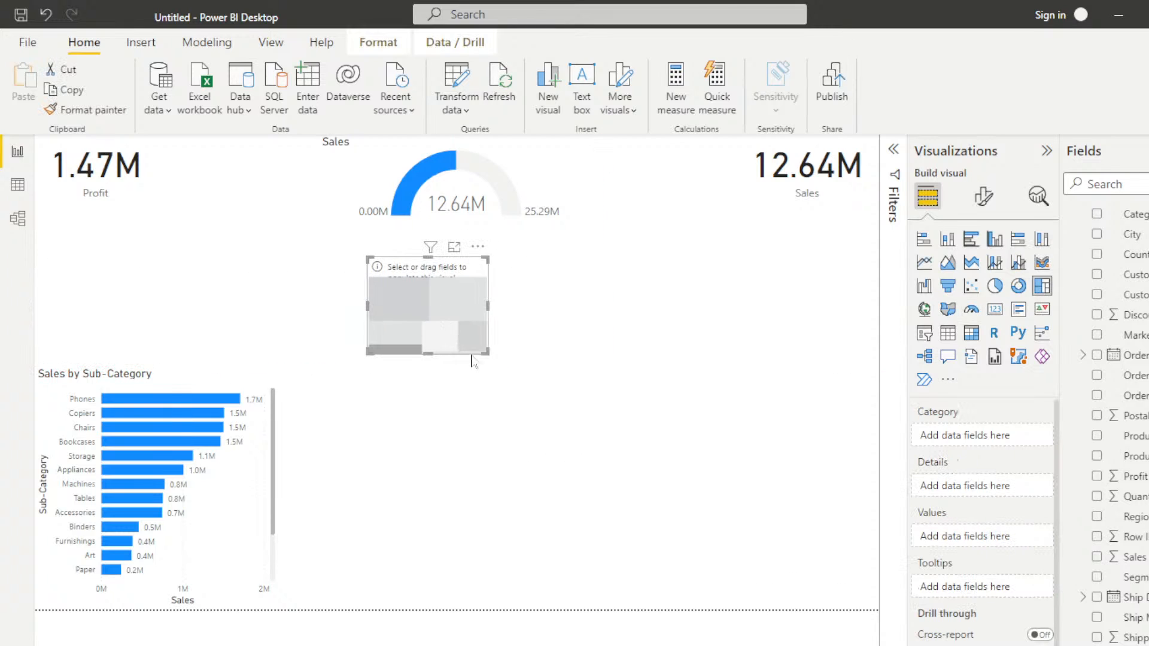
left_click_drag(485, 353, 744, 560)
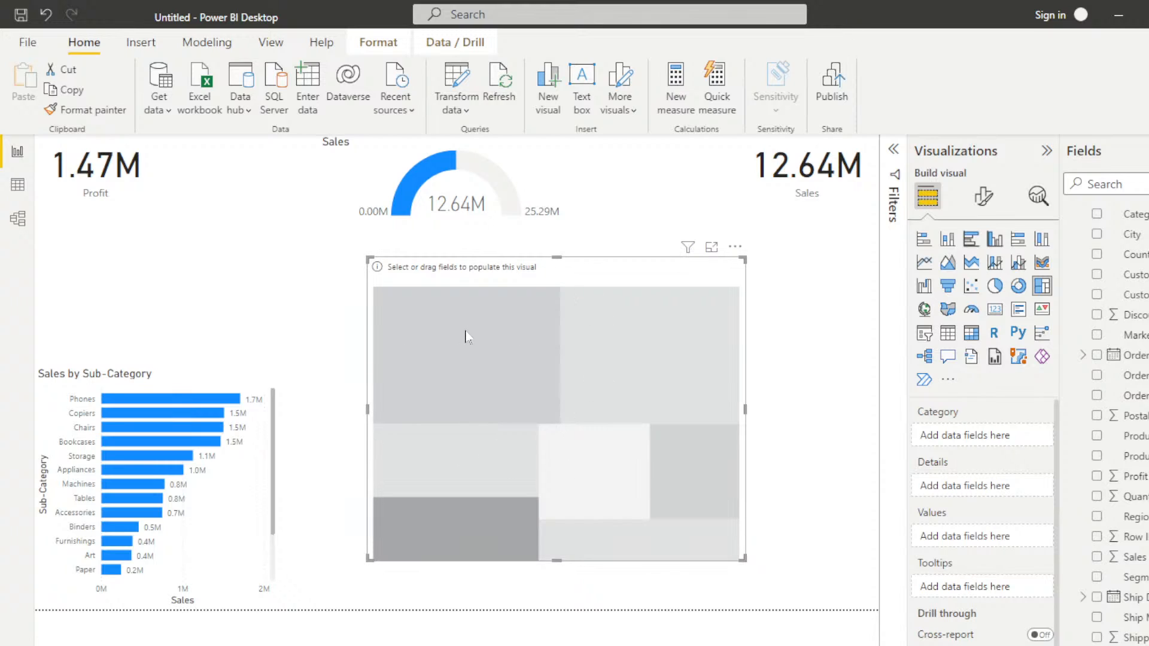
left_click(1097, 576)
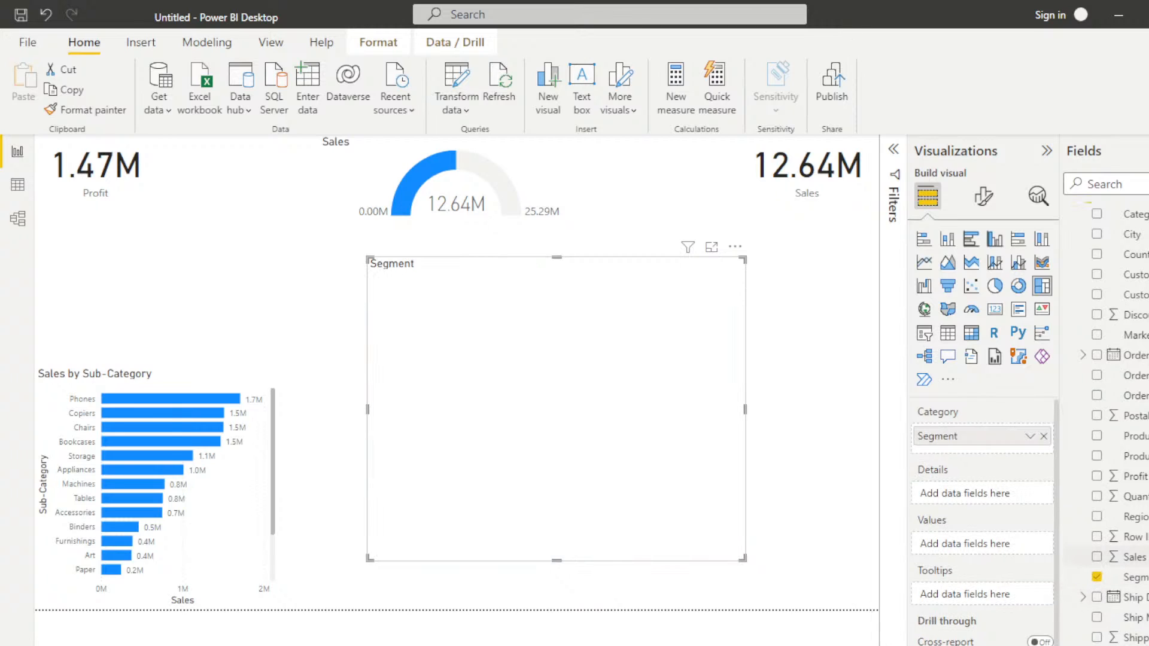
left_click(1097, 475)
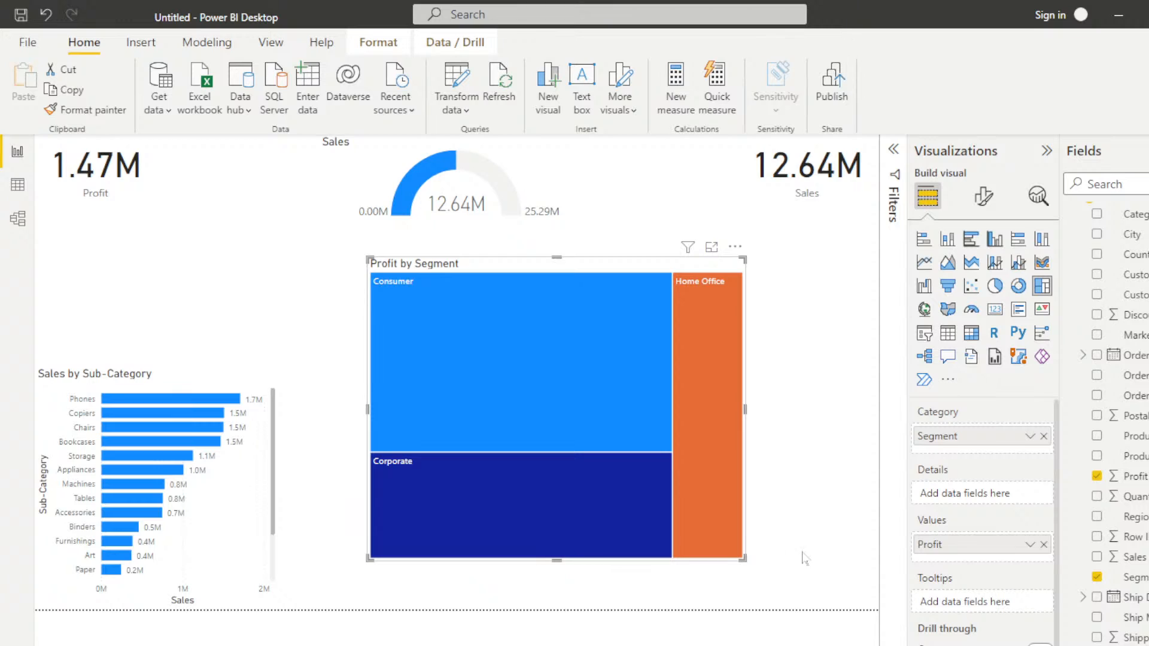
mouse_move(460, 359)
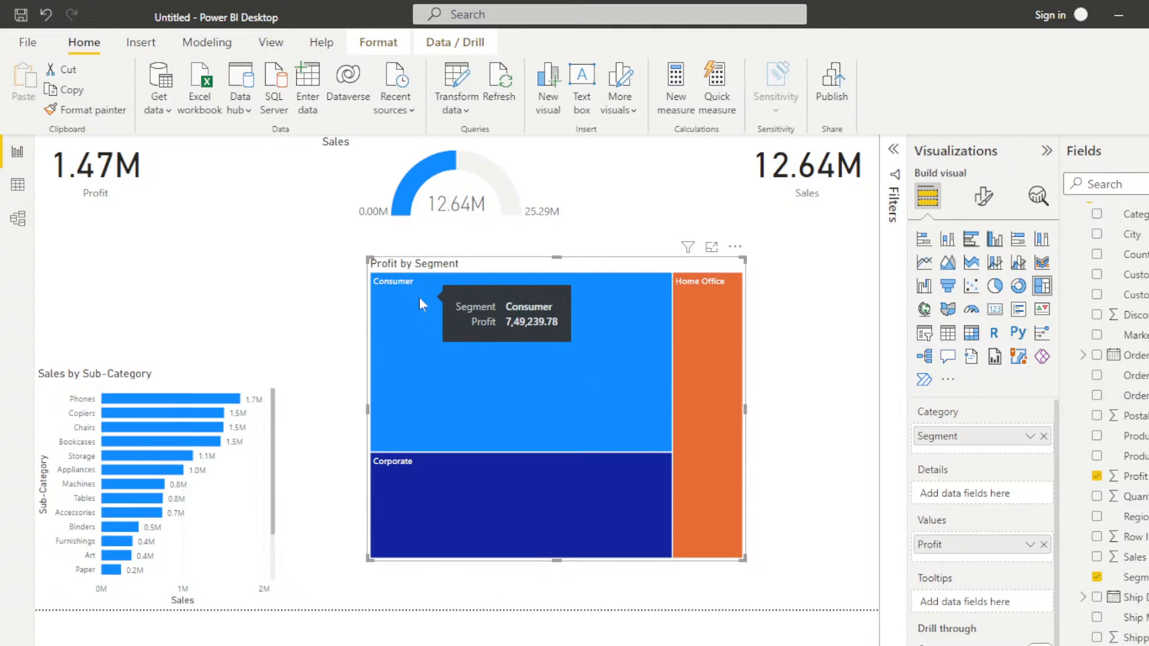
mouse_move(396, 484)
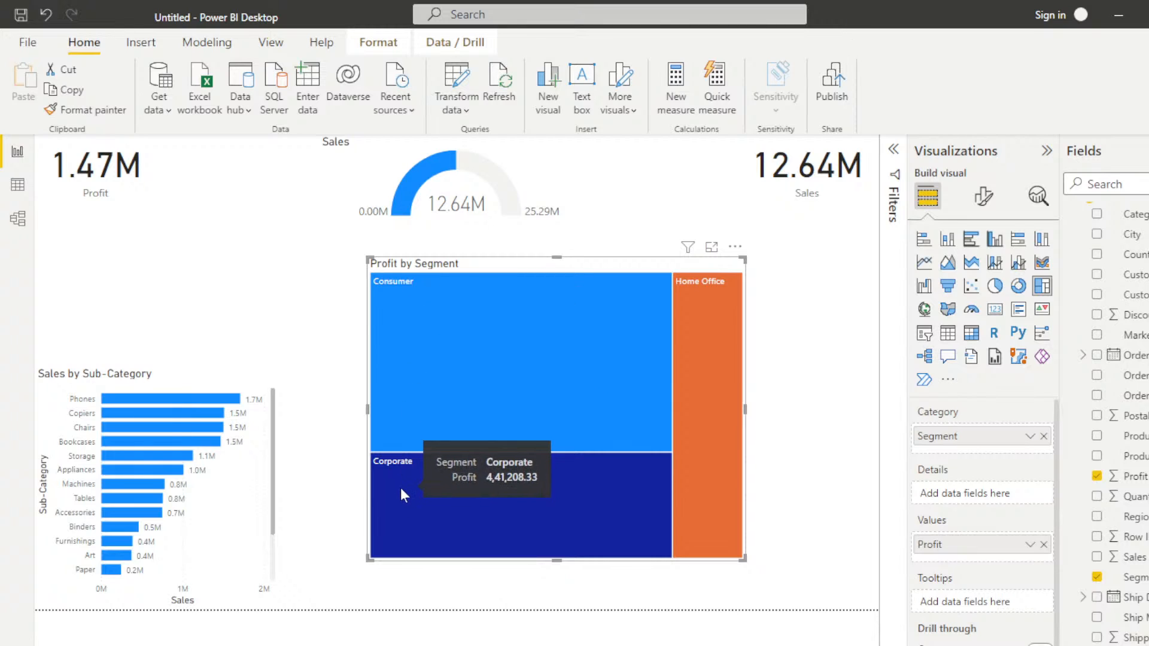
mouse_move(698, 300)
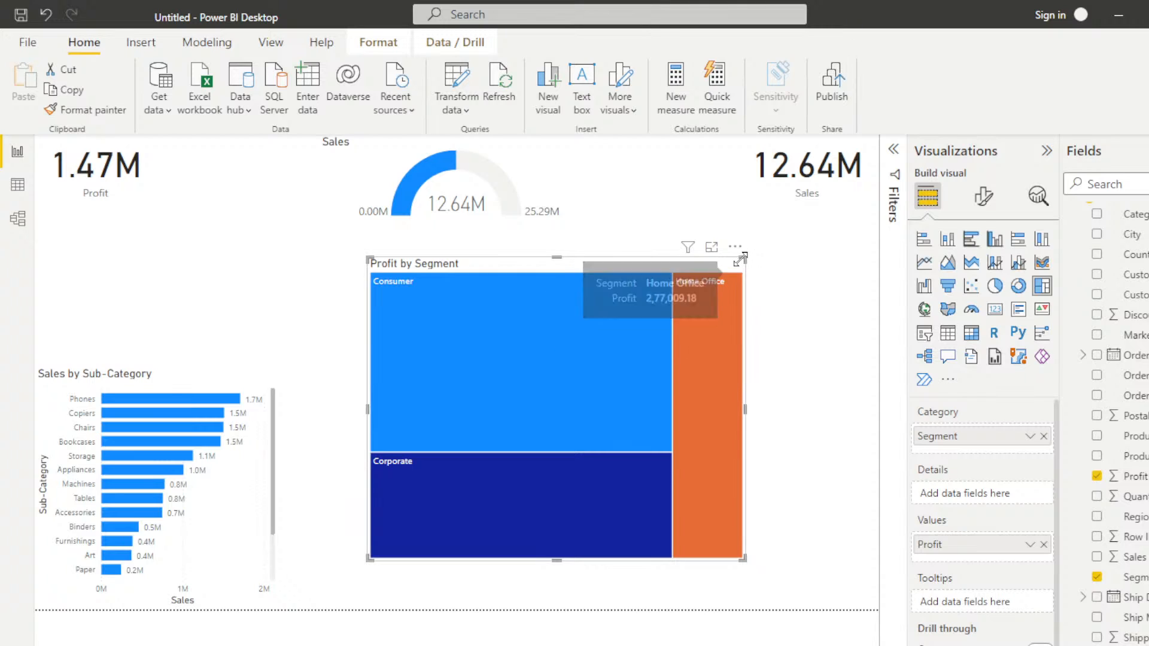
Step: Shrink the Profit by Segment treemap and fit it between the Profit card and the Sales by Sub-Category chart
left_click_drag(741, 258, 526, 432)
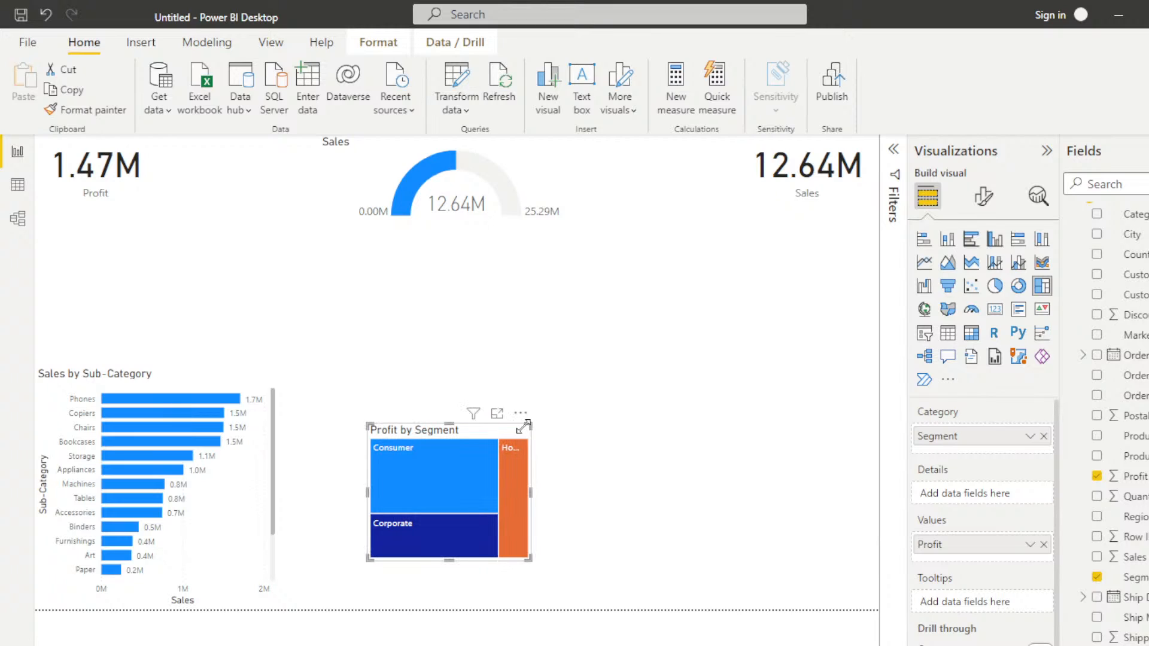
left_click_drag(432, 483, 74, 290)
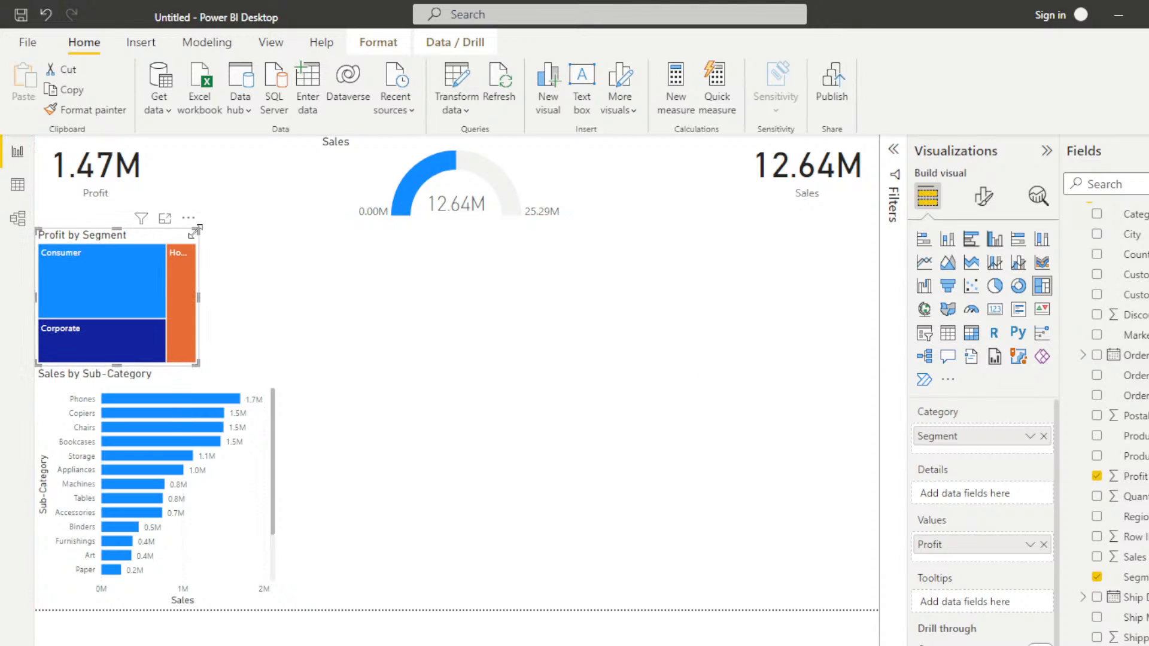
left_click_drag(194, 232, 246, 223)
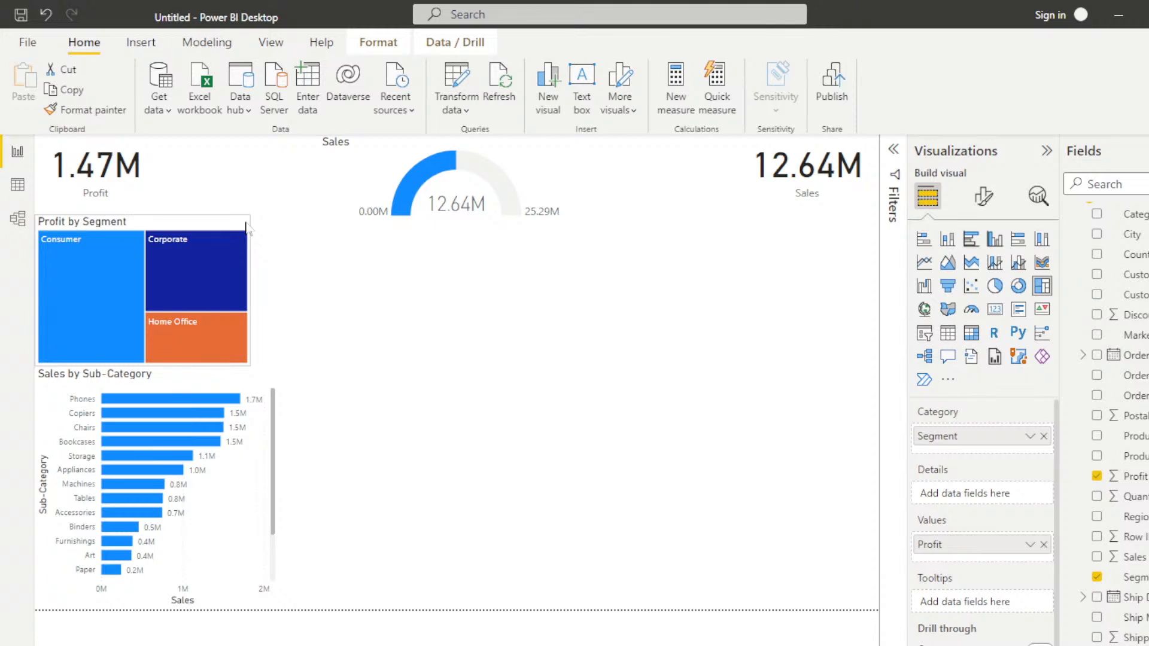
left_click(512, 479)
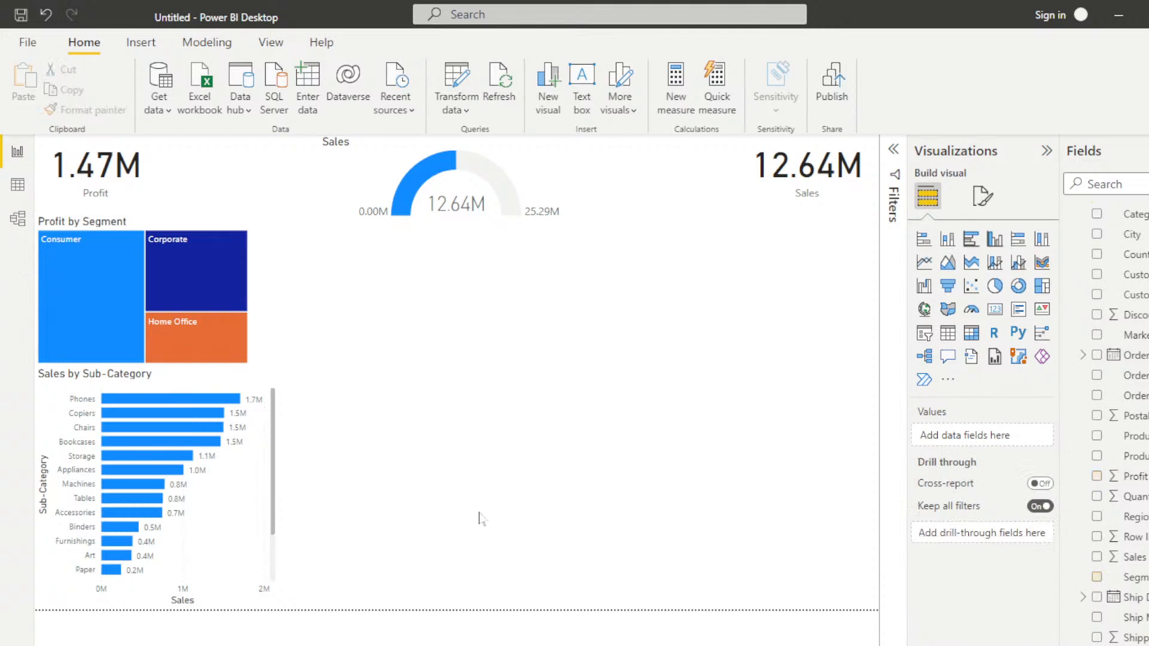
Step: Add an enlarged line chart below the gauge with Order Date on the X-axis and Profit on the Y-axis
left_click(924, 262)
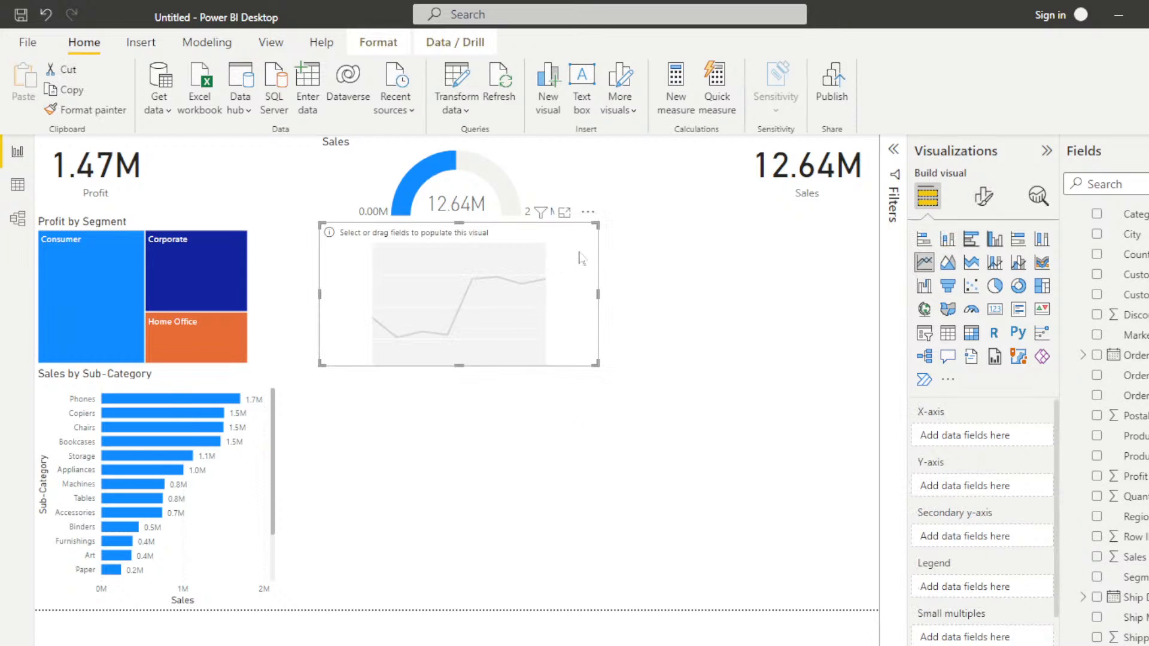
left_click_drag(580, 257, 561, 295)
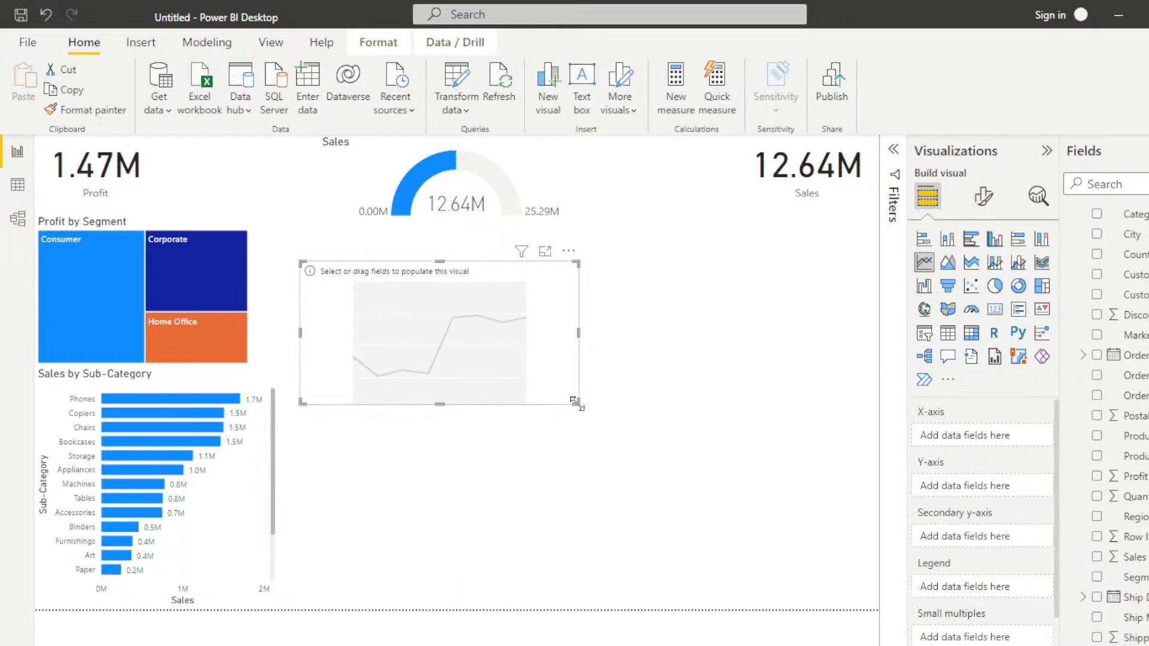
left_click_drag(576, 402, 771, 546)
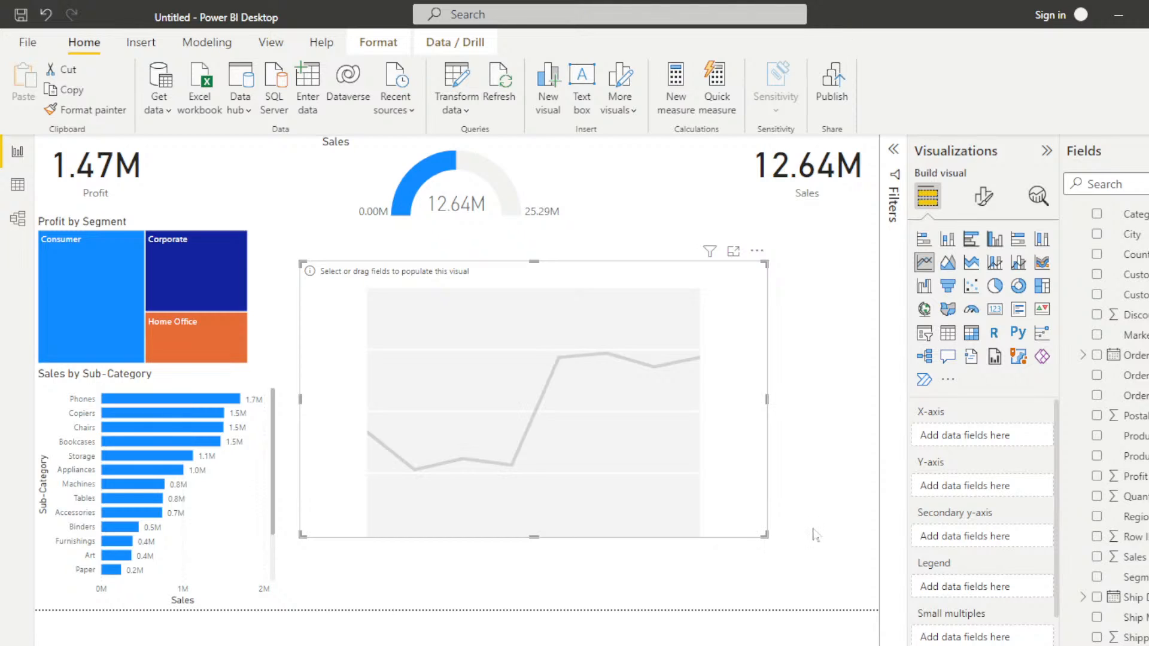
left_click(1096, 355)
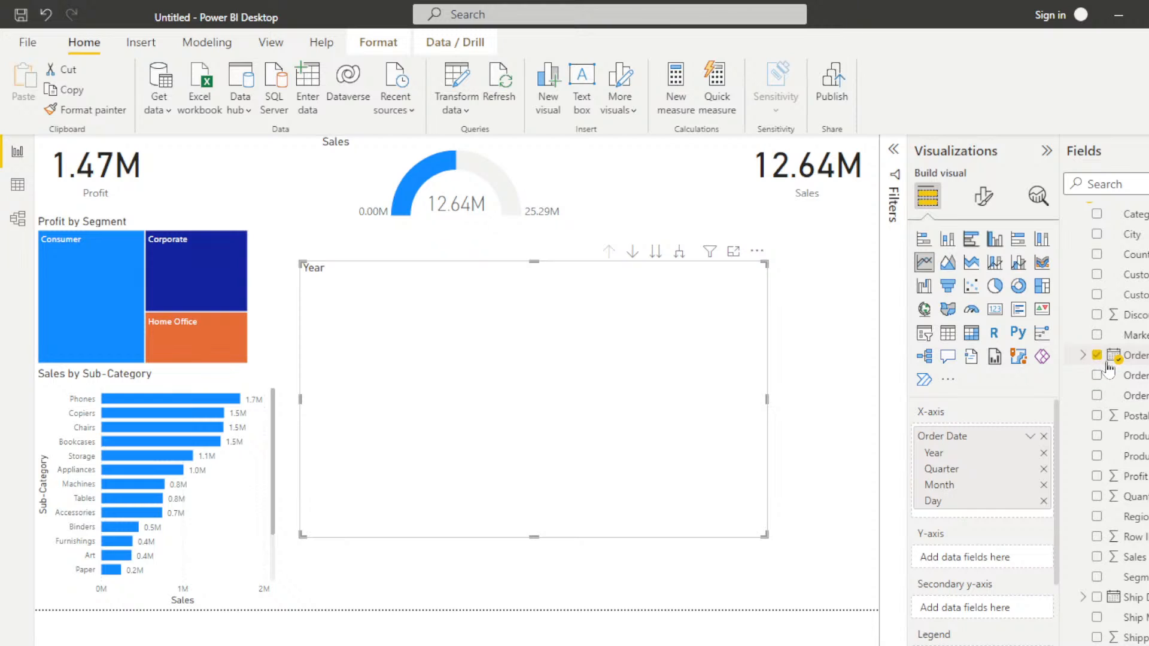
left_click(1097, 476)
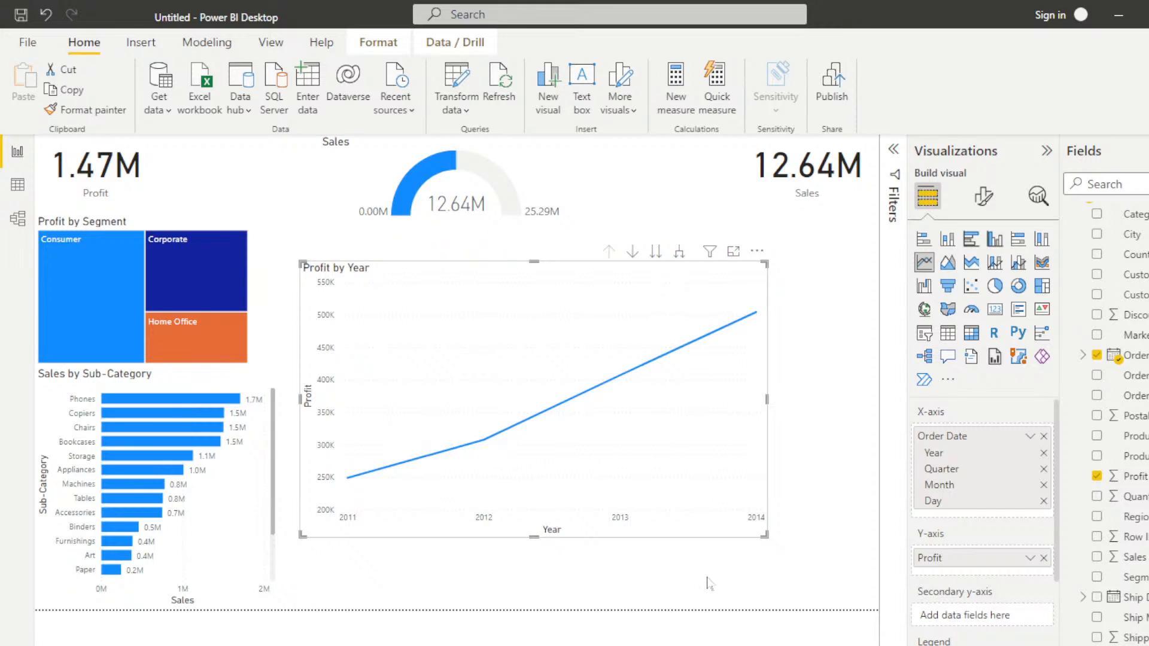
Step: Examine the levels of the Order Date field's date hierarchy with the field list widened, and collapse the field again
left_click(1082, 356)
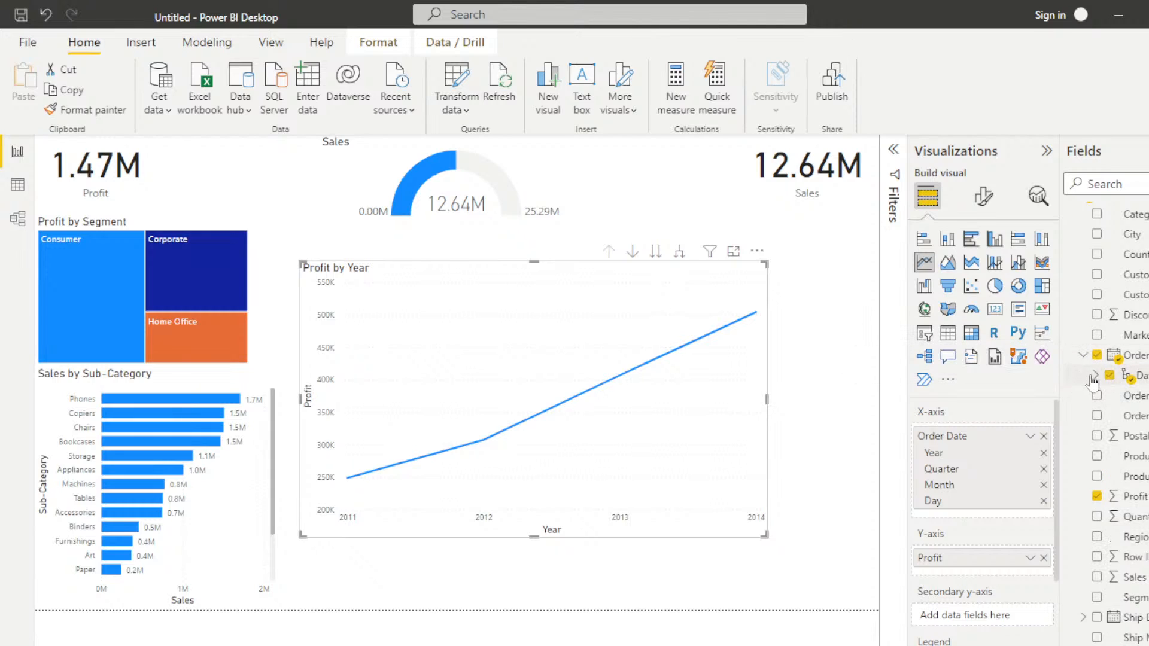
left_click(1096, 375)
left_click_drag(1060, 397, 972, 401)
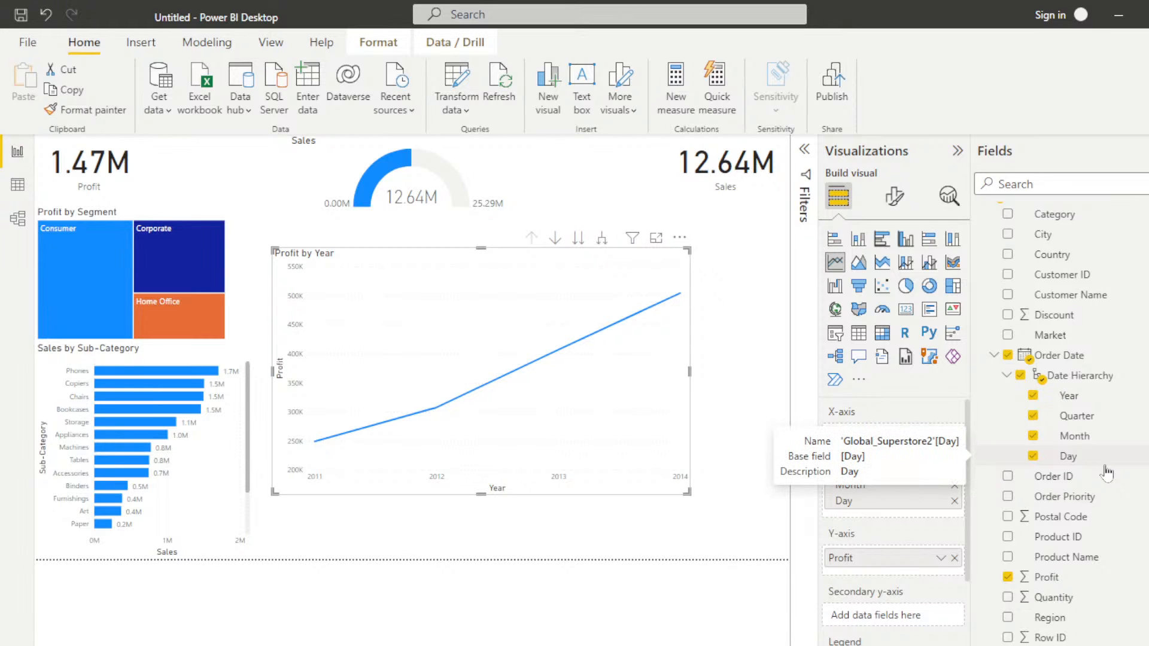
left_click(993, 358)
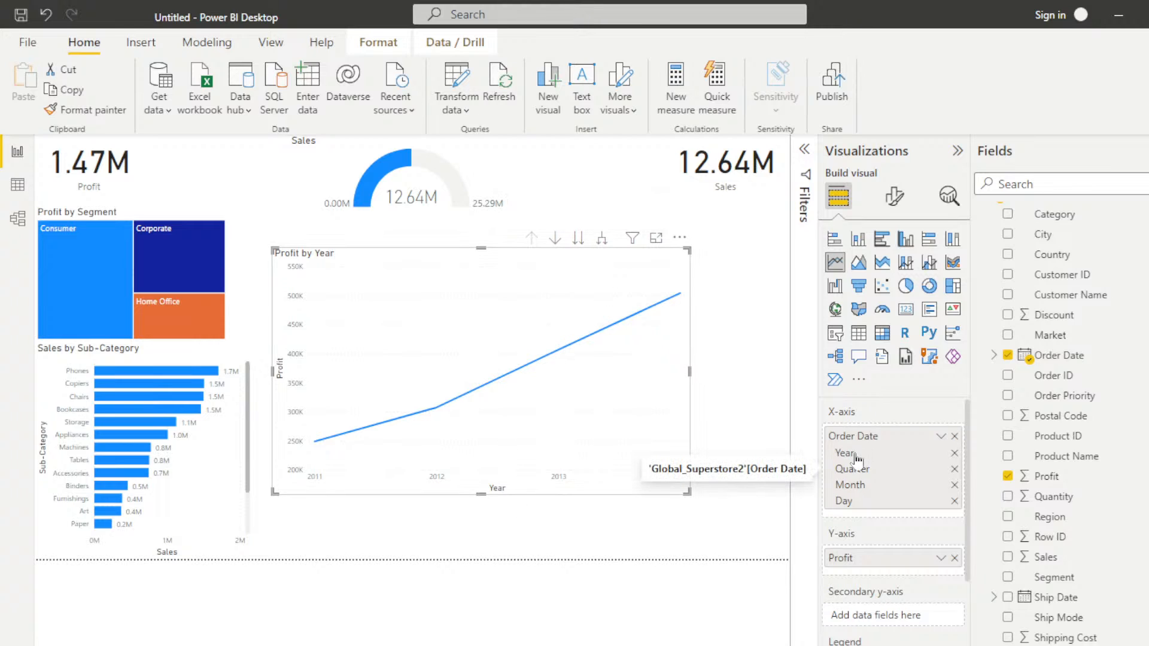
Step: Take the Profit line chart to the next date hierarchy level three times, through Quarter and Month to Day
left_click(578, 237)
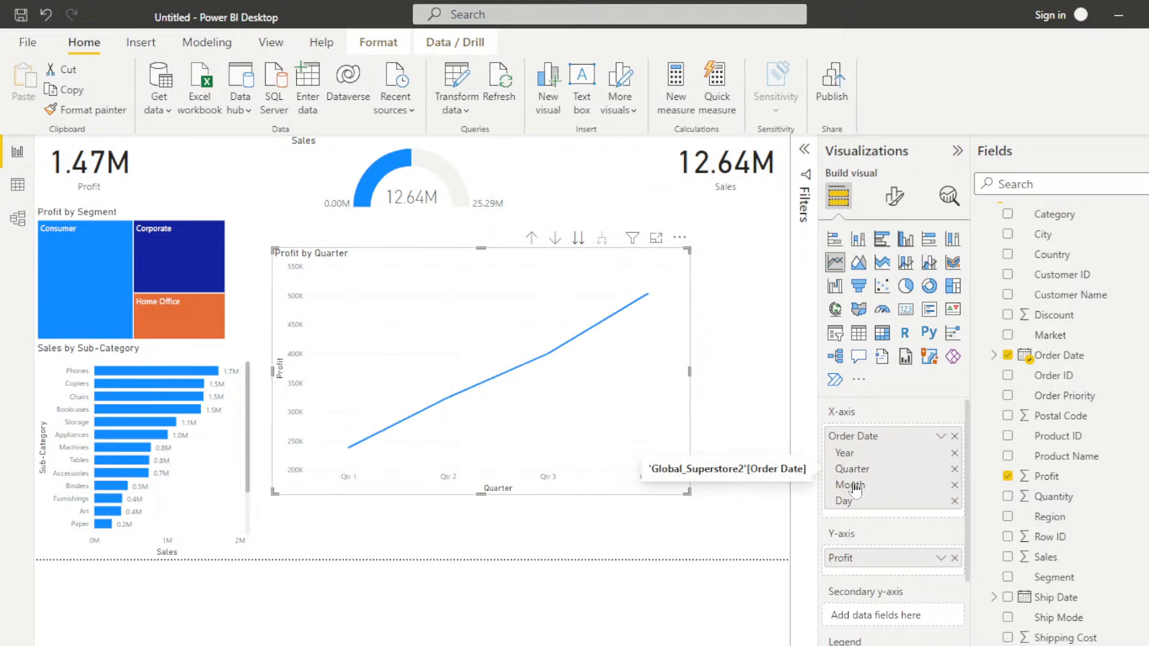
left_click(577, 238)
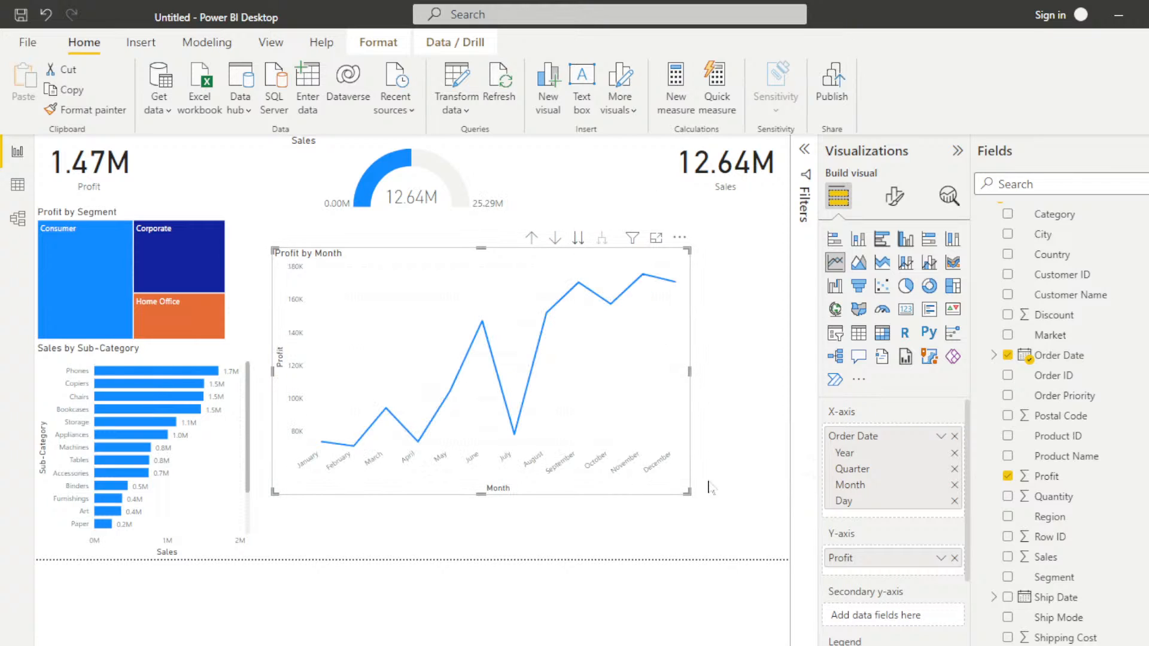
left_click(579, 238)
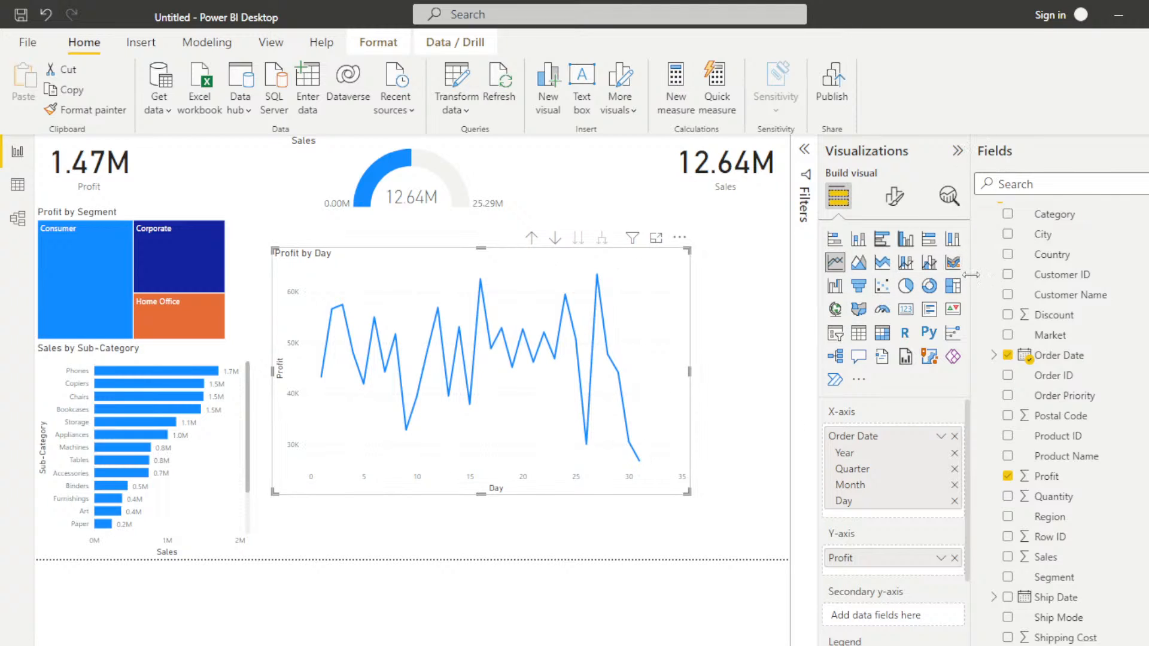
Step: Turn on data labels for the Profit by Day line chart and widen it almost to the page's edge
left_click_drag(973, 274, 1060, 274)
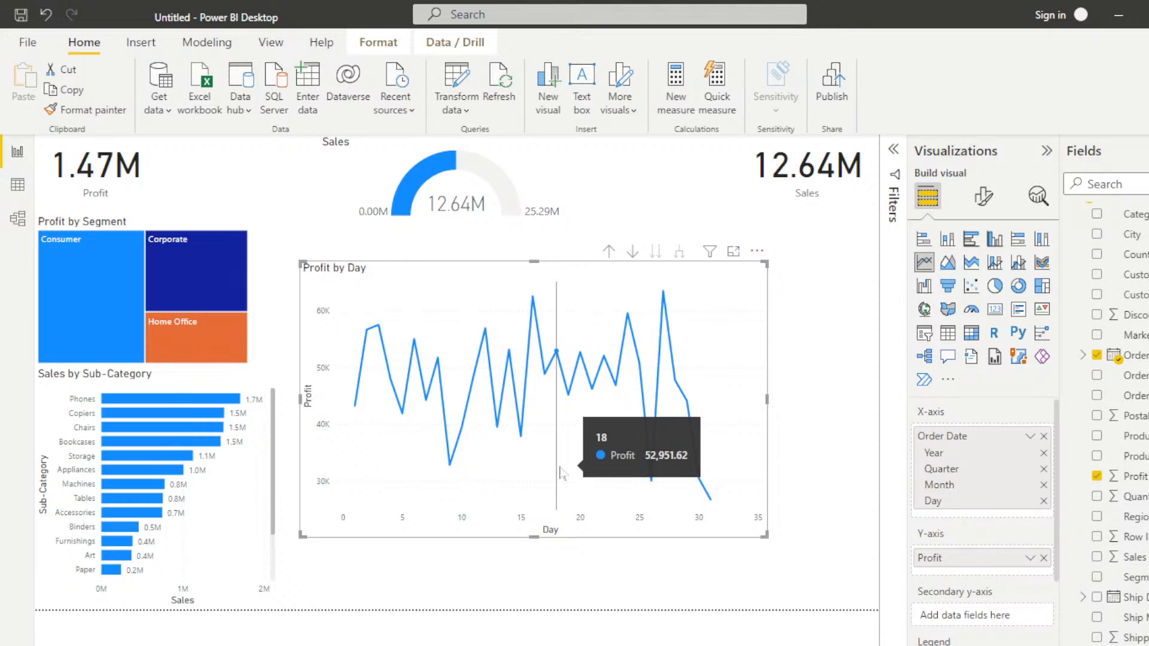
left_click(983, 195)
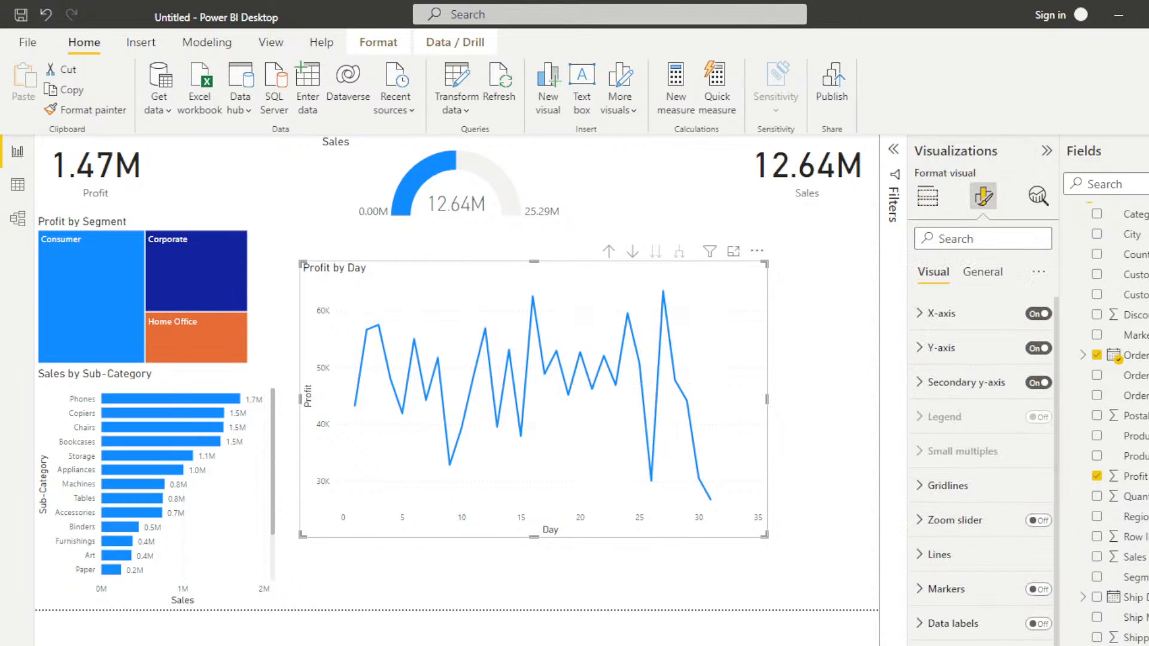
left_click(1039, 623)
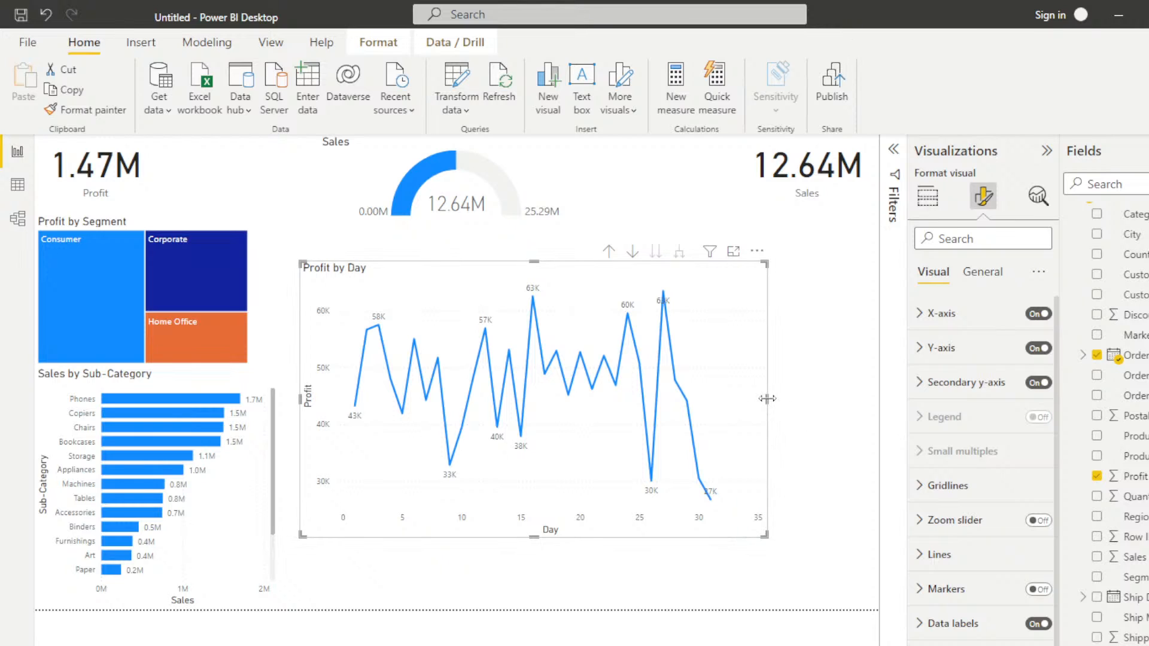
left_click_drag(766, 399, 864, 408)
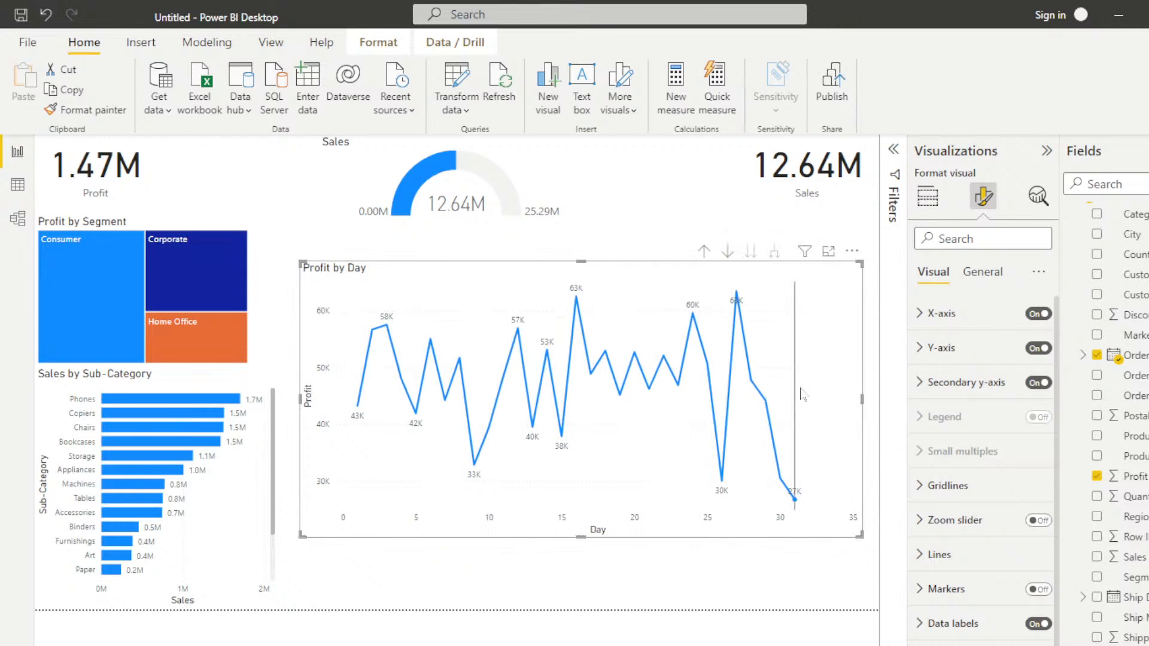
mouse_move(760, 379)
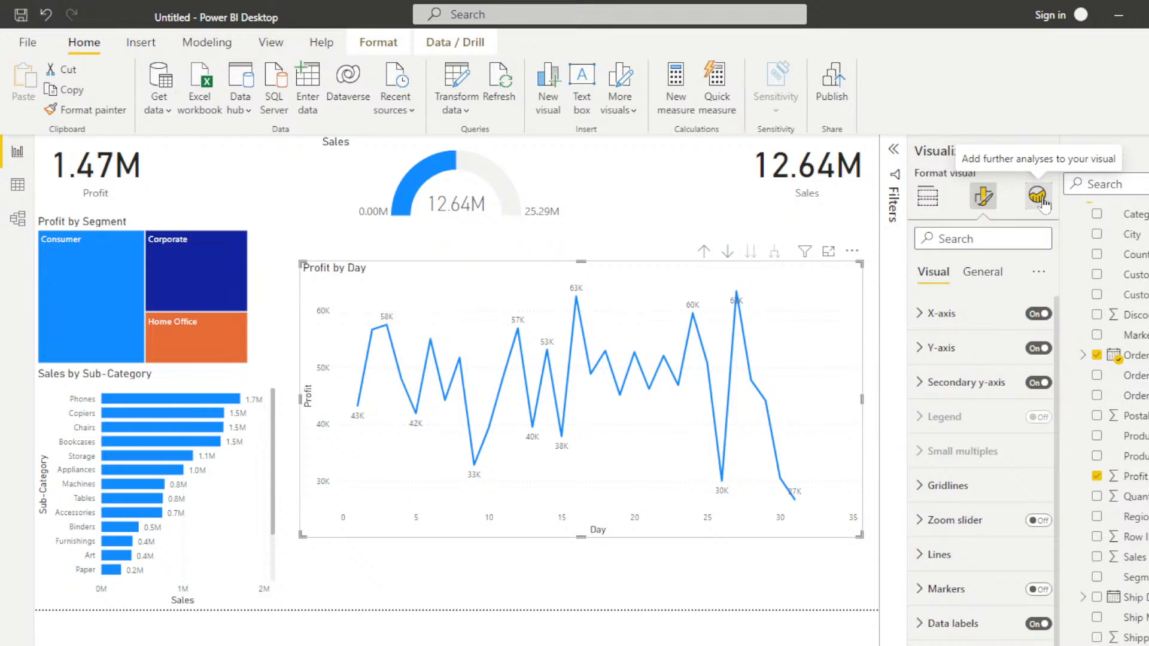
Step: Add a trend line and an average line to the Profit by Day line chart
left_click(1038, 196)
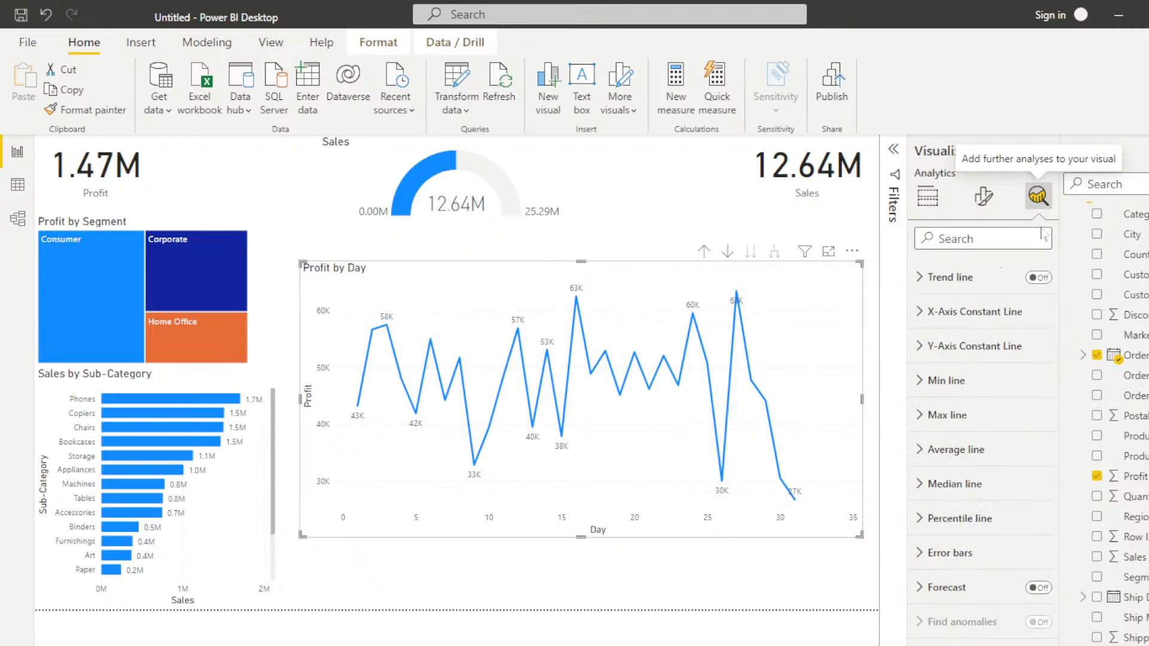
left_click(1040, 280)
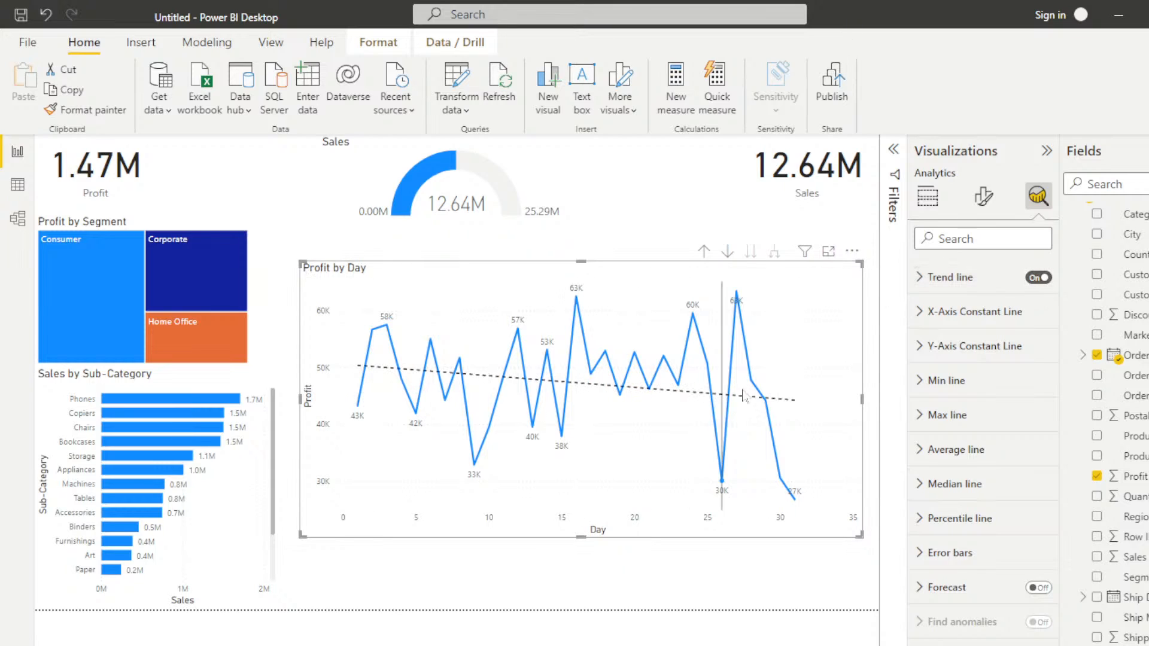
mouse_move(777, 413)
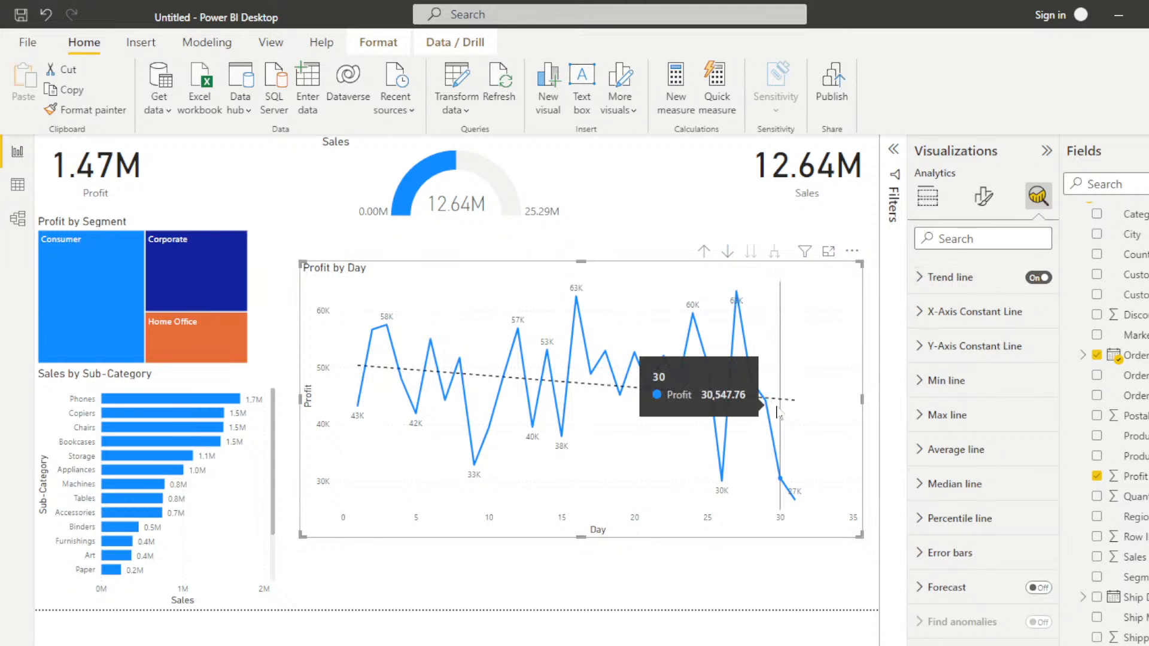
left_click(929, 460)
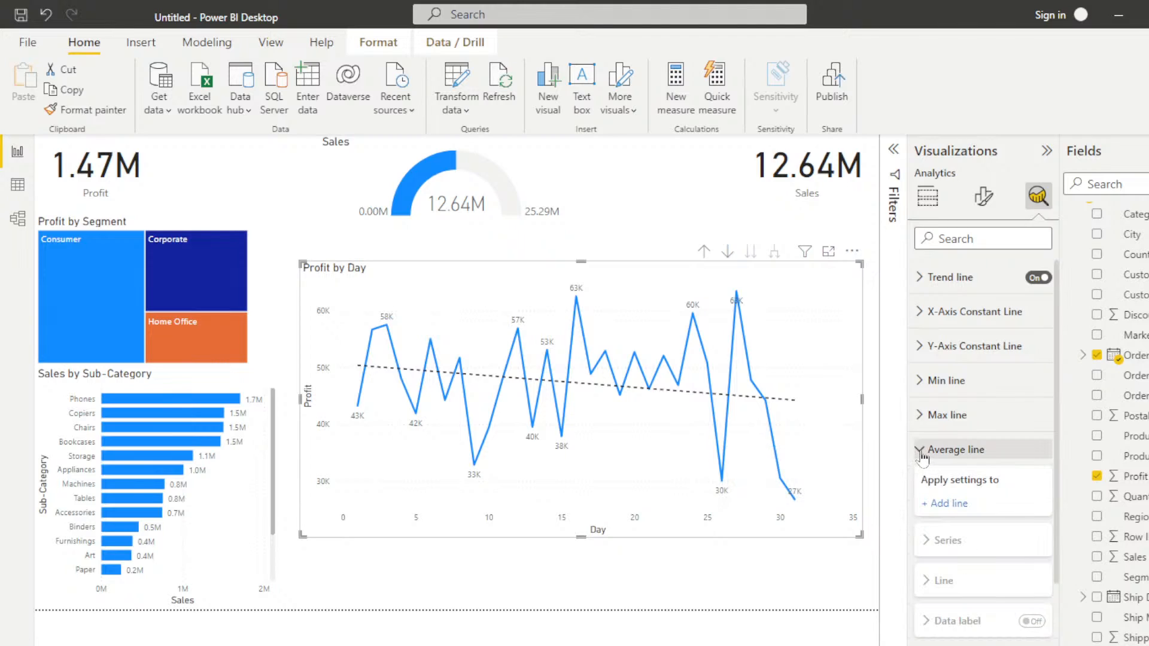
left_click(946, 505)
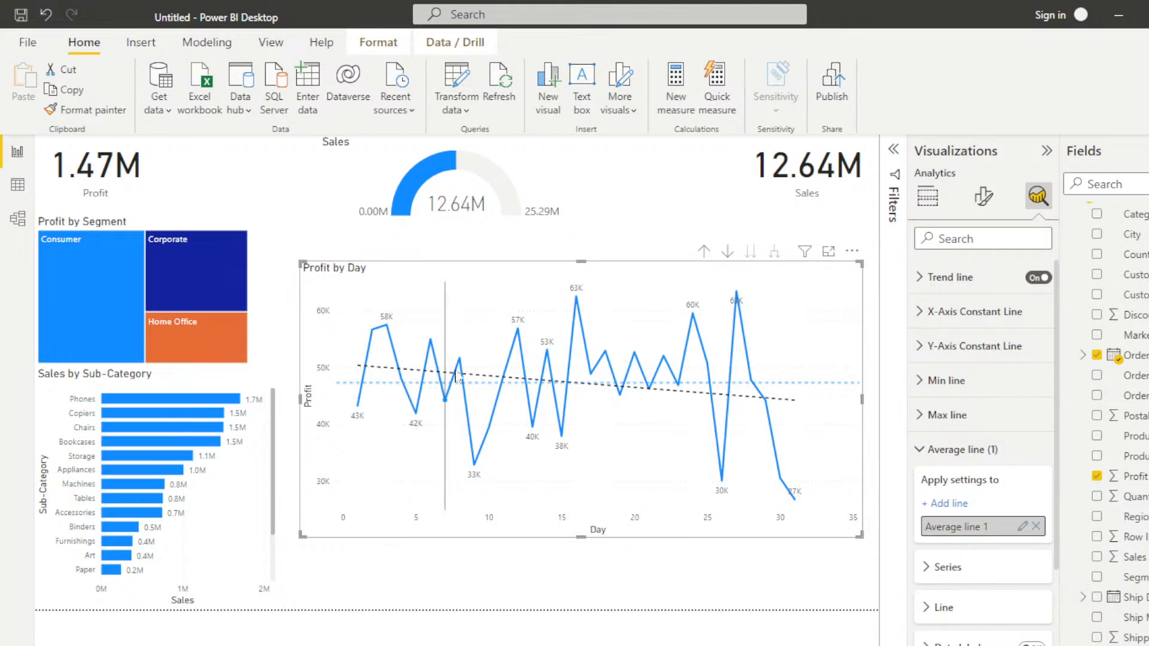
mouse_move(789, 413)
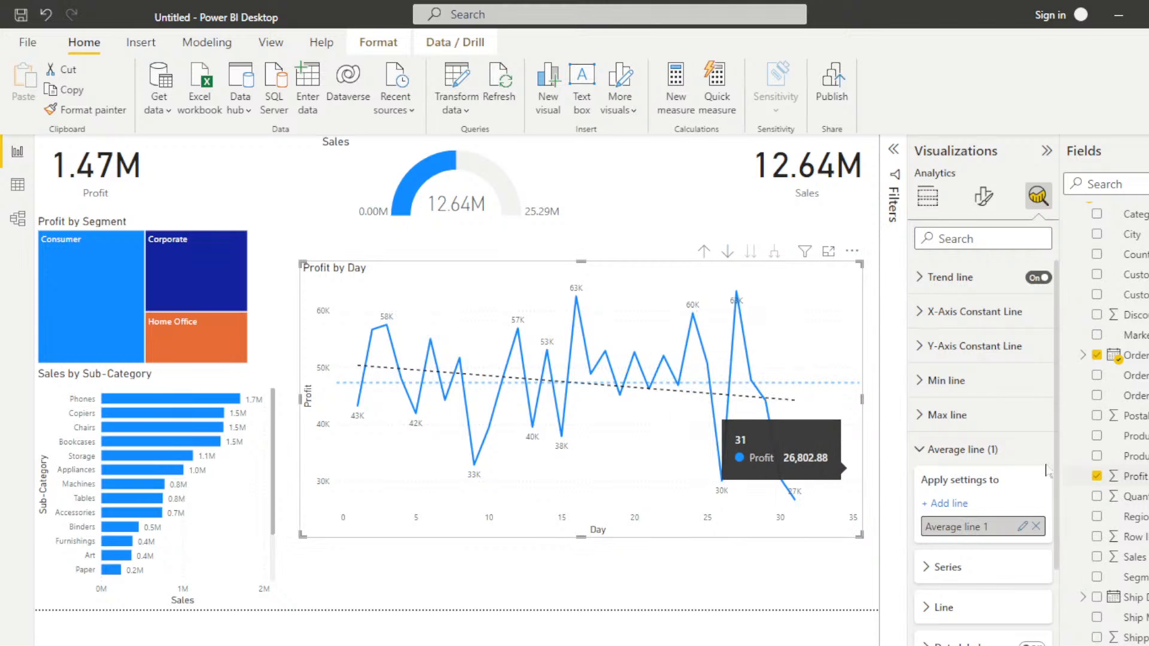
Step: Enable the forecast on the Profit by Day line chart and open its forecast options
scroll(1029, 465, "down", 2)
scroll(1029, 465, "down", 3)
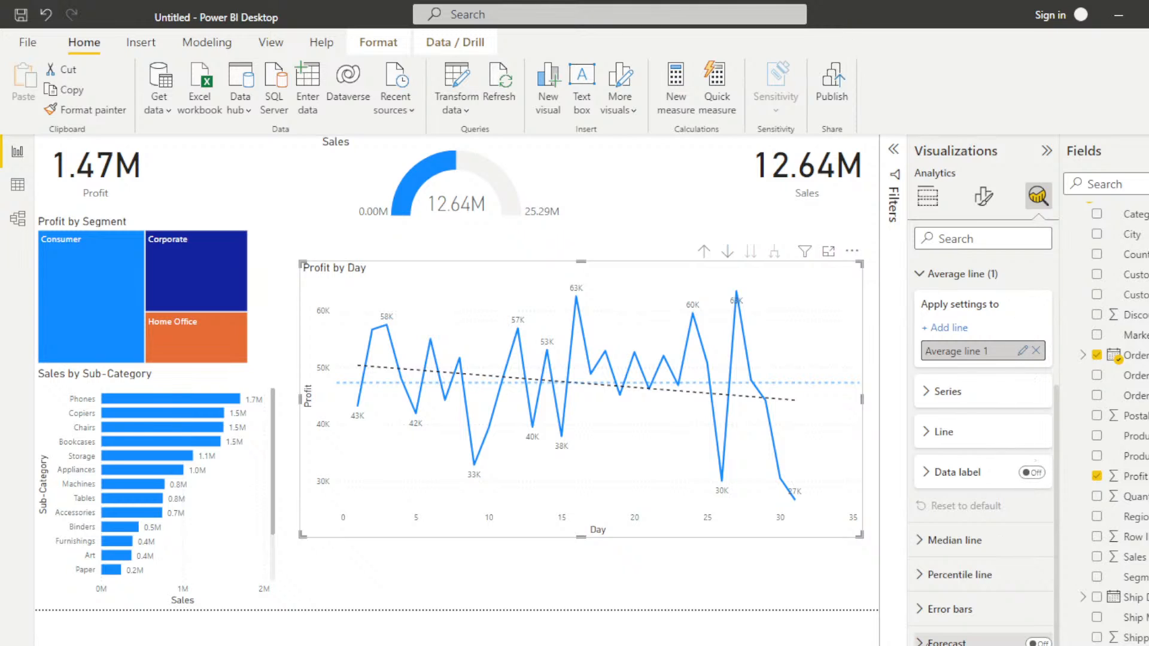
left_click(1038, 642)
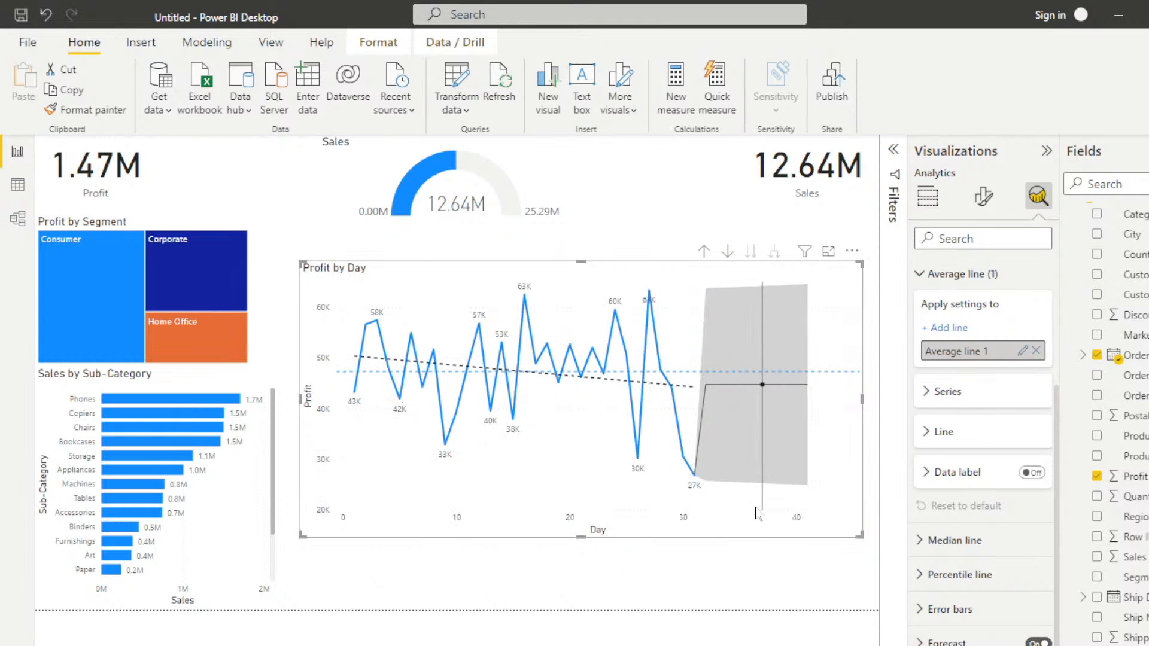
mouse_move(755, 513)
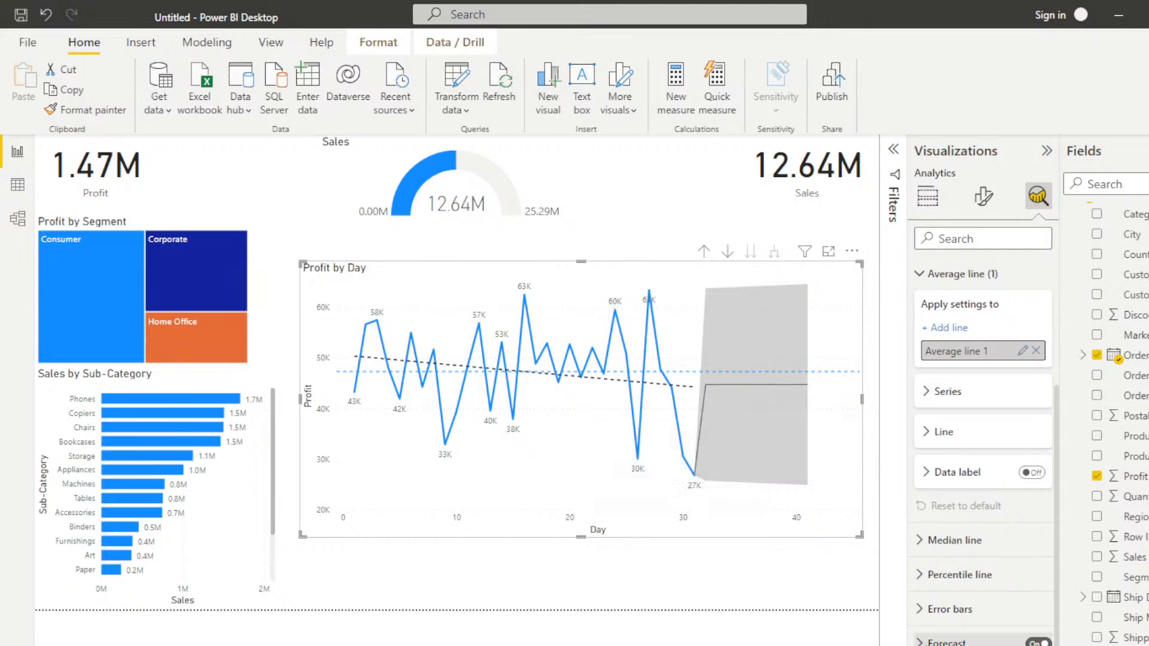
left_click(922, 641)
scroll(1050, 424, "down", 5)
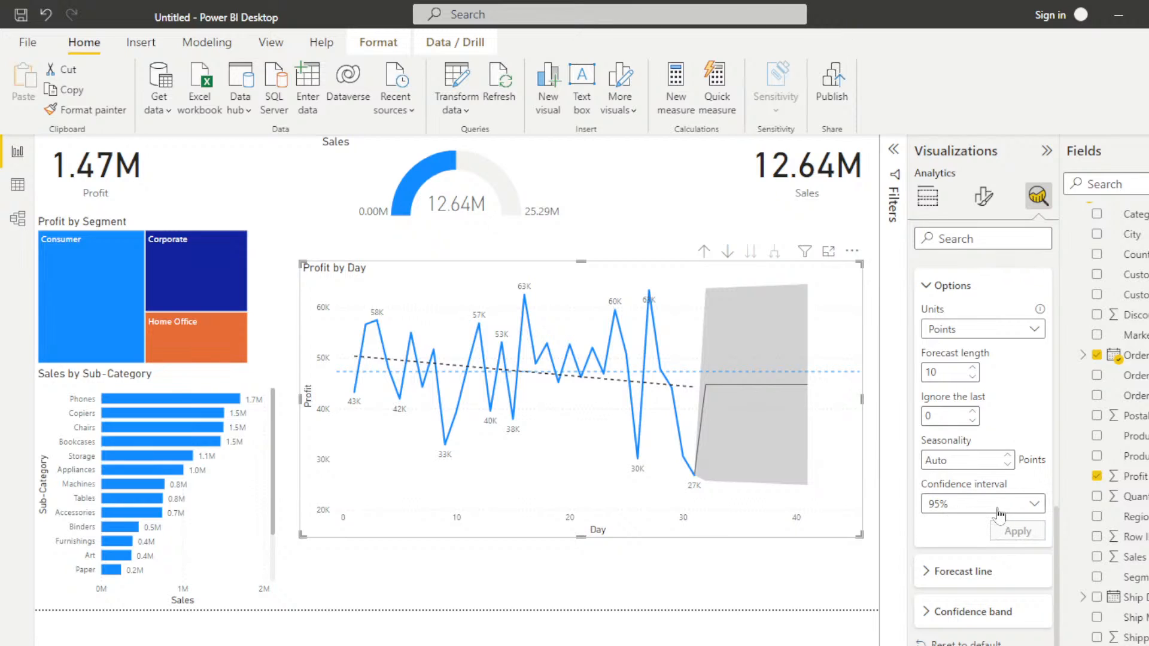
Step: Try a 99% confidence interval for the Profit by Day forecast
left_click(1034, 506)
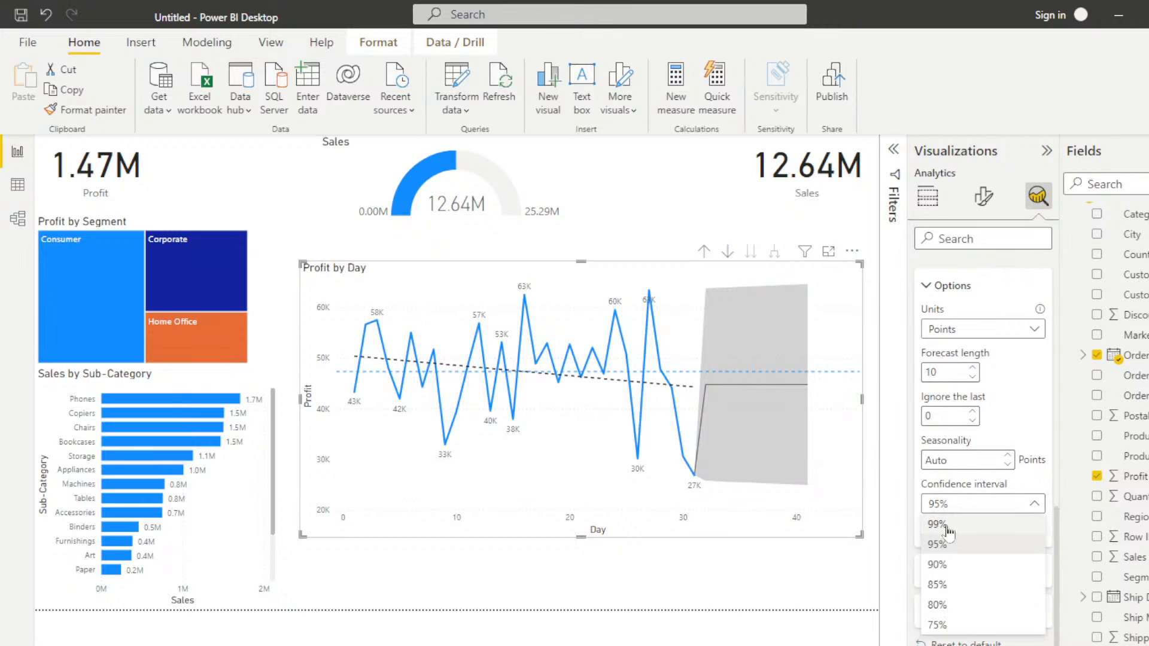
left_click(949, 525)
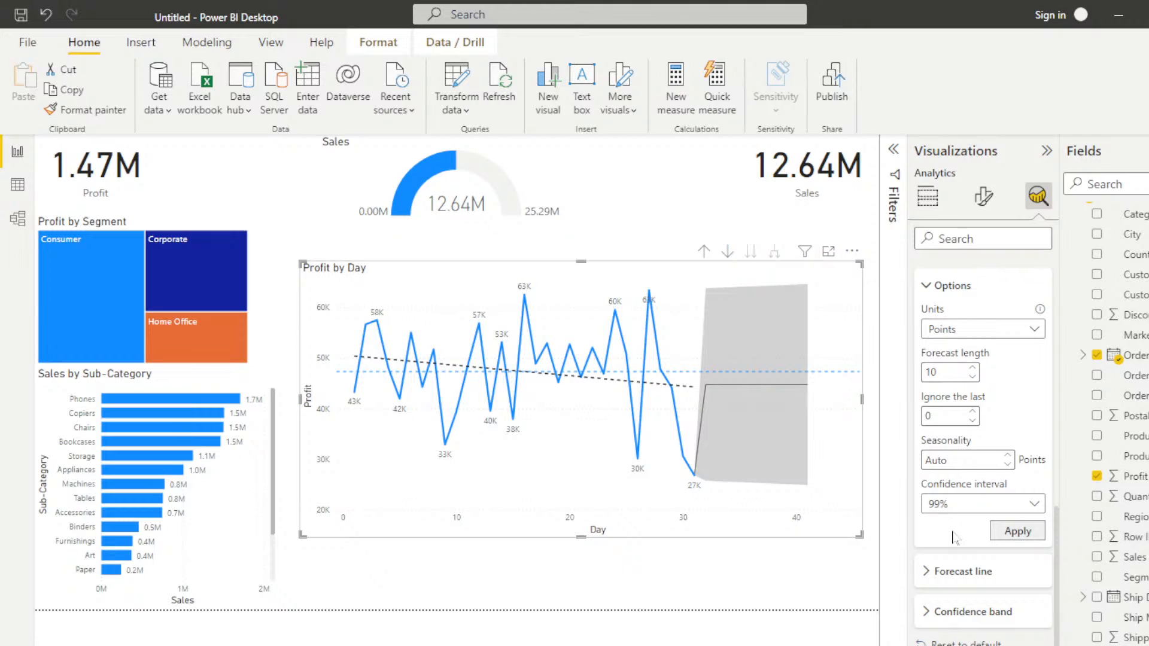
left_click(1017, 531)
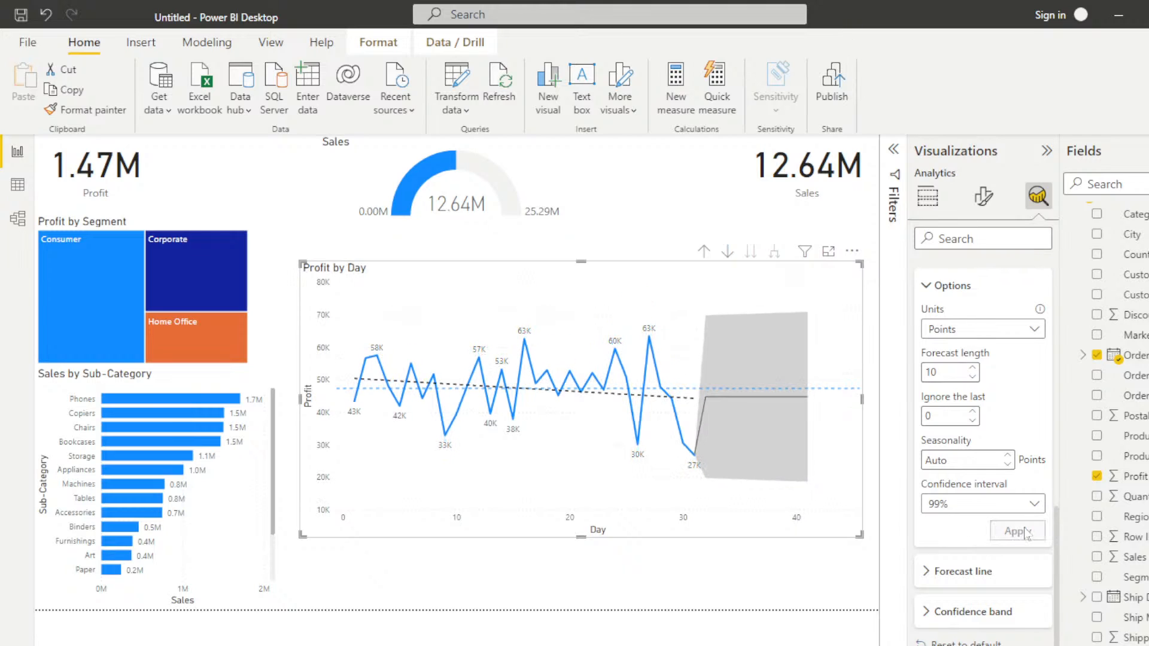
Step: Apply an 80% confidence interval to the Profit by Day forecast, keeping the forecast length at 10 points
left_click(990, 504)
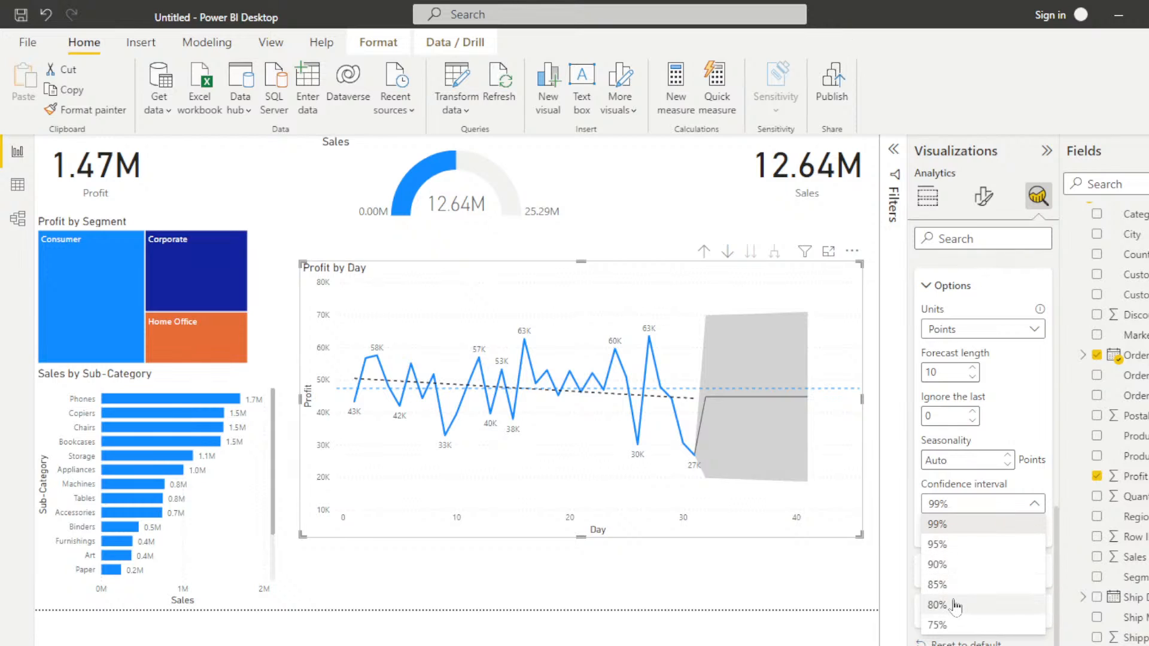
left_click(954, 604)
left_click(1017, 531)
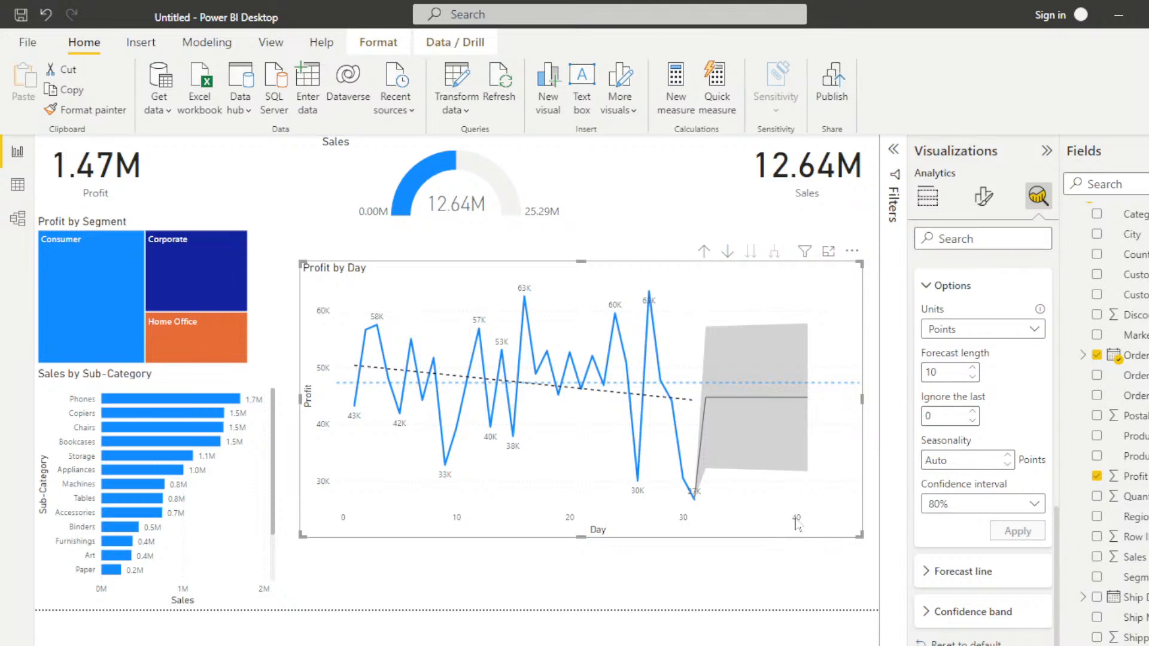
left_click(971, 378)
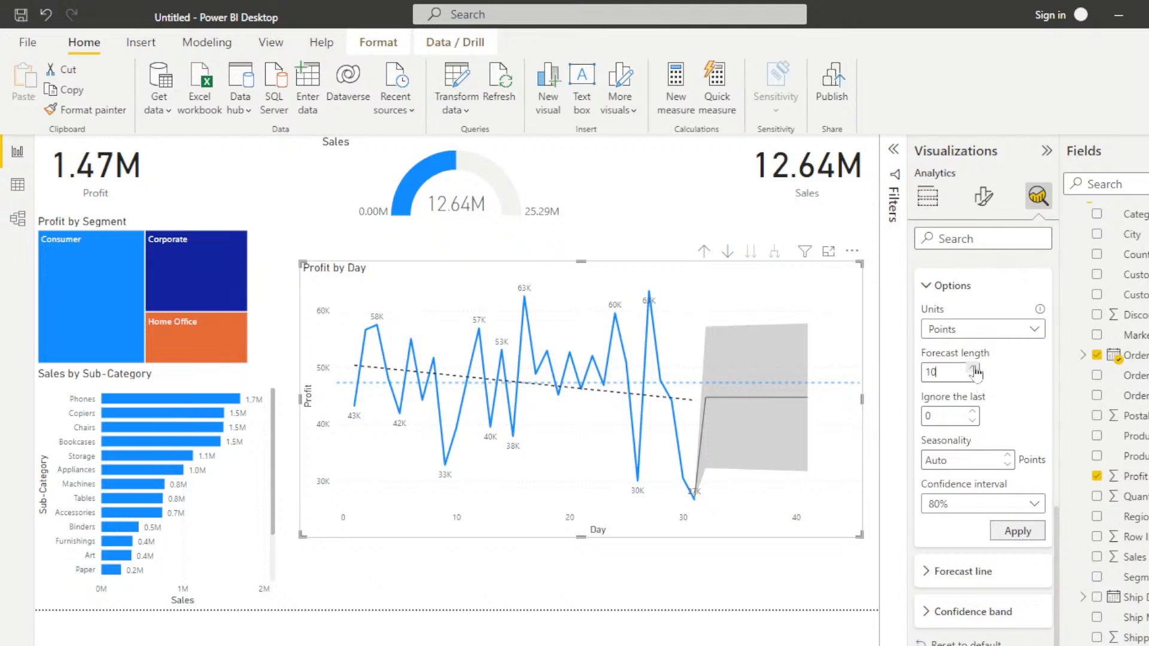
left_click(1017, 530)
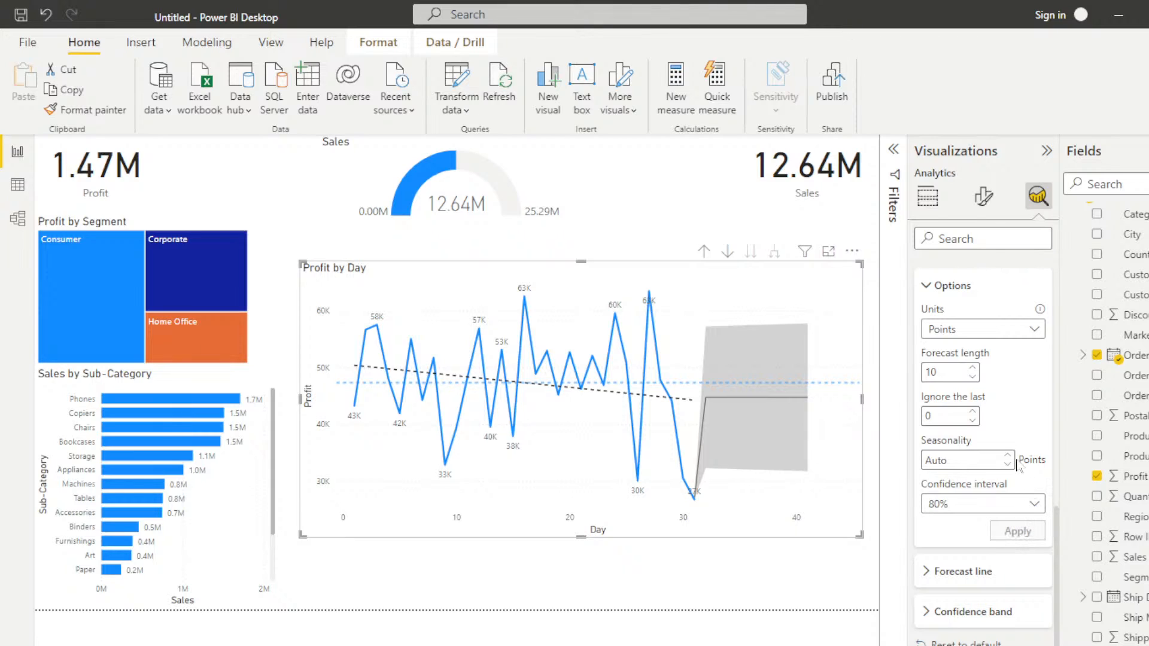
Step: Set the forecast line color to the red theme color
left_click(925, 572)
scroll(987, 625, "down", 2)
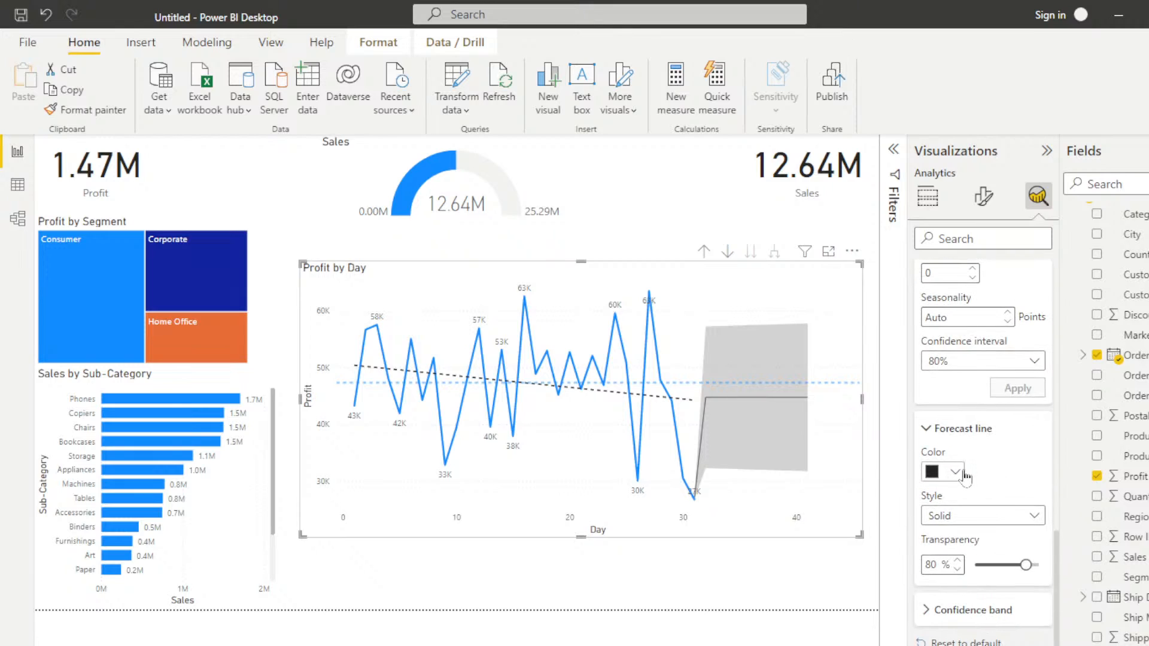
left_click(956, 474)
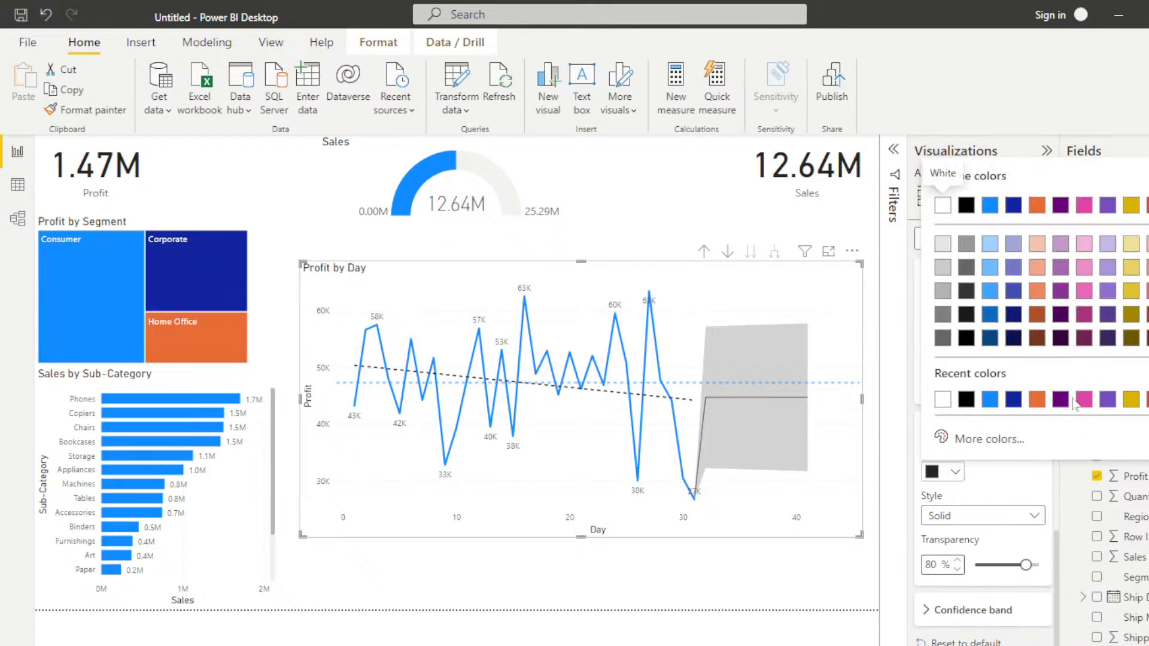
left_click(1148, 206)
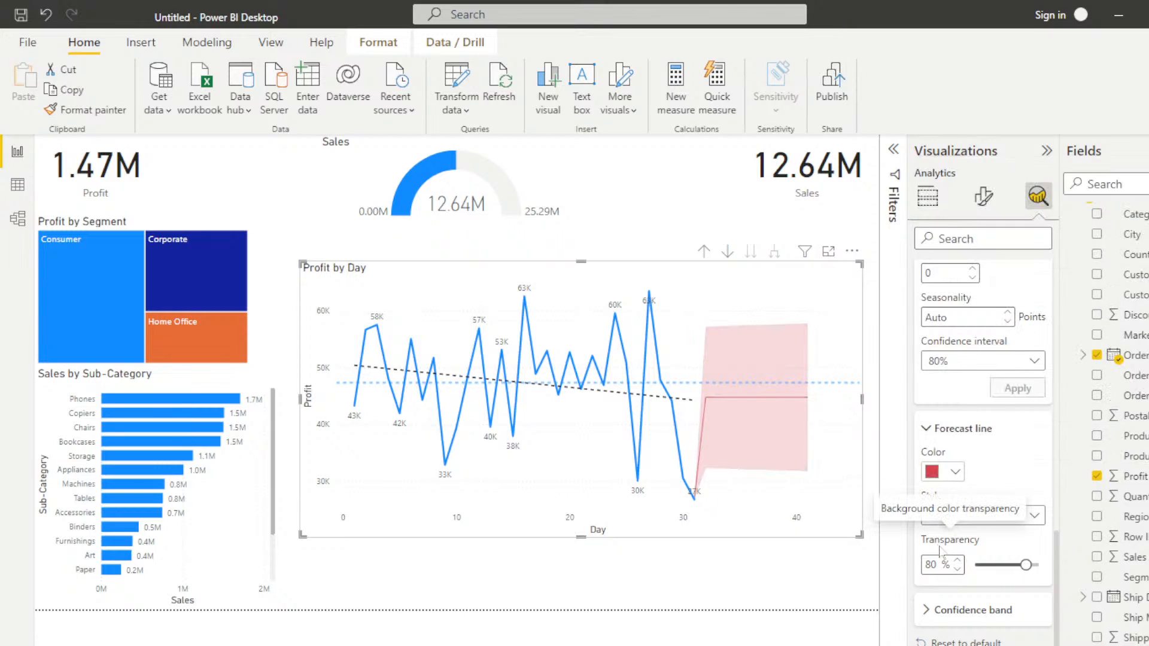
Step: Try the Line style for the forecast's confidence band and set it back to Fill
left_click(924, 615)
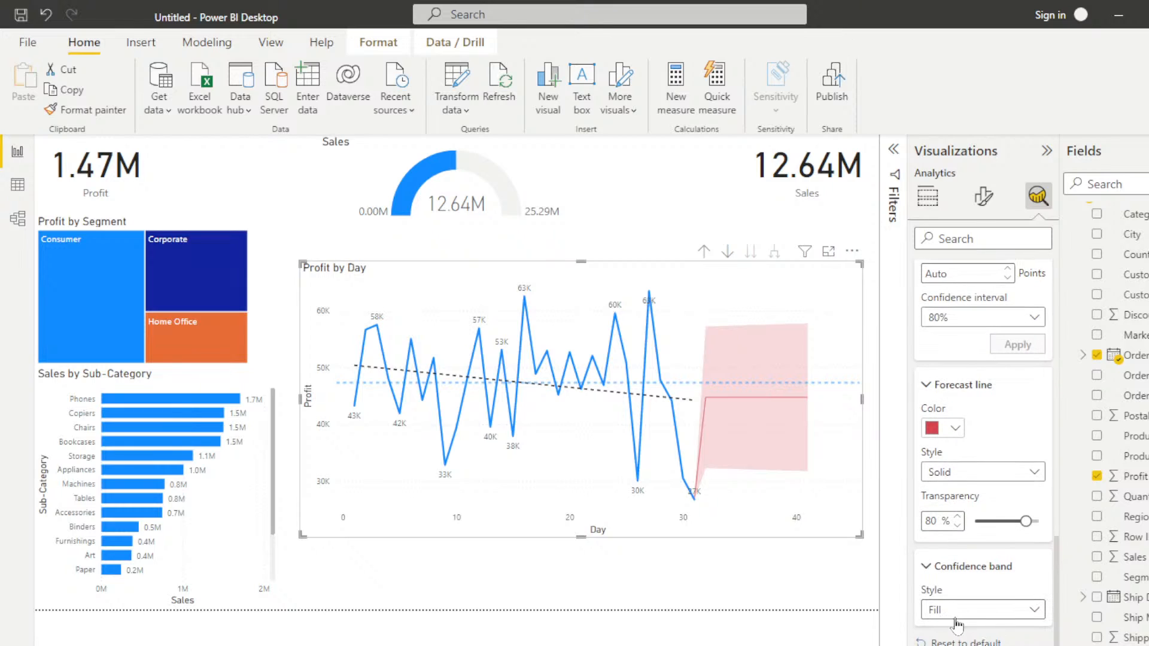
left_click(1034, 610)
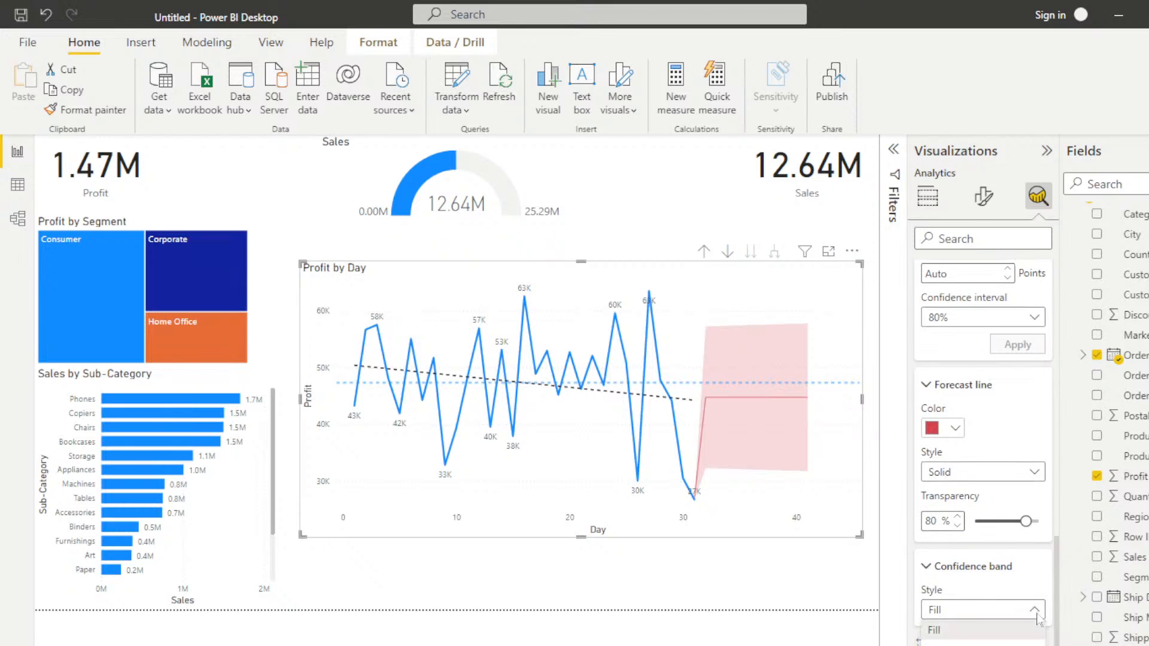
left_click(937, 645)
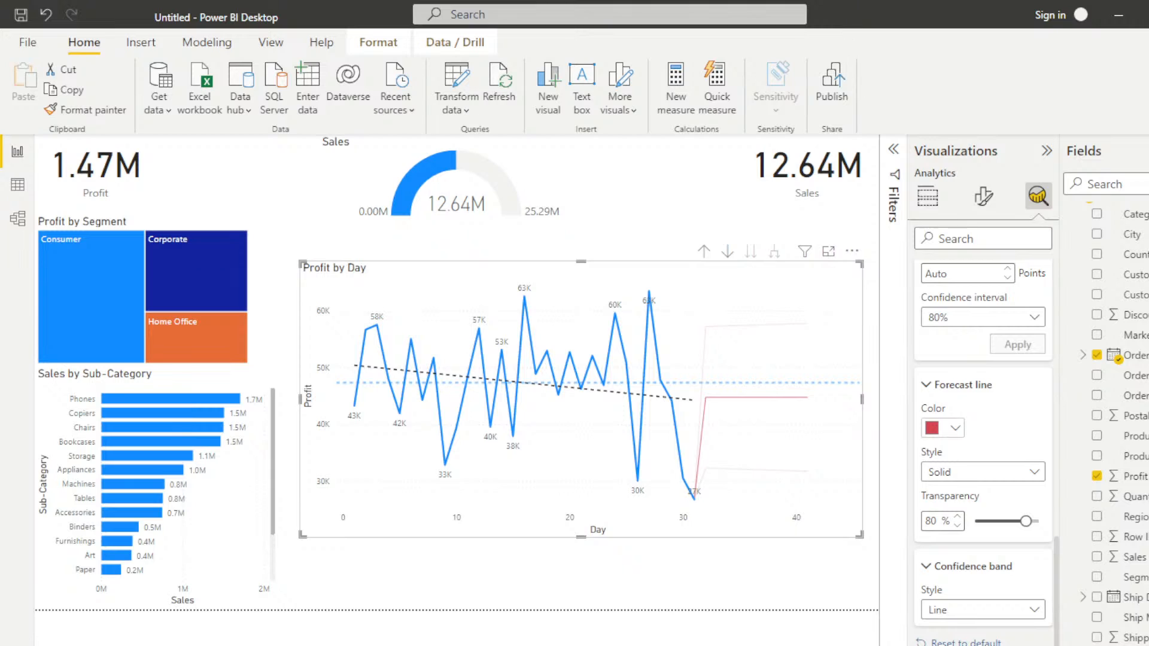
left_click(981, 609)
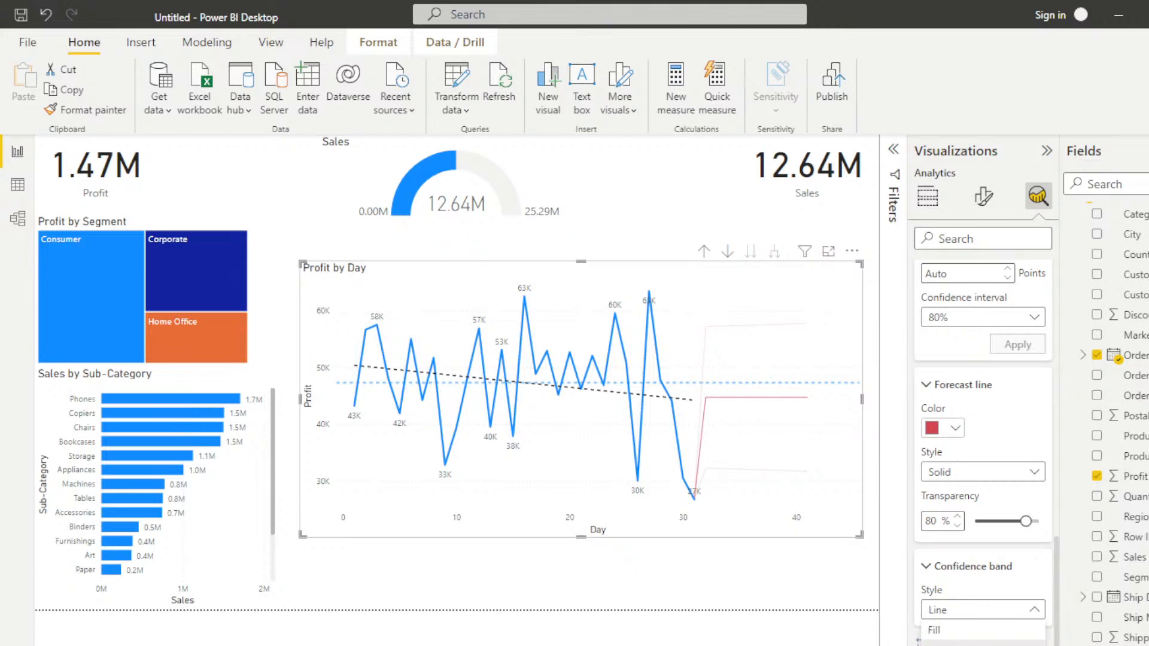
left_click(935, 630)
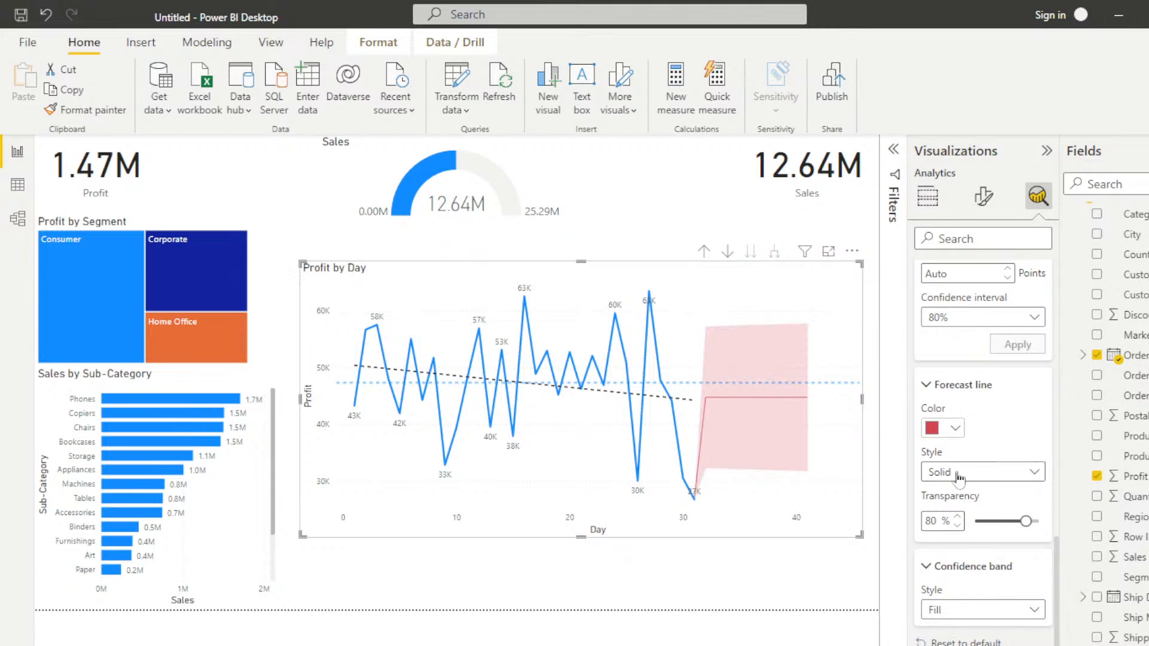
Step: Collapse the forecast settings and shrink the Profit by Day chart to fit beside the Sales by Sub-Category chart
left_click(929, 386)
scroll(955, 542, "up", 4)
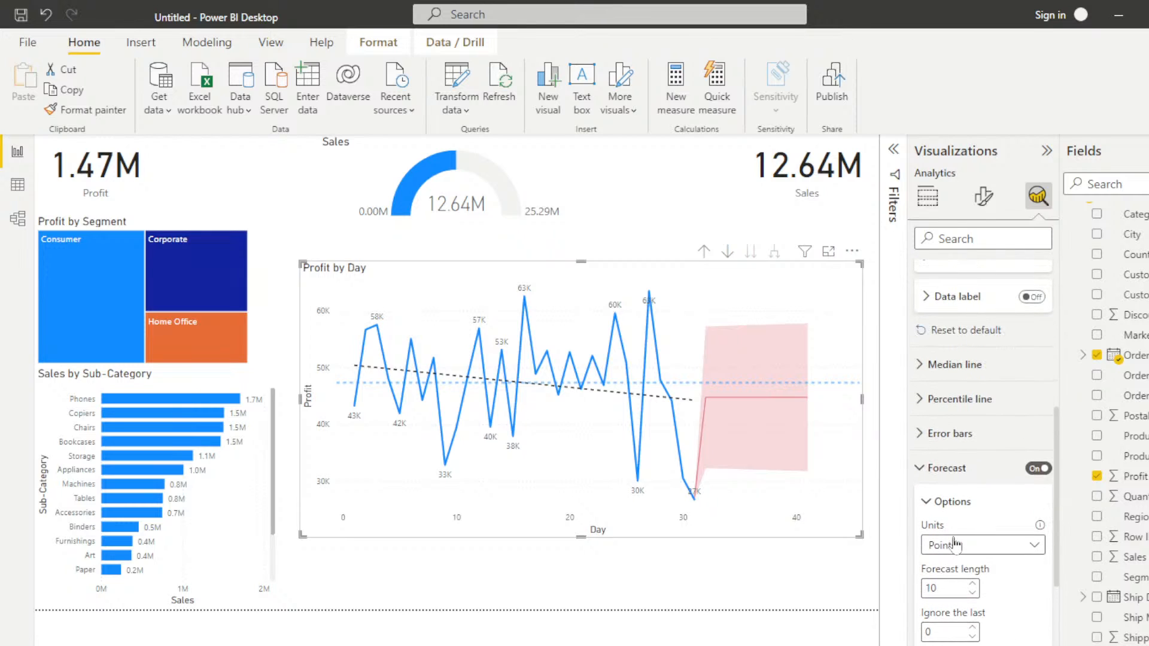
left_click(925, 465)
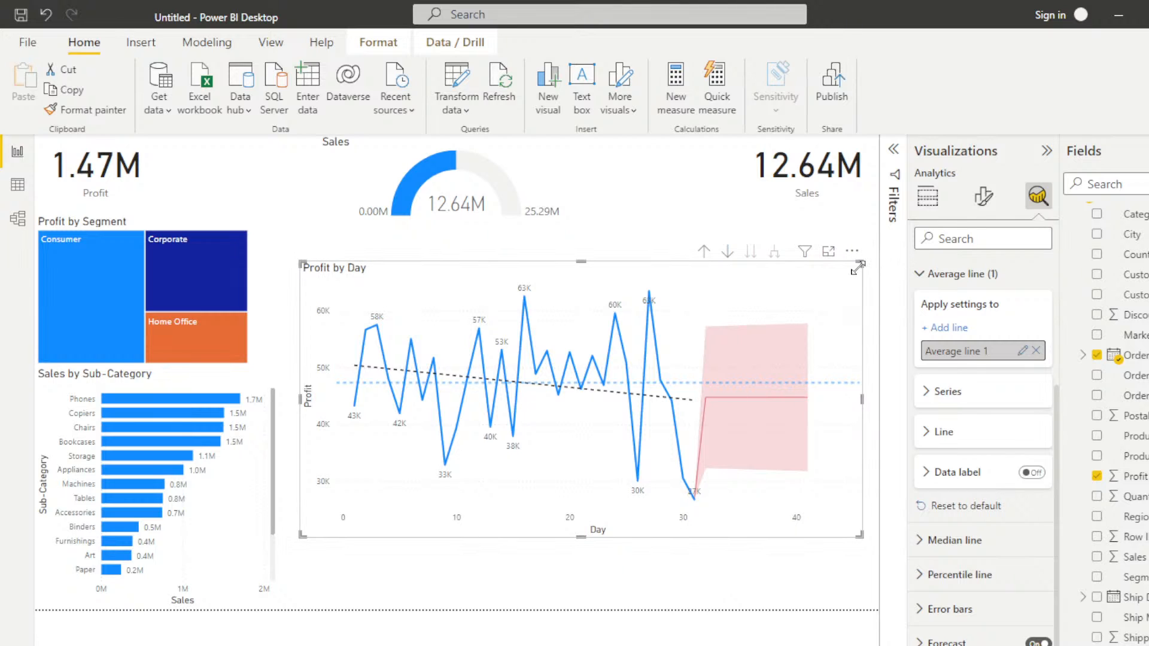
left_click_drag(857, 267, 607, 391)
left_click_drag(400, 394, 440, 394)
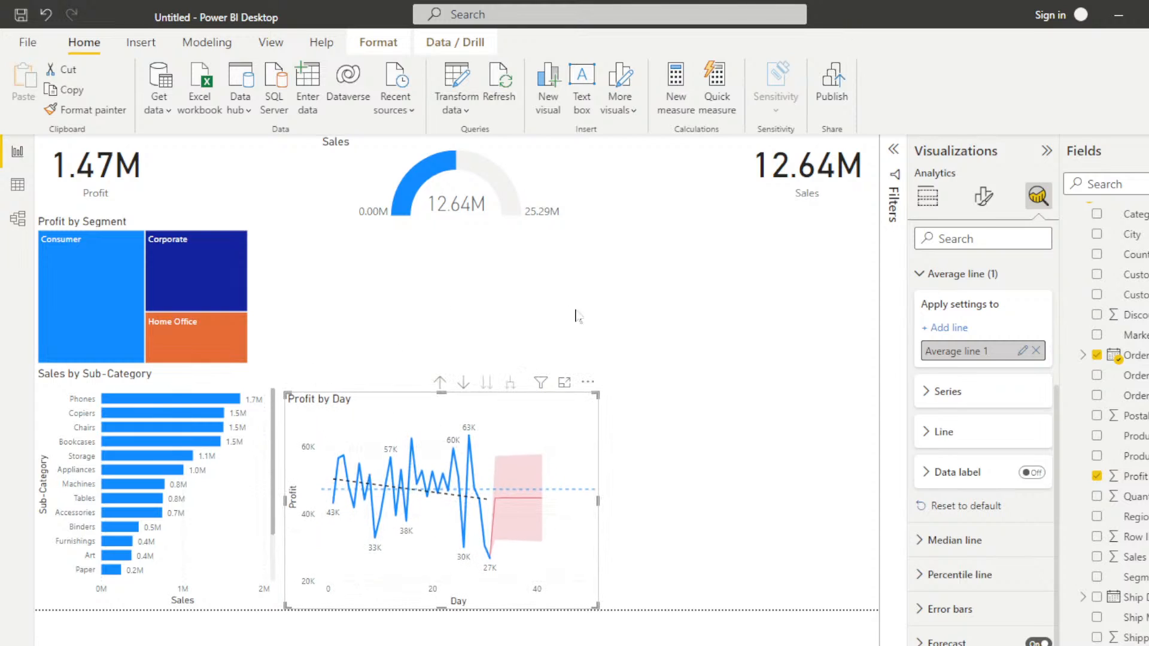
Step: Add an empty filled map visual between the Sales gauge and the Profit by Day chart
left_click(686, 362)
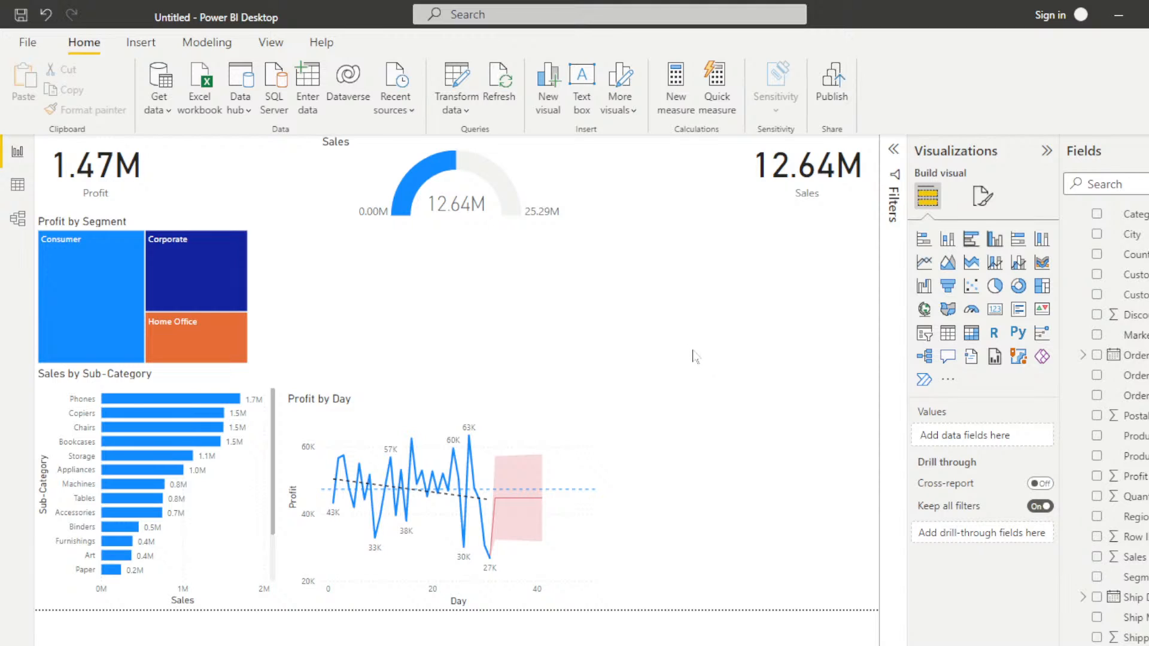
left_click(948, 310)
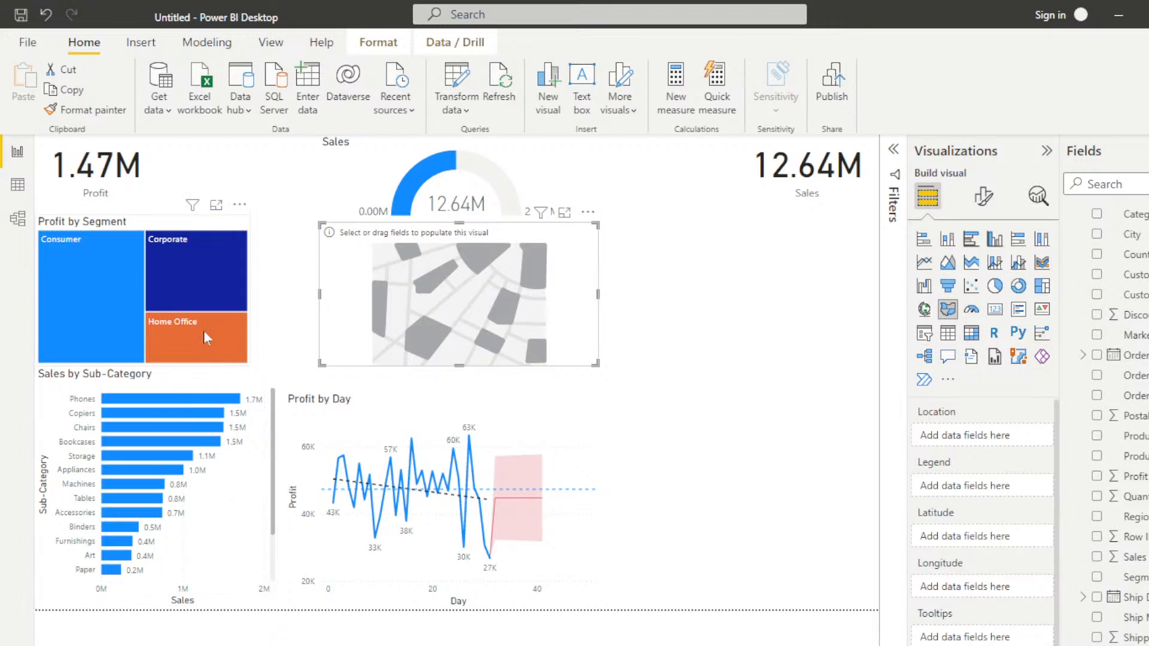
mouse_move(221, 330)
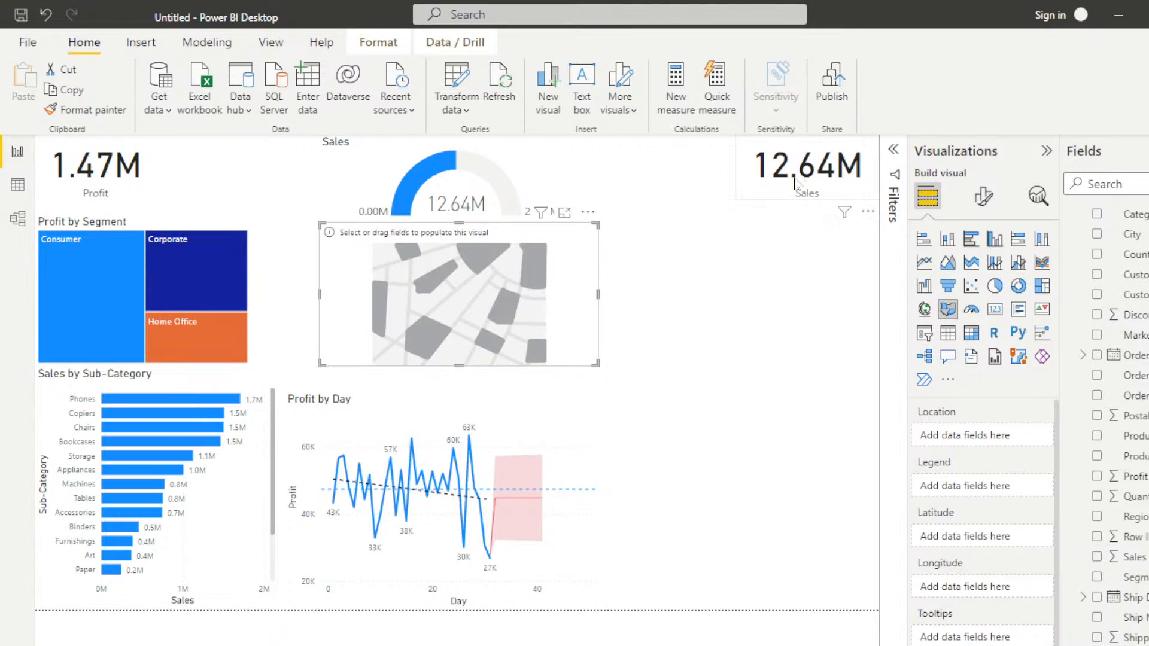
mouse_move(461, 200)
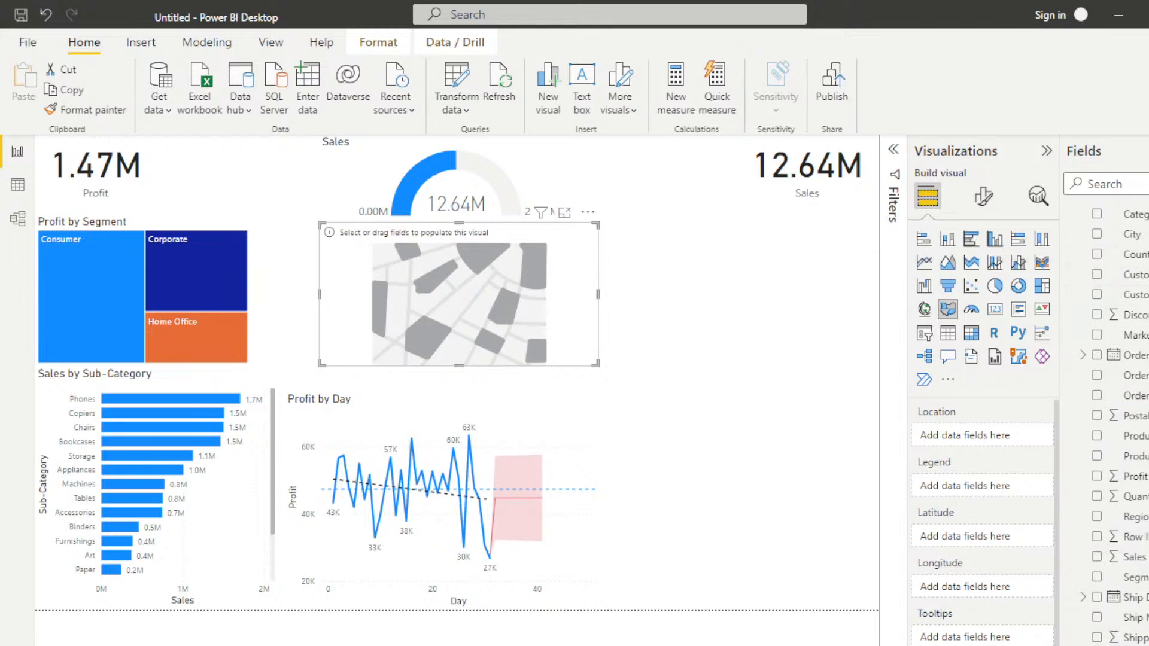
Step: Populate the filled map with State as its location and Sales as its value
left_click(1097, 645)
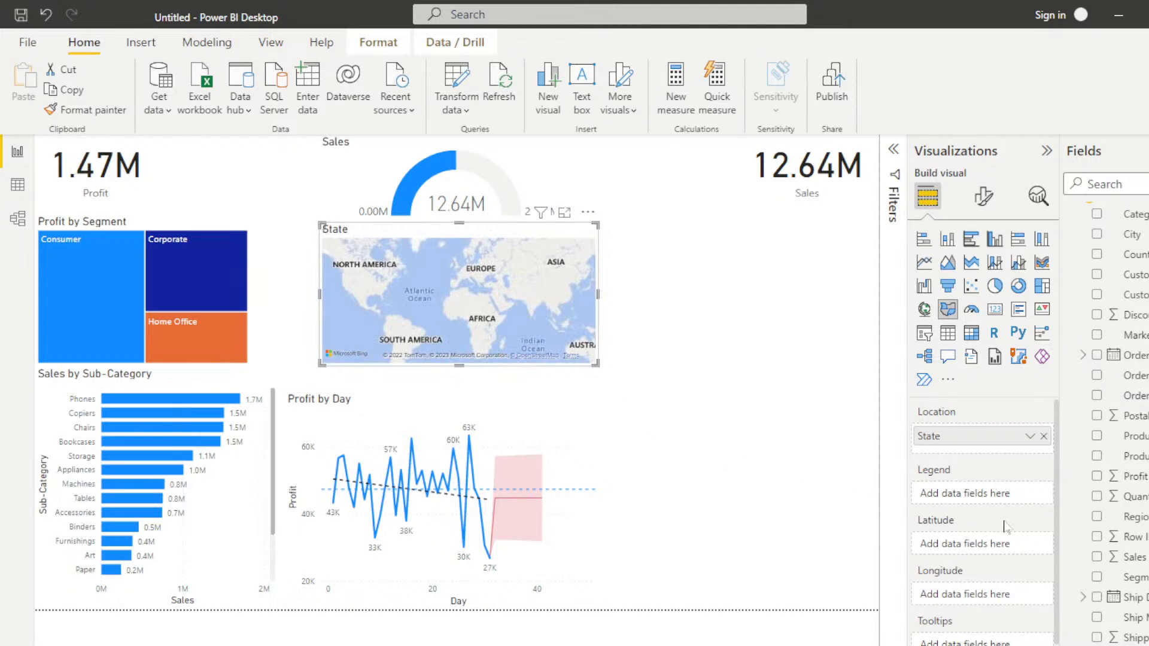
left_click(1097, 557)
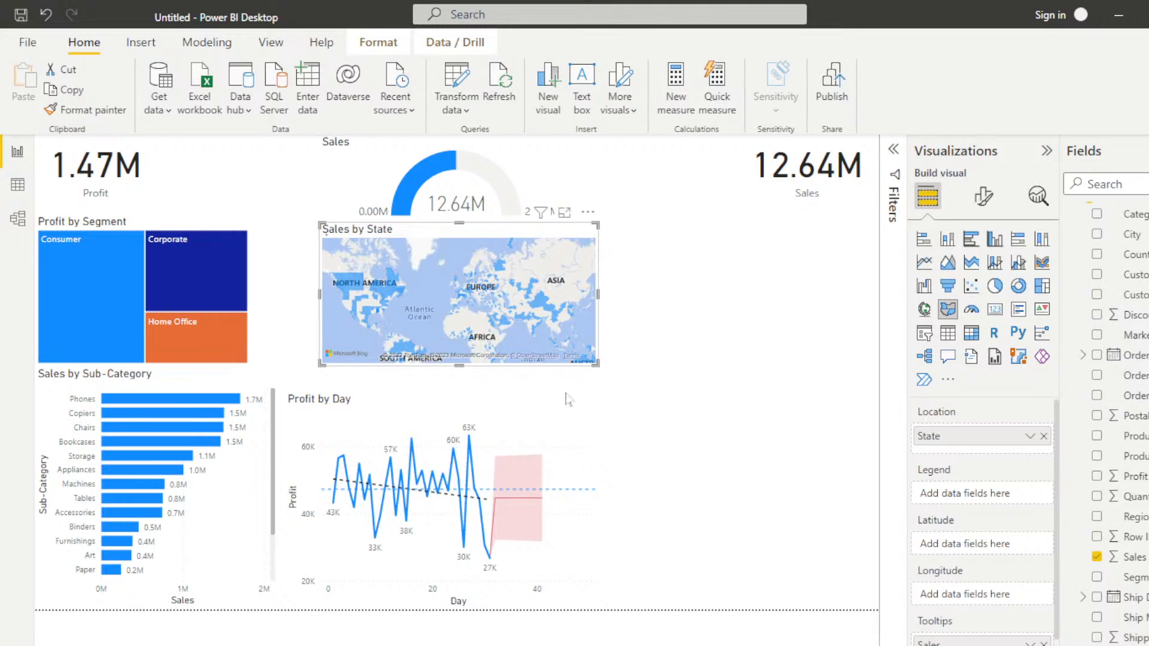
Step: Shrink the Profit by Day chart to a small tile and move it directly below the Sales card
left_click(395, 425)
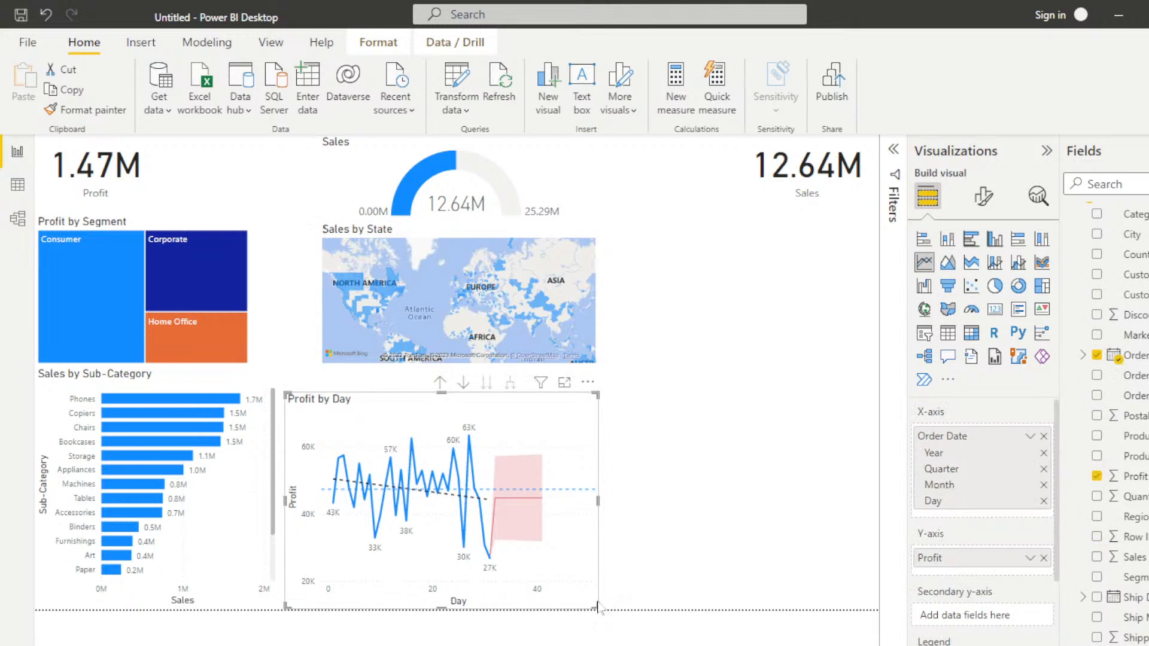
left_click_drag(596, 607, 421, 504)
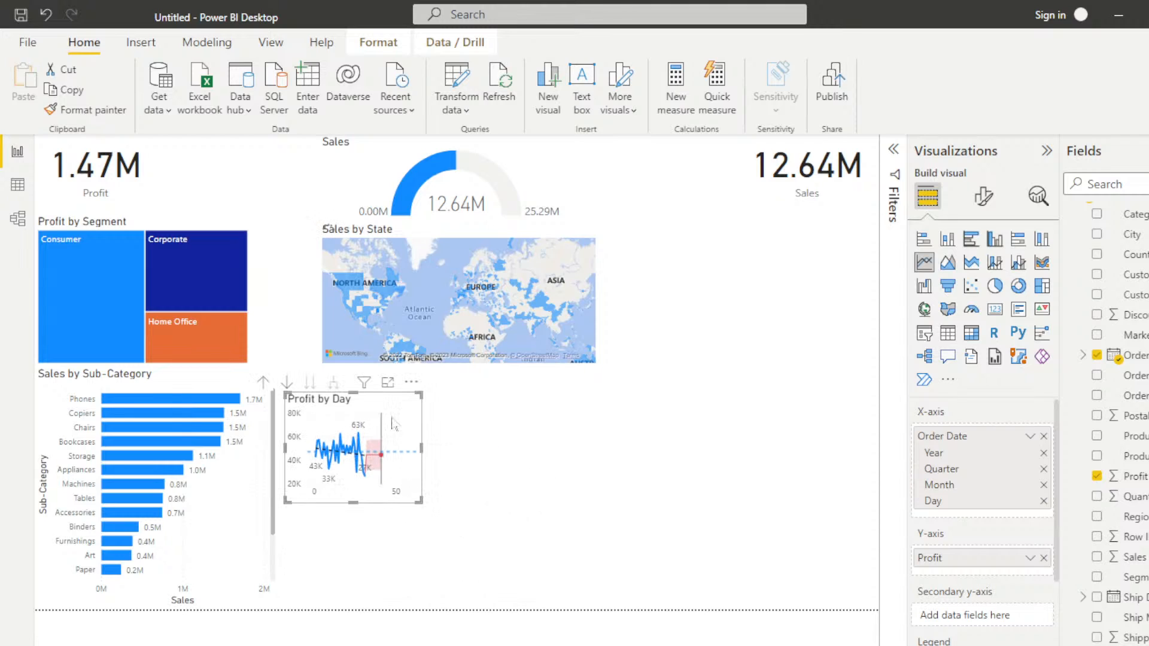
left_click_drag(379, 392, 832, 213)
Step: Enlarge the Sales by State map and examine the sales of individual states in South America
left_click(532, 335)
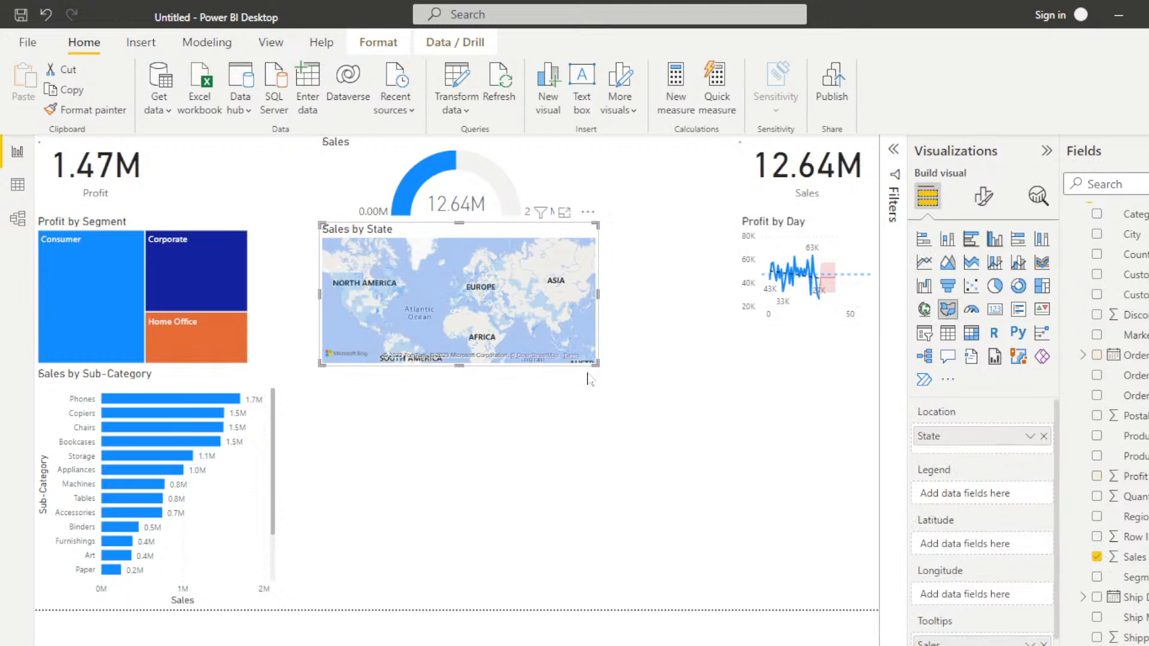
left_click_drag(596, 363, 782, 573)
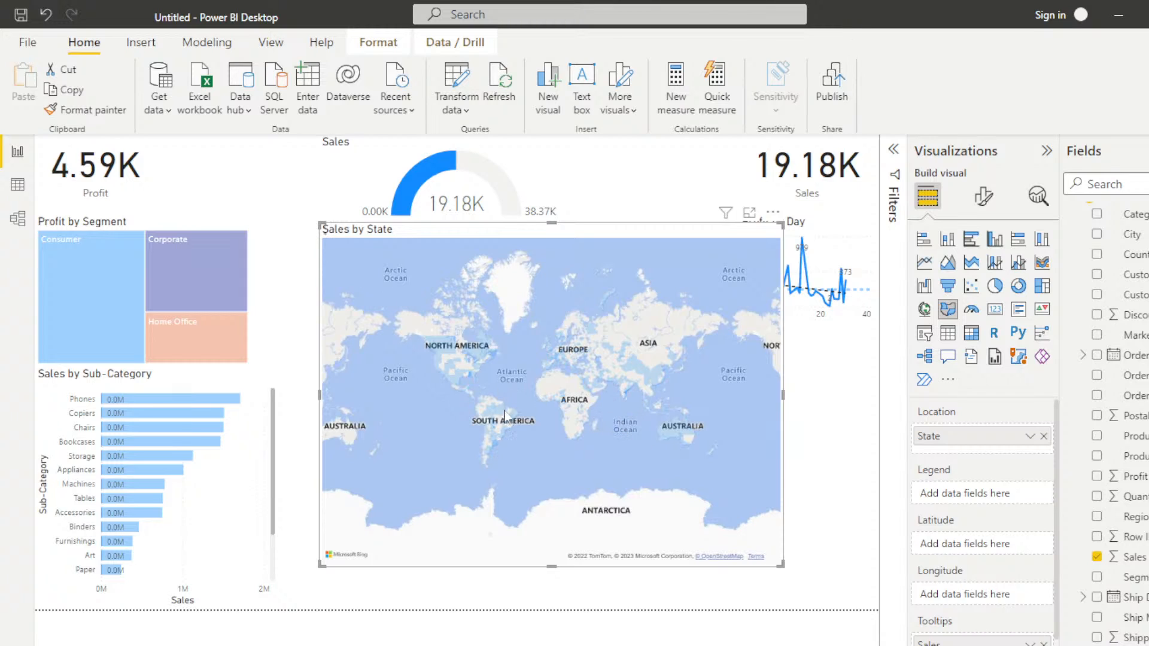
mouse_move(499, 434)
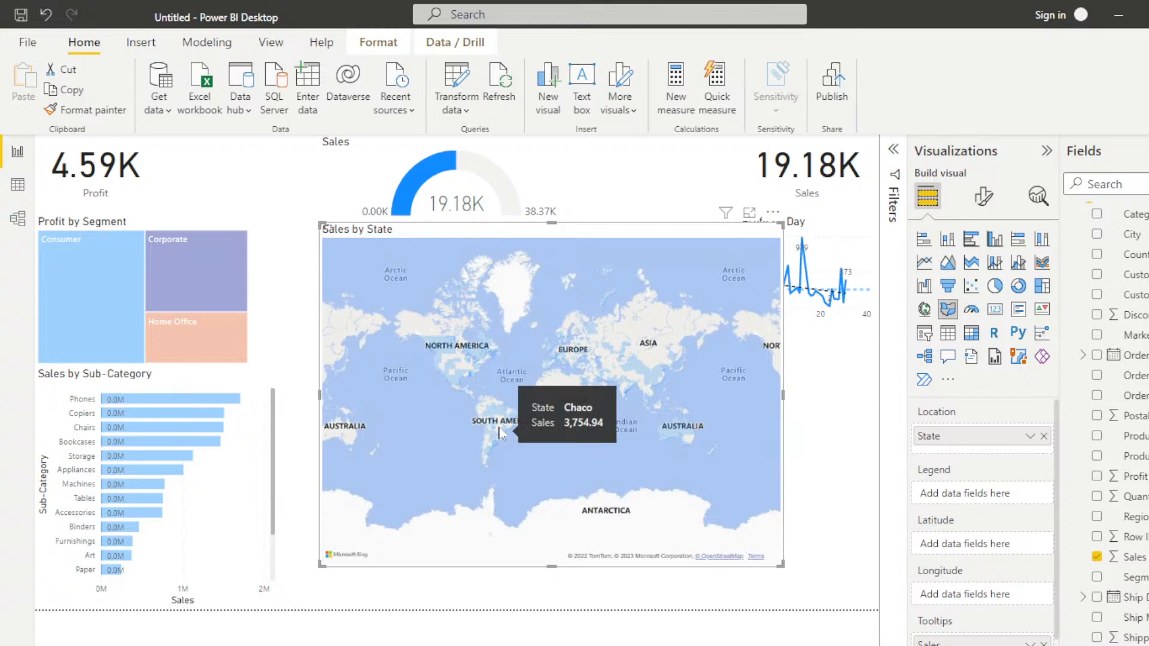
scroll(498, 433, "up", 8)
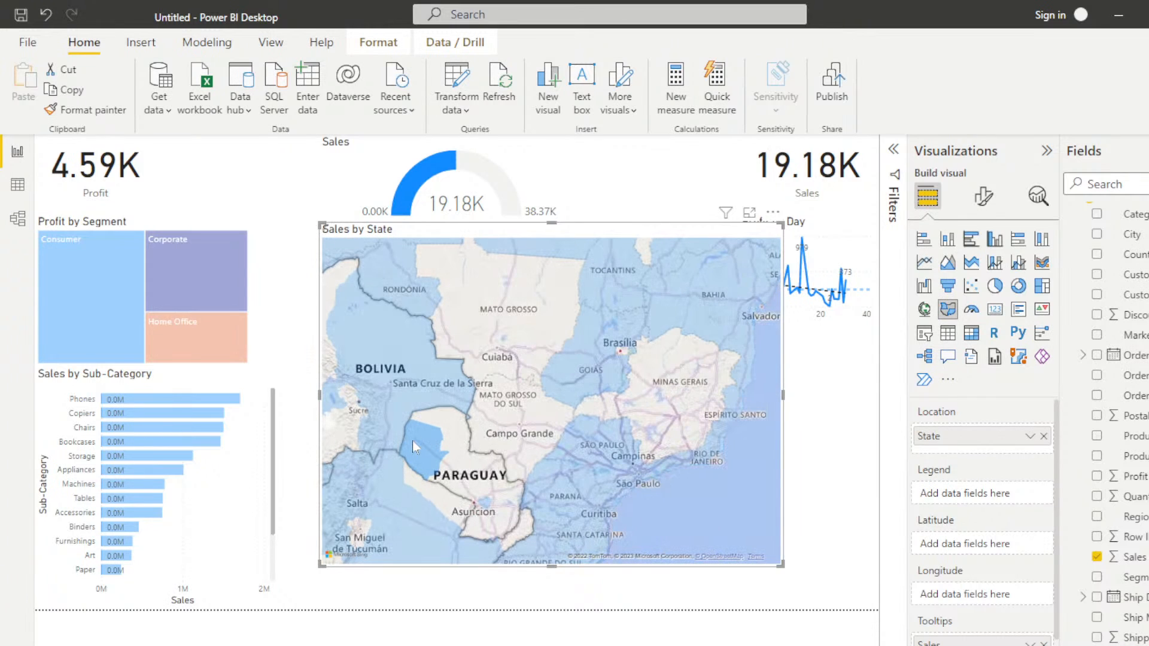
mouse_move(412, 440)
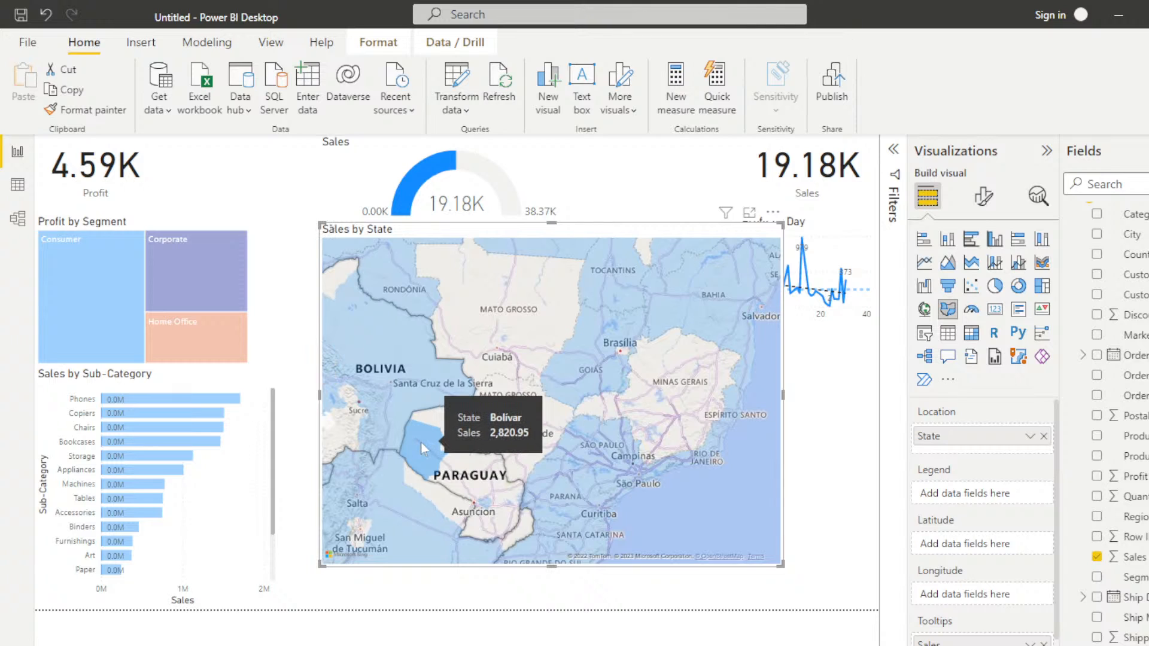
scroll(421, 443, "down", 5)
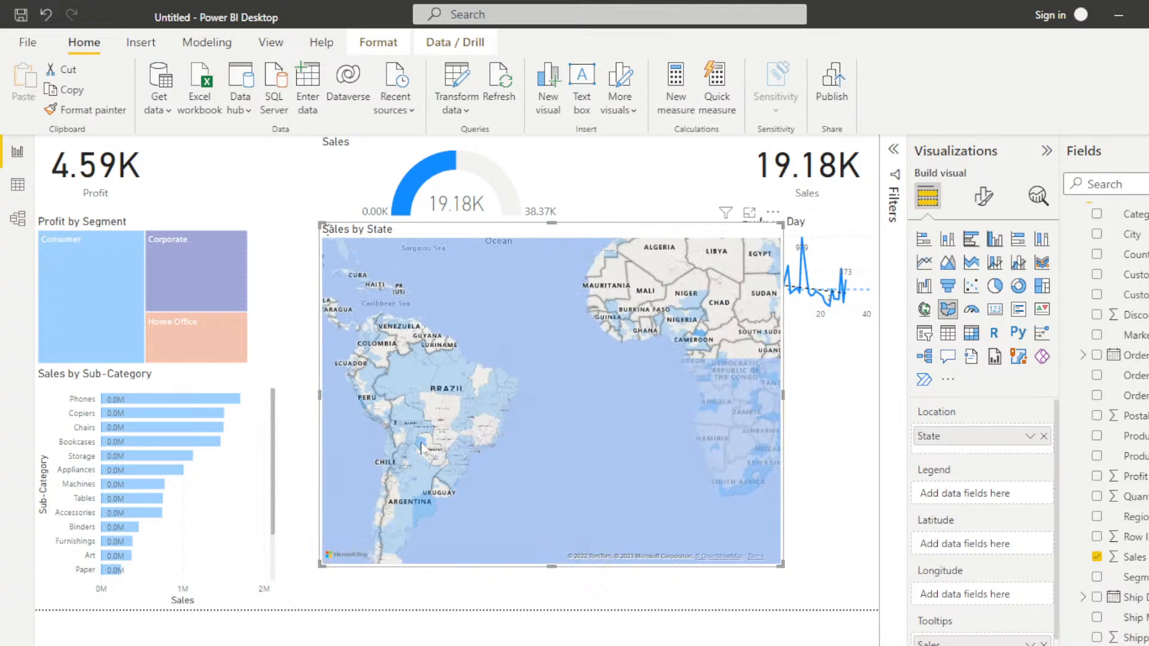
scroll(421, 447, "down", 2)
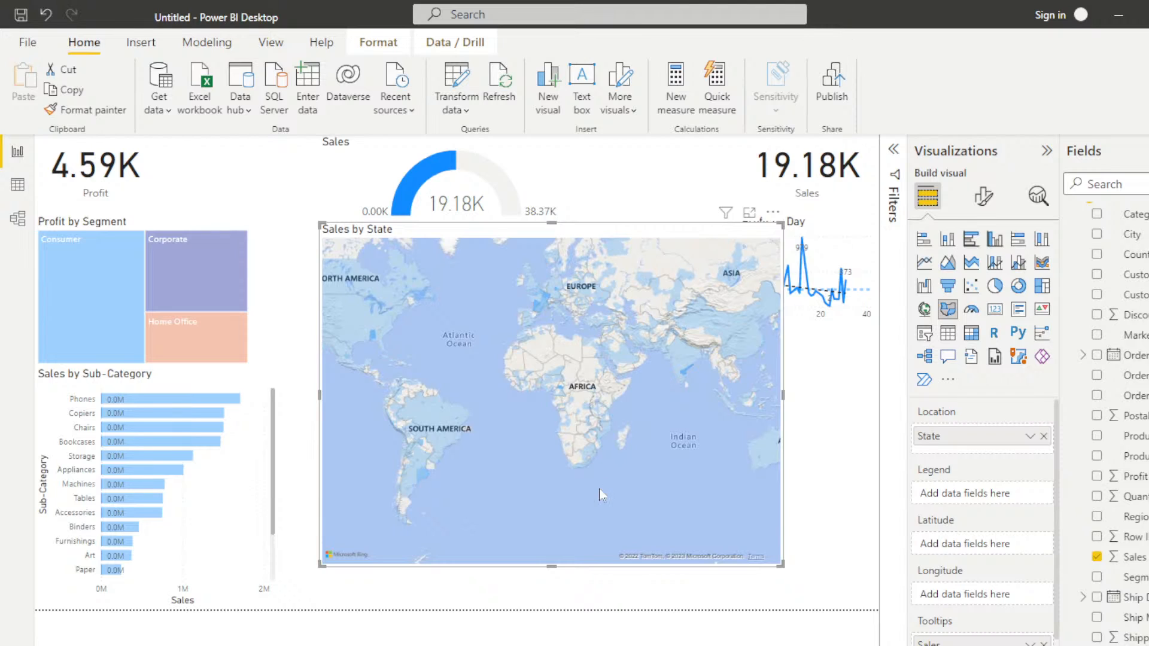
Step: Set the Sales by State map's style to Grayscale in its map settings
left_click(983, 196)
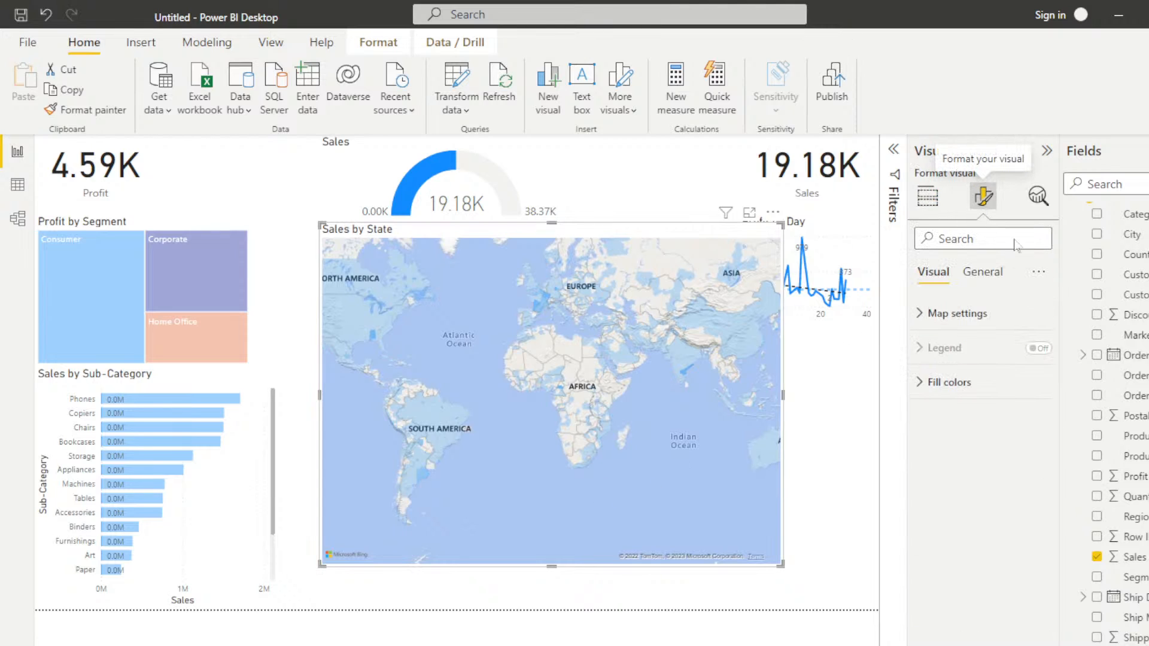
left_click(956, 314)
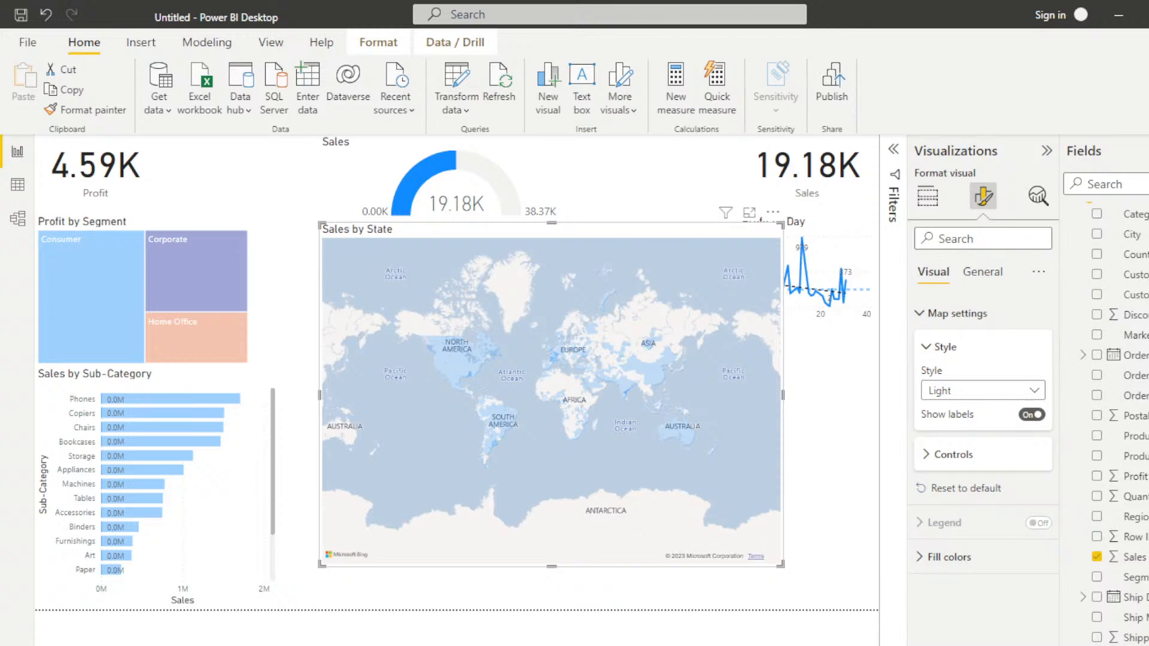
mouse_move(631, 645)
left_click(1035, 392)
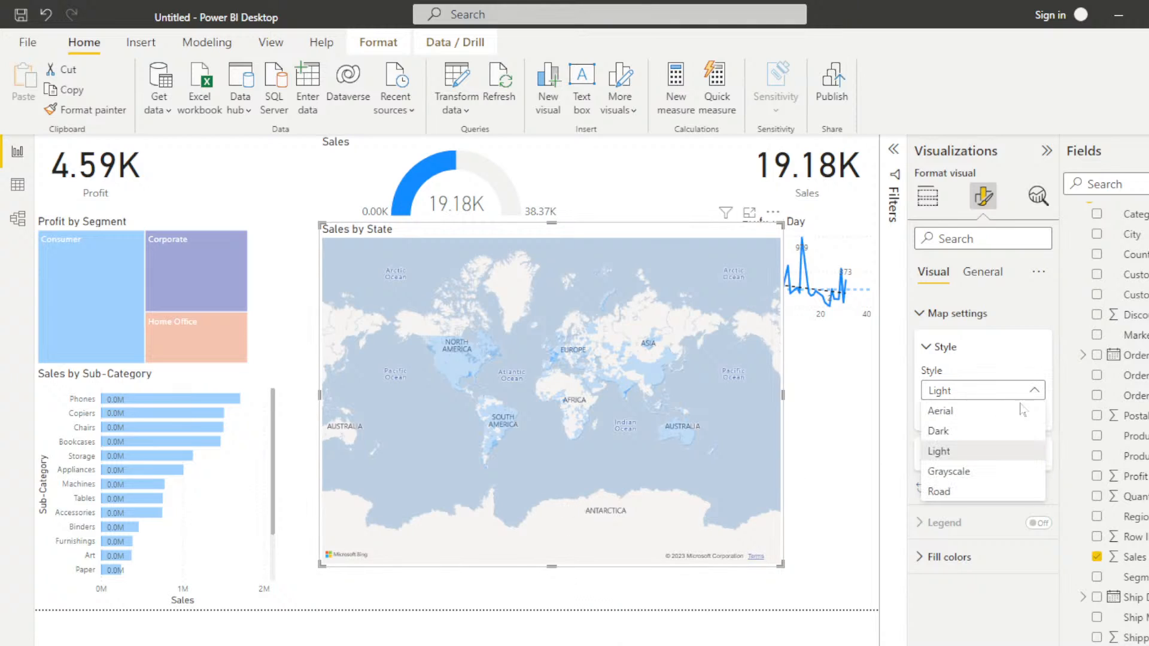
left_click(955, 472)
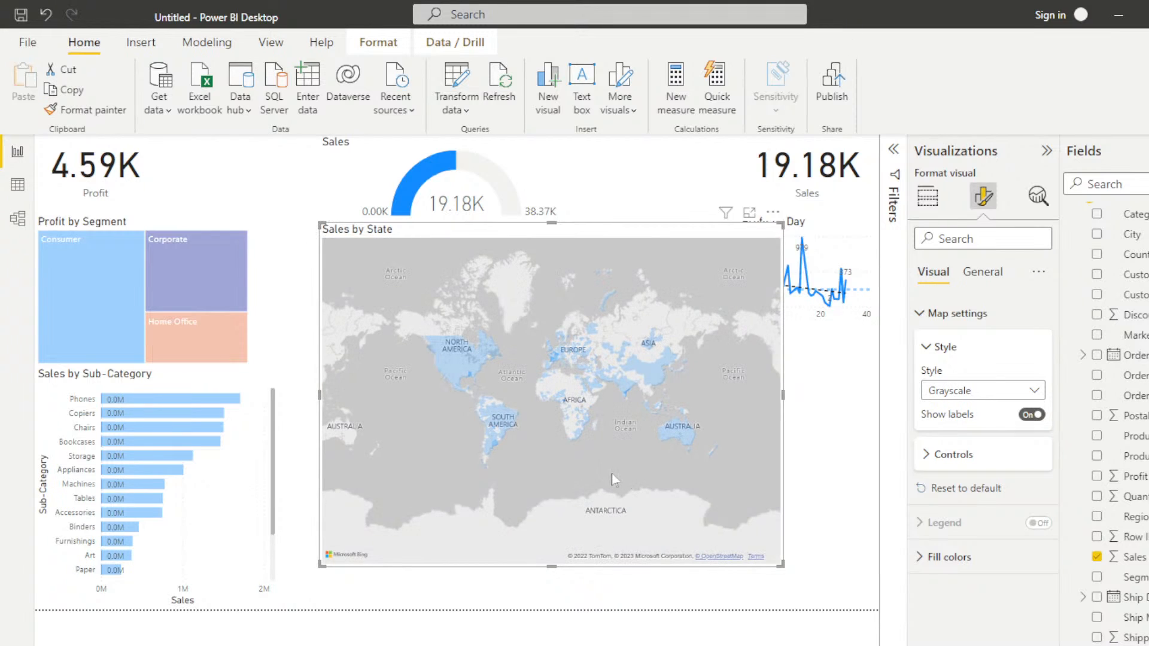
scroll(616, 480, "up", 1)
scroll(616, 481, "down", 2)
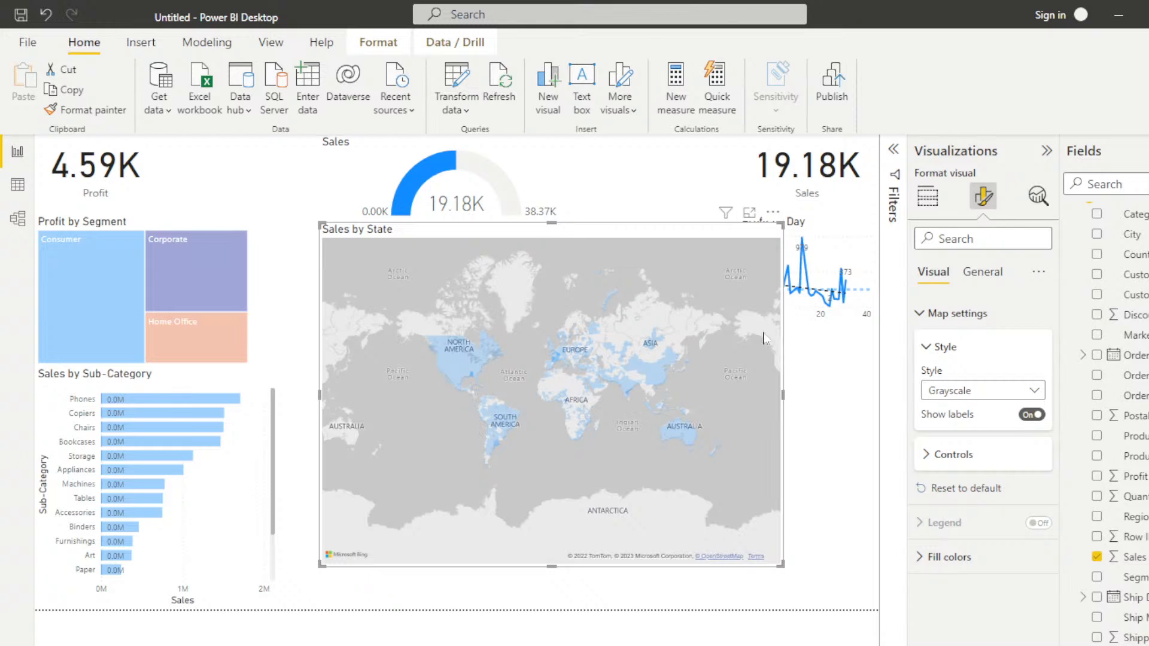
Step: Review the map's control settings and set its default fill color to the recently used red
left_click(925, 456)
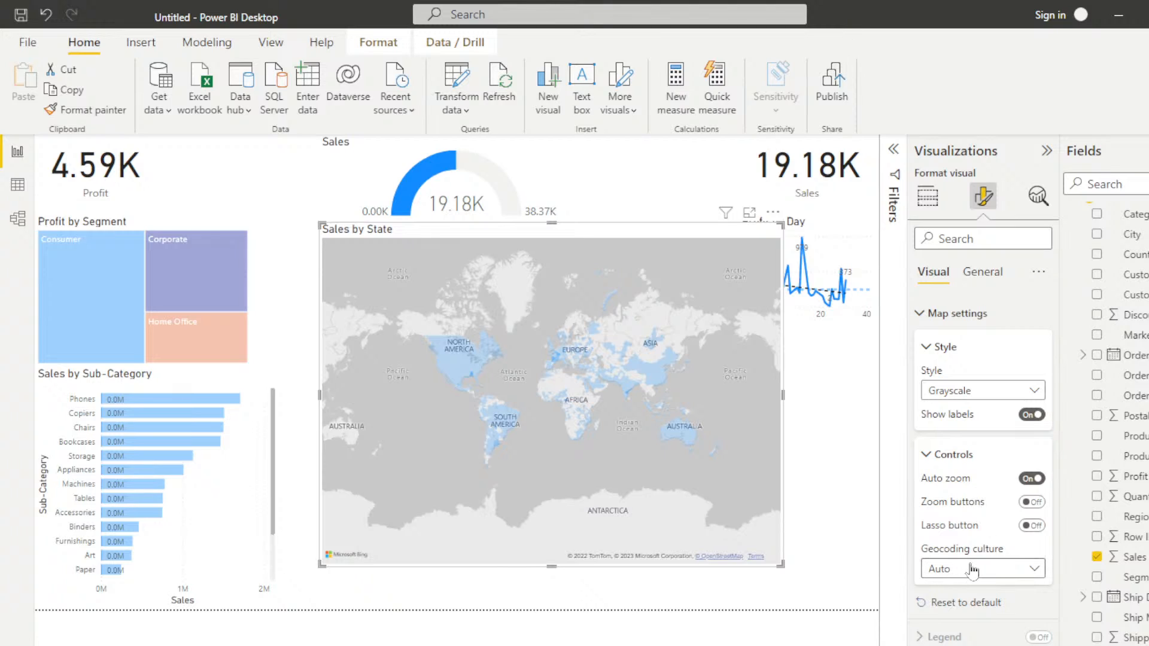
left_click(927, 454)
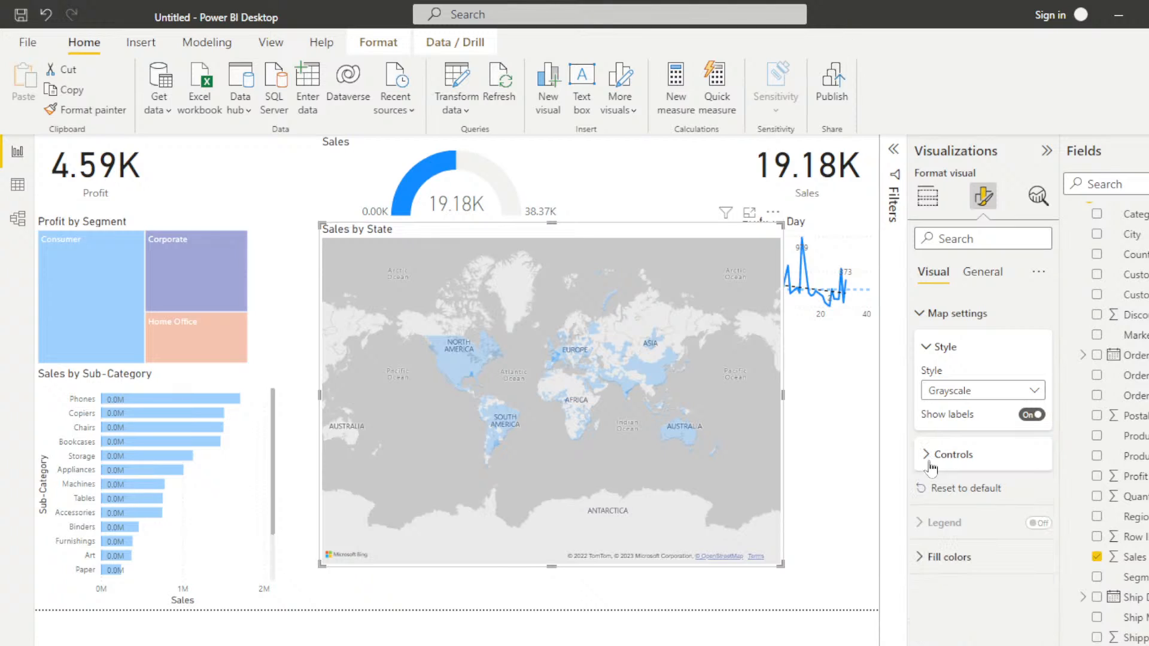
left_click(921, 557)
left_click(957, 635)
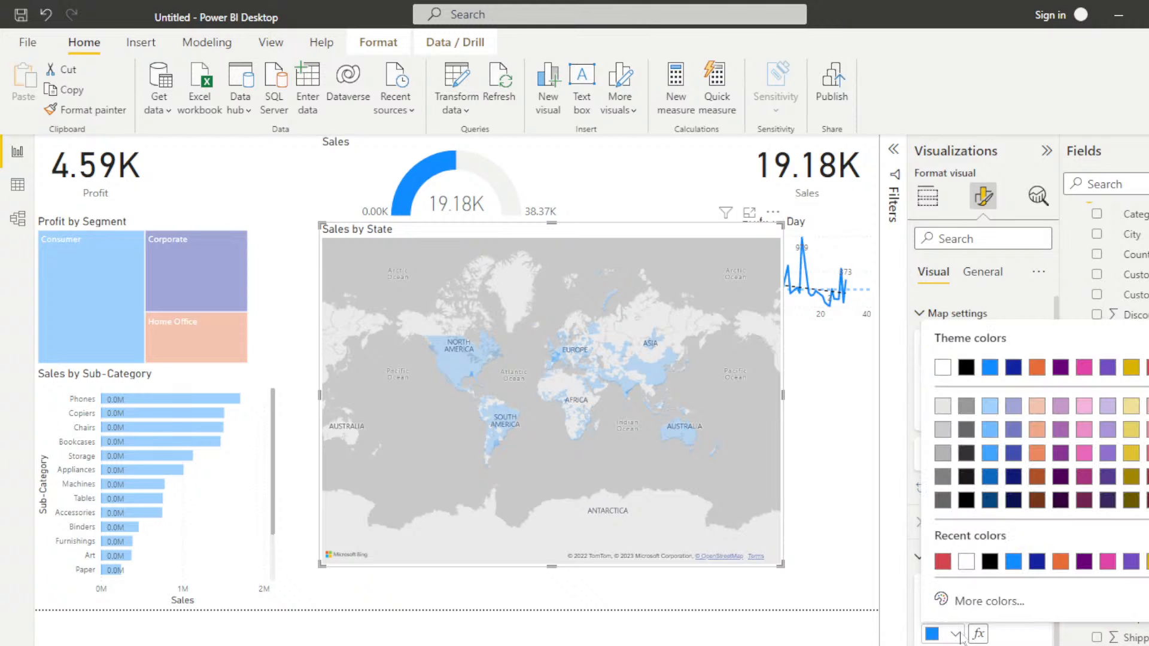
left_click(943, 561)
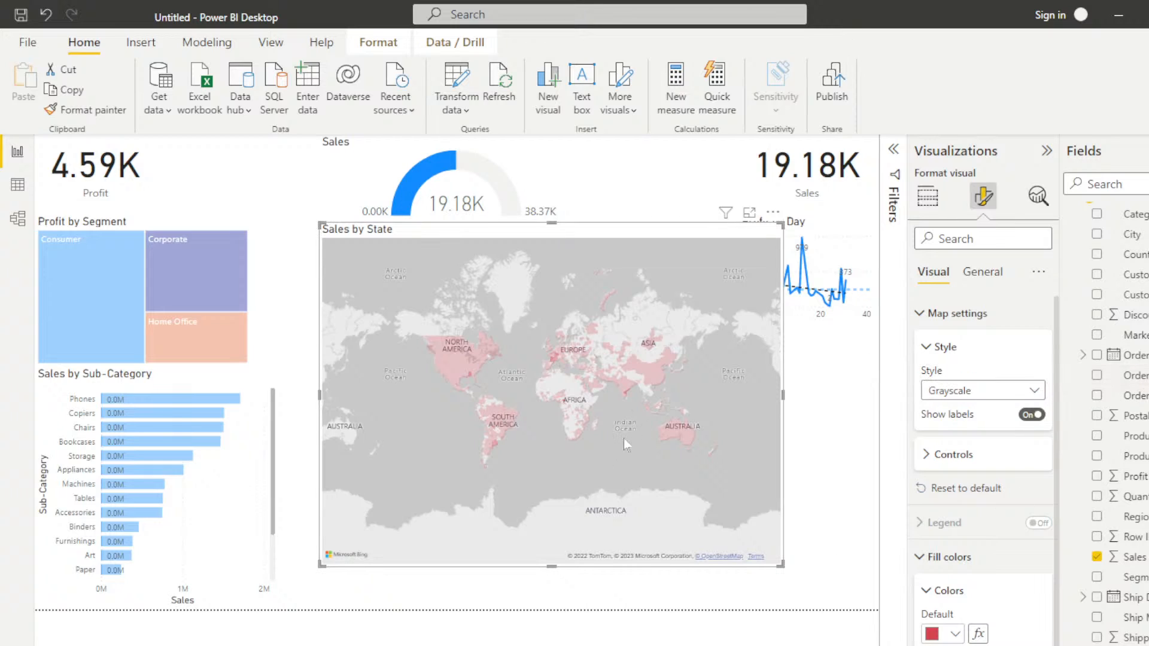
left_click(920, 557)
Step: Check which analytics options and general formatting settings the map offers
left_click(1037, 197)
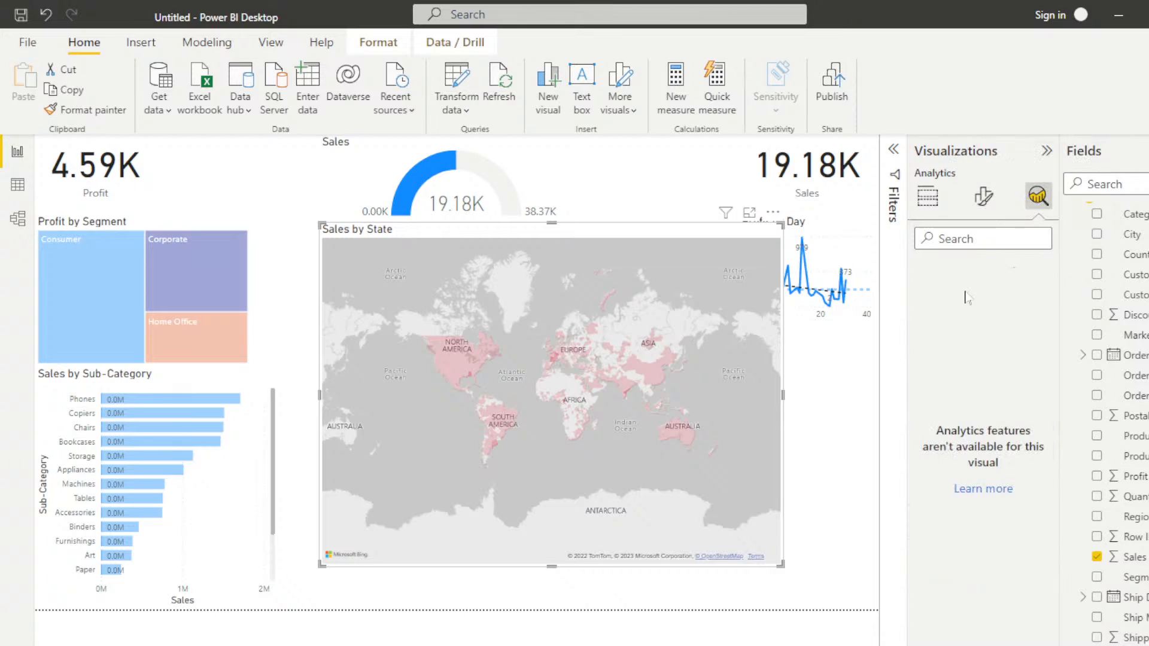
left_click(984, 199)
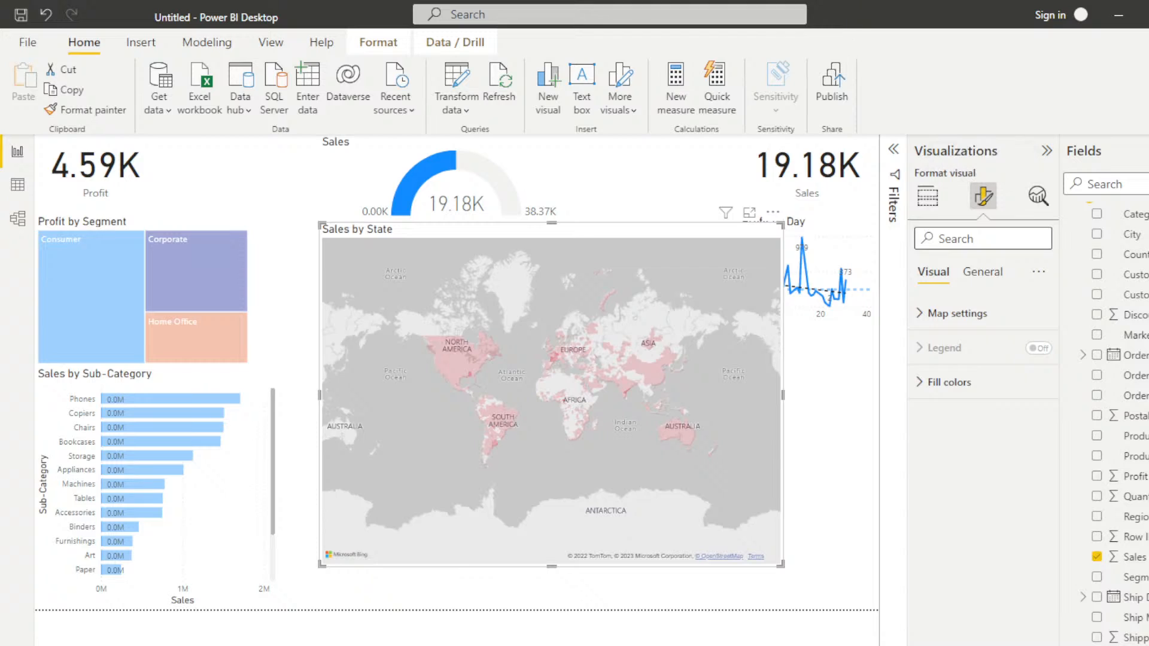
left_click(982, 272)
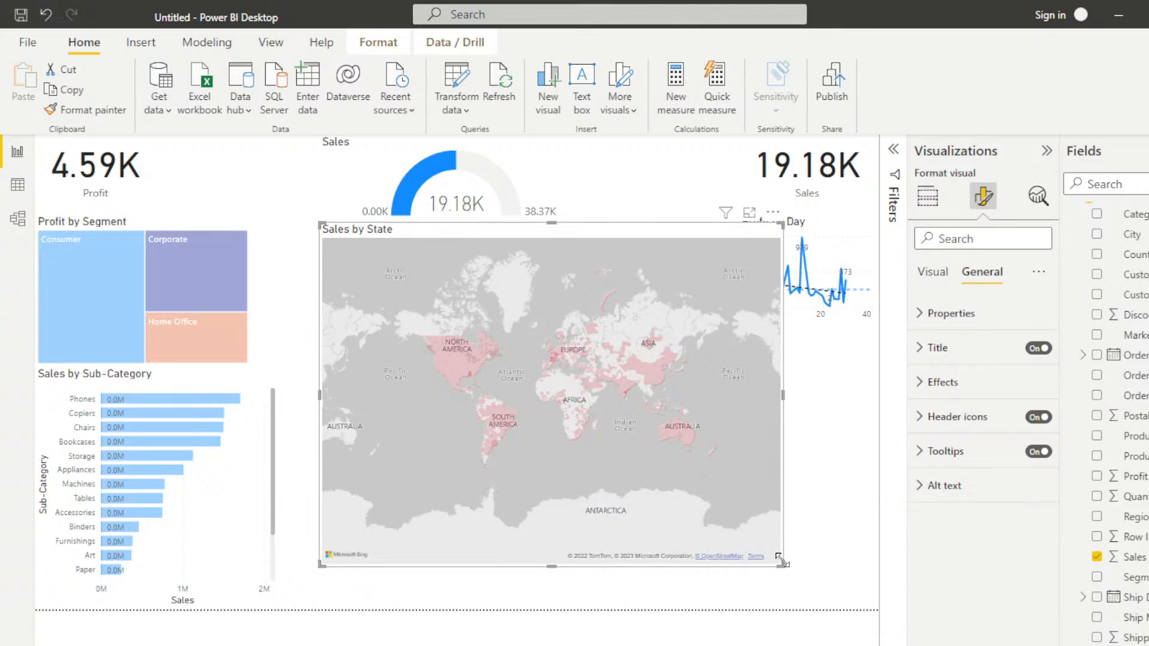
Step: Fit the Sales by State map into the page's lower-right corner and enlarge Profit by Day between it and the Sales by Sub-Category chart
left_click_drag(780, 562, 520, 380)
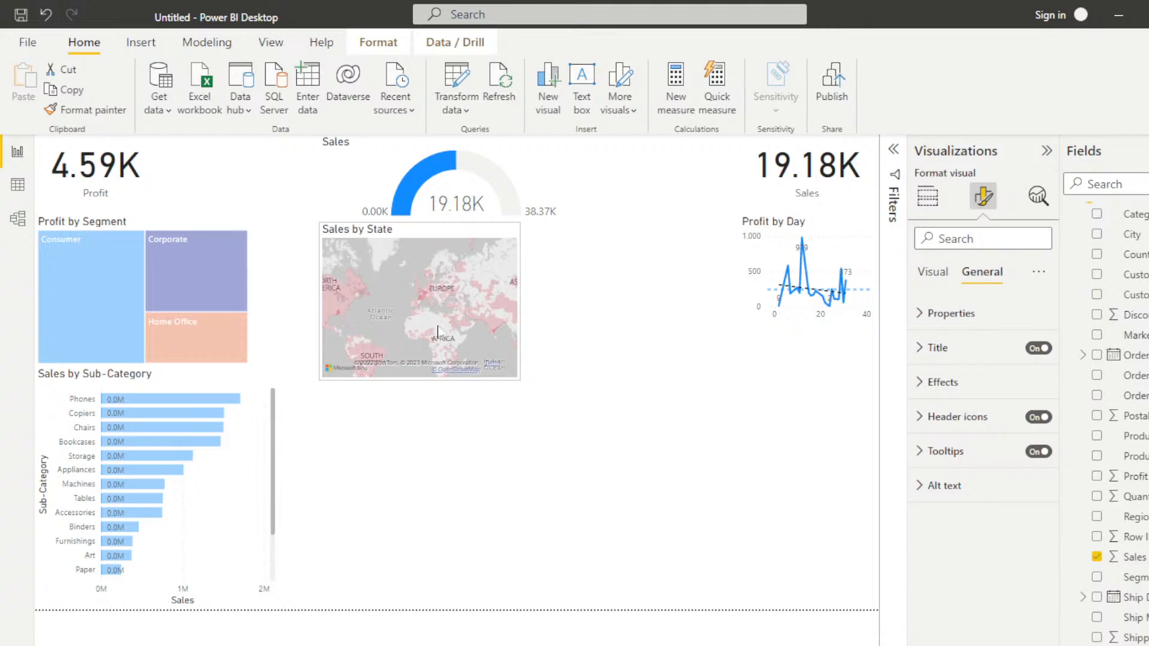
left_click(463, 293)
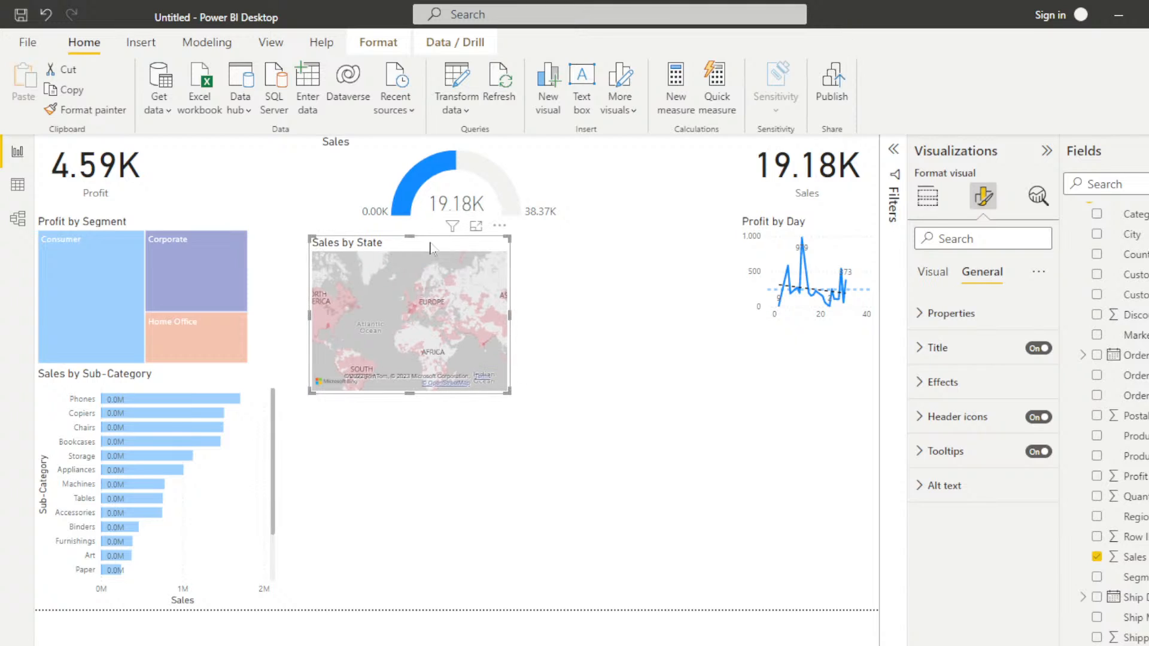
left_click_drag(442, 237, 798, 465)
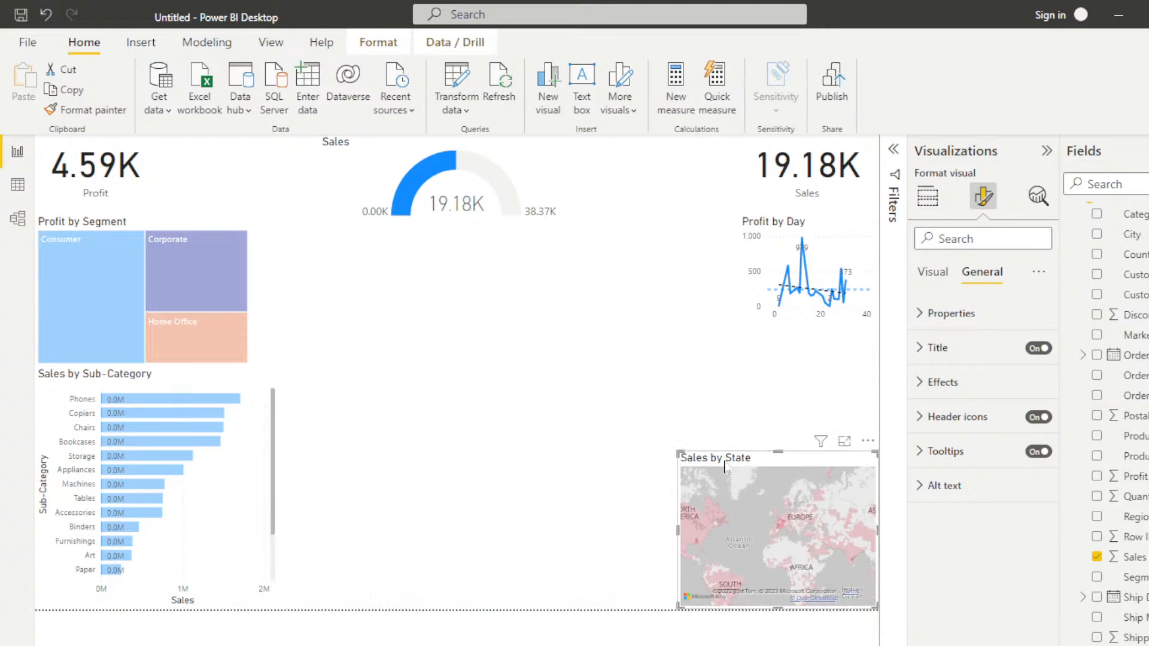
left_click_drag(673, 449, 623, 402)
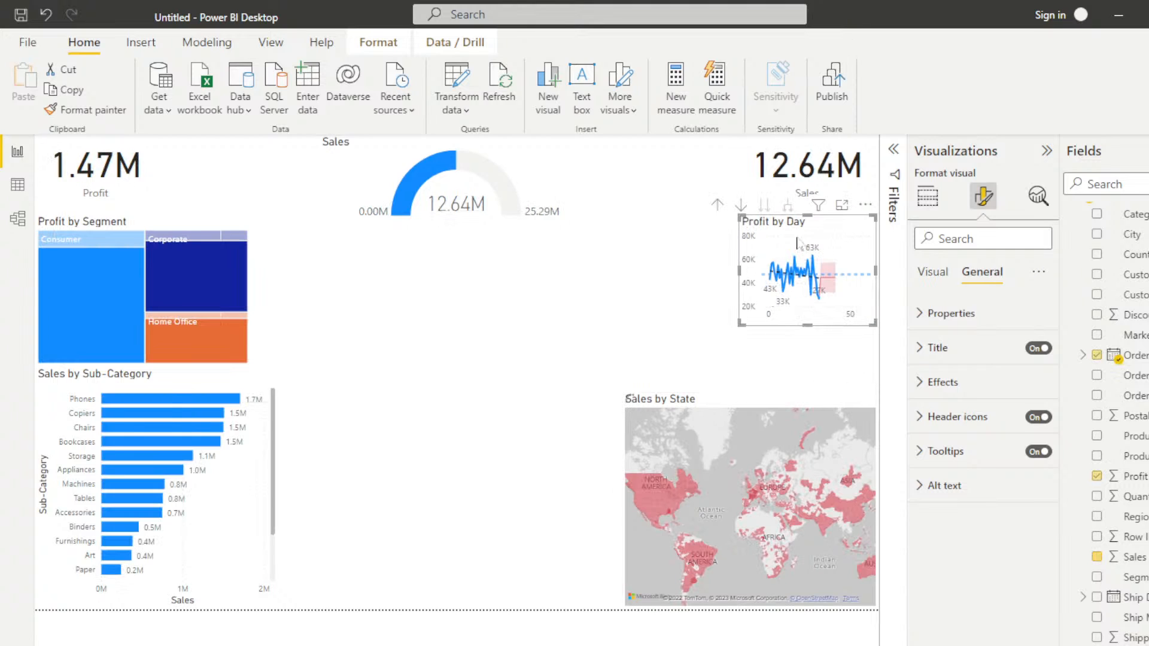
left_click_drag(827, 244, 620, 402)
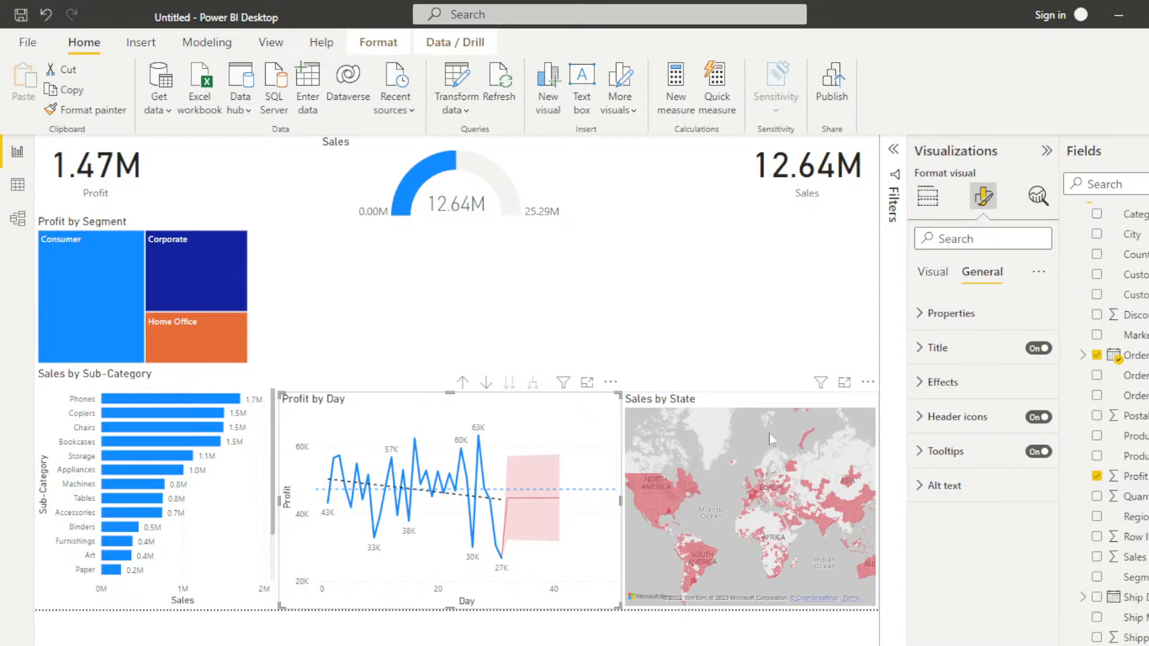
Step: Add an empty scatter chart and place it between the Sales gauge and the Profit by Day chart
left_click(609, 293)
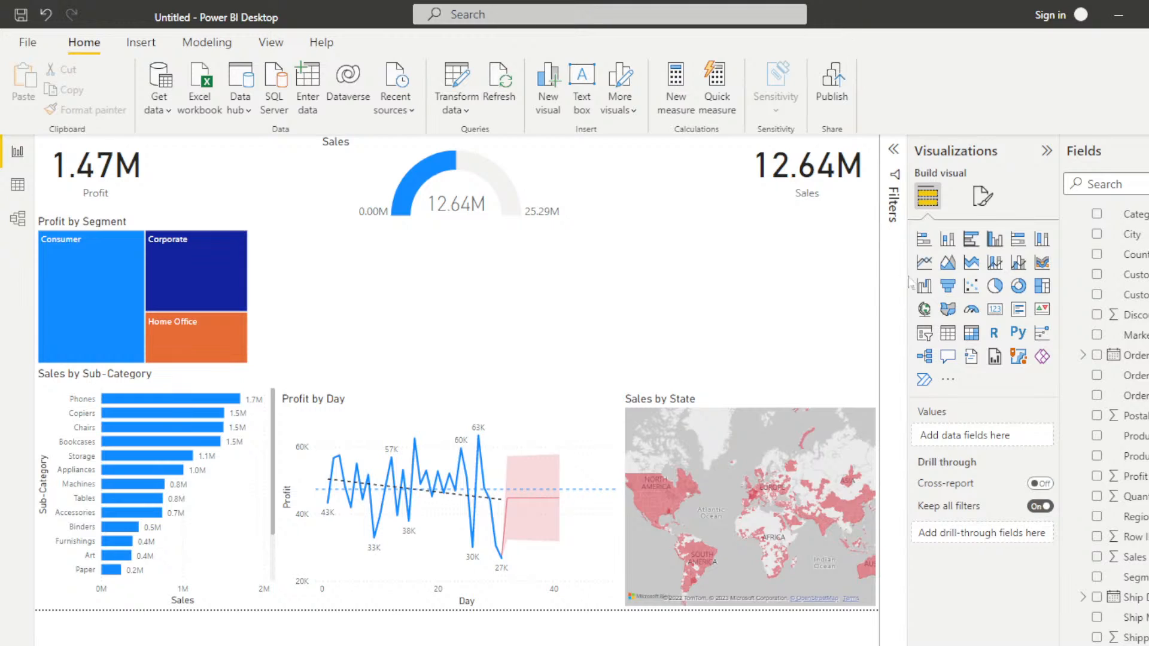
left_click(970, 286)
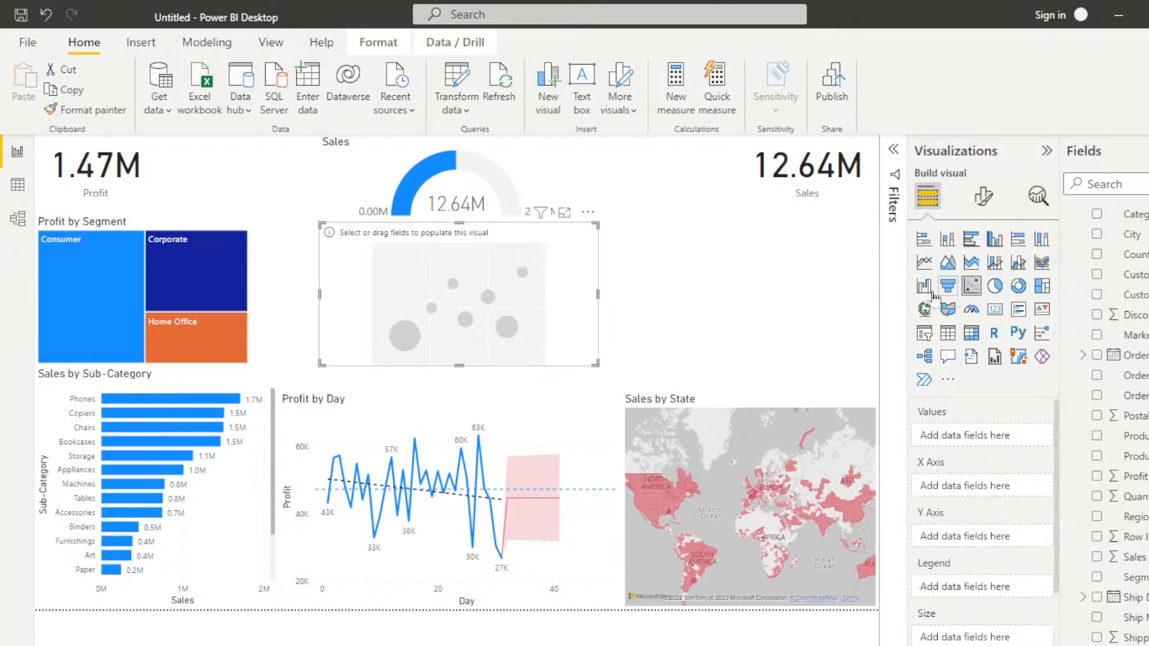
left_click_drag(577, 273, 535, 289)
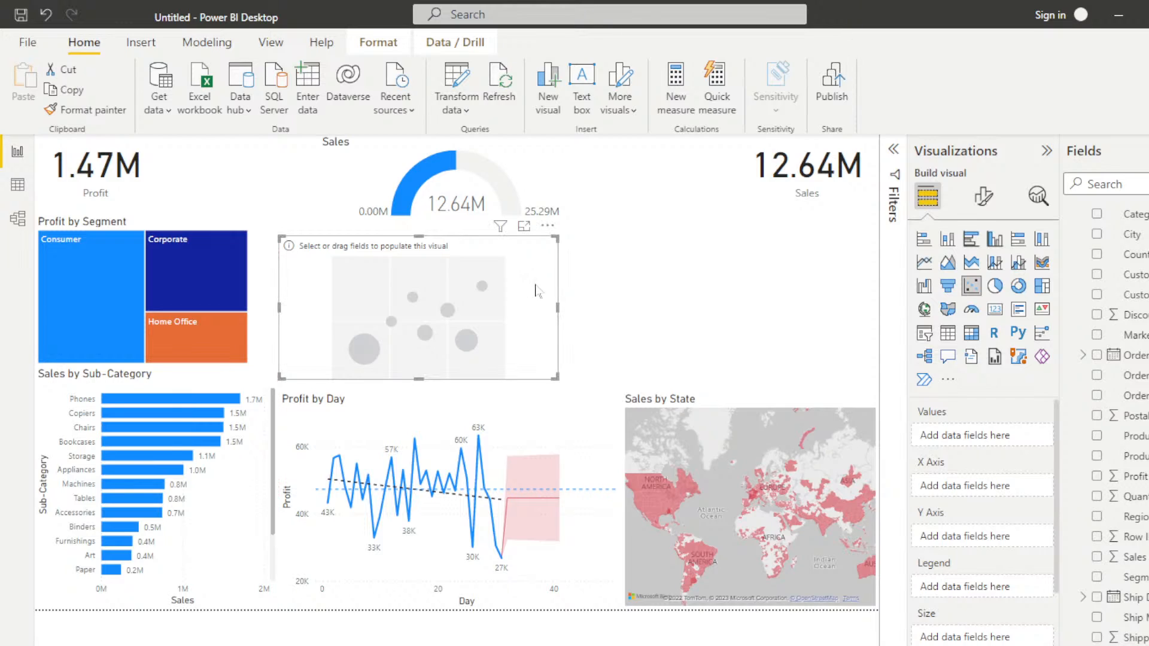
Step: Plot Profit on the scatter chart's X axis and Sales on its Y axis, replacing a trial Customer Name field with Sub-Category as legend
left_click(1097, 477)
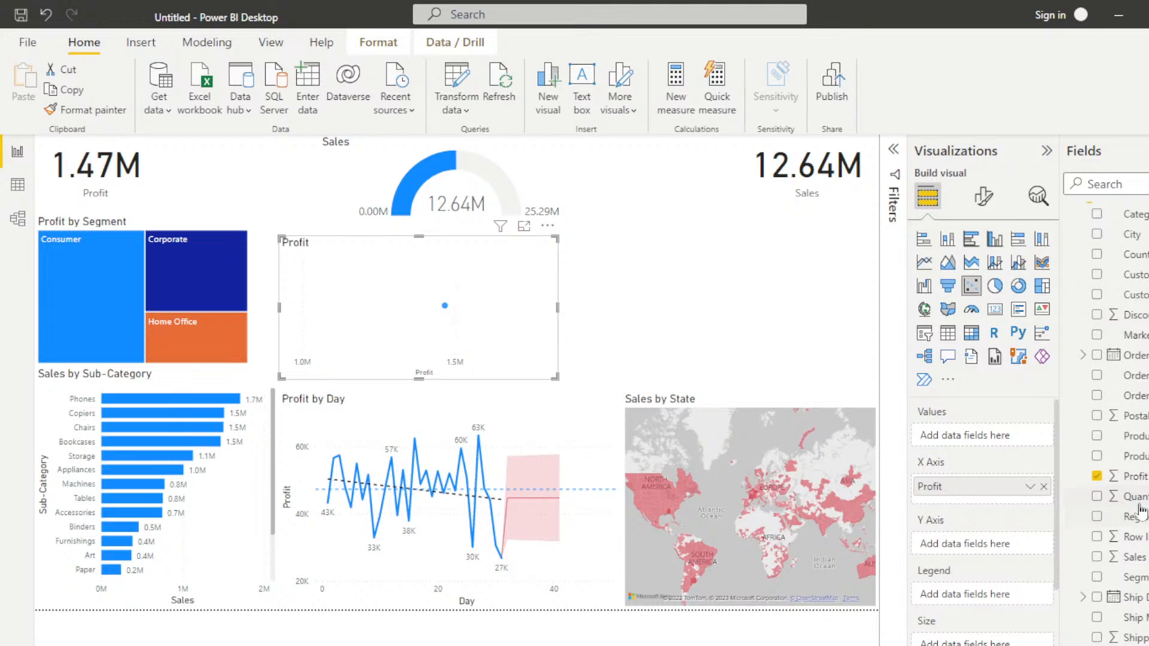
left_click(1096, 295)
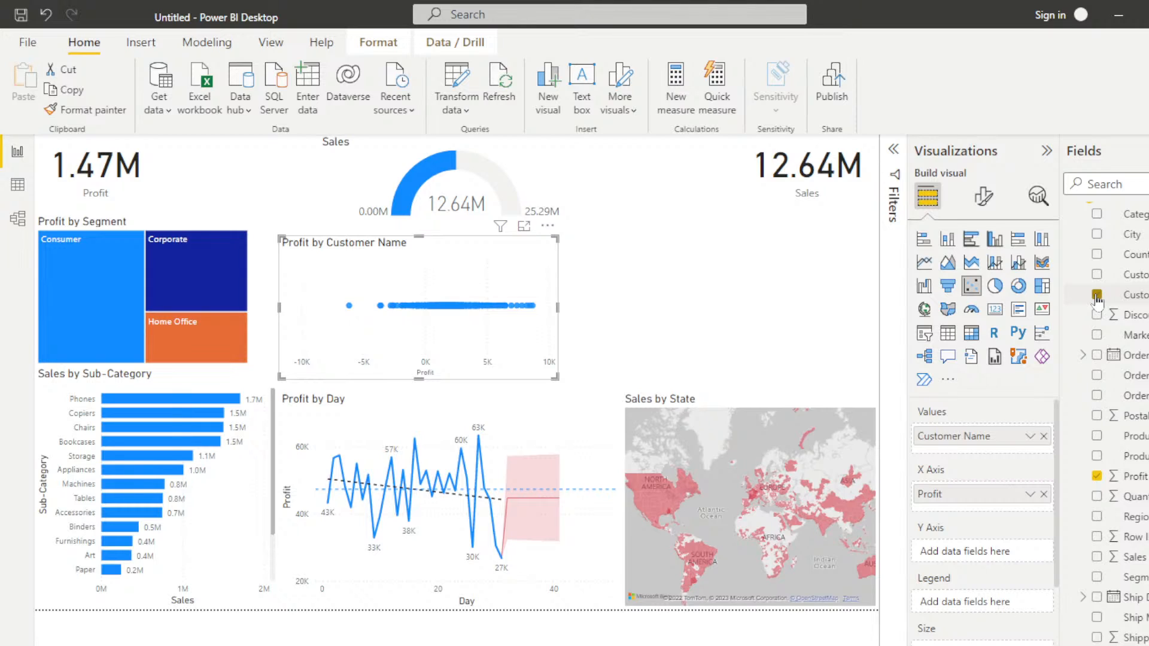
left_click(1096, 295)
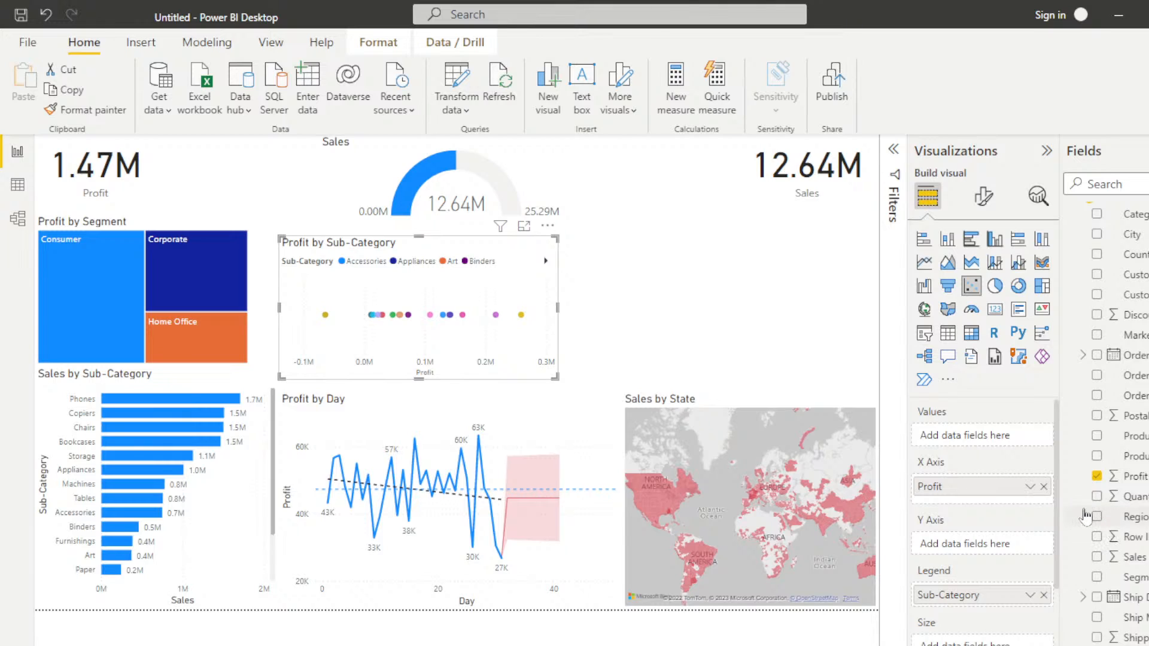
left_click(1096, 558)
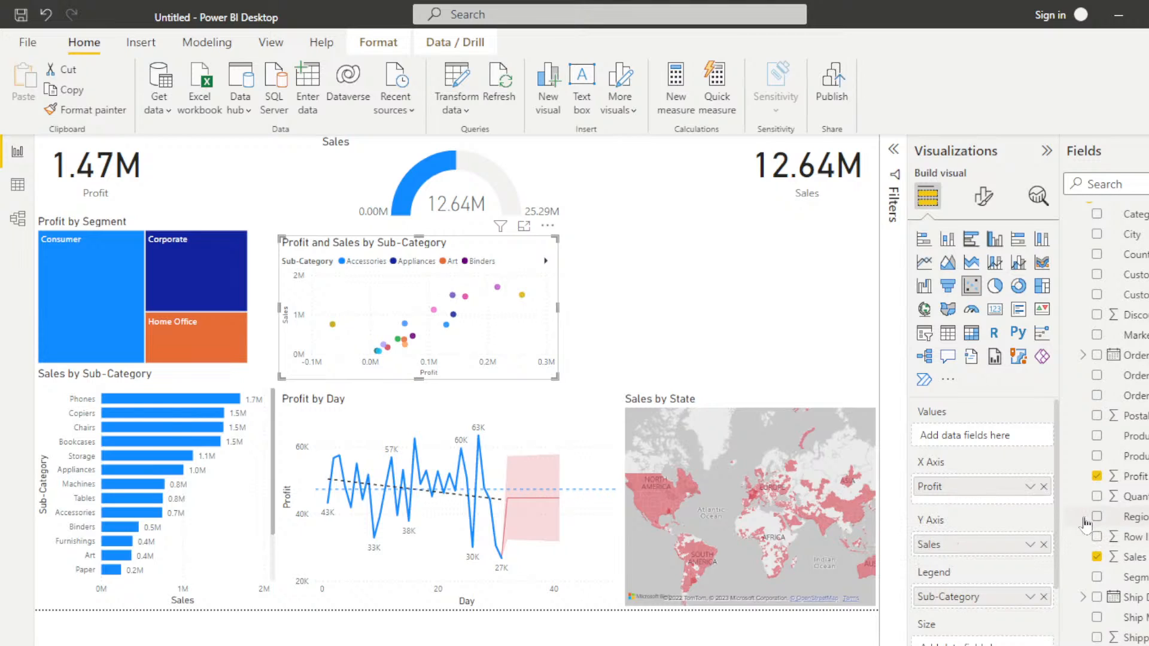
Step: Assign Sub-Category to both the Values and Legend of the scatter chart, removing a trial Customer Name field
left_click(1044, 597)
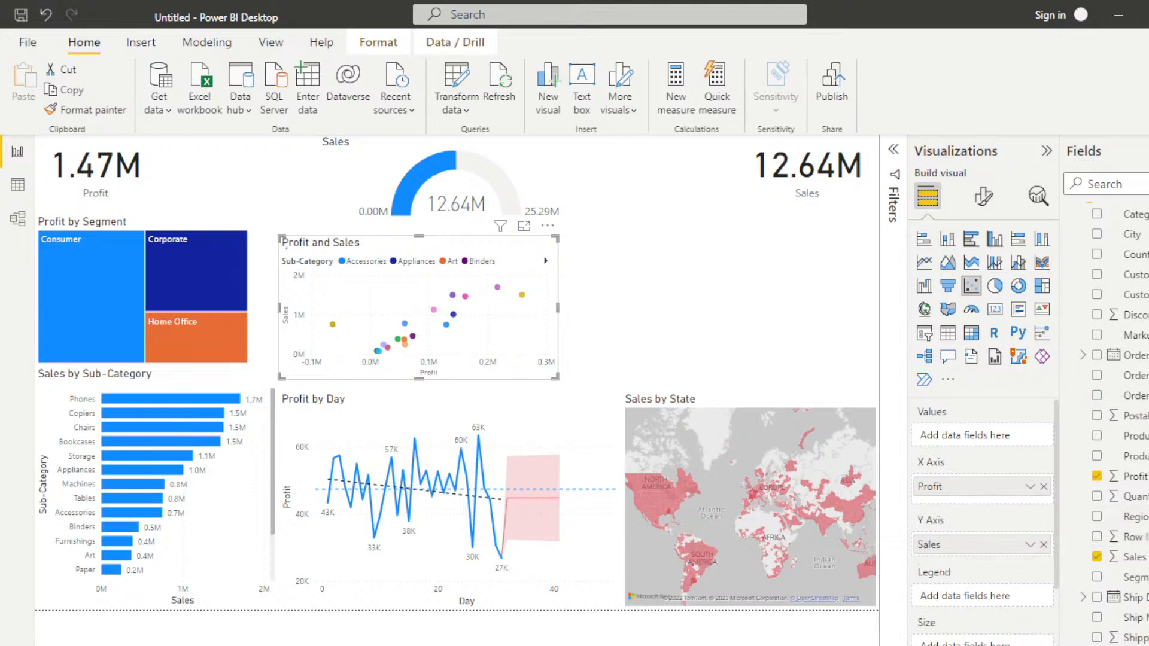
left_click(1097, 299)
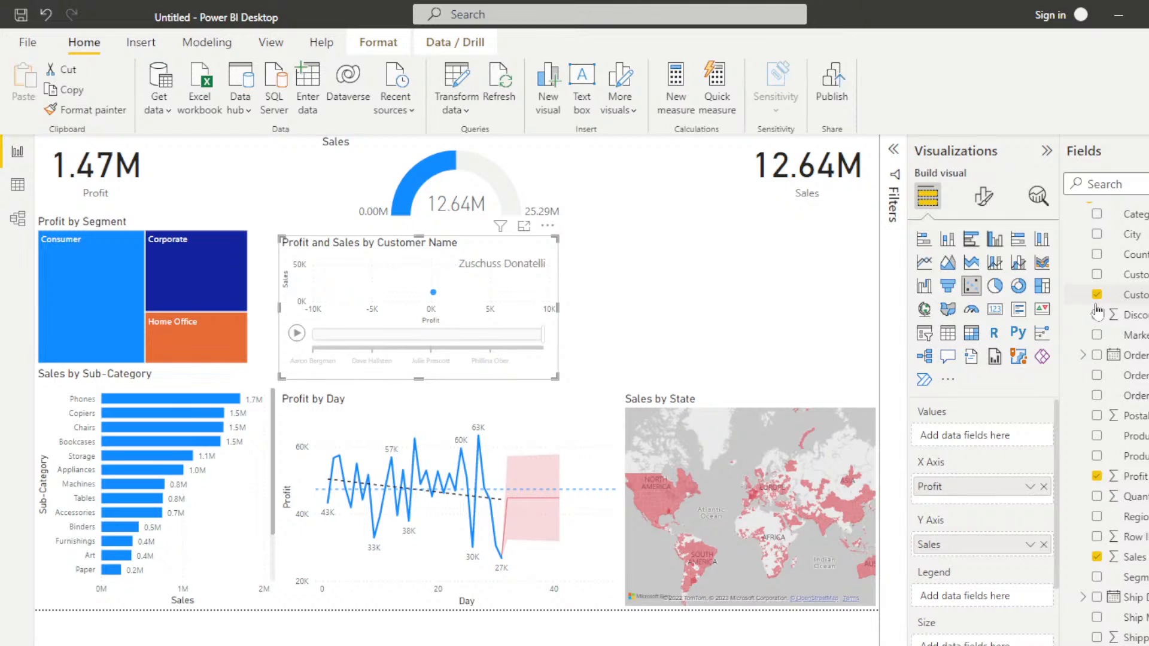
left_click(1097, 295)
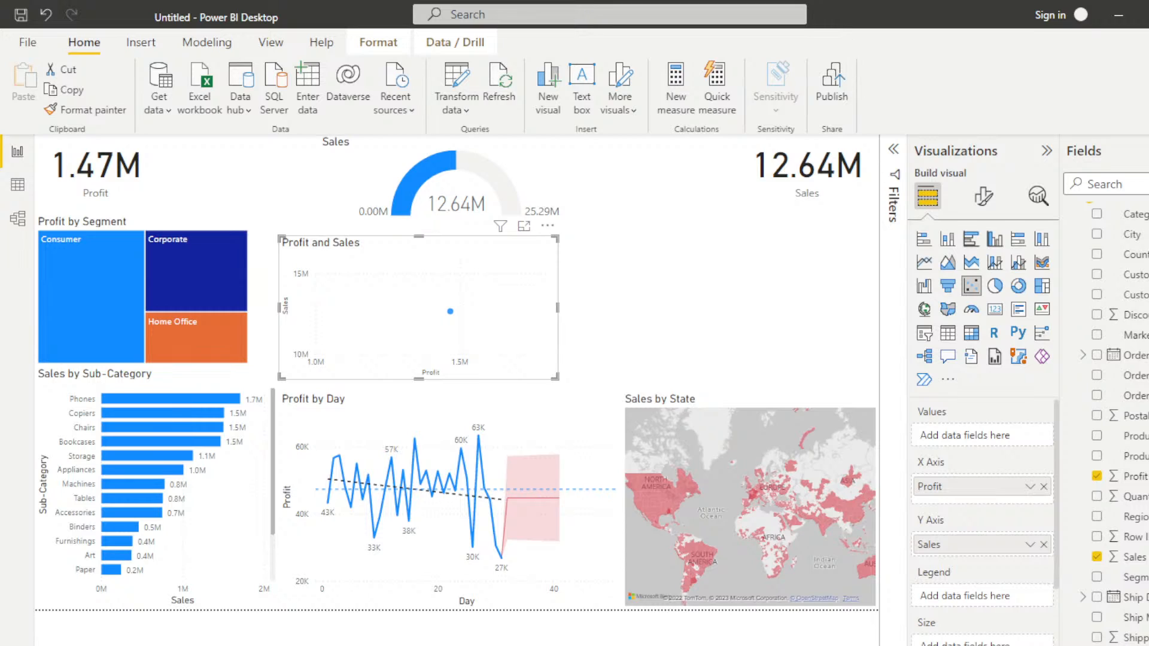
left_click(1097, 645)
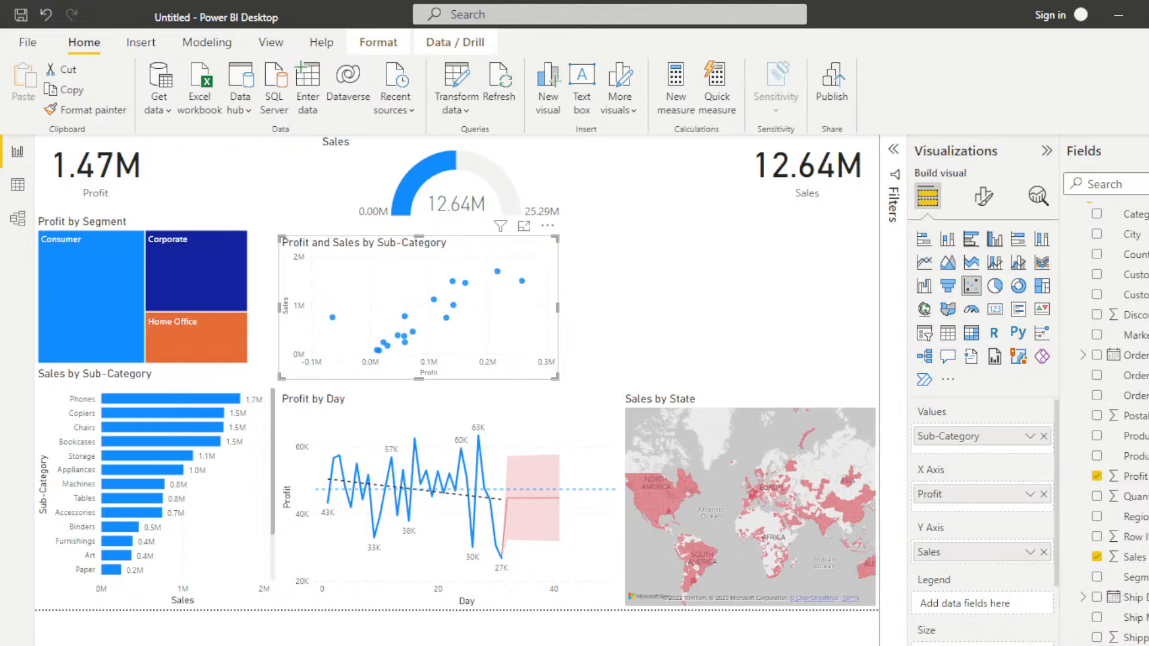
left_click_drag(1135, 645, 981, 607)
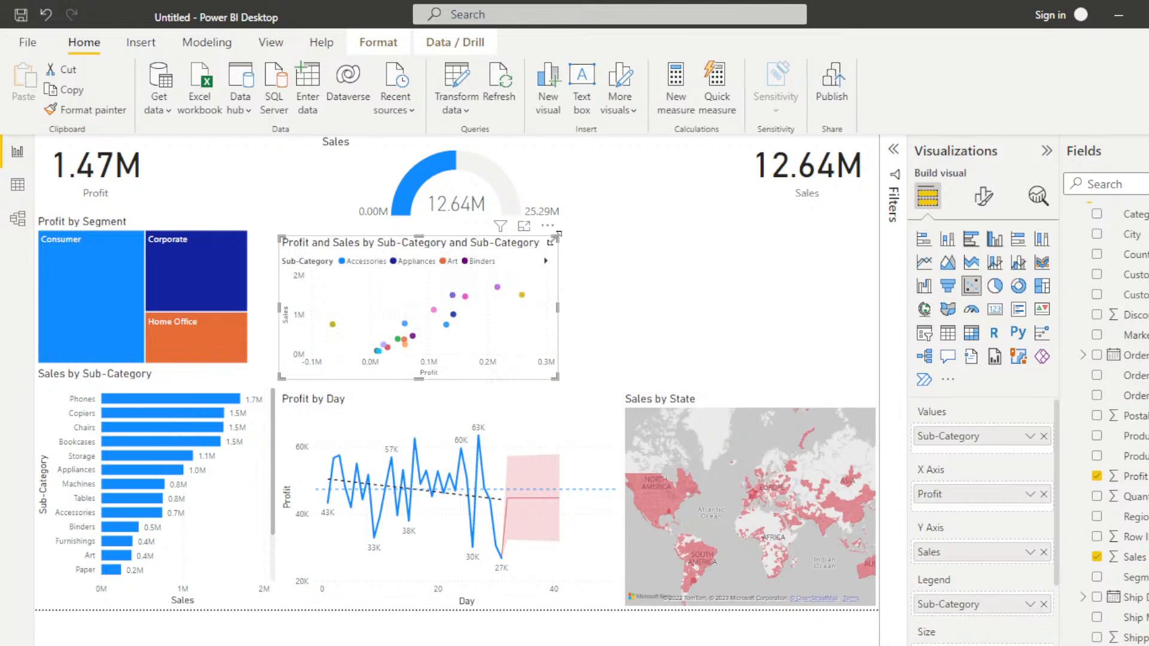
Step: Resize the scatter chart to the width of Profit by Day, fitting it between that chart and the Sales gauge
left_click_drag(555, 238, 875, 216)
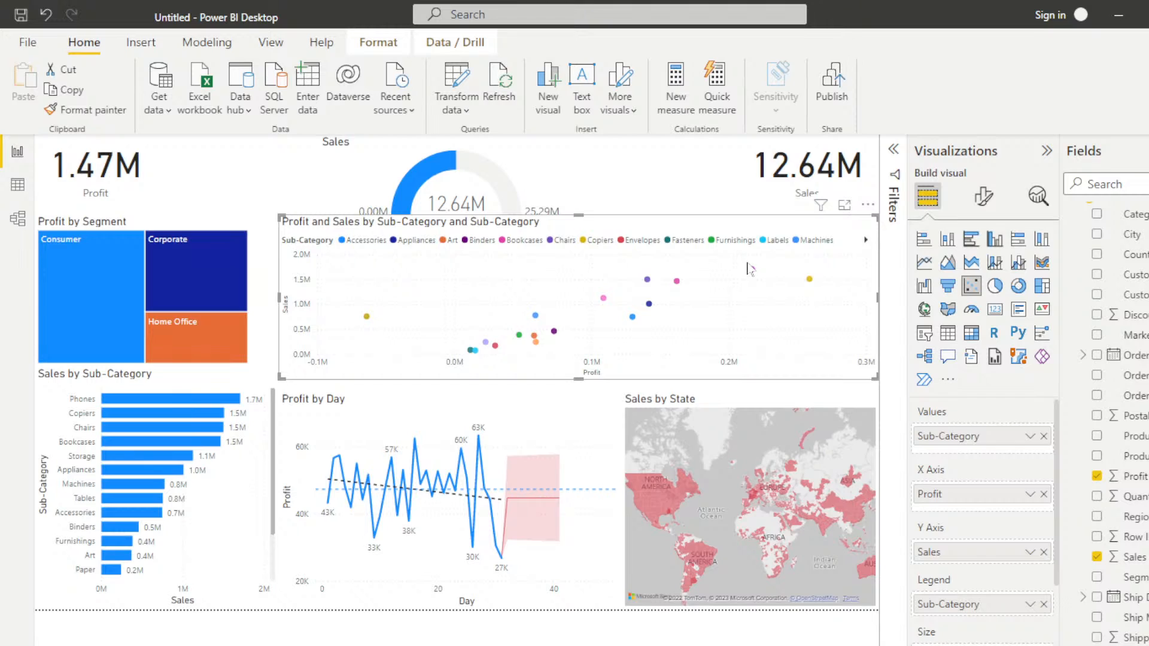
mouse_move(752, 270)
left_click_drag(874, 378, 619, 390)
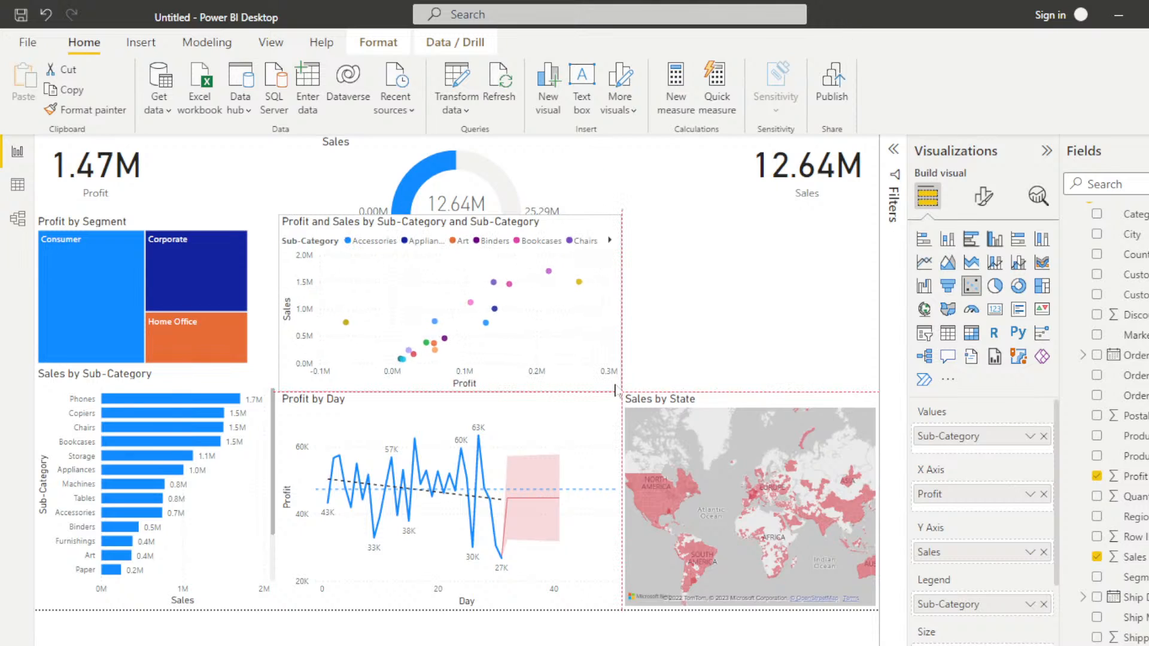
left_click_drag(453, 216, 452, 230)
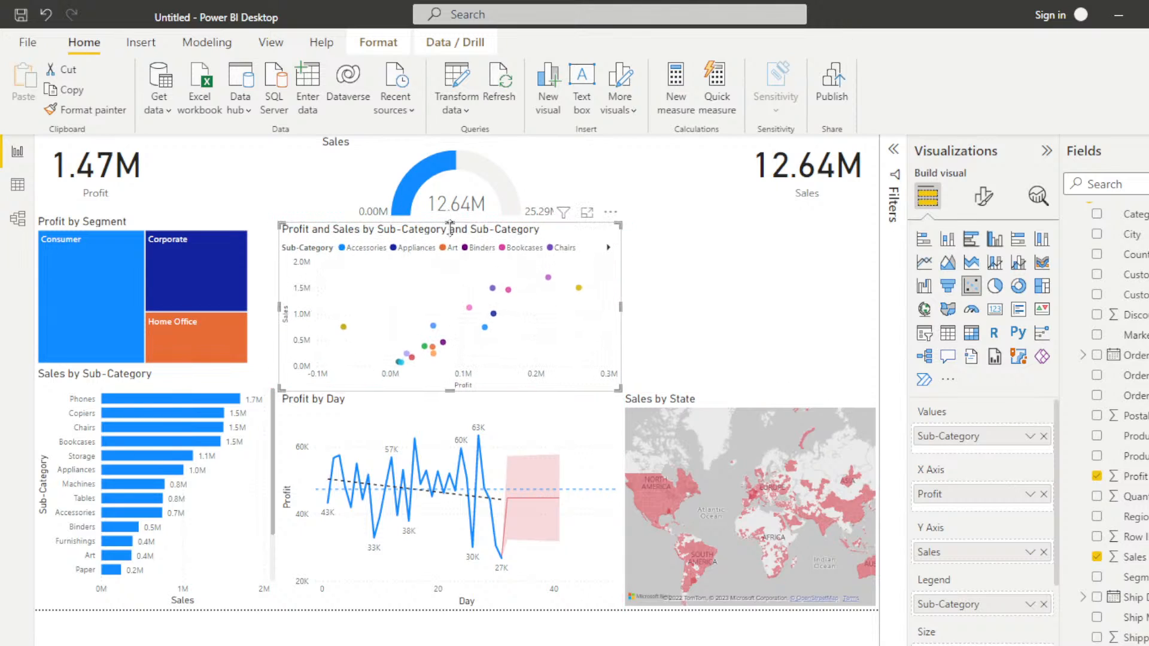
Step: Add a pie chart above the Sales by State map, with Region as legend and Profit as values
left_click(739, 321)
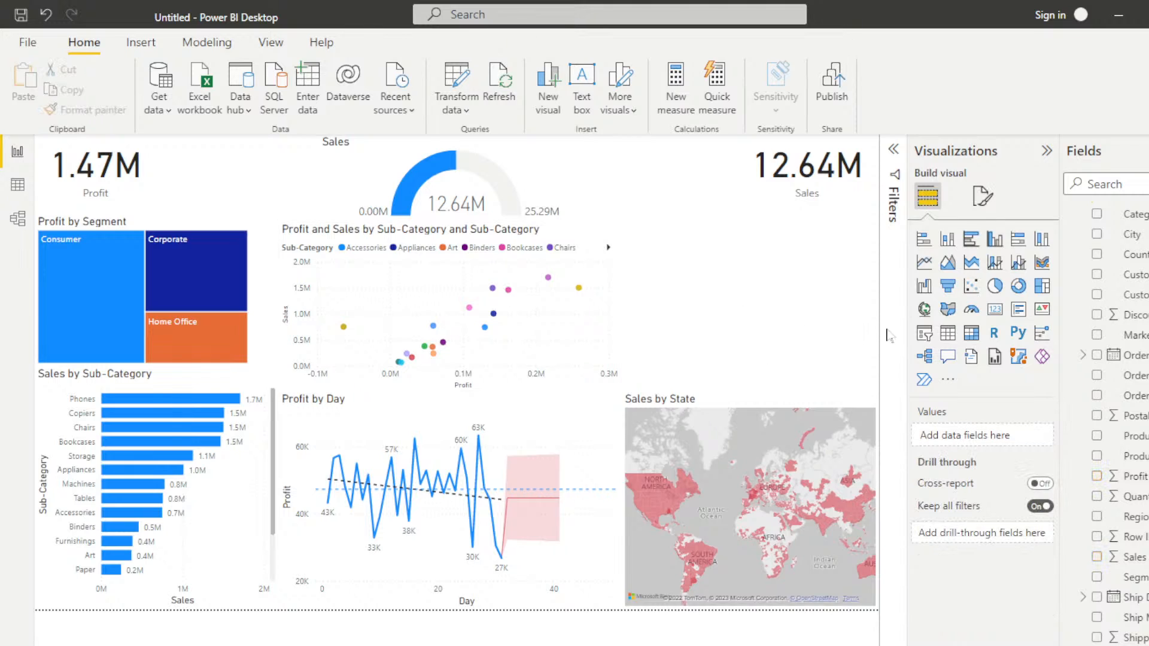
left_click(995, 286)
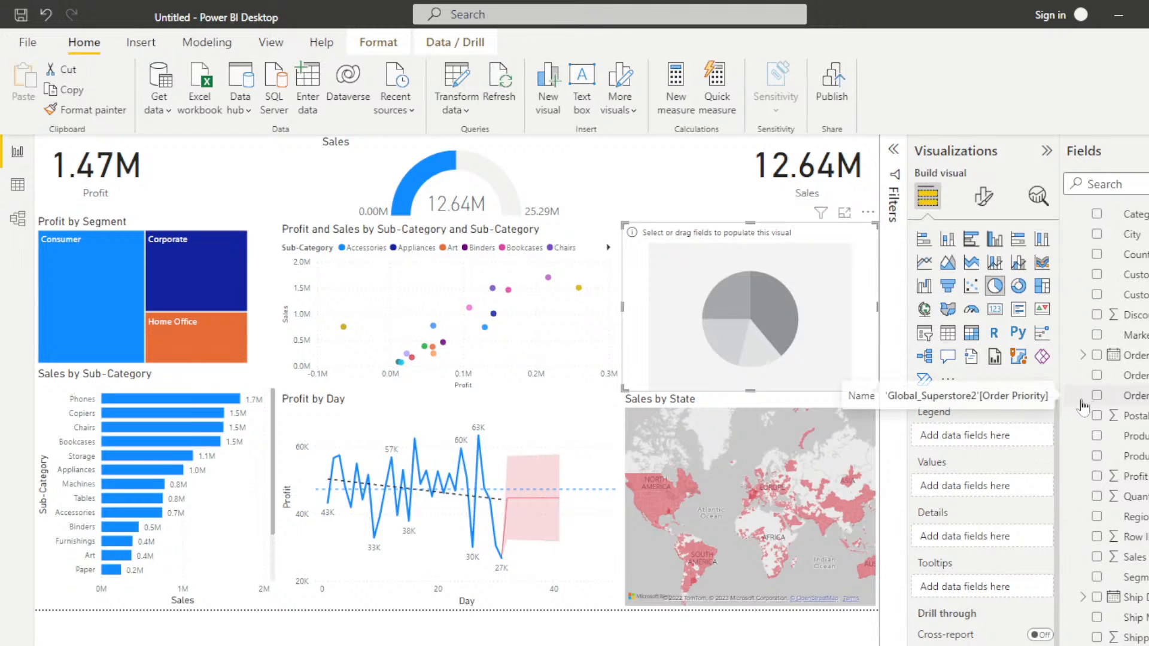
left_click(1096, 517)
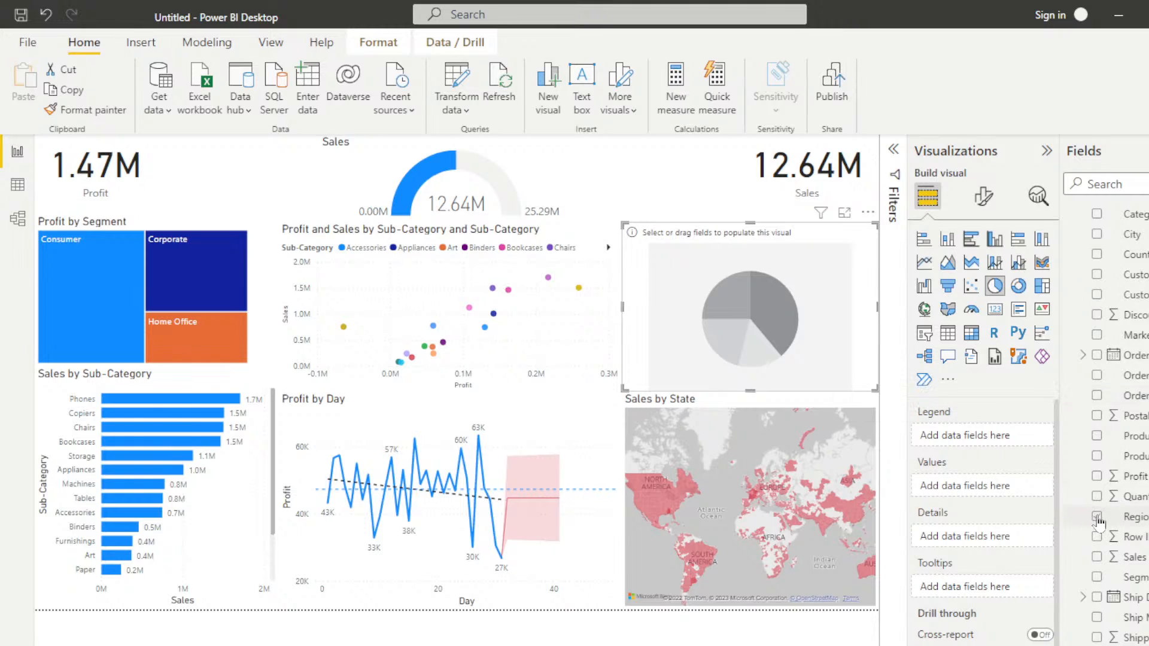
left_click(1097, 476)
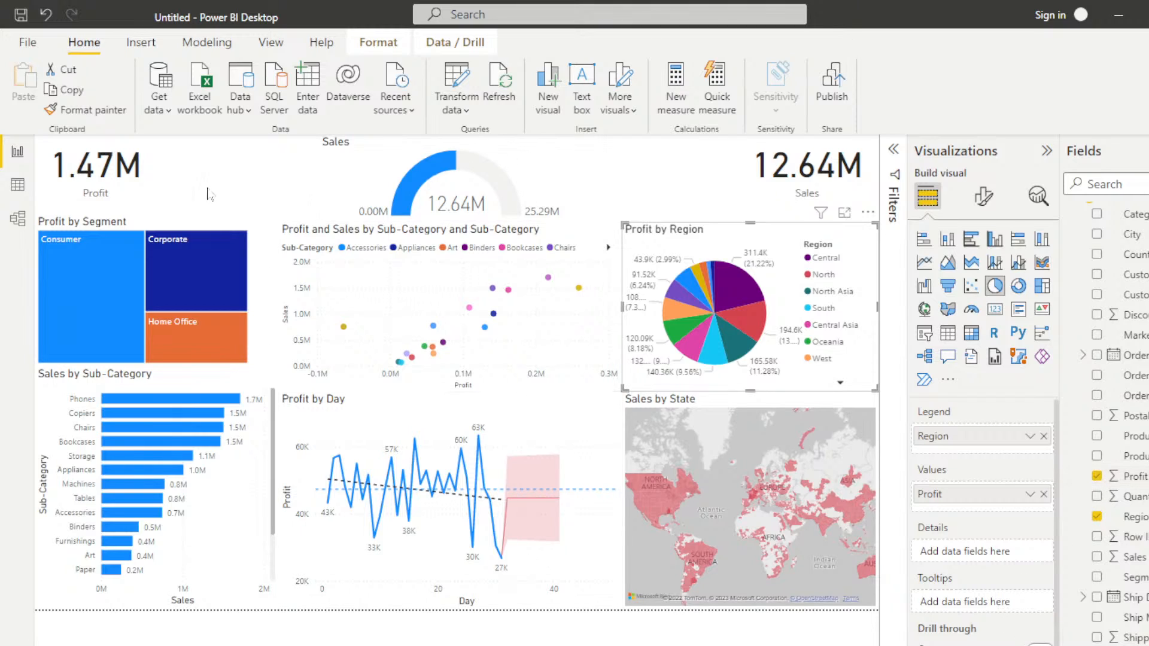
Step: Add a key influencers visual that analyzes Profit explained by Sub-Category
left_click(246, 179)
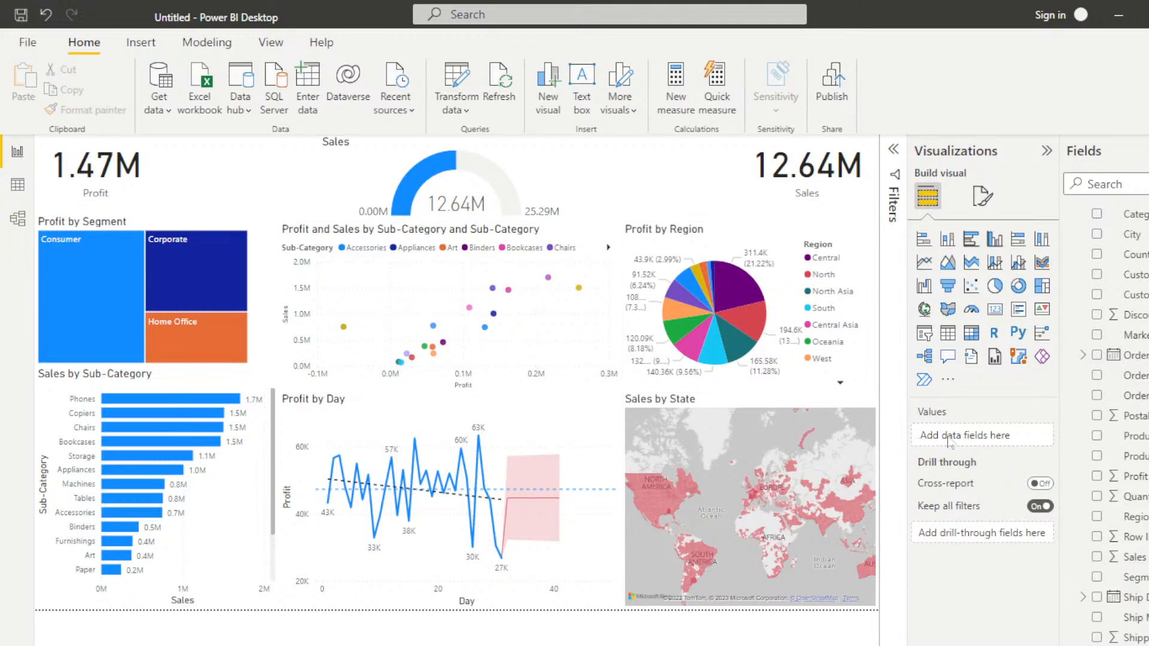
left_click(1043, 335)
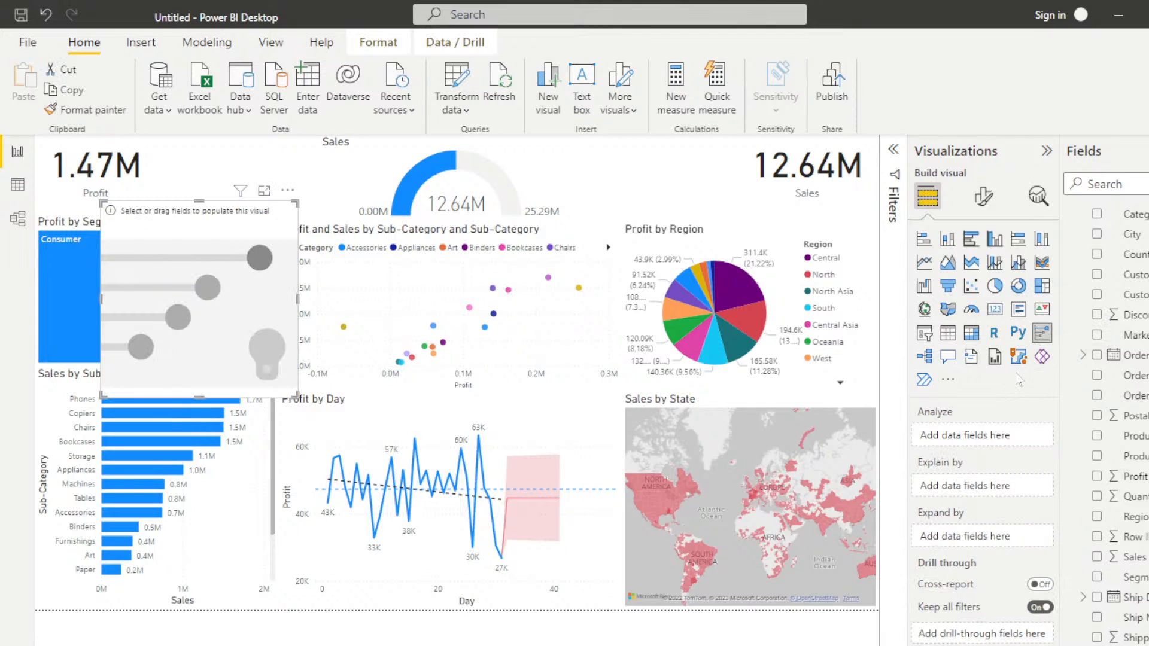
left_click(1097, 477)
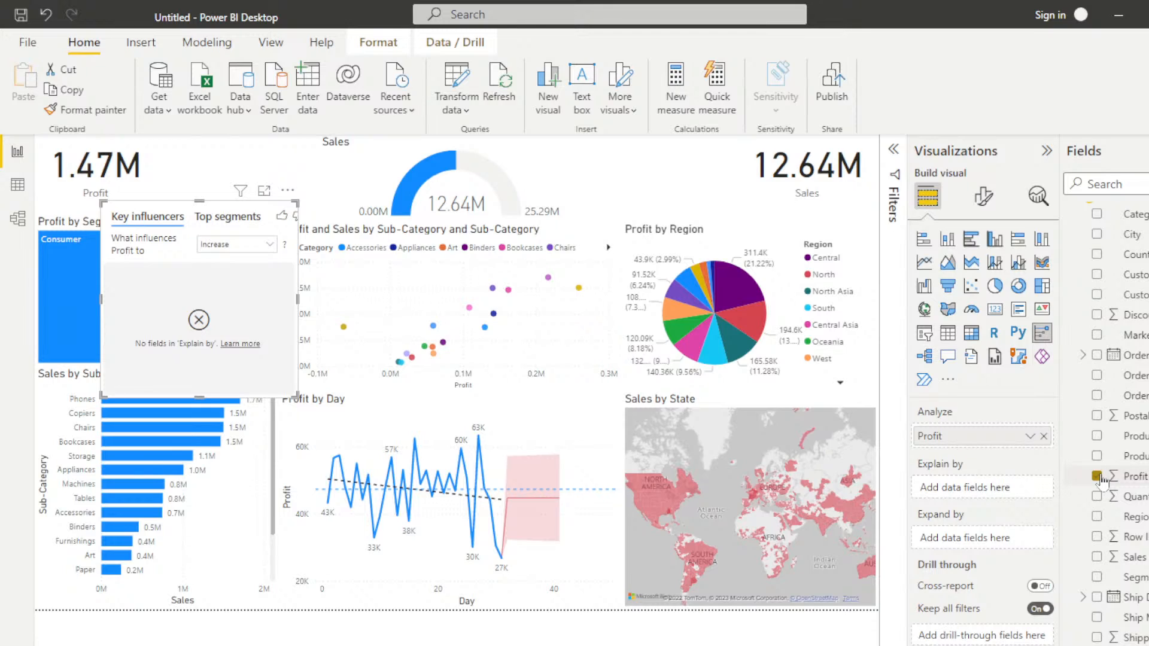
left_click(1096, 645)
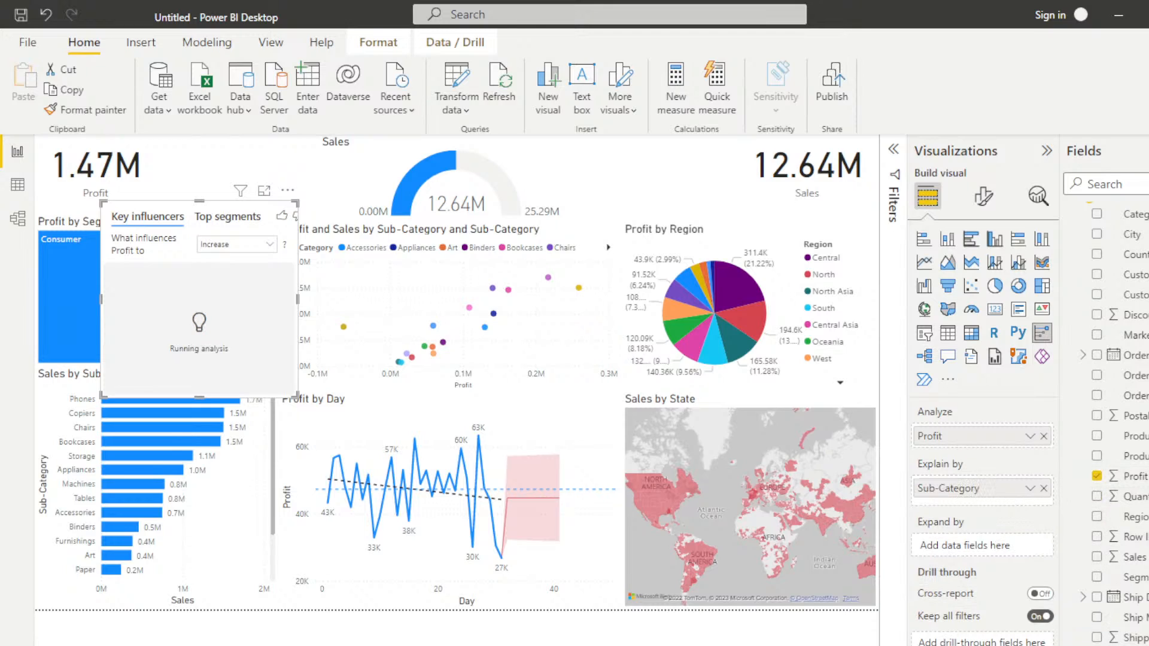
Step: Compare which sub-categories influence Profit to Decrease and to Increase in the key influencers visual
left_click(269, 247)
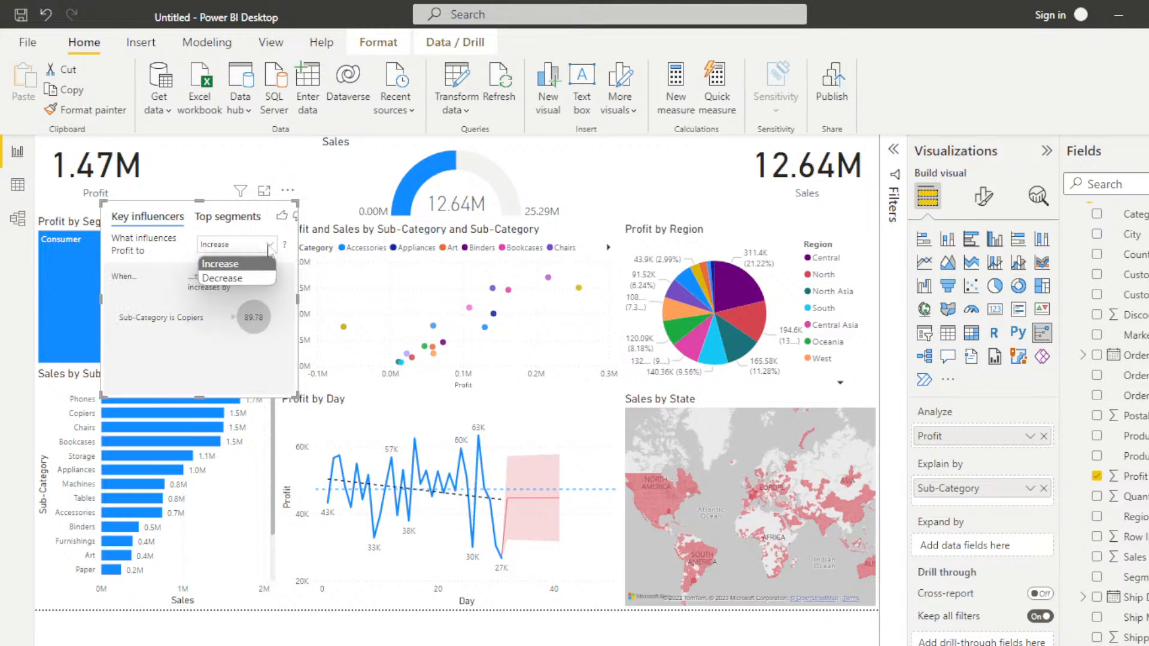
left_click(235, 278)
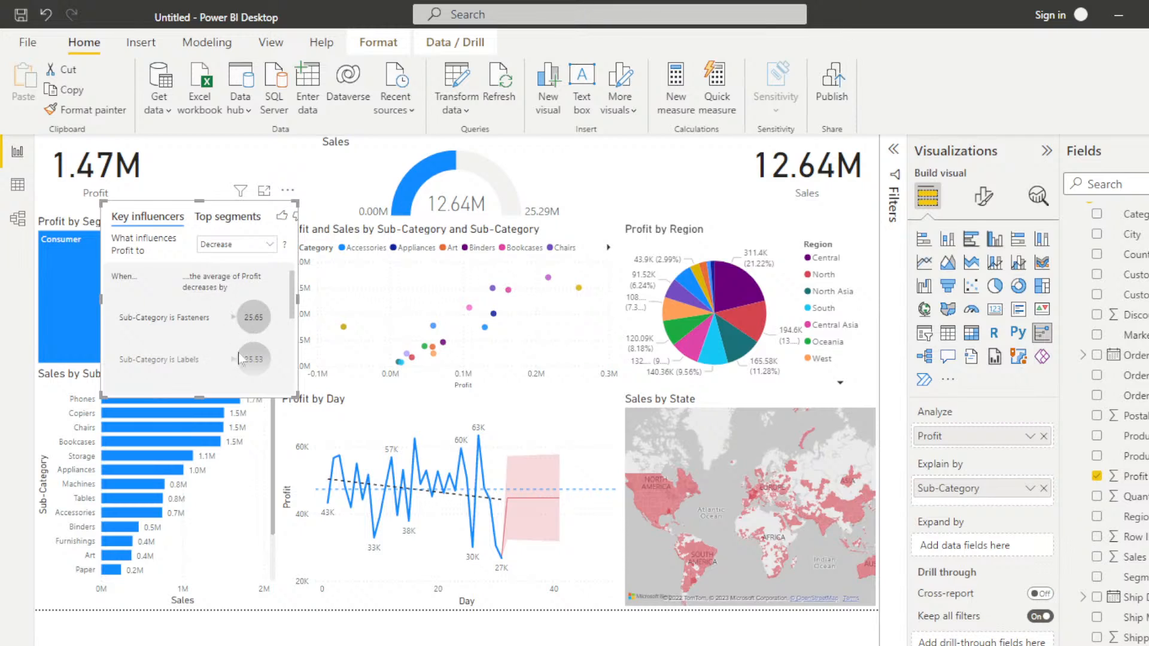
left_click(269, 244)
left_click(266, 270)
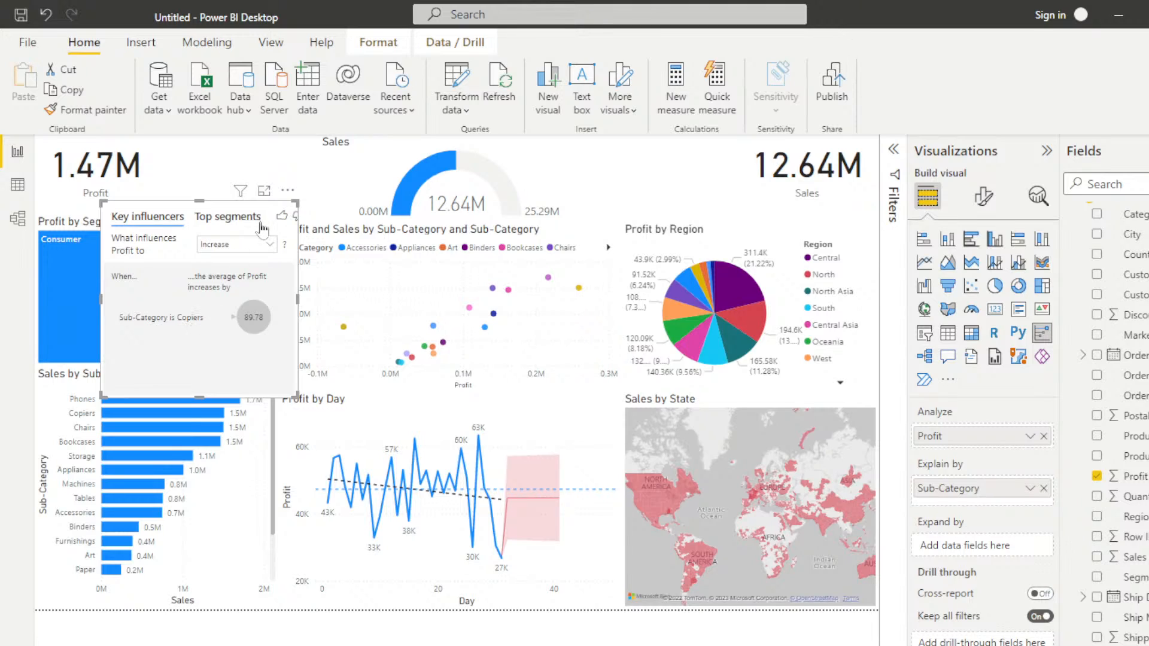
Step: Check the top segments where Profit is more likely to be Low, and delete the key influencers visual
left_click(232, 220)
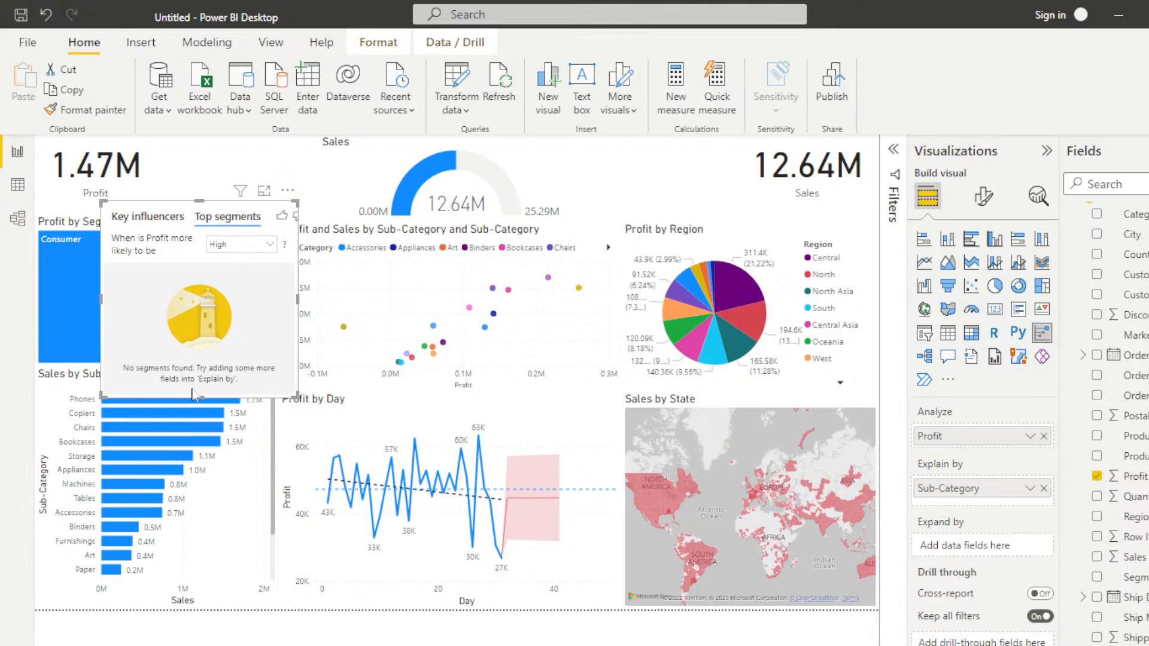
left_click(268, 245)
left_click(234, 279)
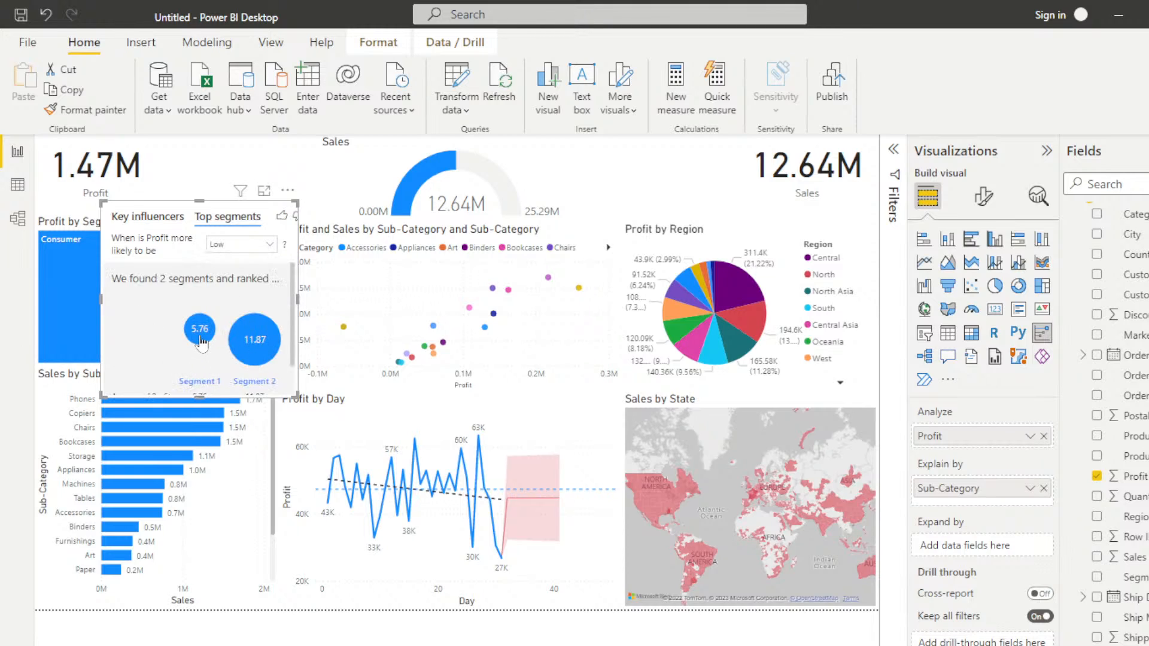
mouse_move(201, 341)
left_click(136, 218)
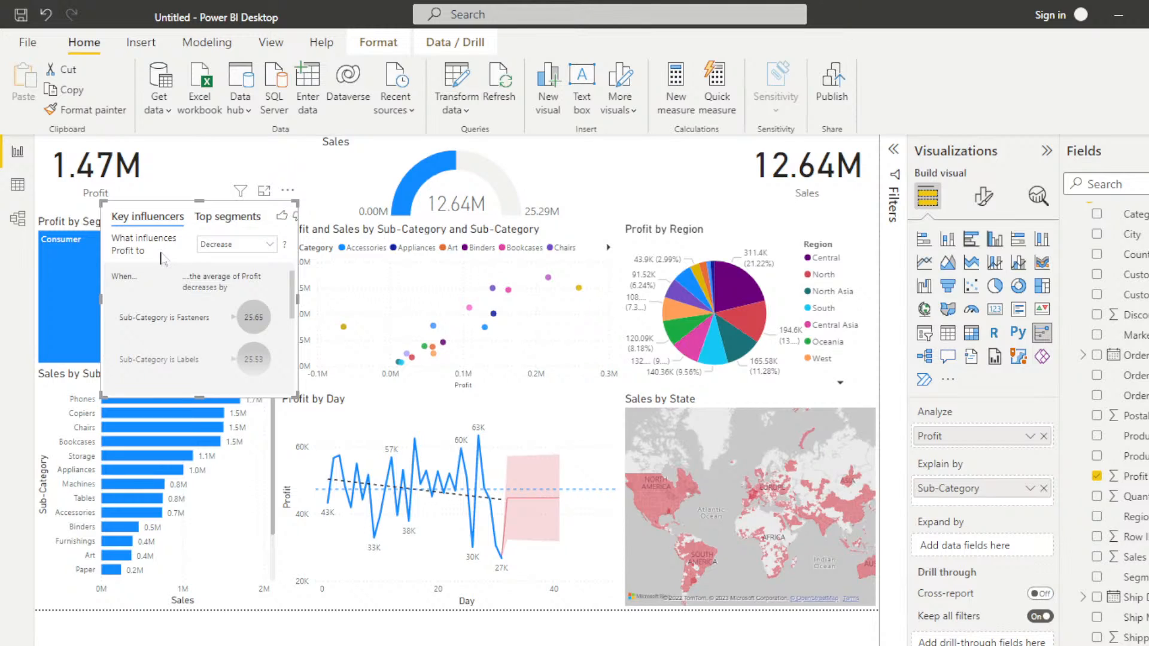
key("Delete")
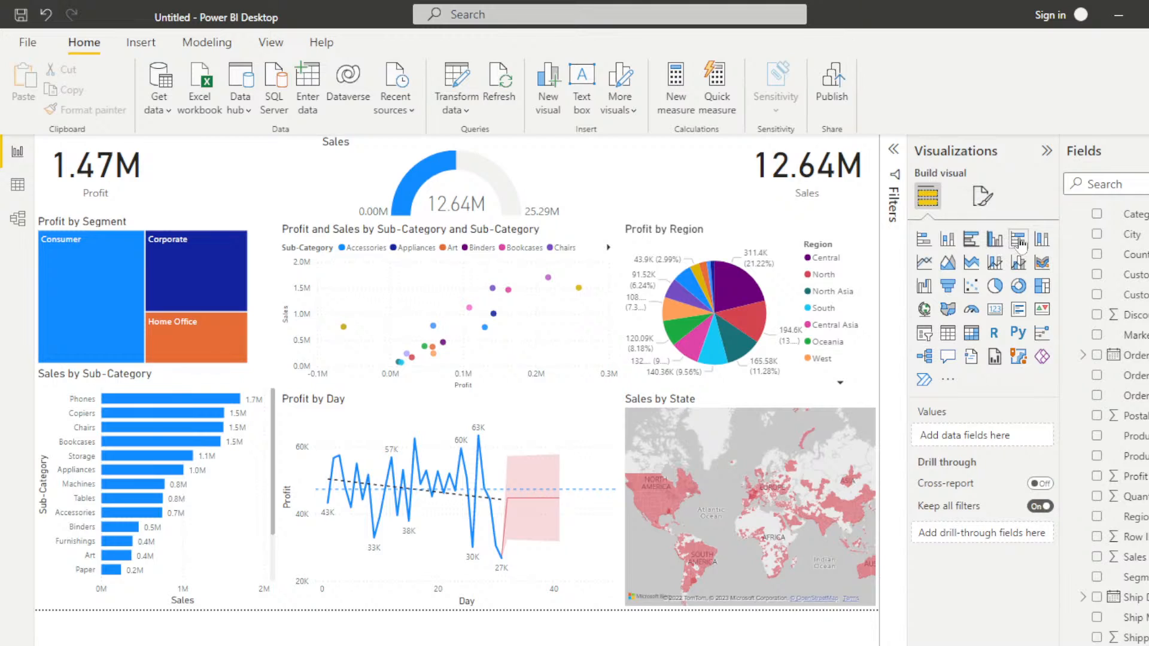
Step: Add a 100% stacked column chart of Profit by Sub-Category with Category as legend, and enlarge it over the neighbouring visuals
left_click(1041, 240)
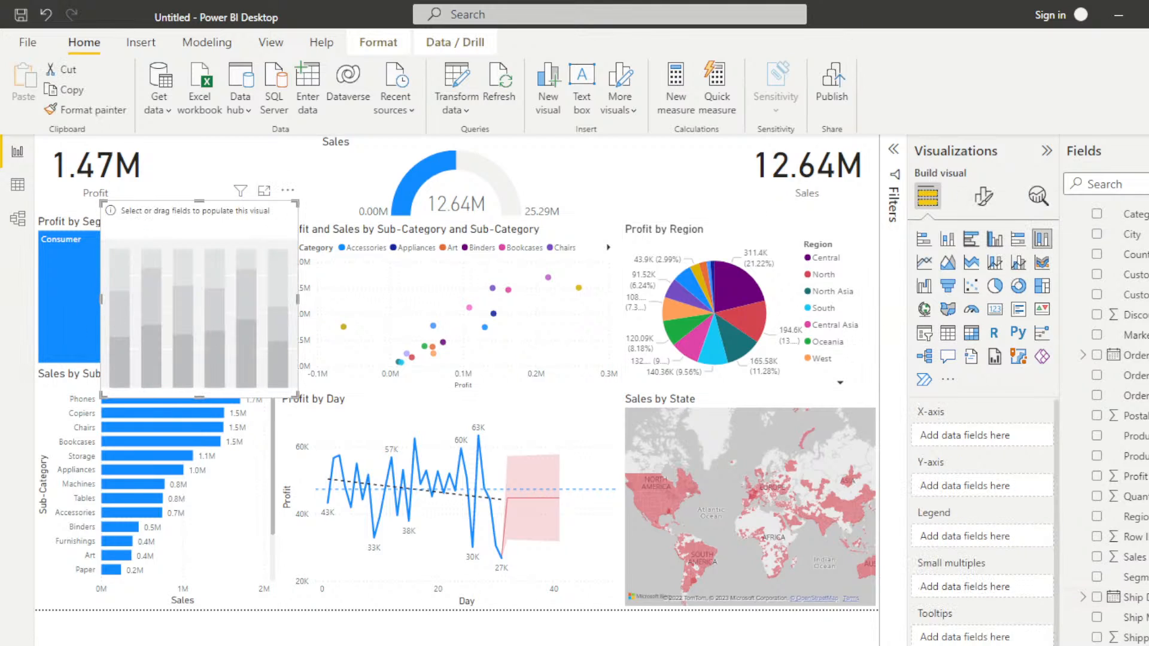
left_click(1097, 477)
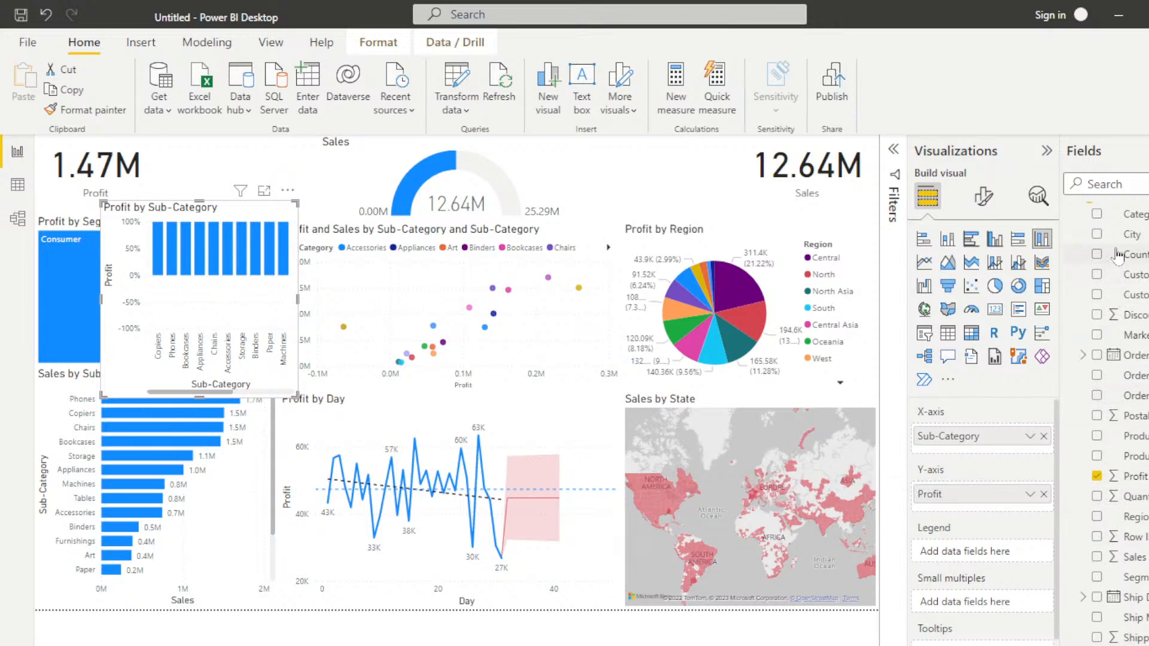
left_click(1097, 214)
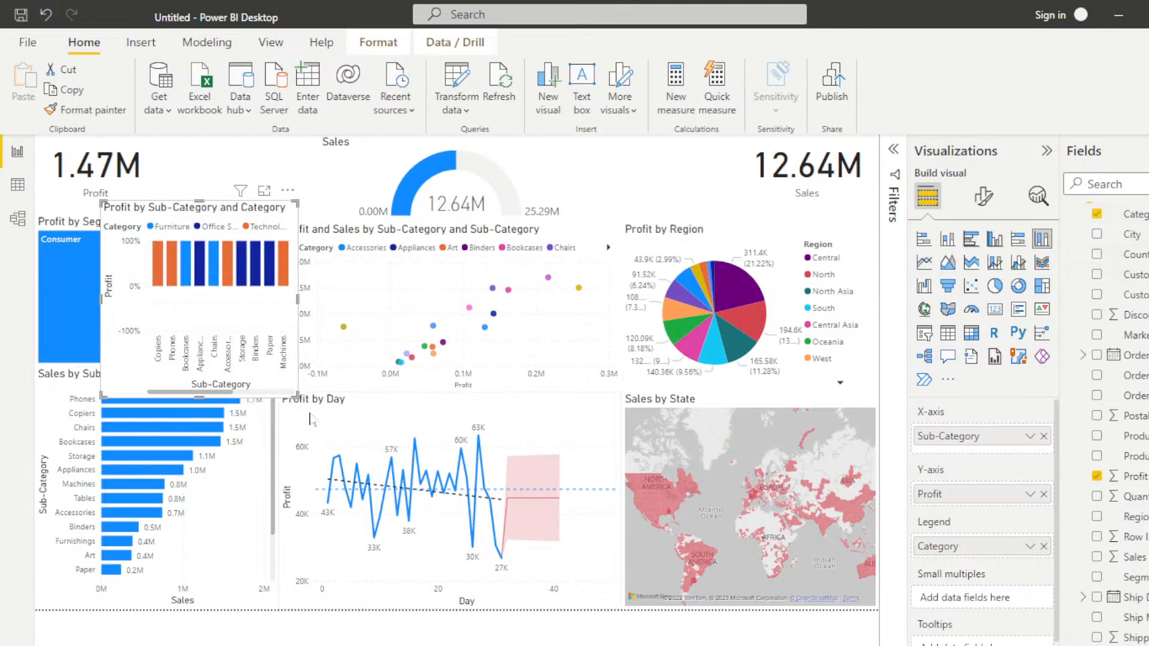
left_click_drag(293, 400, 537, 556)
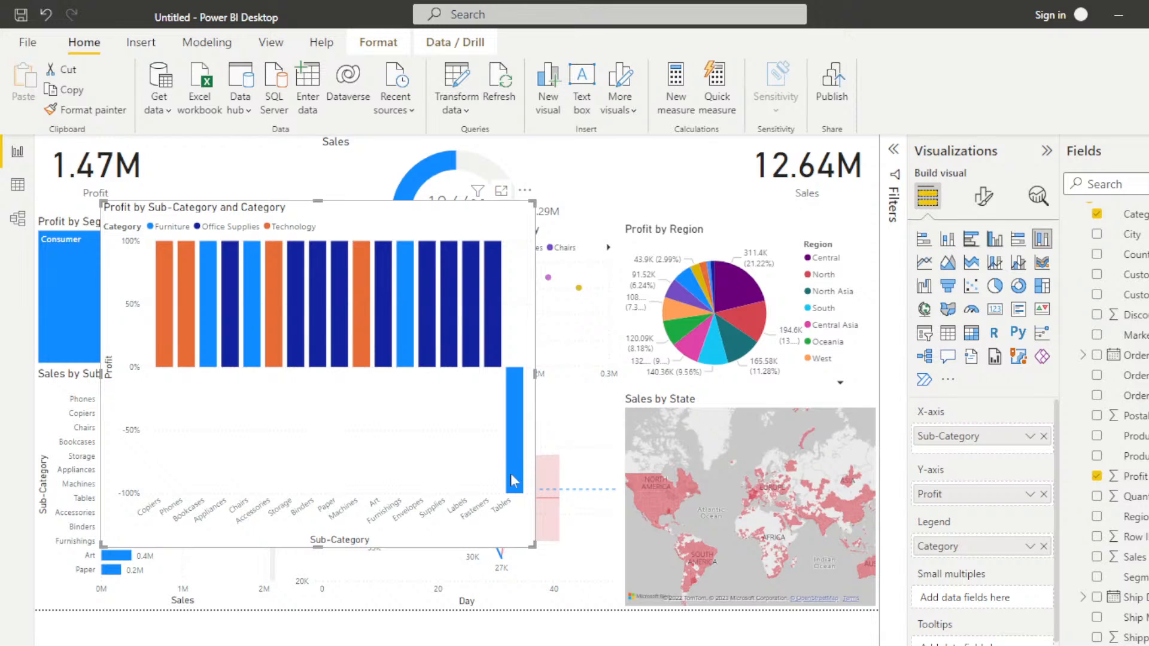
Step: Plot Sales instead of Profit on the stacked column chart and remove Sub-Category from its X-axis
left_click(1096, 476)
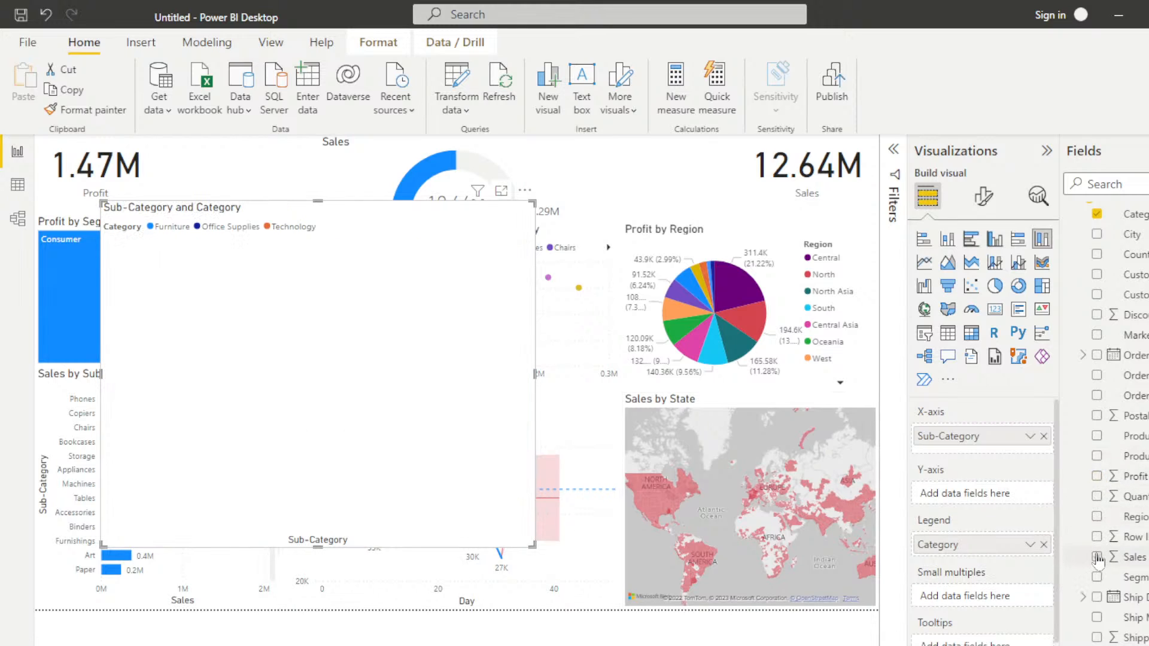
left_click(1096, 556)
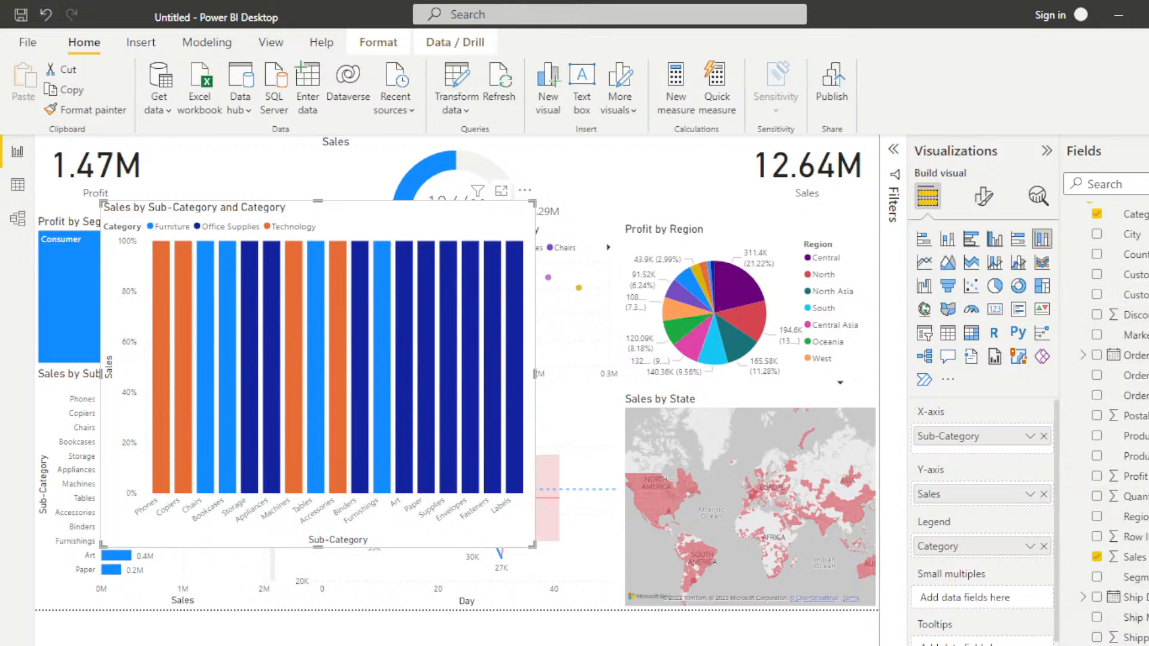
left_click(1043, 436)
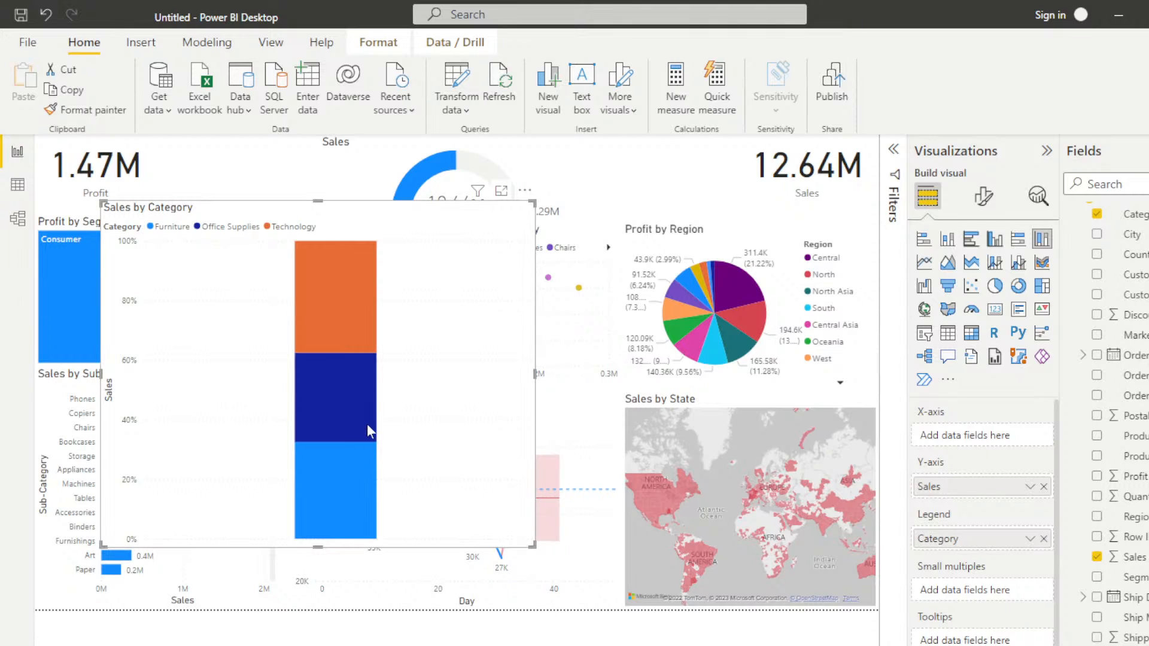
Step: Turn on data labels for the Sales by Category column chart, and shrink and discard the chart
left_click(983, 197)
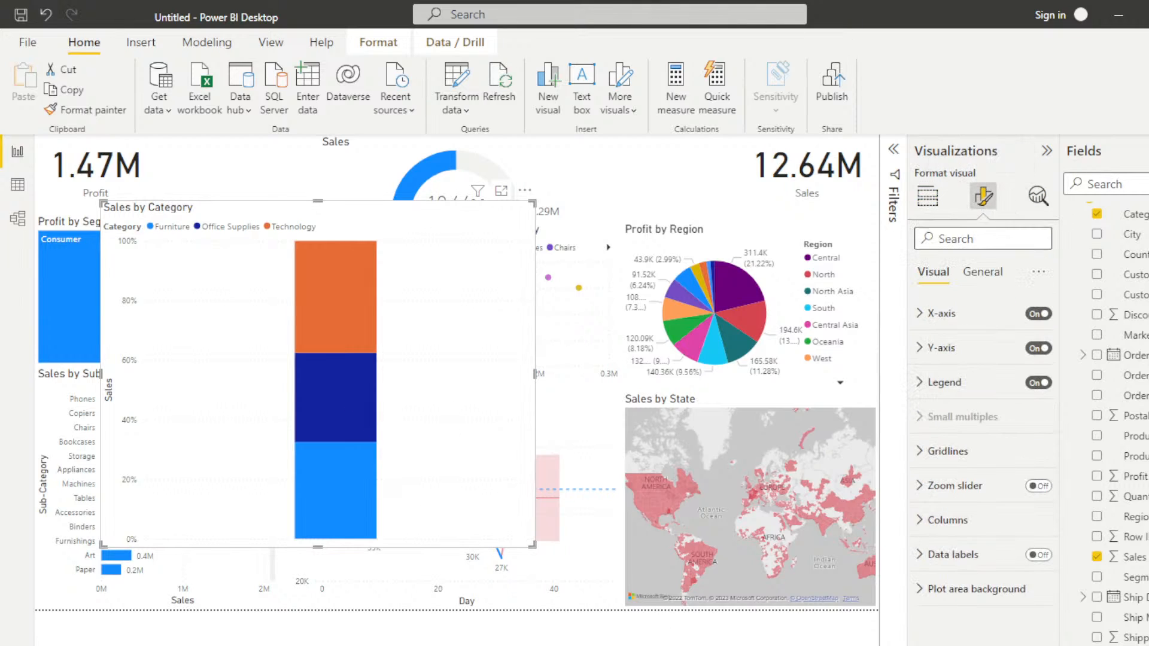
left_click(1038, 555)
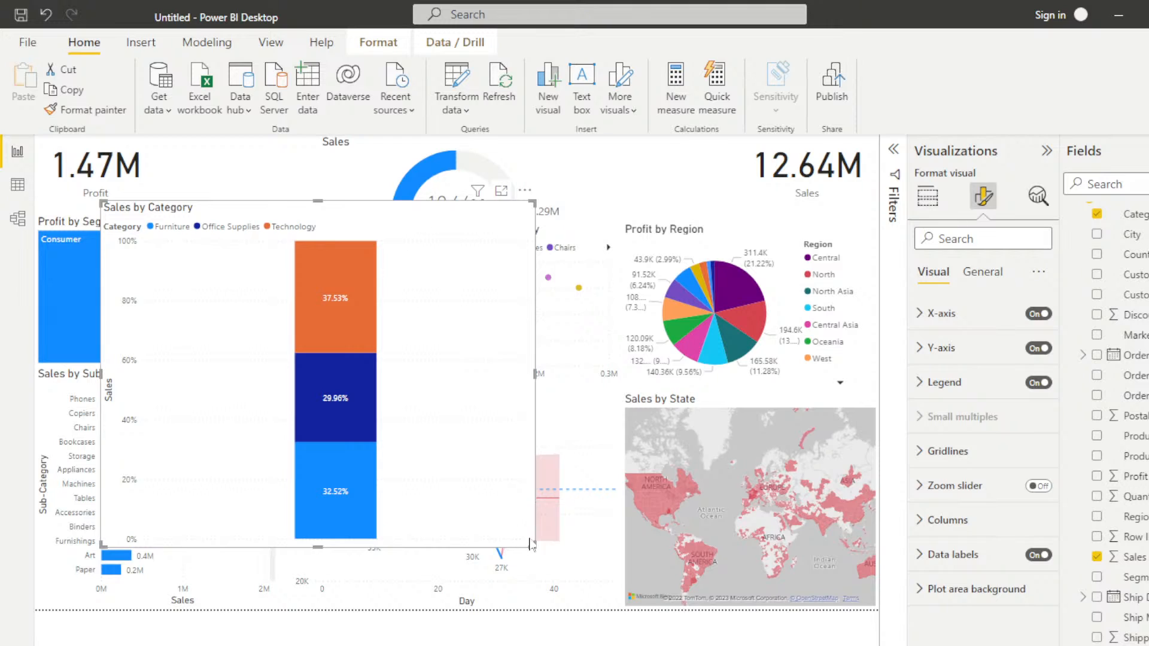
left_click_drag(532, 545, 267, 342)
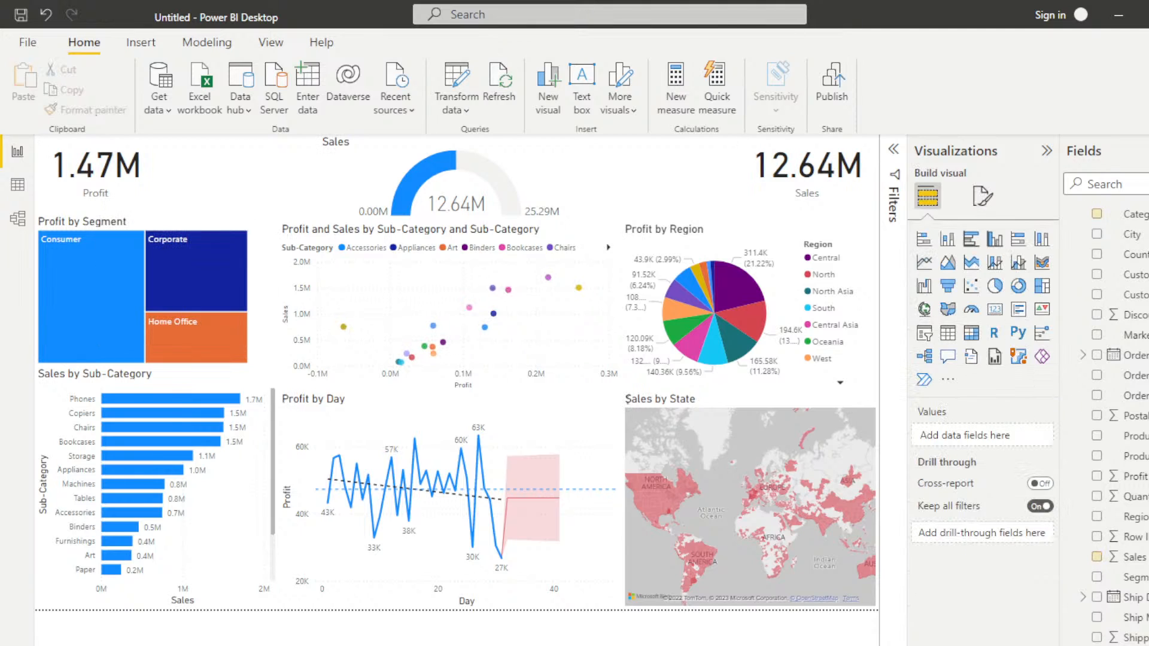
Step: Add a card showing Discount, shrink it and fit it between the Profit card and the Sales gauge
left_click(995, 311)
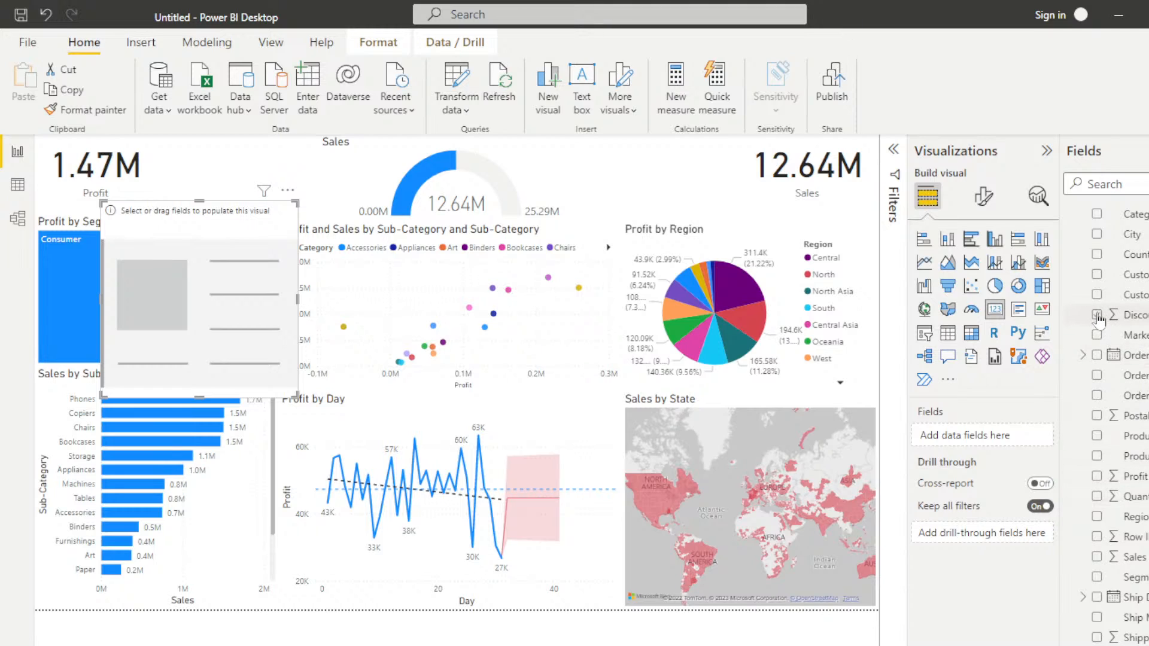
left_click_drag(1128, 316, 159, 334)
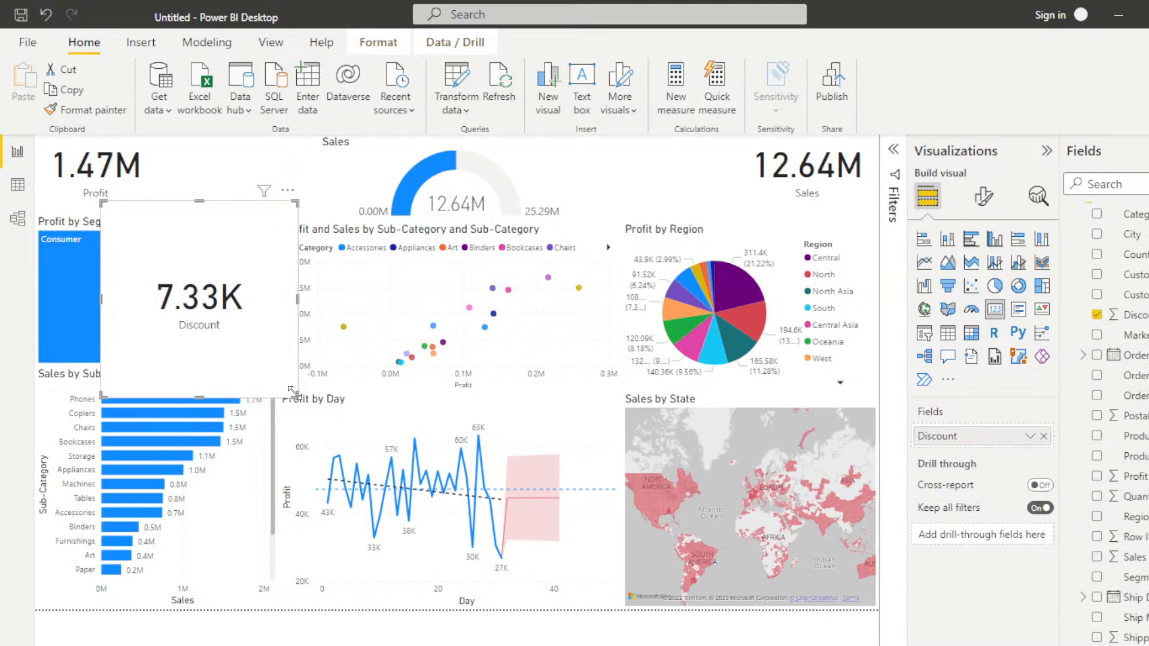
left_click_drag(296, 395, 230, 267)
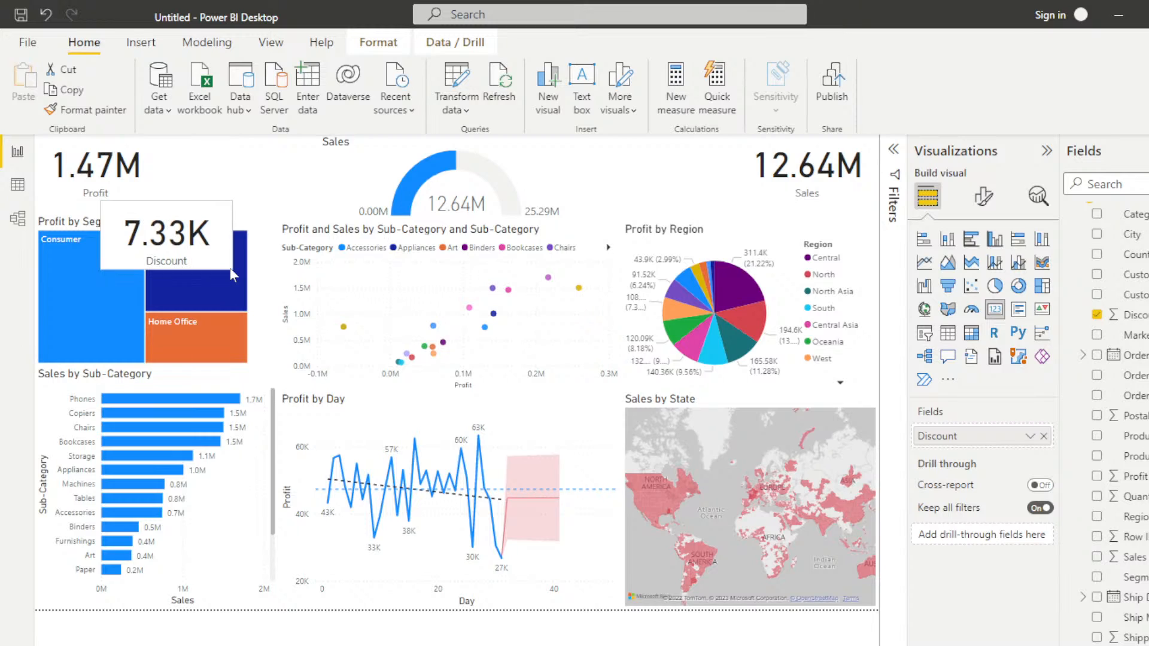
left_click_drag(186, 218, 254, 154)
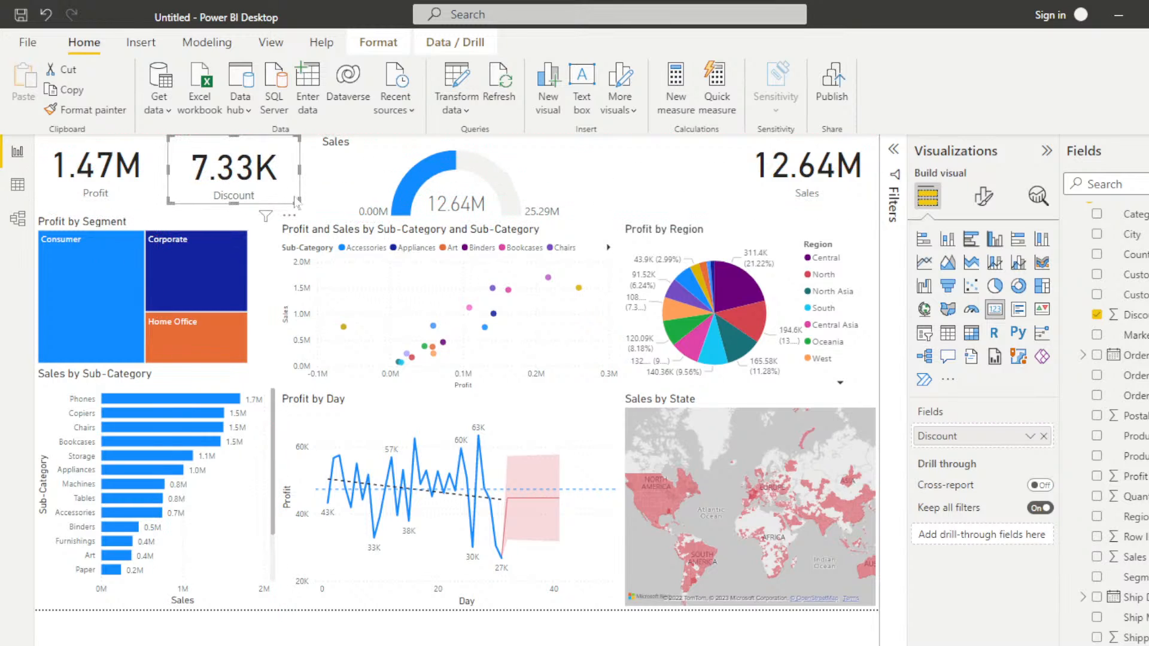
left_click_drag(299, 204, 318, 213)
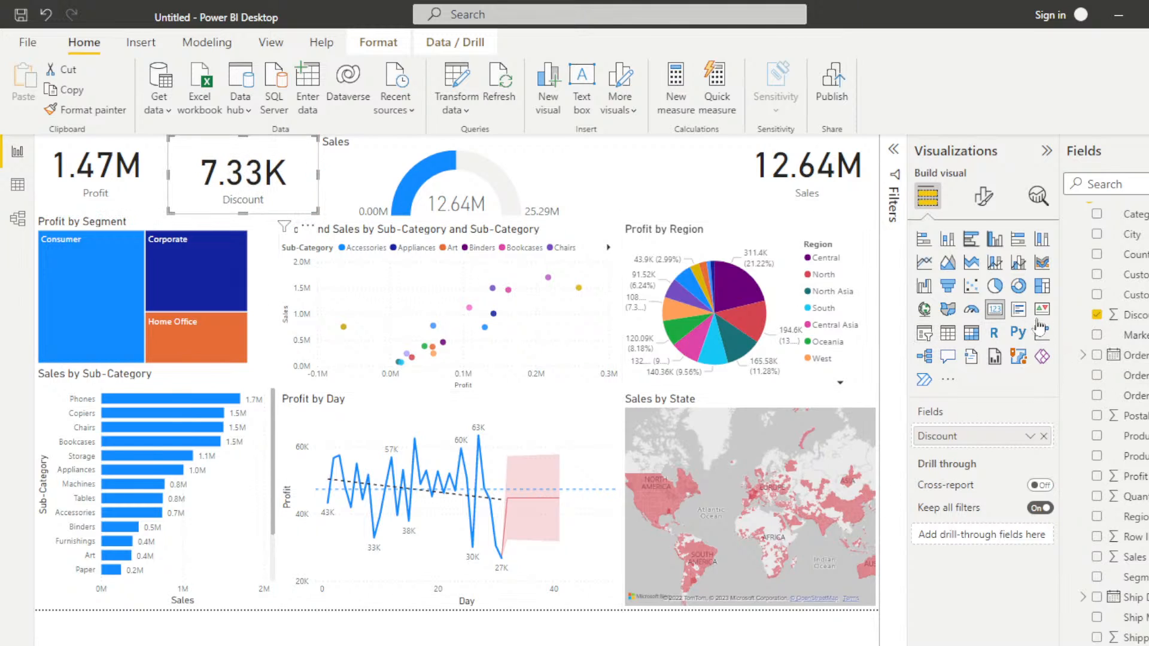
Step: Add a card showing Quantity and size it to fit between the Sales gauge and the Sales card
left_click(691, 180)
left_click(994, 309)
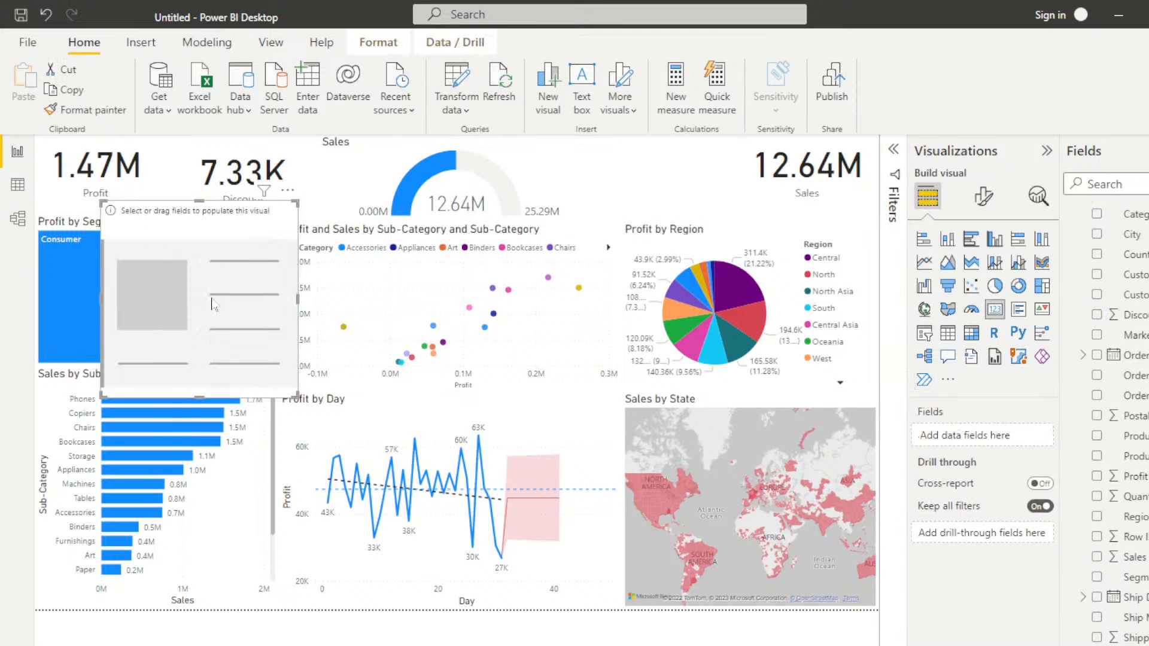
left_click(1096, 496)
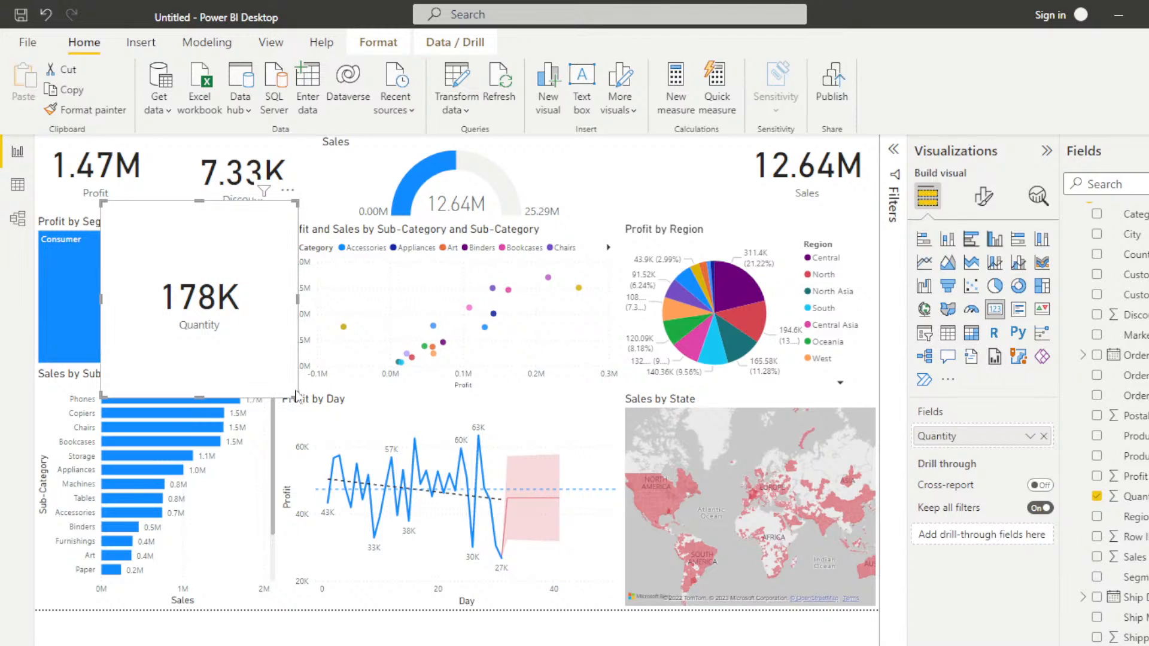
left_click_drag(298, 394, 233, 278)
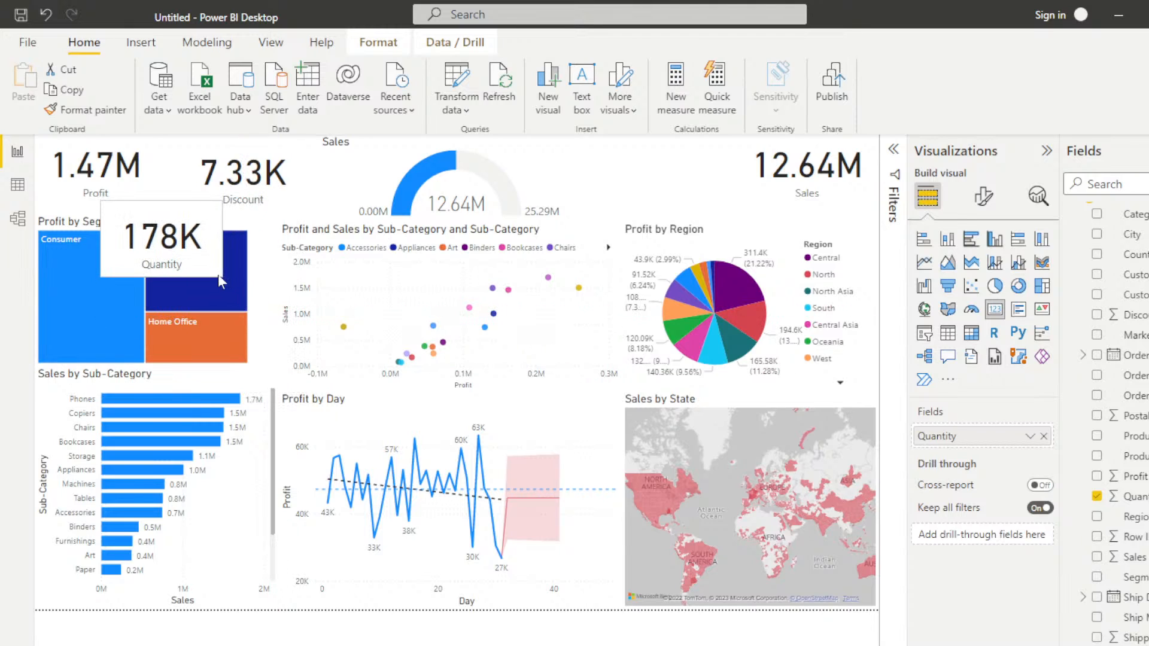
left_click_drag(234, 232, 670, 152)
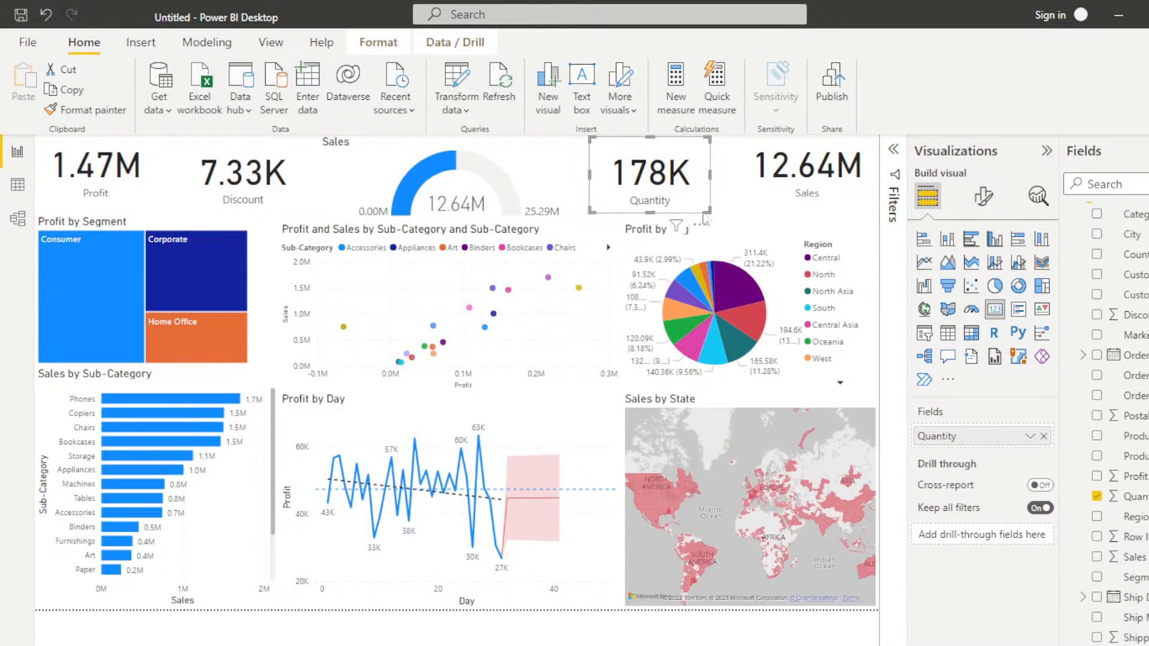
left_click_drag(711, 212, 734, 220)
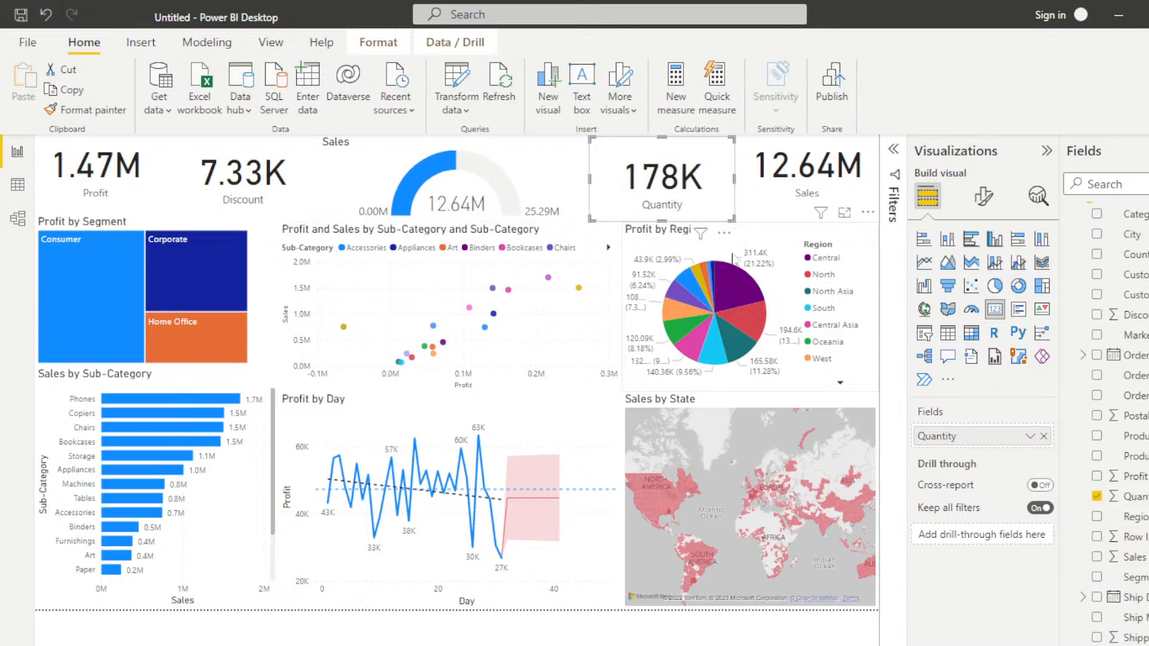
left_click(482, 639)
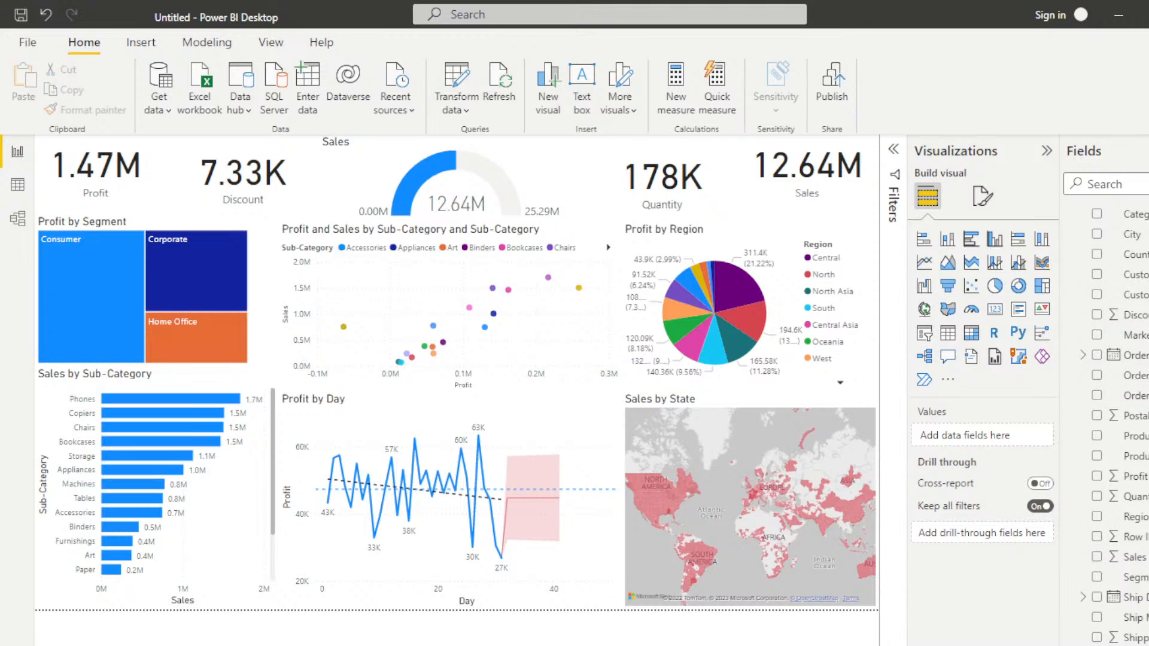
Step: Collapse the Fields and Visualizations panes and the ribbon to give the report canvas more room
left_click(1148, 151)
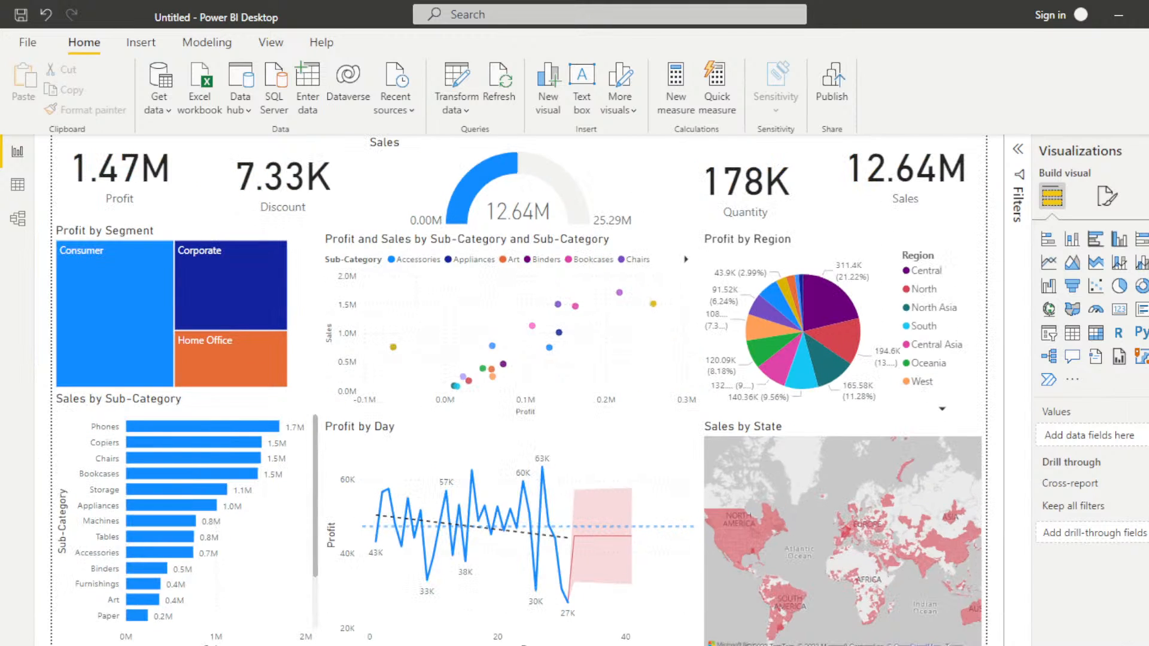
left_click(1148, 151)
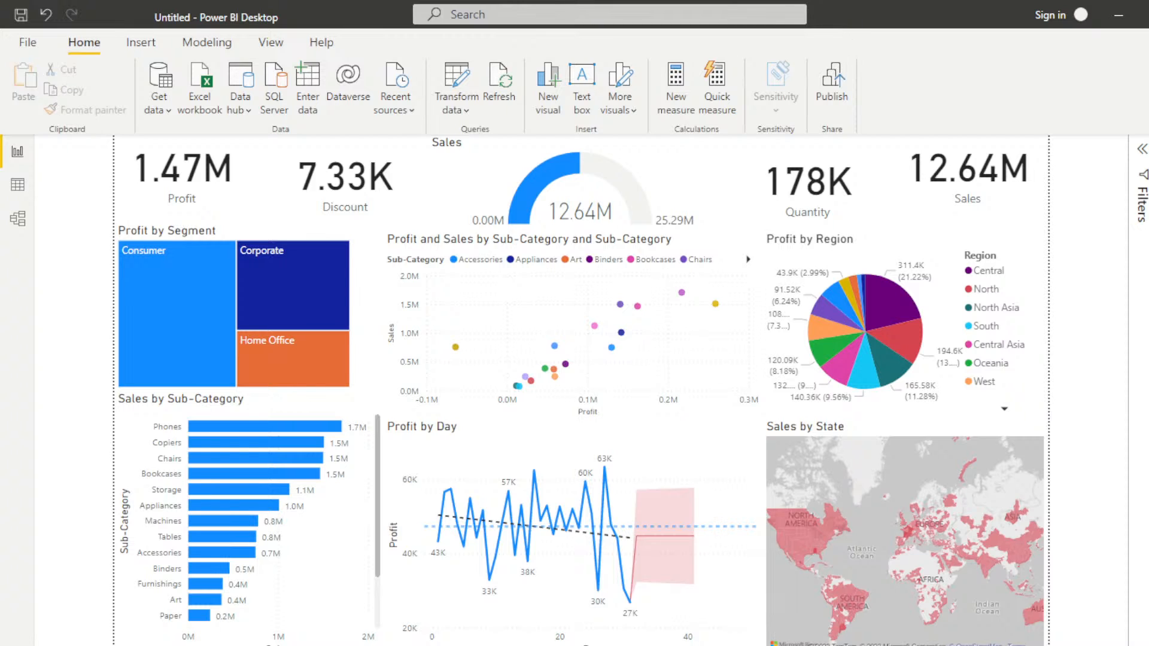
key("ctrl+F1")
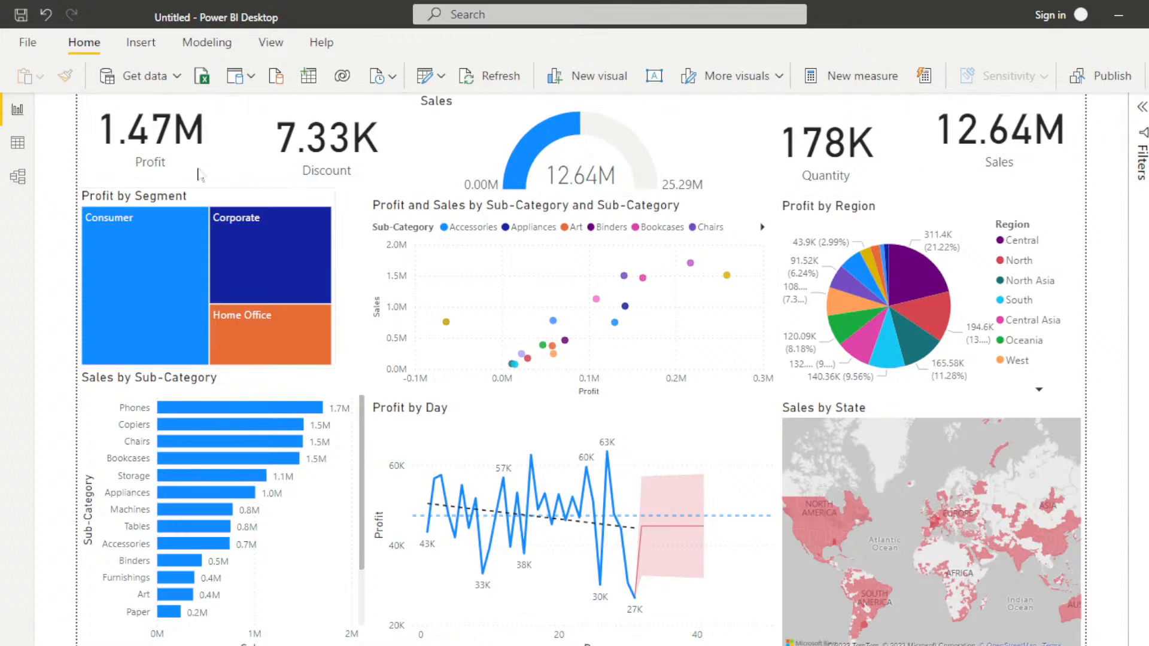
Step: Review the Sales, Discount and Quantity cards one after another
left_click(1024, 139)
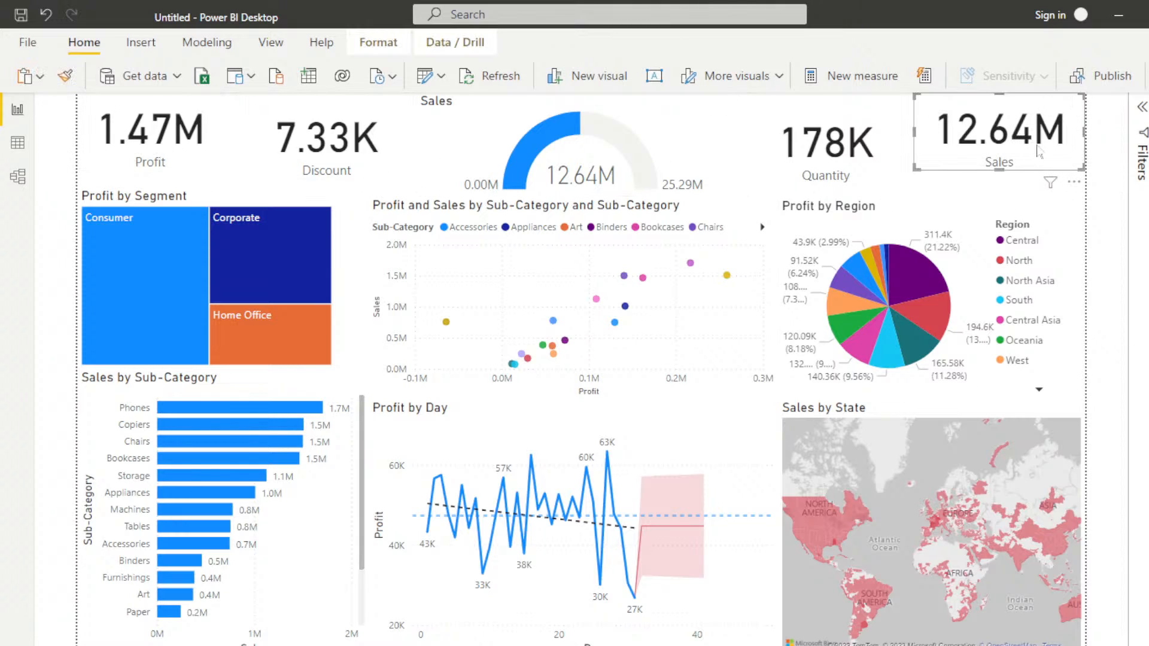
left_click(326, 143)
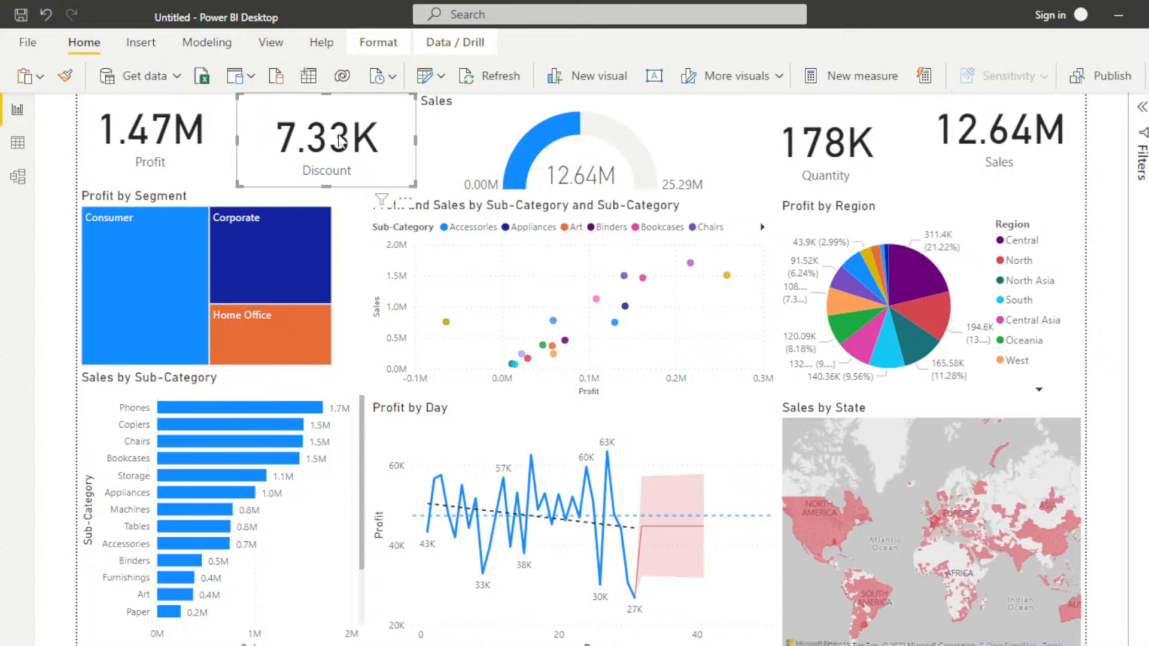
left_click(844, 152)
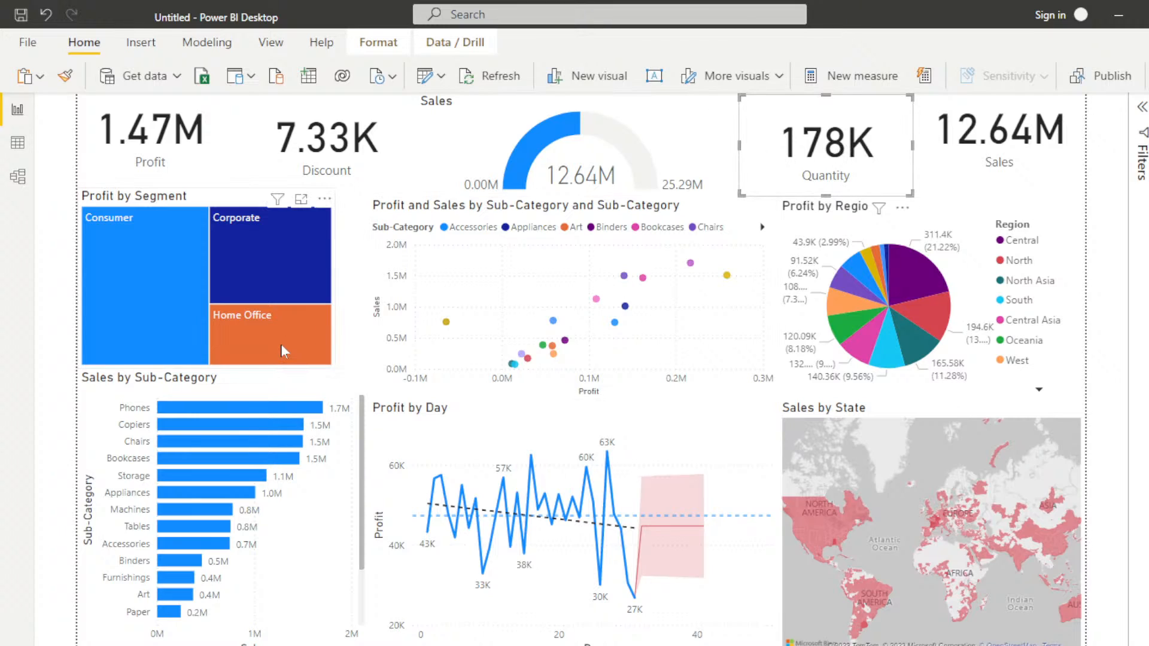
Step: Cross-filter the report by the Home Office, Corporate and Consumer segments in the Profit by Segment treemap to compare them, ending on Corporate
mouse_move(282, 347)
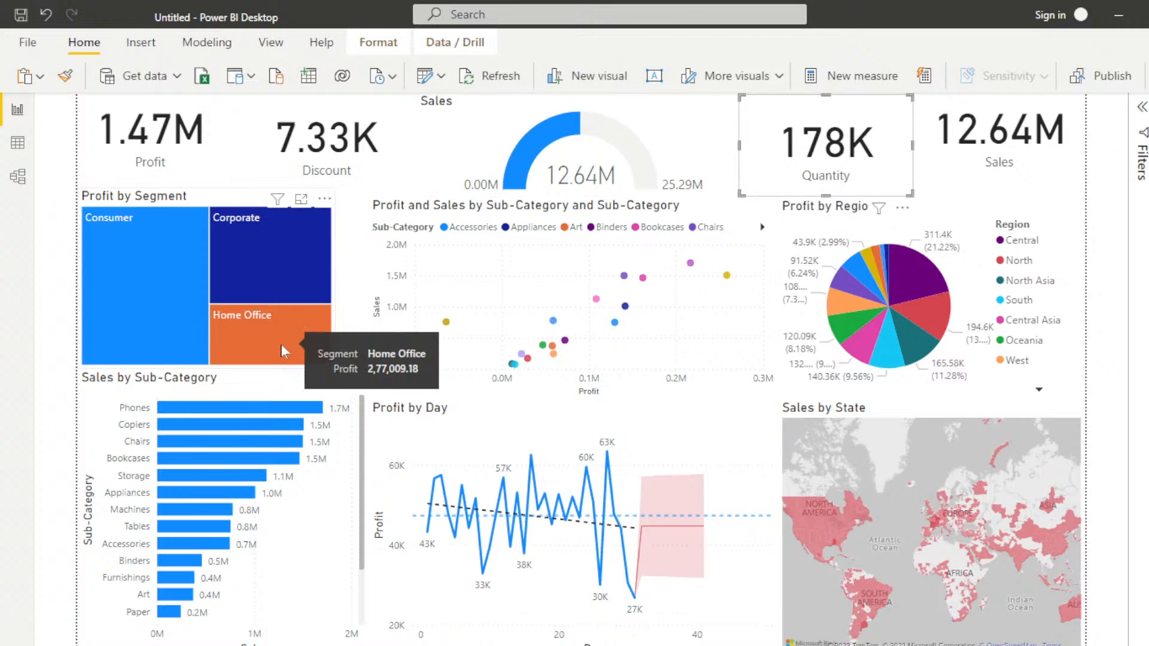
left_click(249, 332)
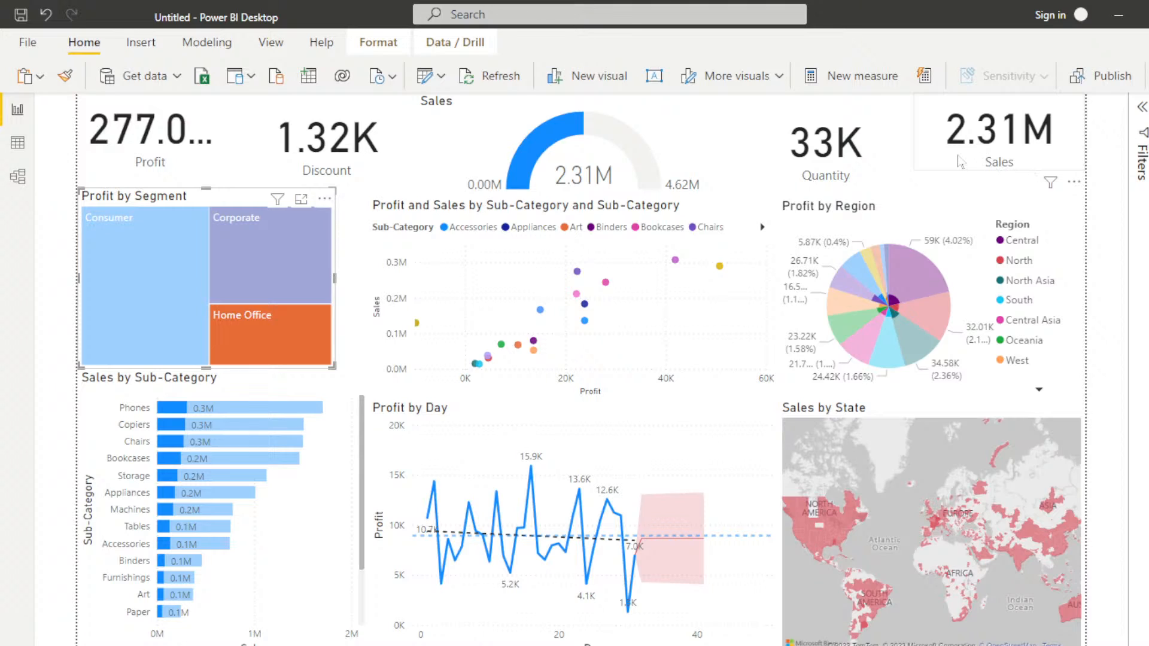
left_click(244, 268)
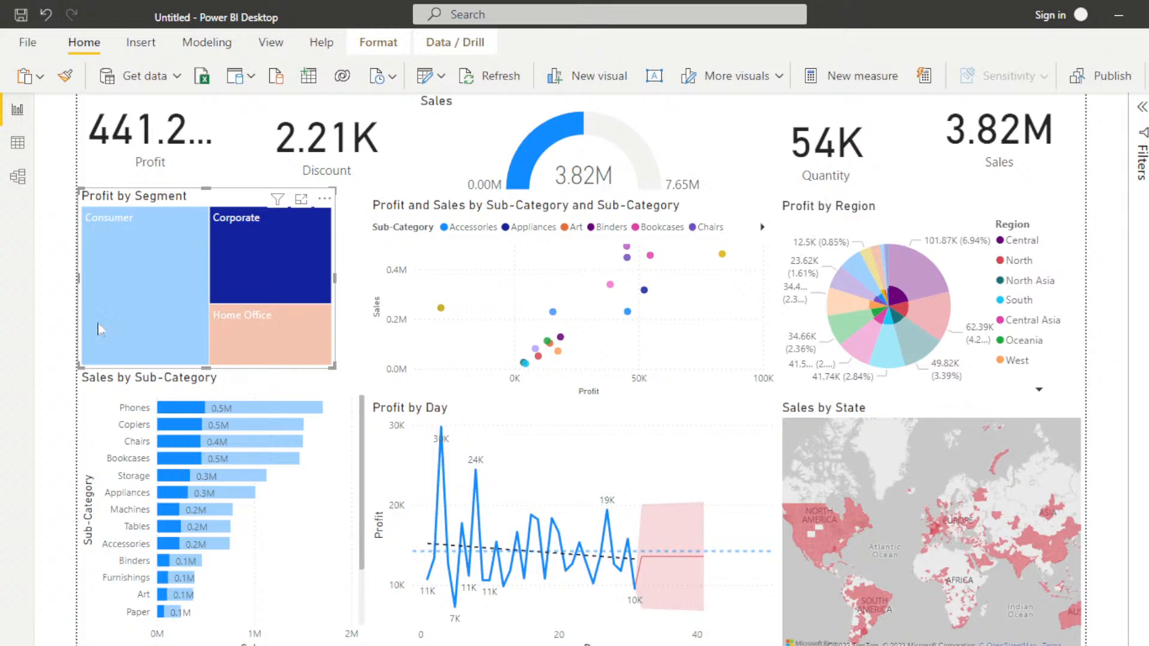
left_click(119, 291)
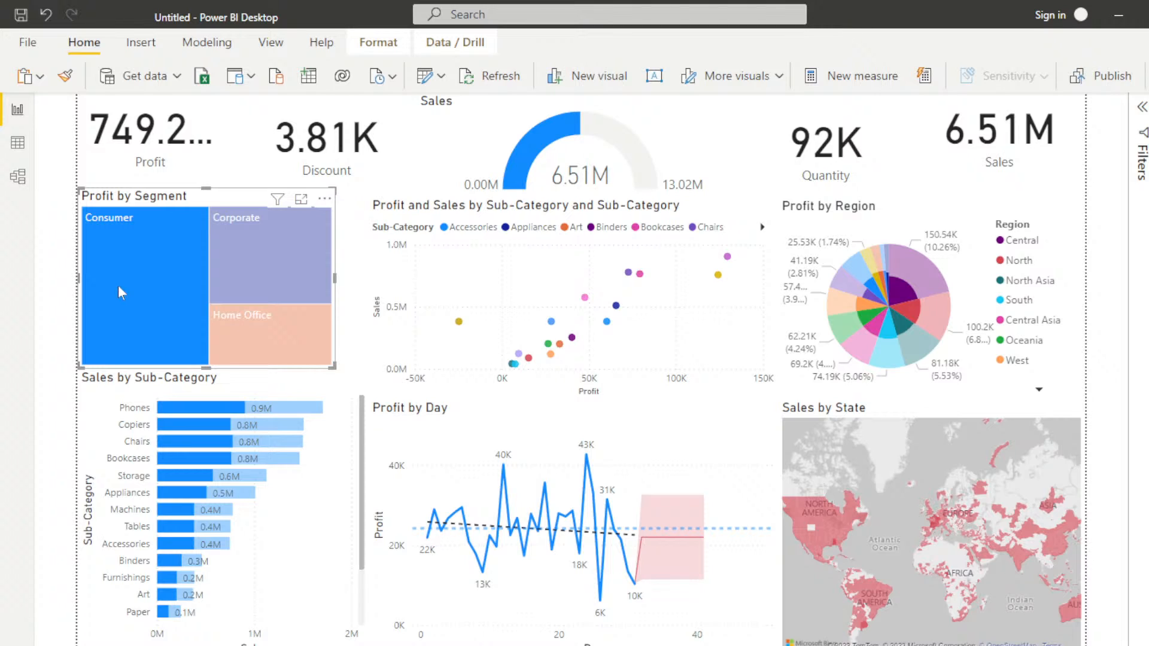
left_click(267, 253)
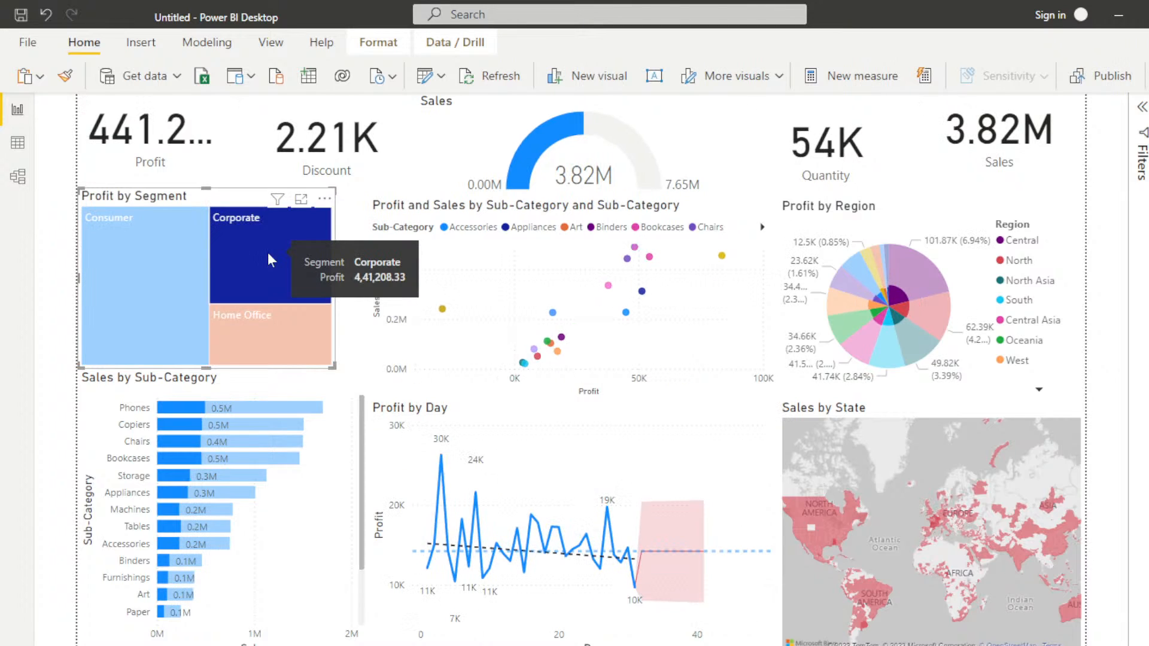
left_click(278, 325)
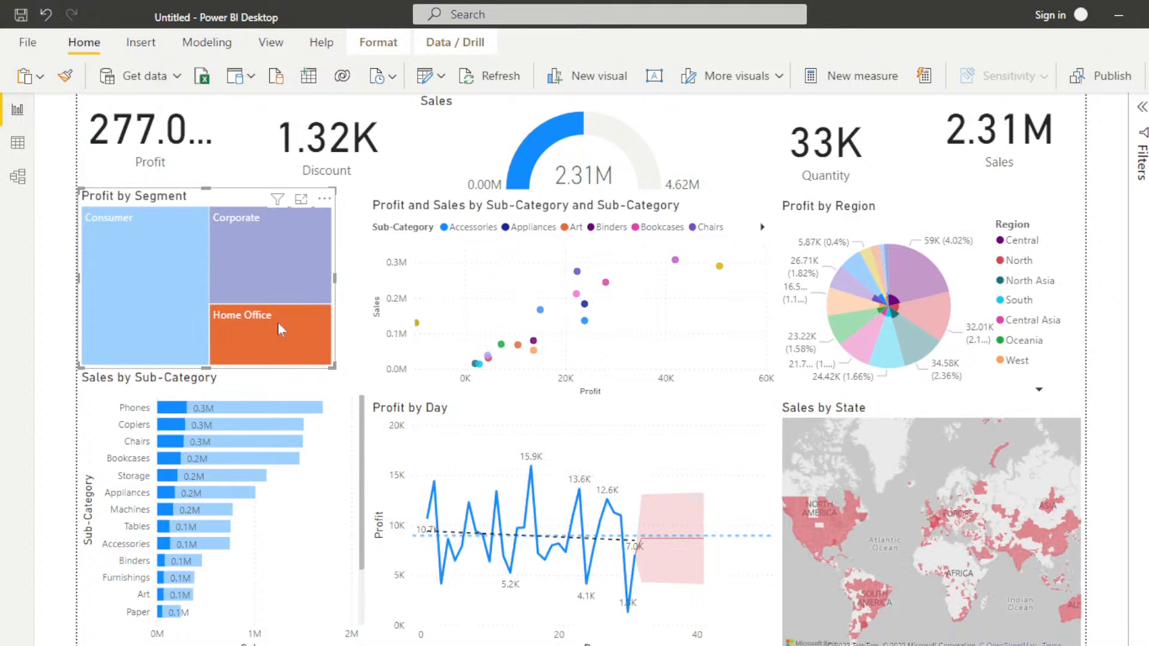
left_click(263, 253)
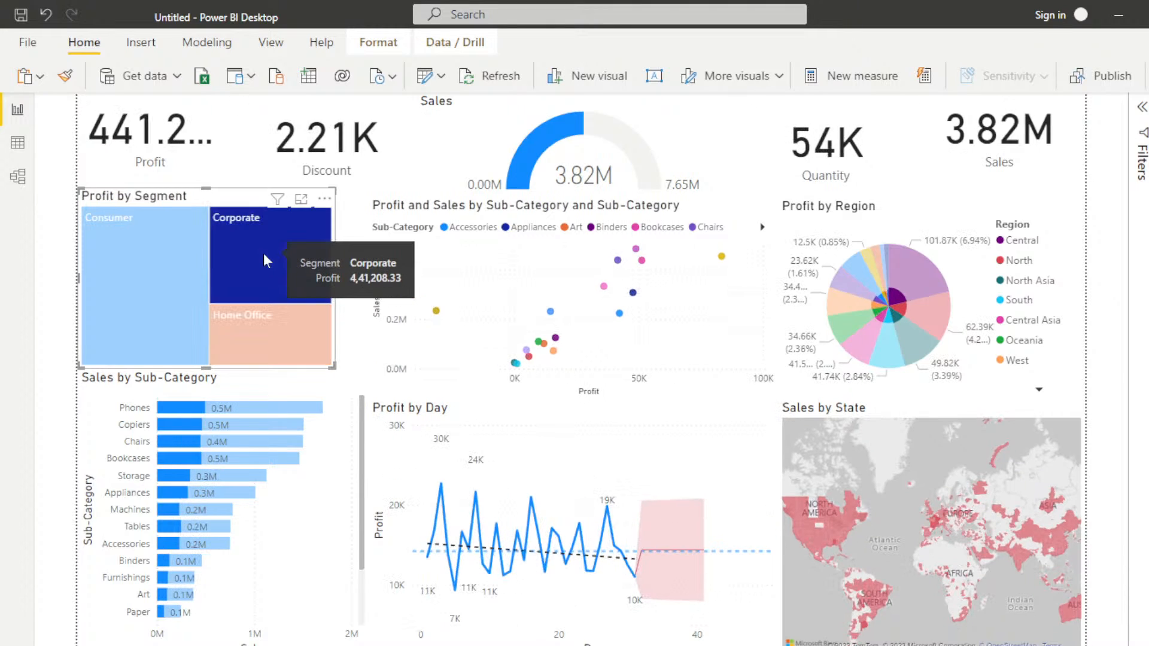
left_click(249, 335)
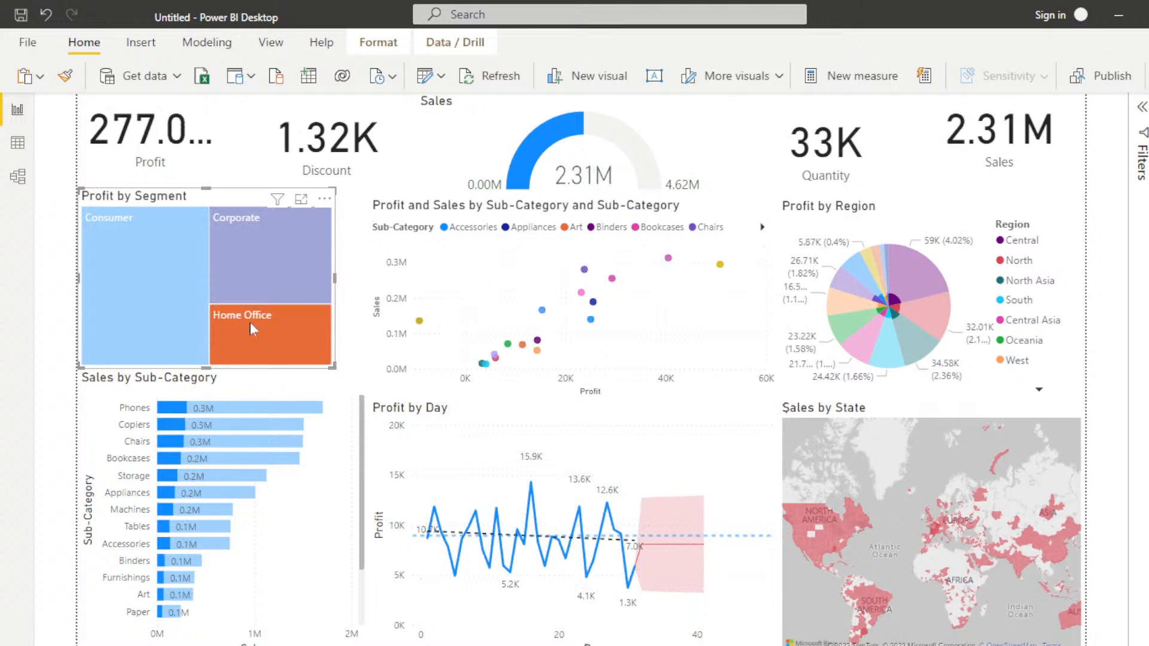
mouse_move(275, 267)
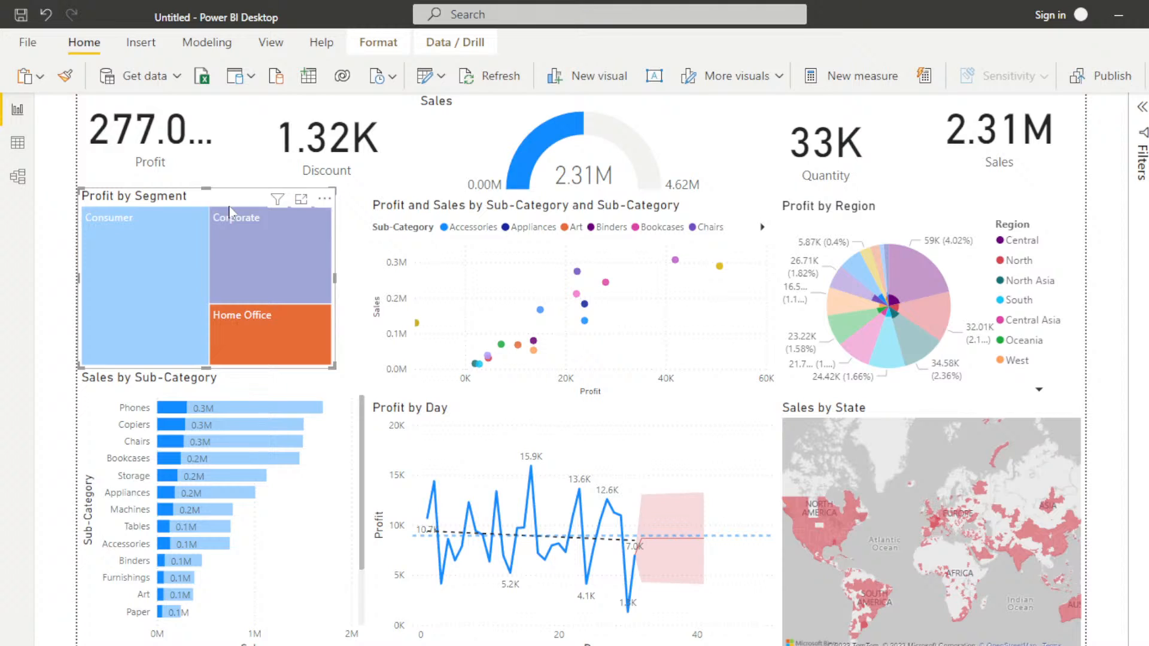
mouse_move(225, 215)
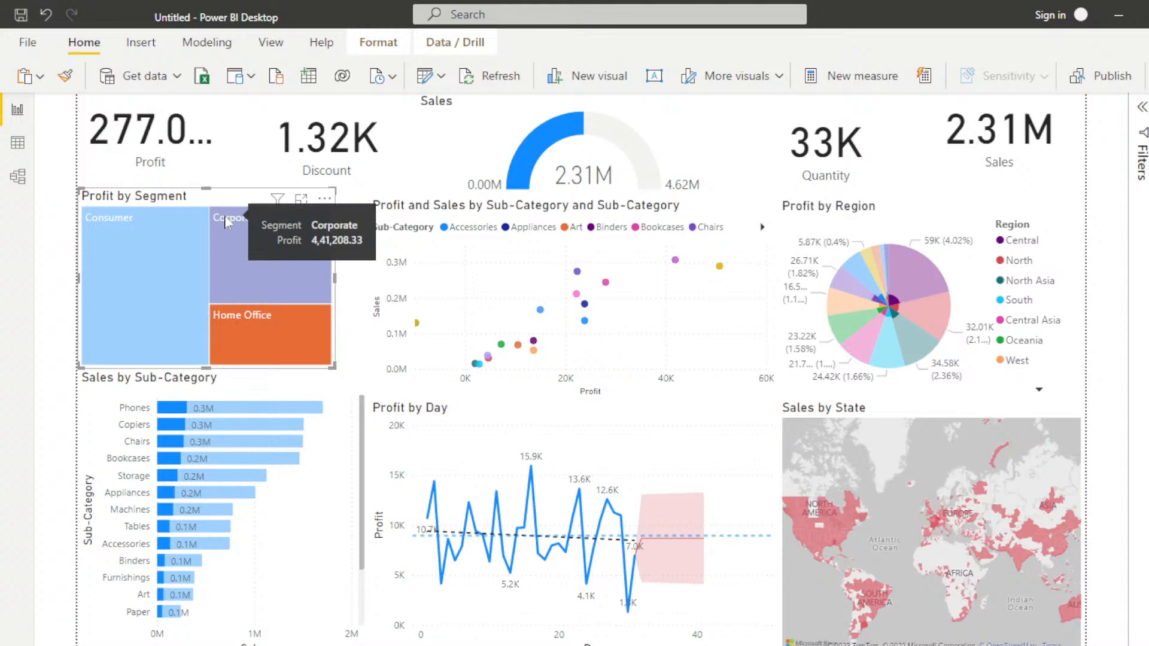
left_click(226, 216)
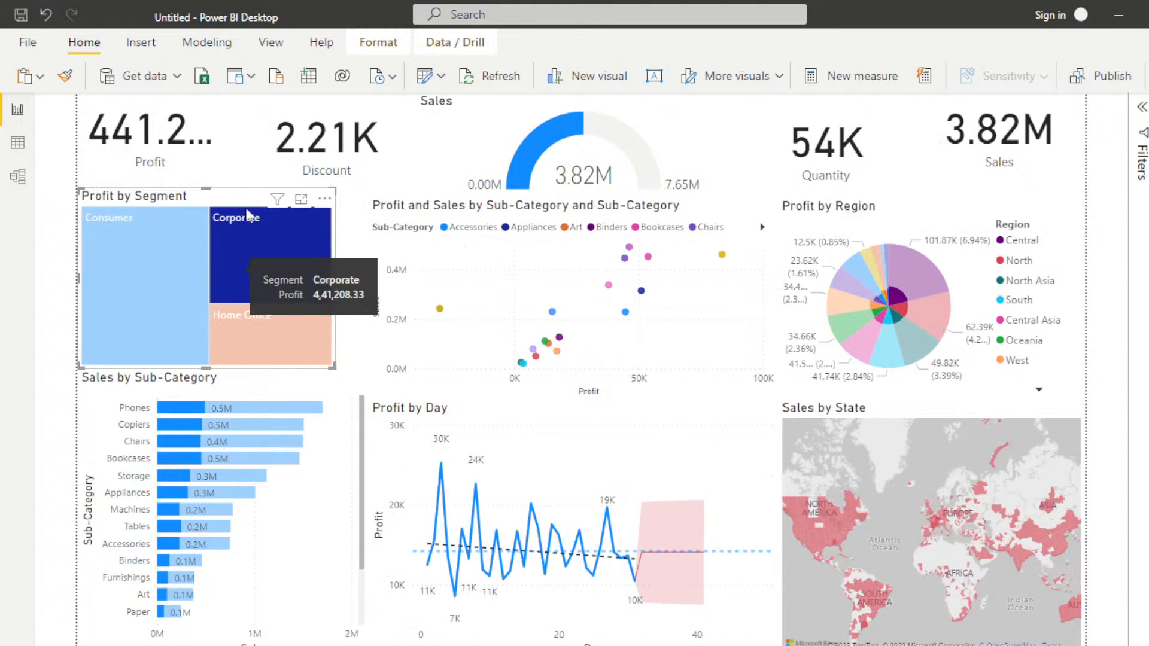
left_click(347, 211)
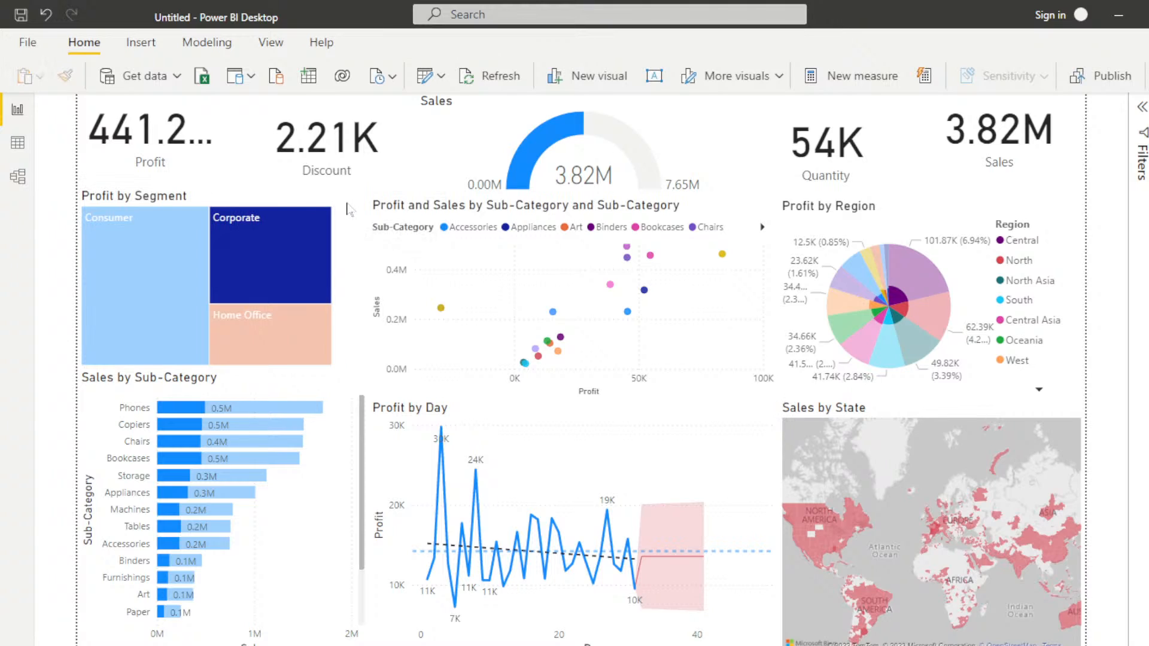
double_click(344, 226)
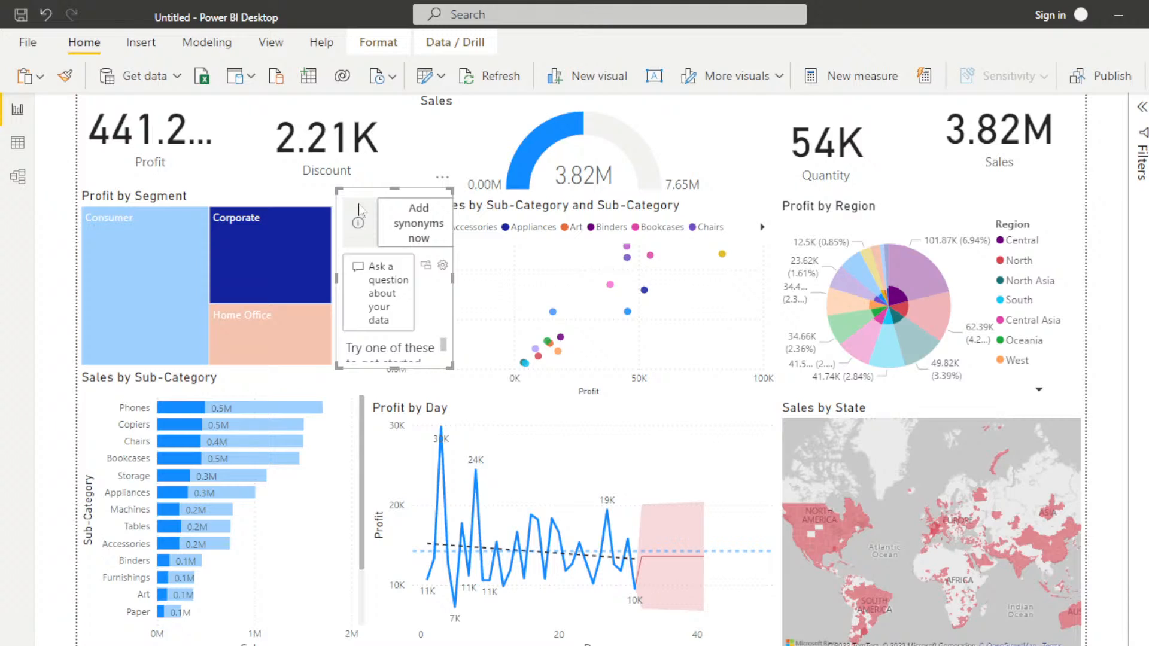
key("Delete")
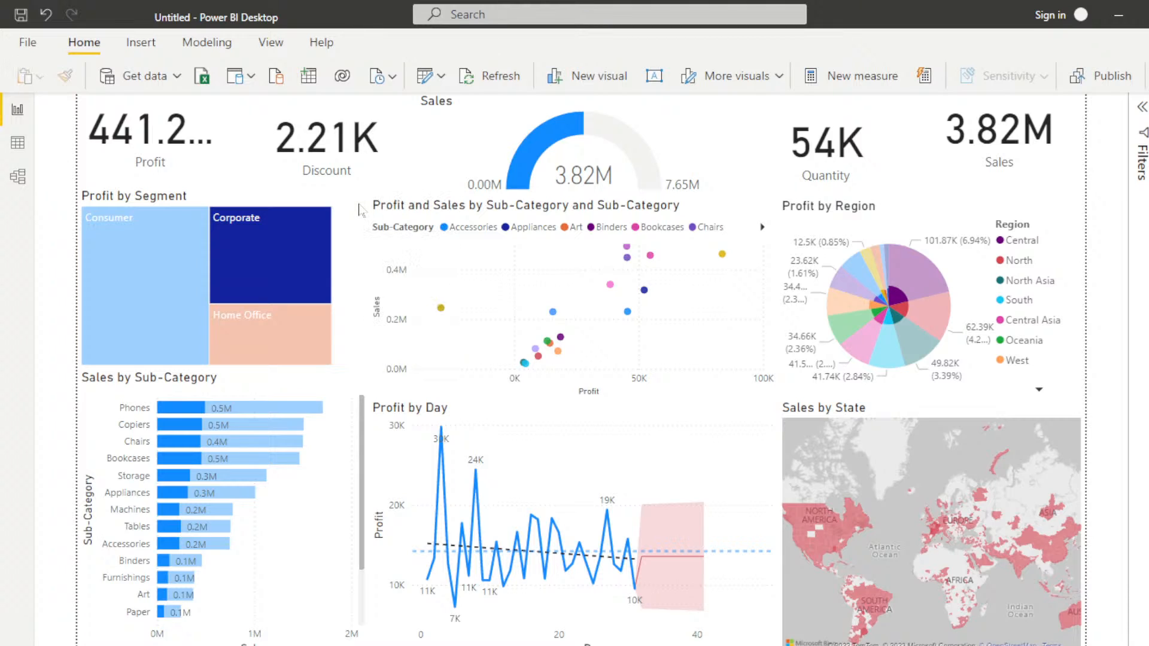
Step: Cross-filter the report by Chairs, Phones and Copiers in the Sales by Sub-Category bar chart, and return to Phones
left_click(166, 448)
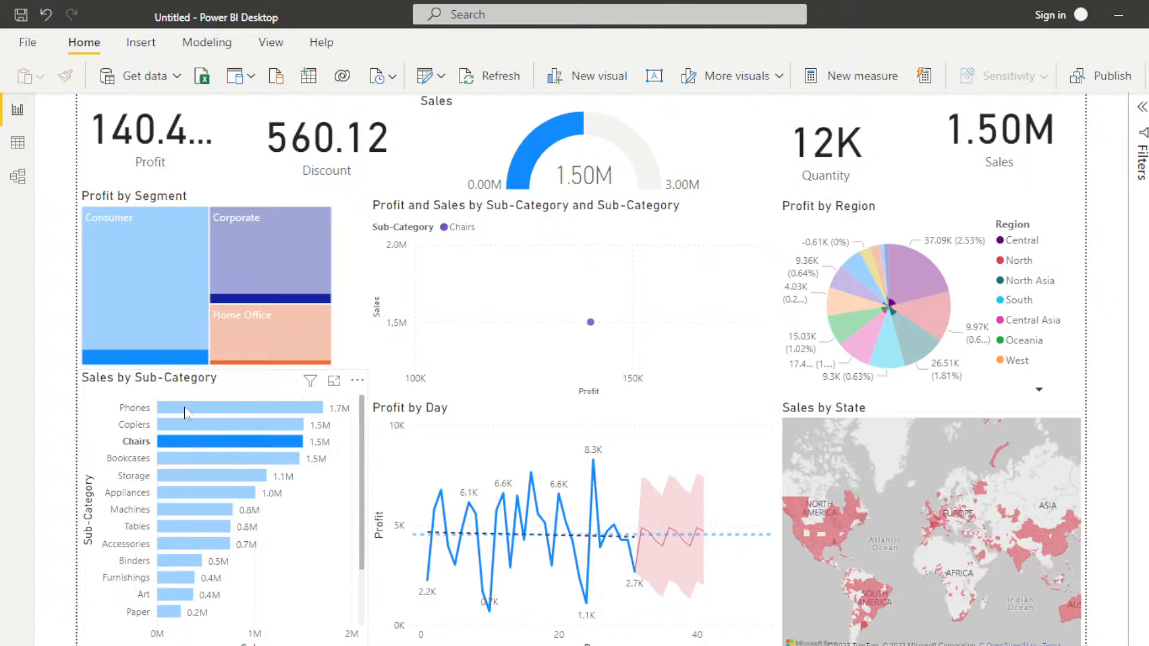
left_click(186, 408)
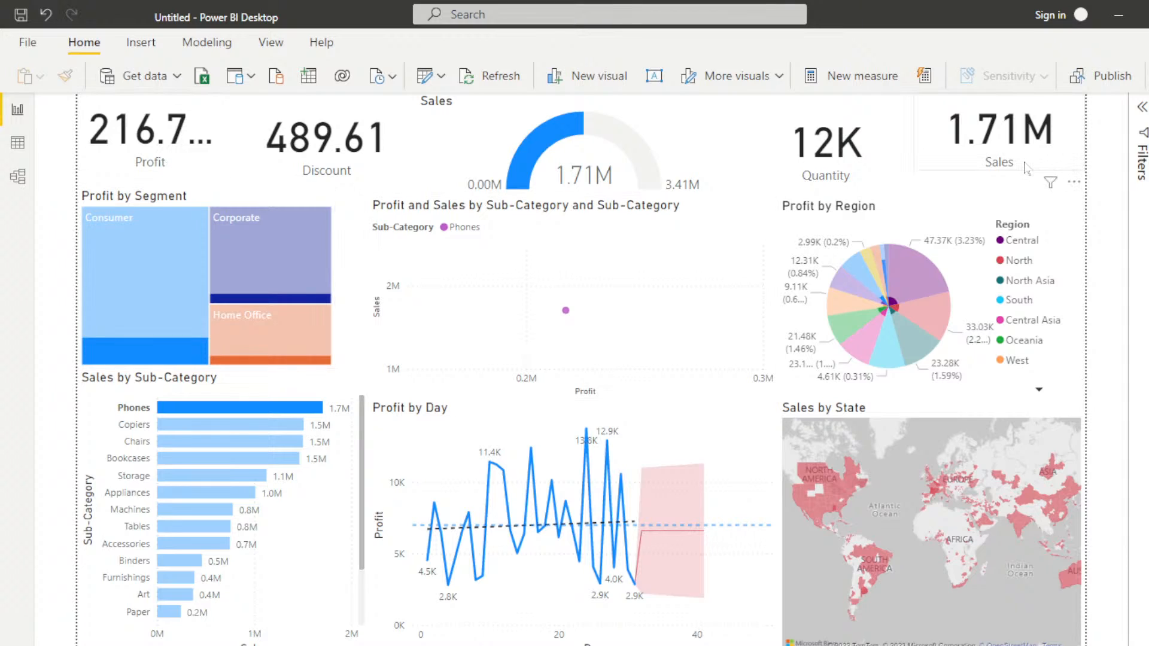
left_click(180, 426)
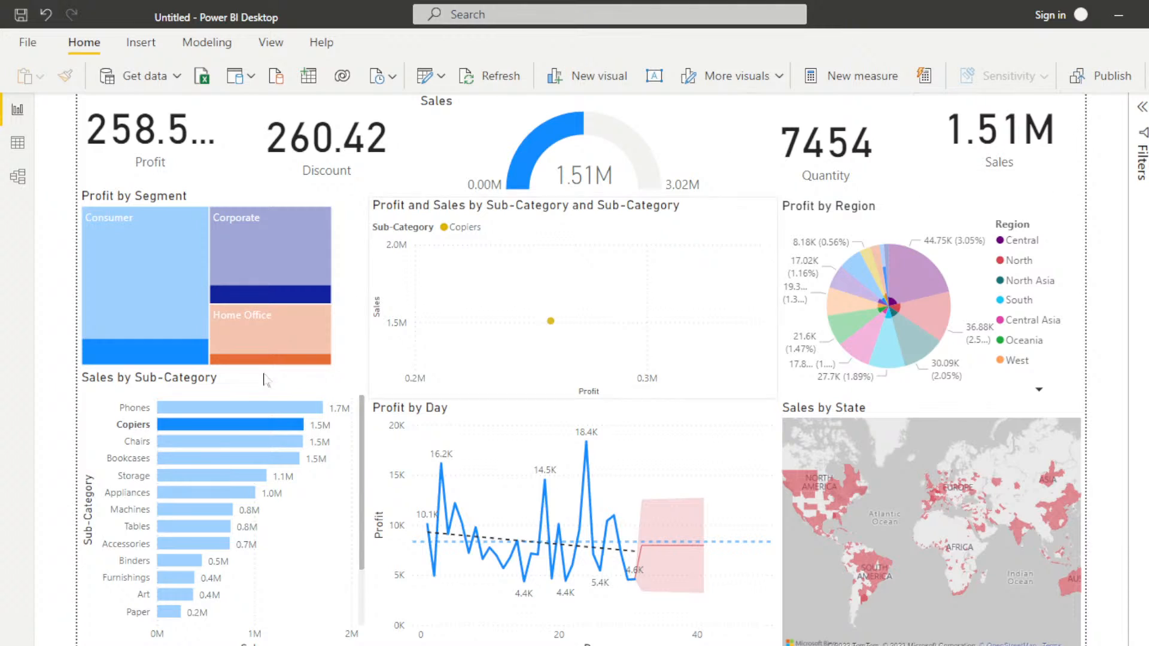
left_click(212, 408)
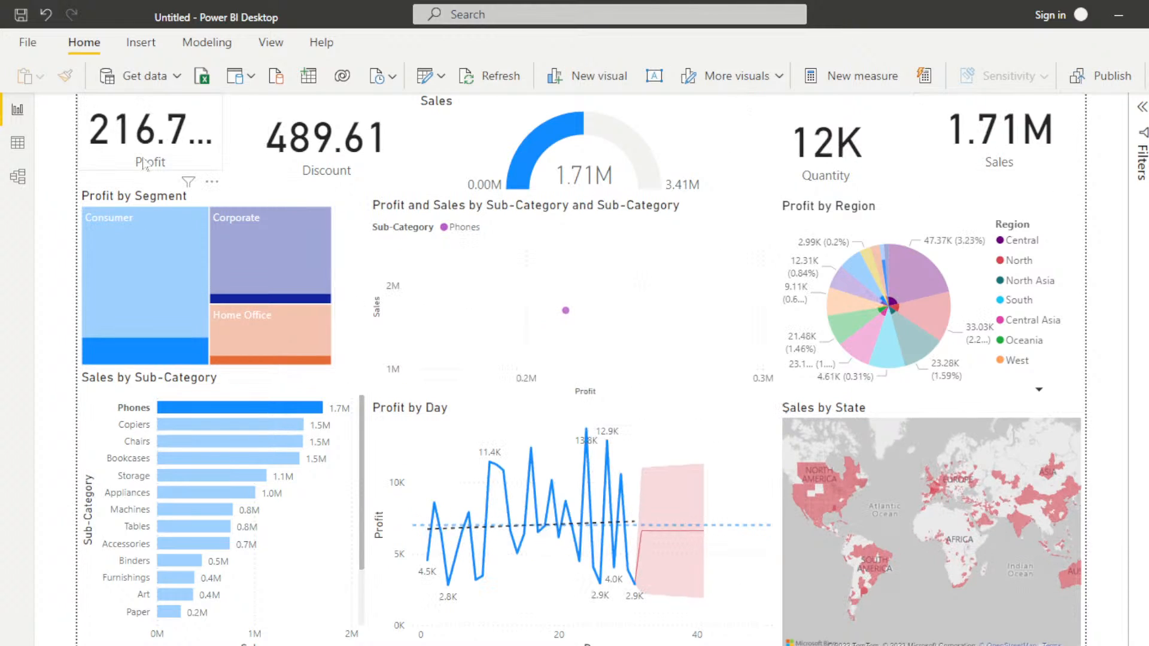
Step: Cross-filter the report by Copiers in the Sales by Sub-Category chart, and by an Asian state on the Sales by State map
left_click(189, 424)
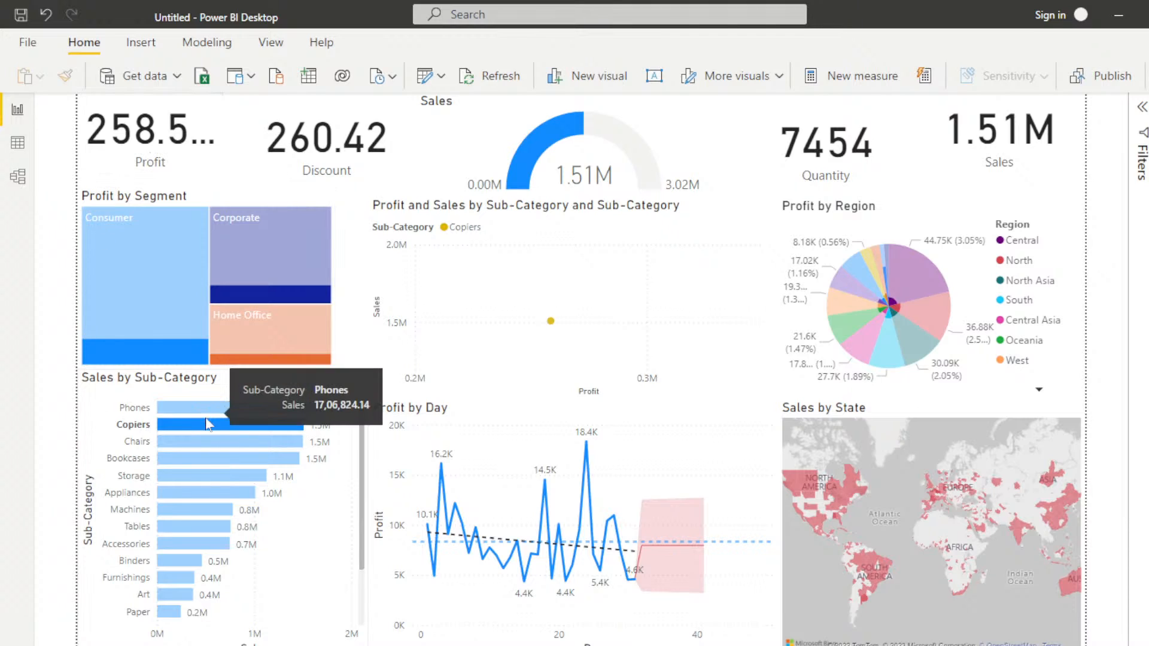
mouse_move(202, 429)
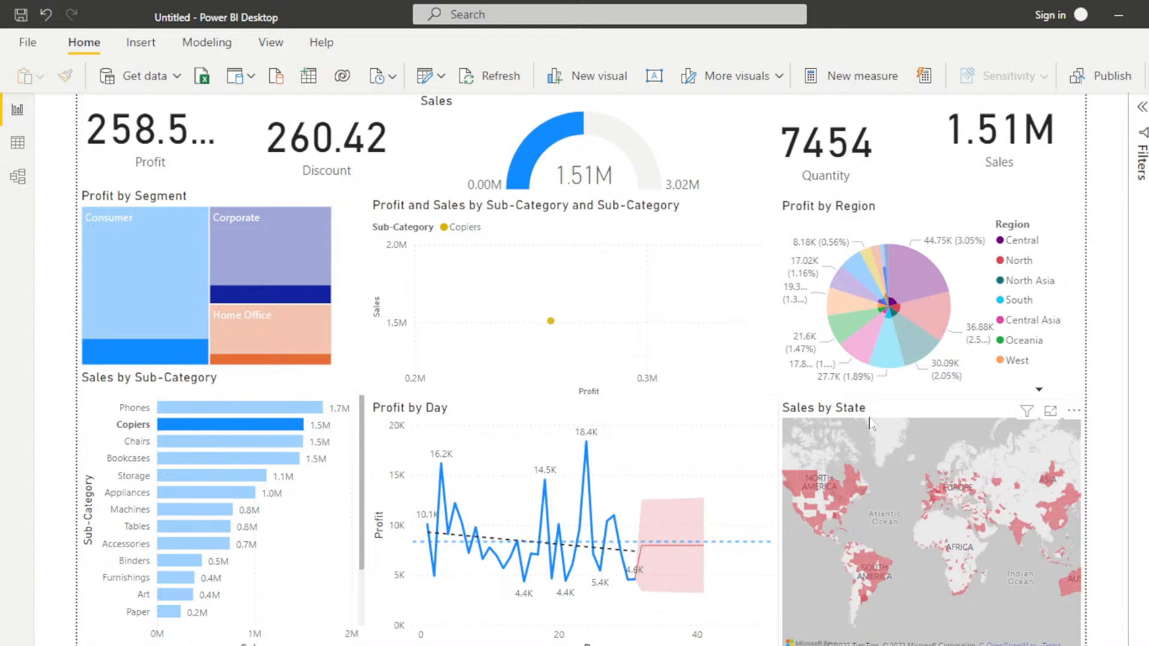
left_click(1017, 530)
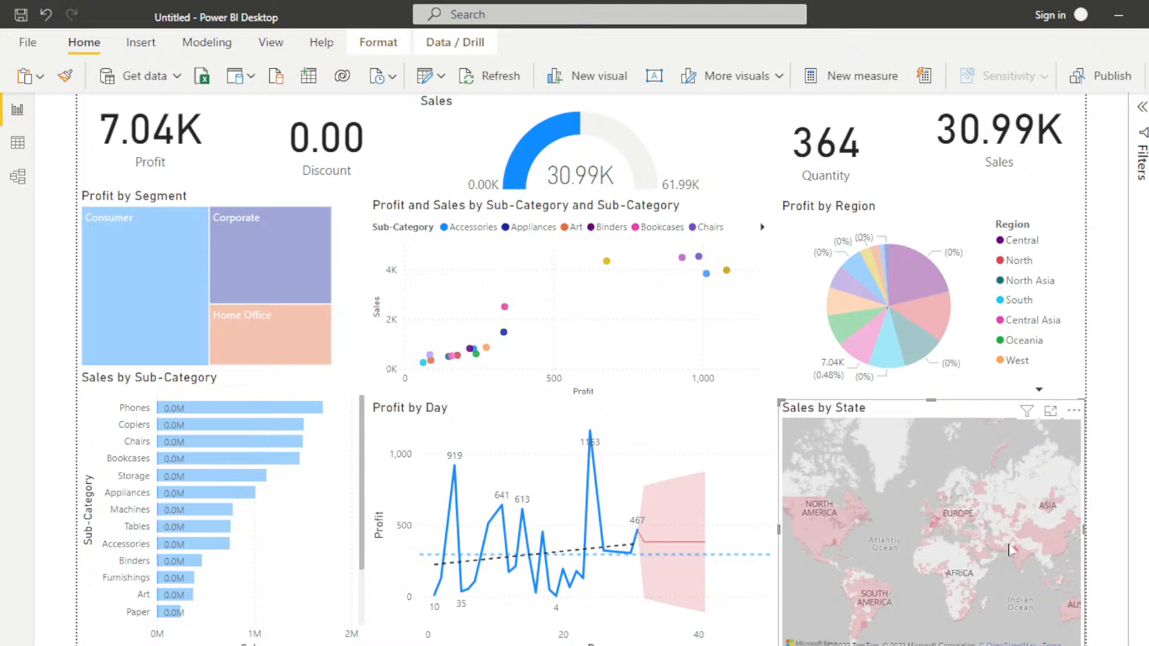
Step: Cross-filter the report by Mato Grosso in Brazil on the Sales by State map and review the cards and charts
mouse_move(1014, 558)
scroll(871, 606, "up", 5)
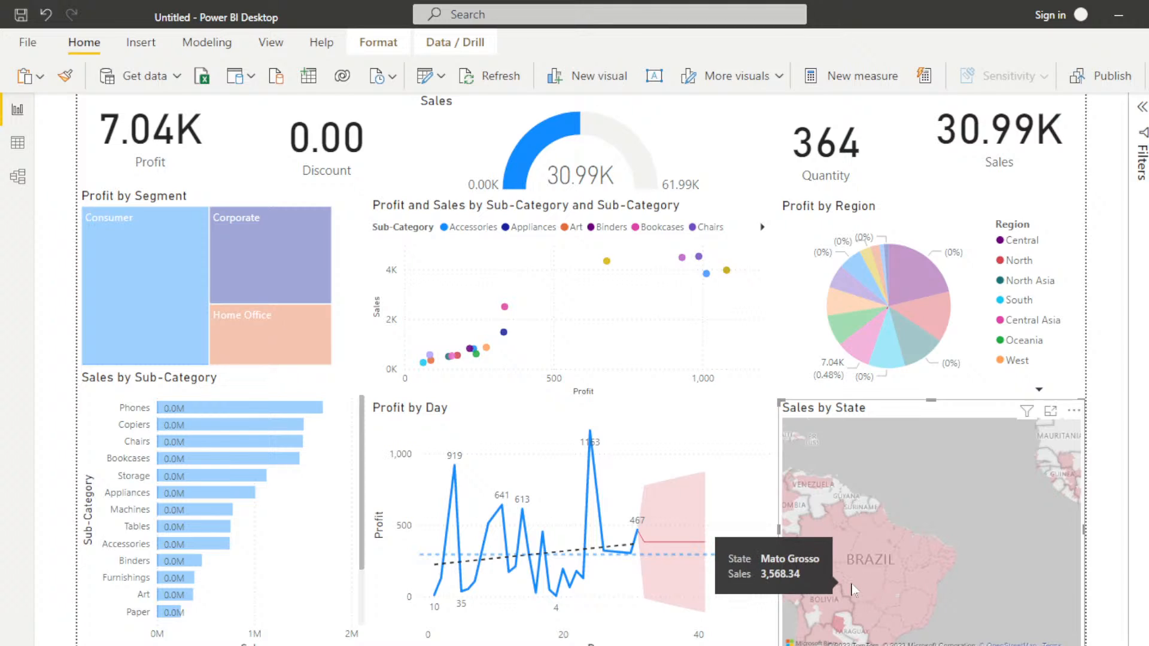
scroll(854, 588, "up", 1)
scroll(854, 588, "up", 4)
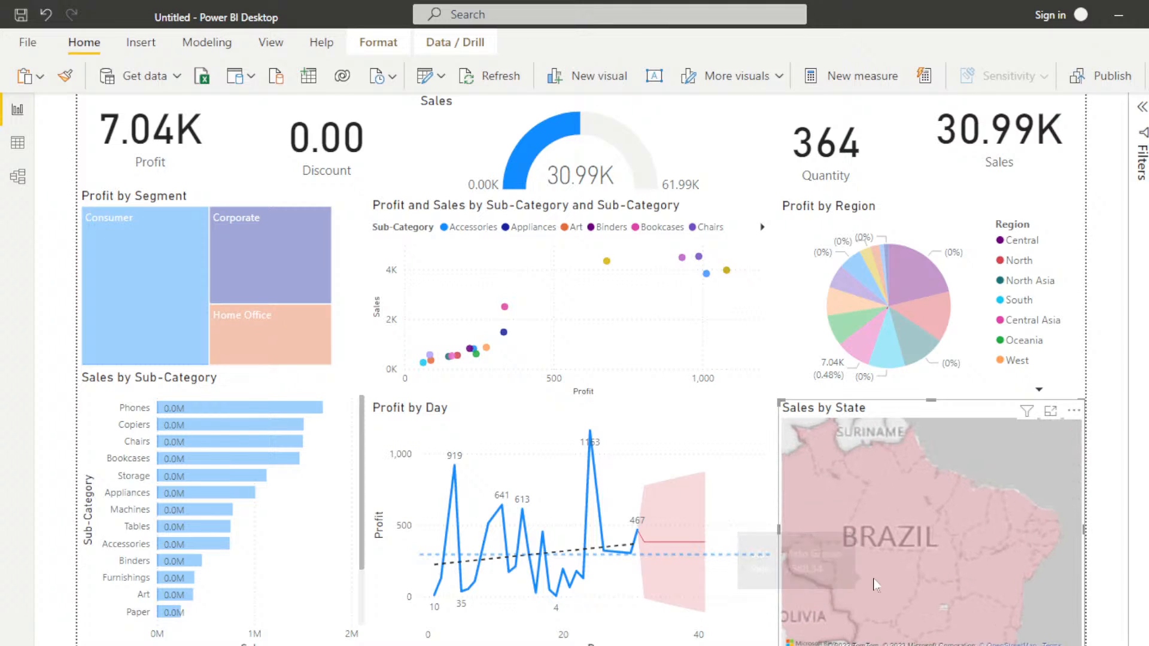
left_click(889, 536)
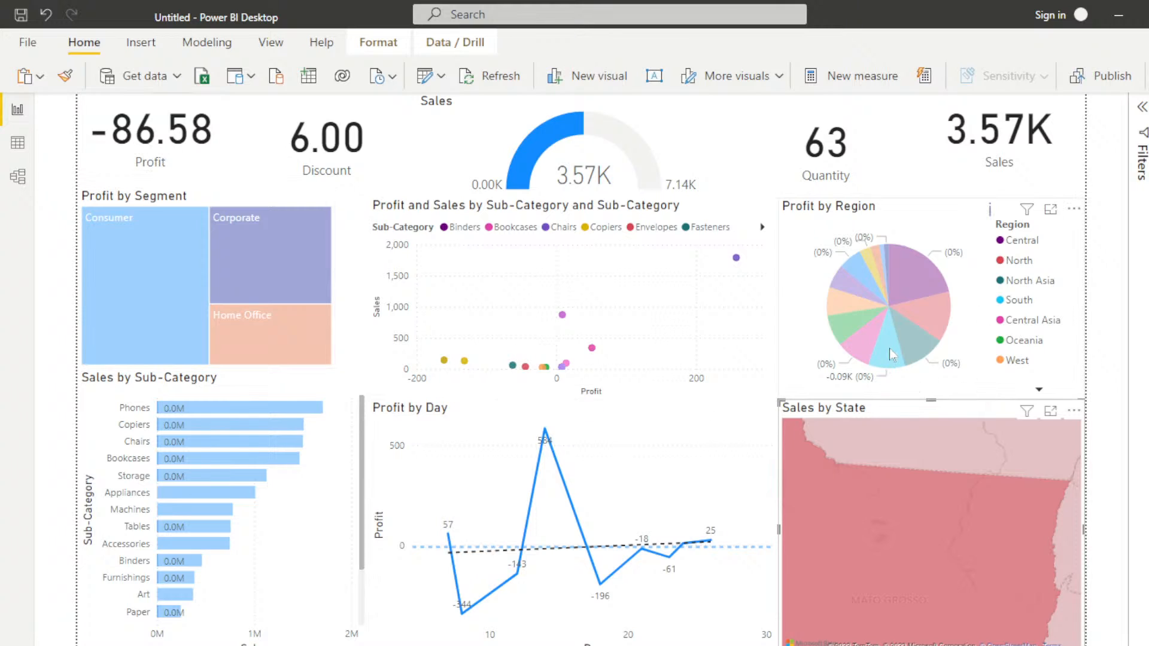
mouse_move(889, 354)
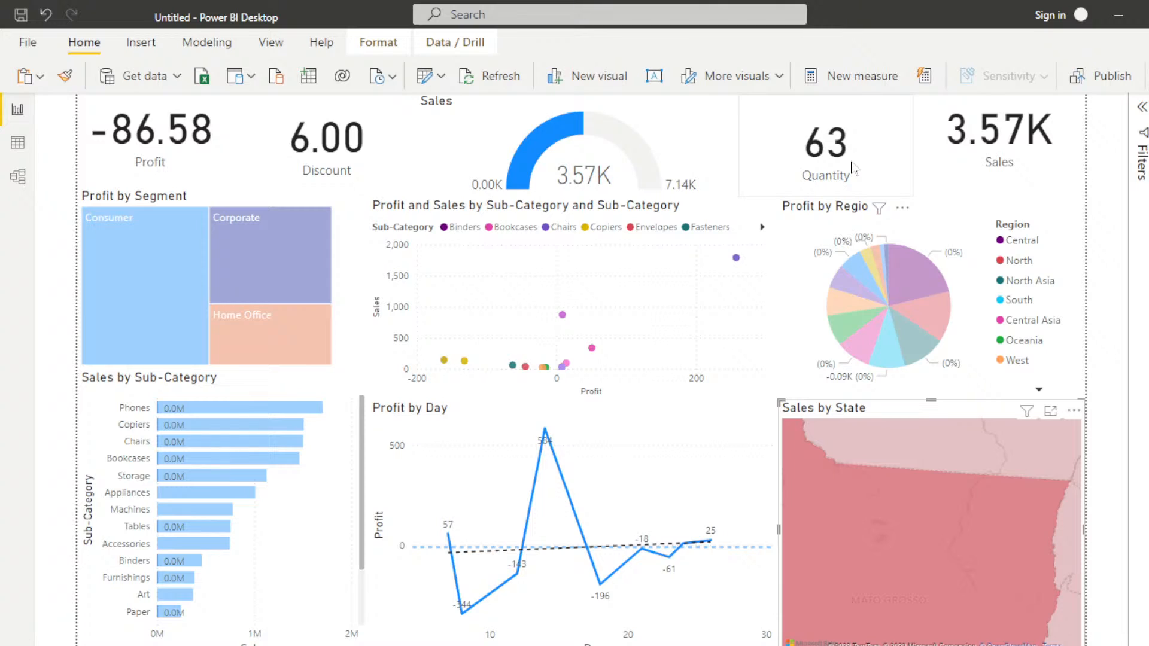
mouse_move(709, 552)
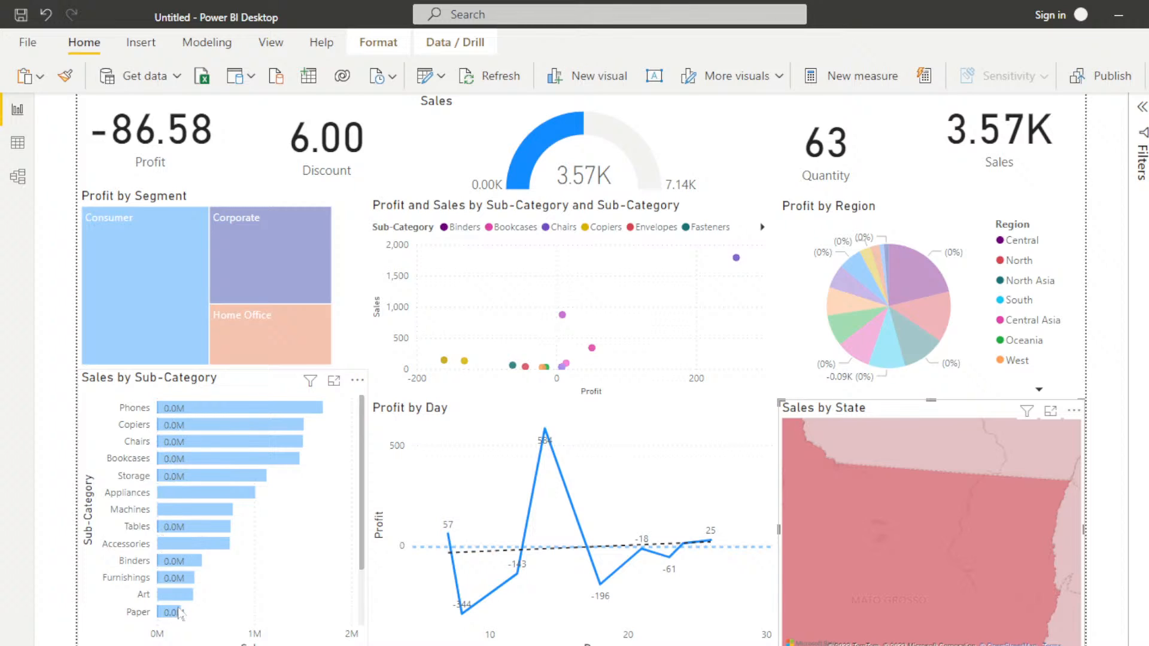
mouse_move(972, 509)
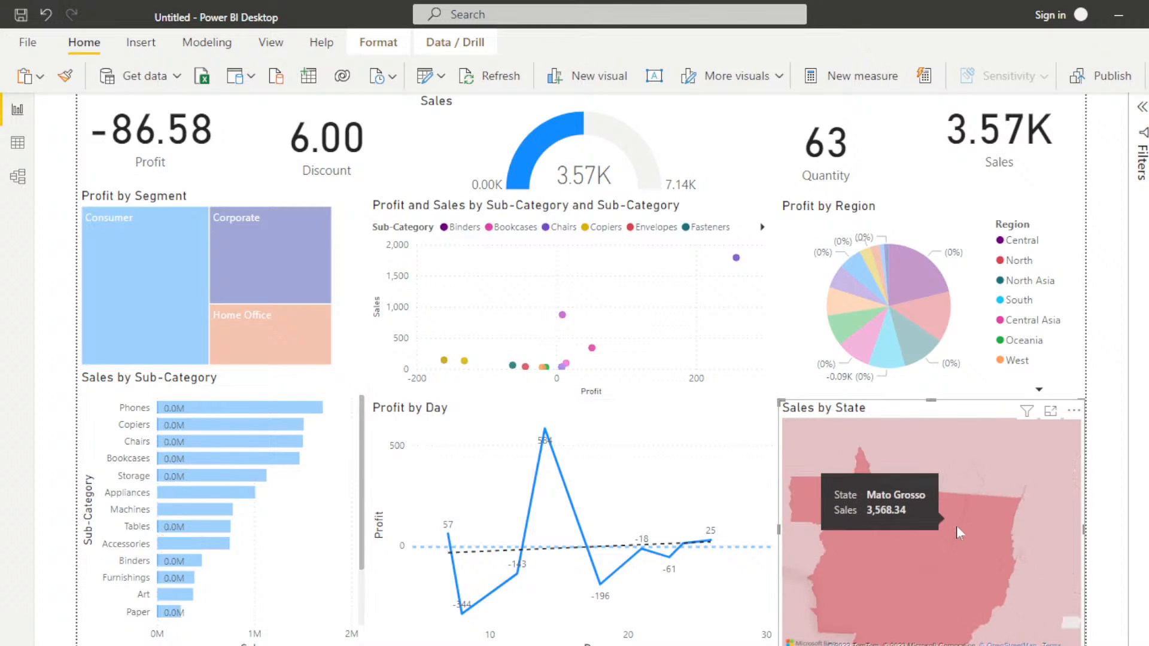
Step: Cross-filter the report by the large state in northwestern Brazil and by a Bolivian state on the Sales by State map
scroll(956, 526, "down", 2)
left_click(901, 491)
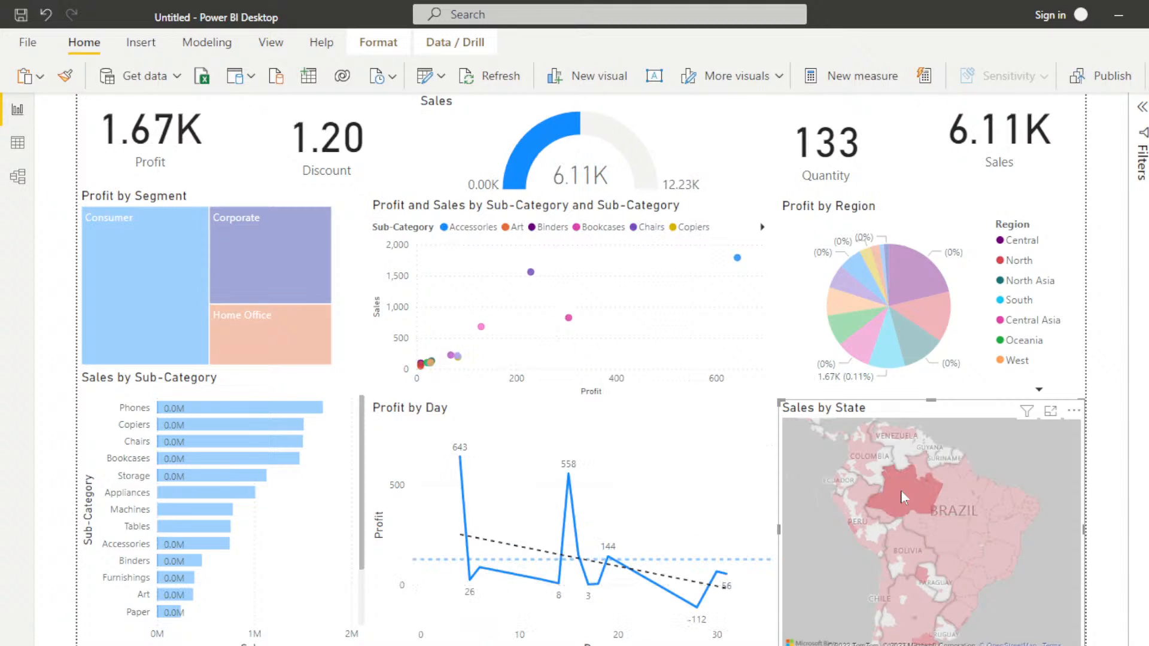
left_click(970, 571)
left_click(902, 554)
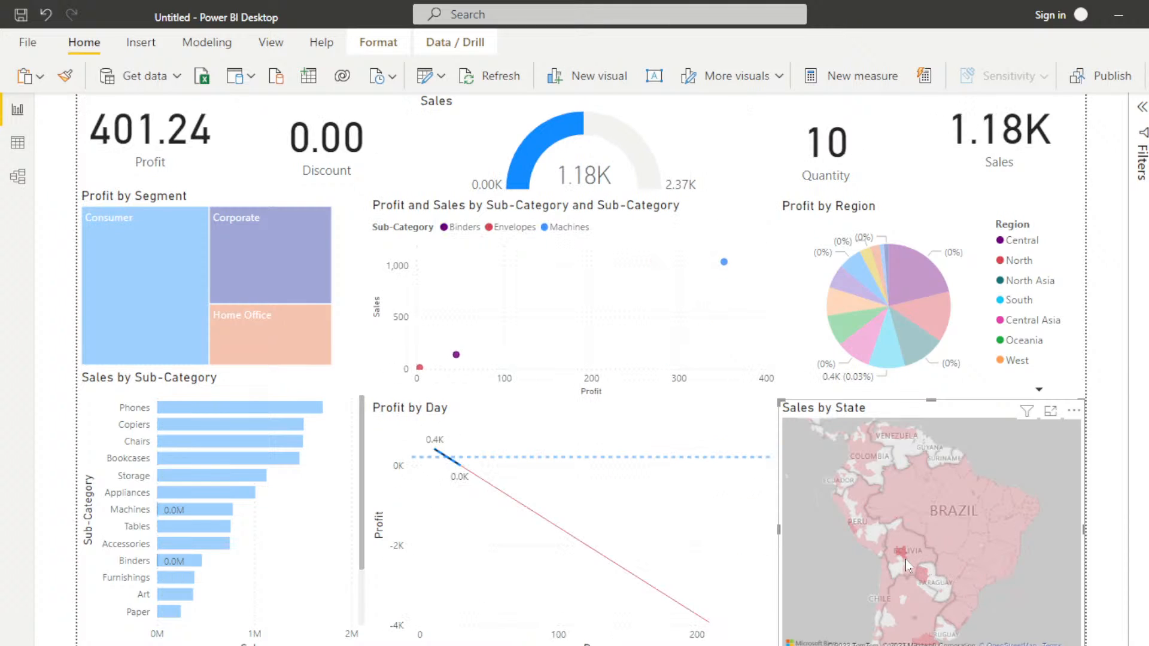
Step: Cross-filter the report by California in the United States on the Sales by State map
scroll(905, 566, "down", 5)
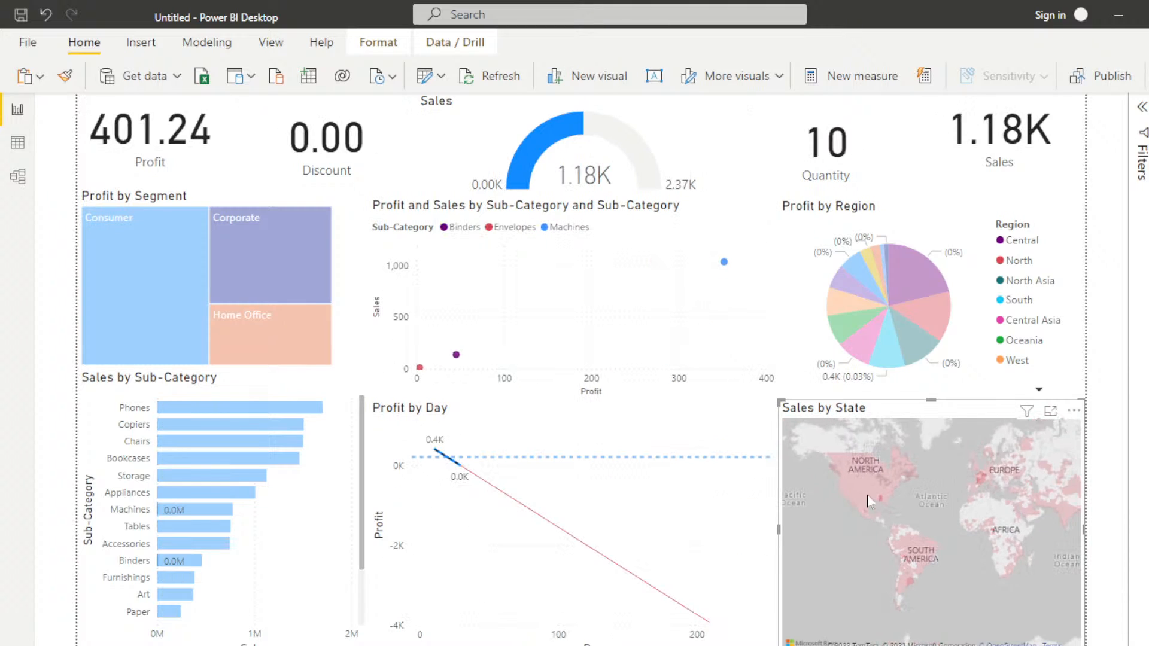
scroll(870, 502, "up", 5)
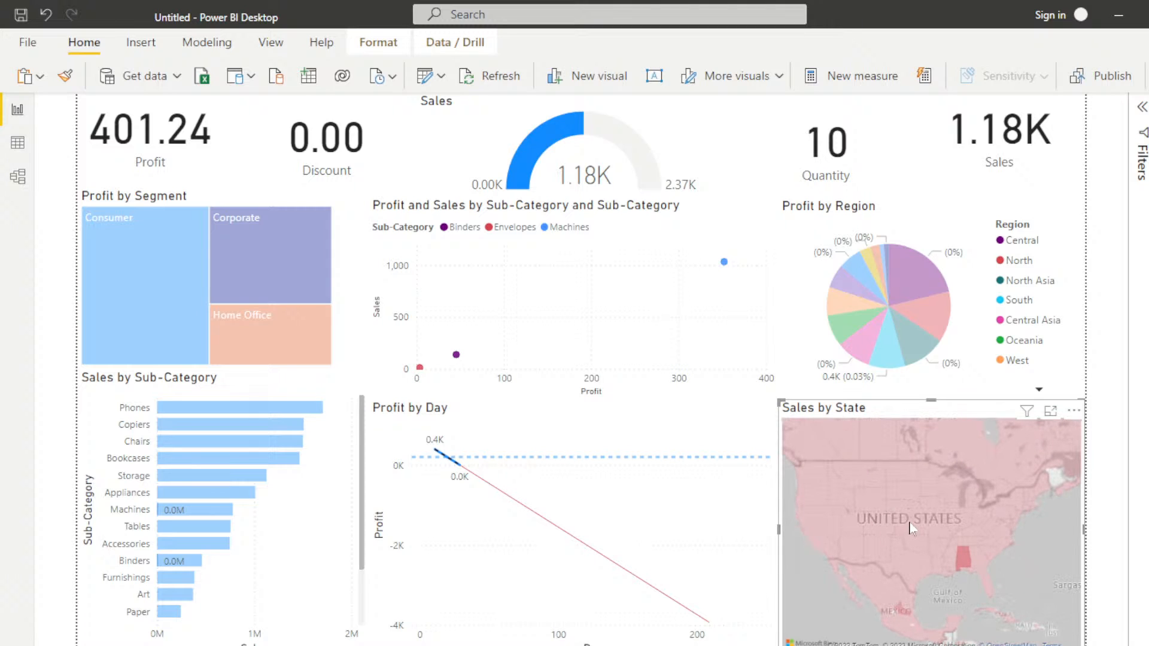
scroll(902, 530, "up", 3)
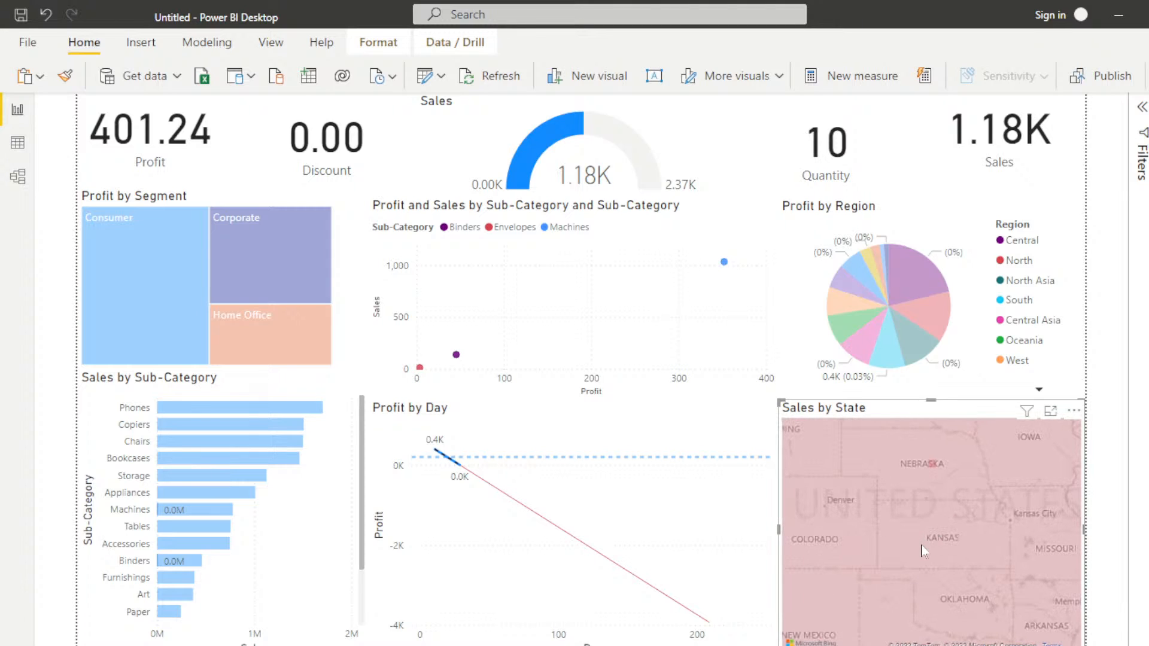
left_click_drag(871, 576, 939, 507)
left_click_drag(855, 522, 972, 556)
left_click(952, 547)
left_click(877, 576)
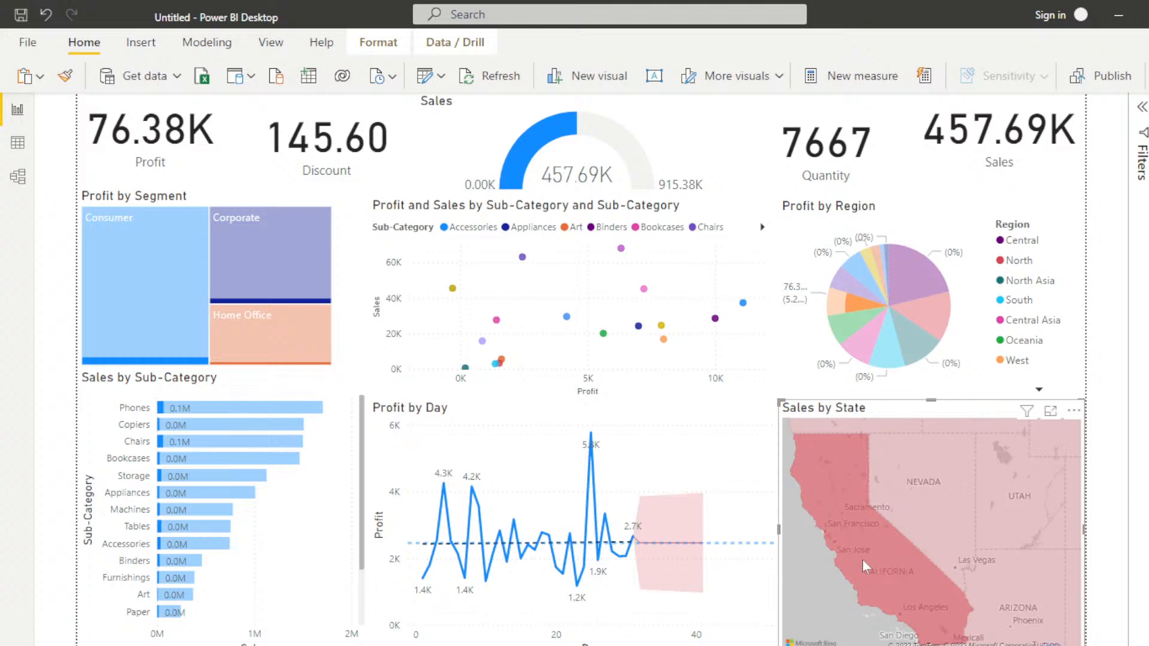
mouse_move(872, 561)
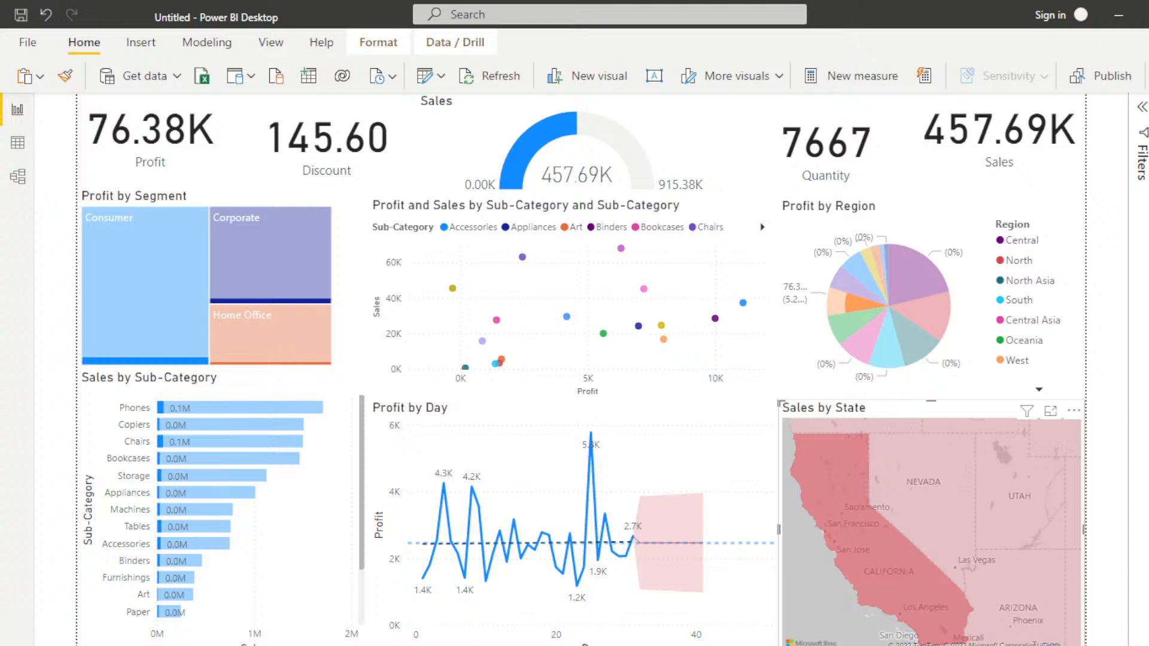
Step: Reopen the collapsed Fields pane and expand the Global Superstore table to list its fields
left_click(1148, 108)
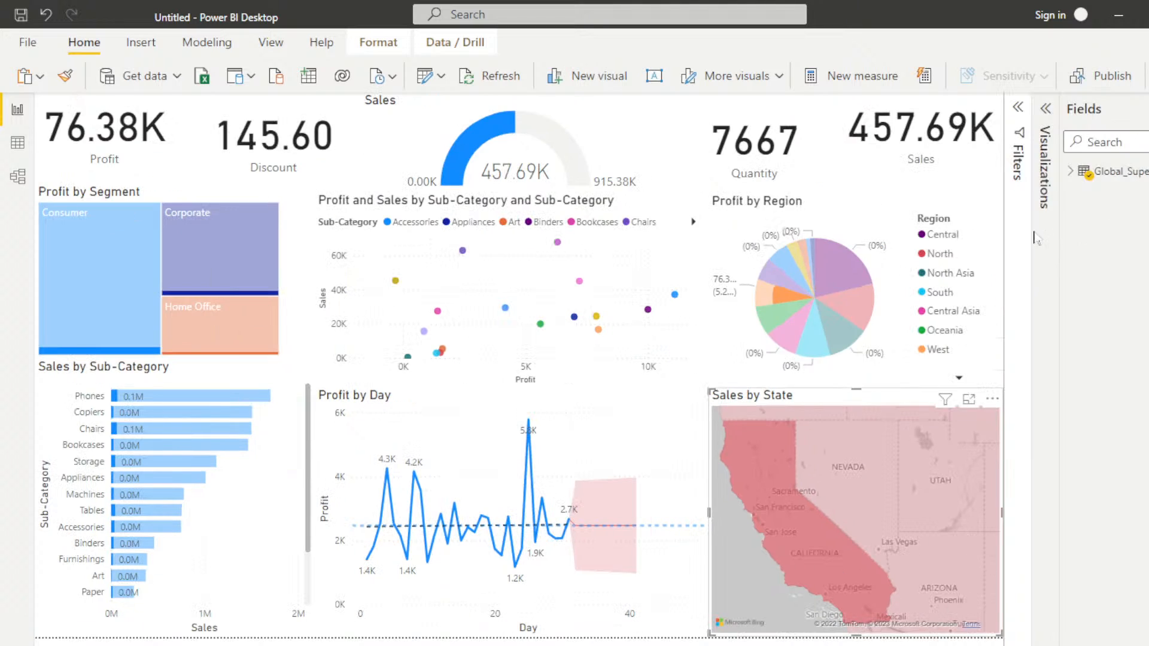
left_click(1070, 171)
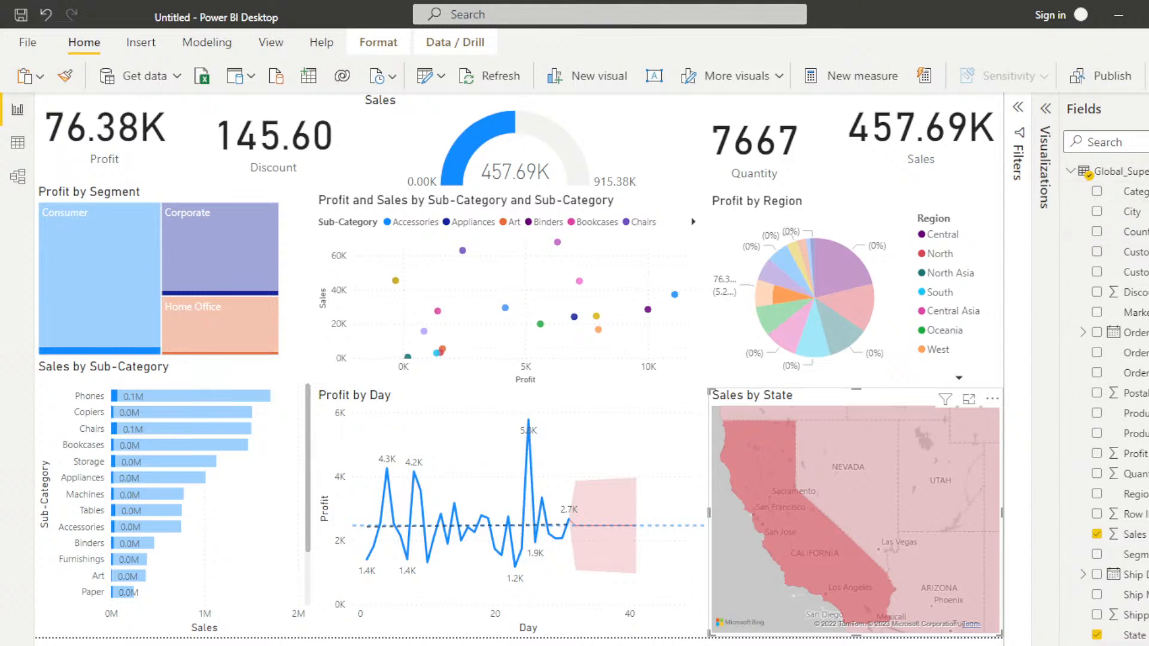
right_click(1127, 172)
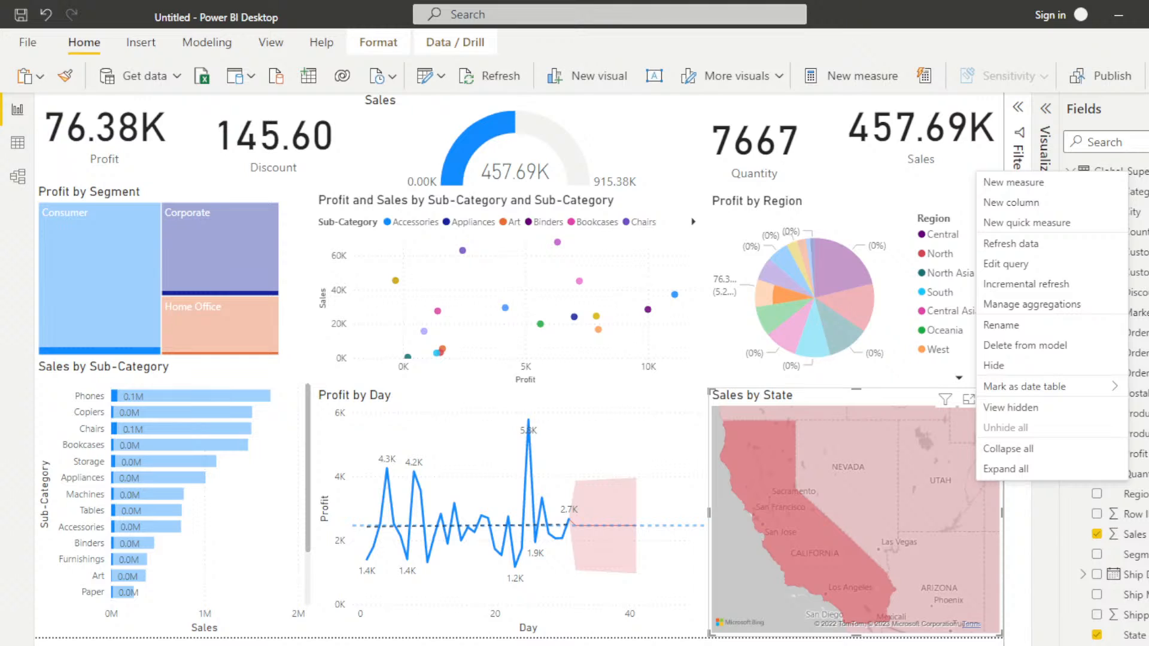
left_click(1024, 189)
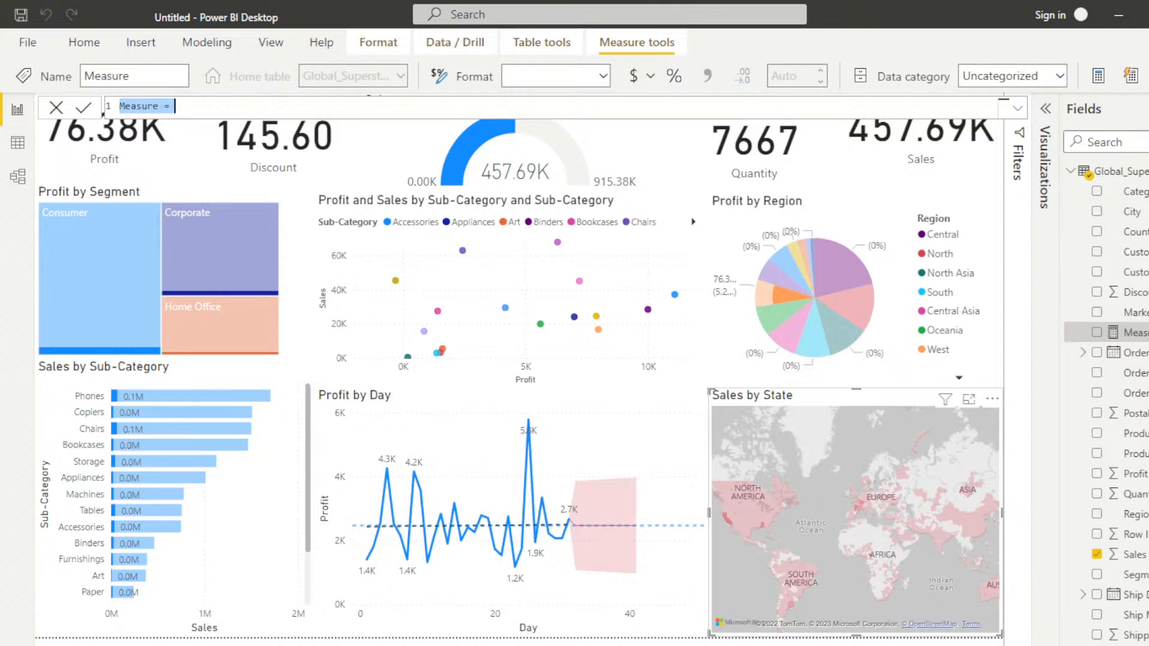
key("Escape")
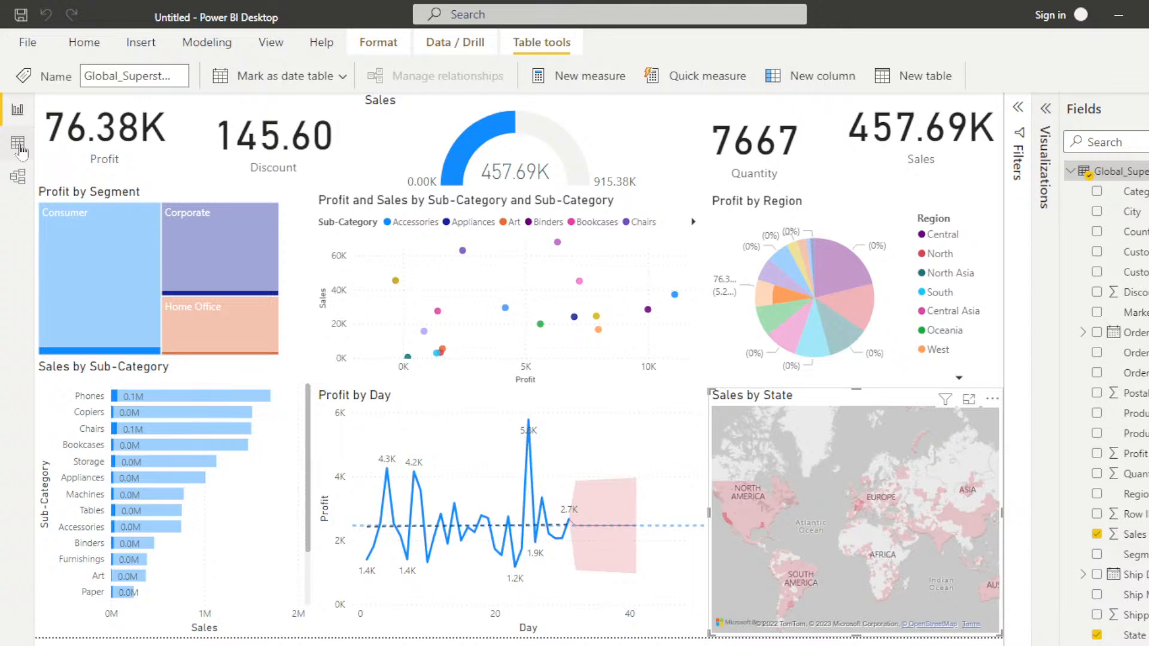
Step: Switch to the data table view and create a new measure in the Global Superstore table
left_click(18, 147)
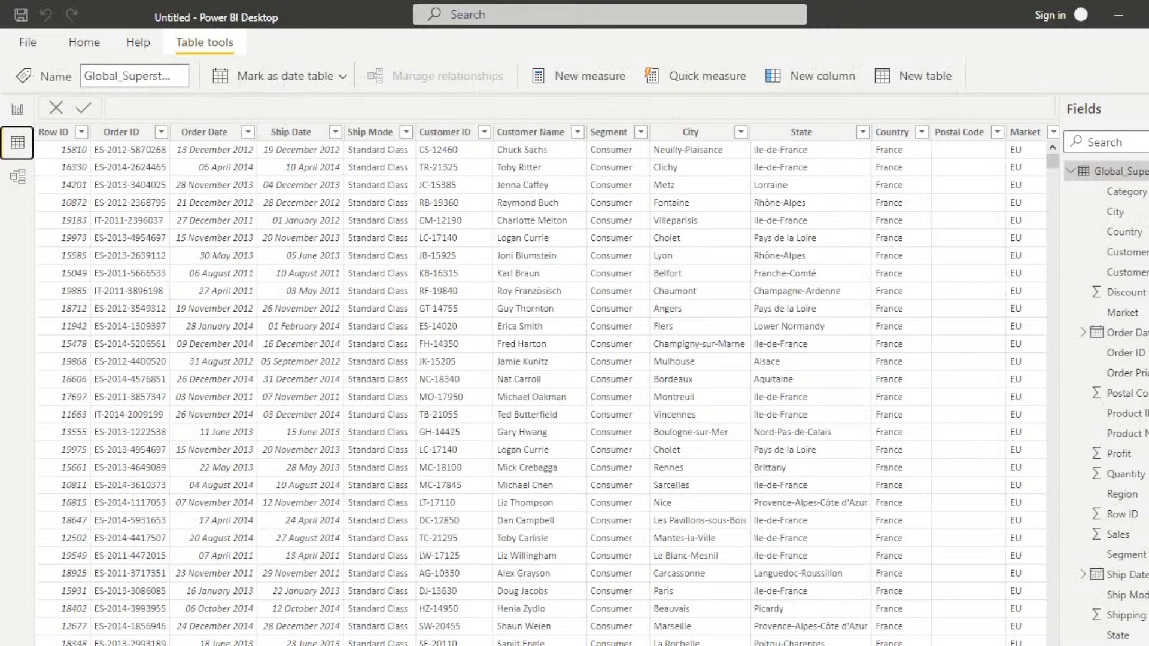
right_click(1111, 170)
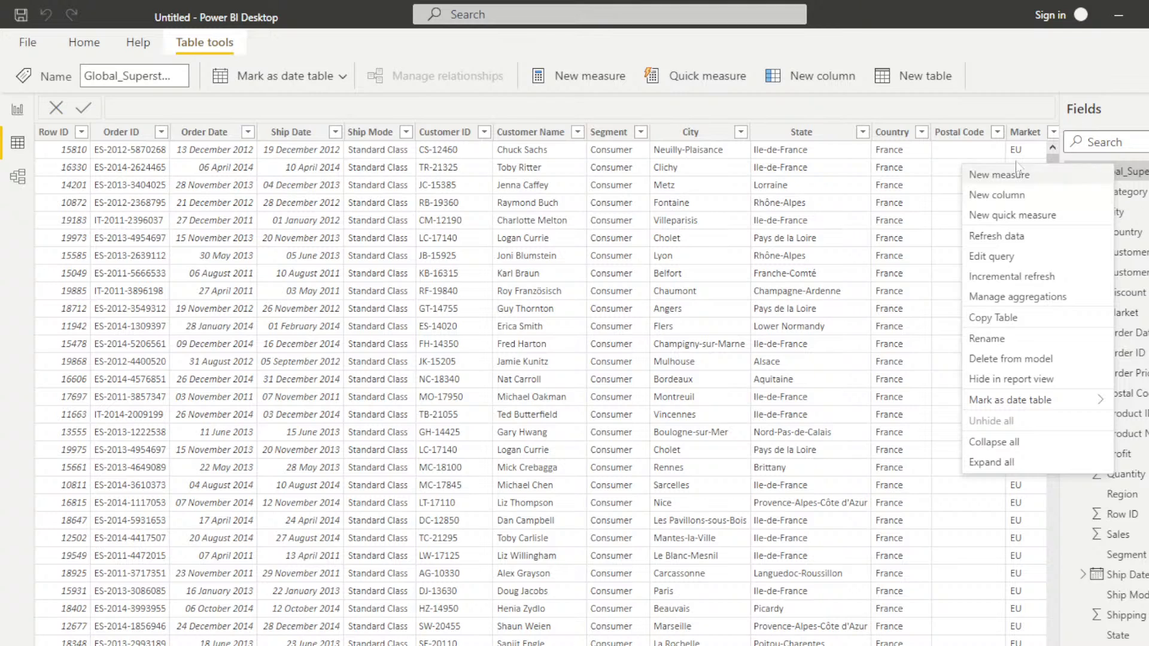
left_click(998, 176)
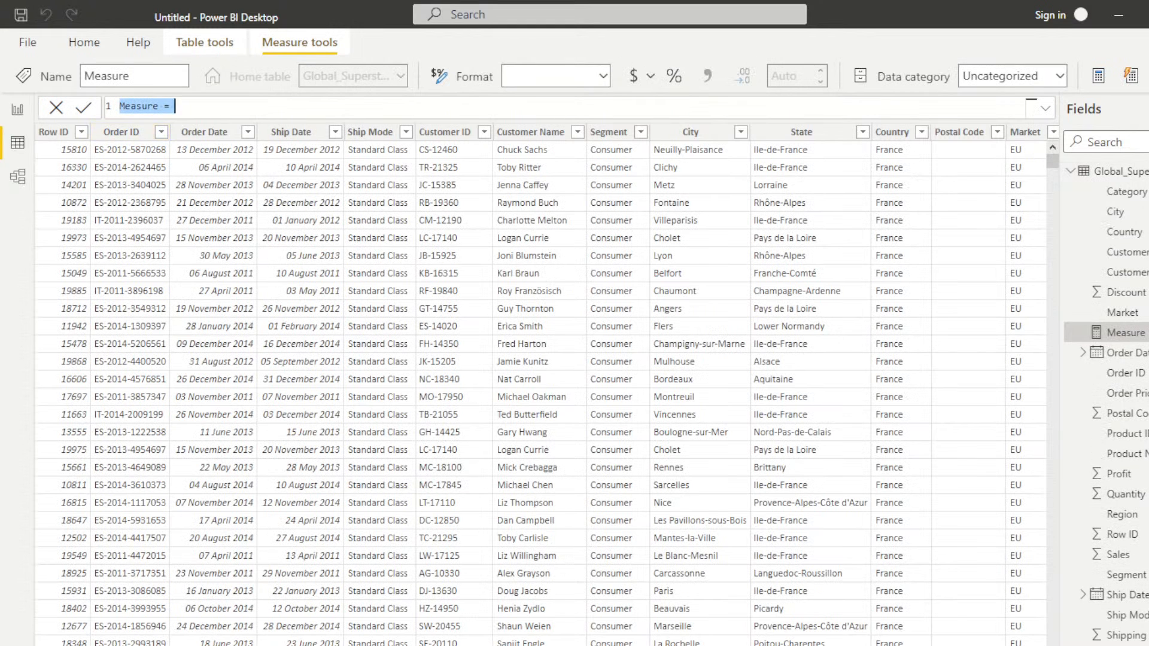
key("Right")
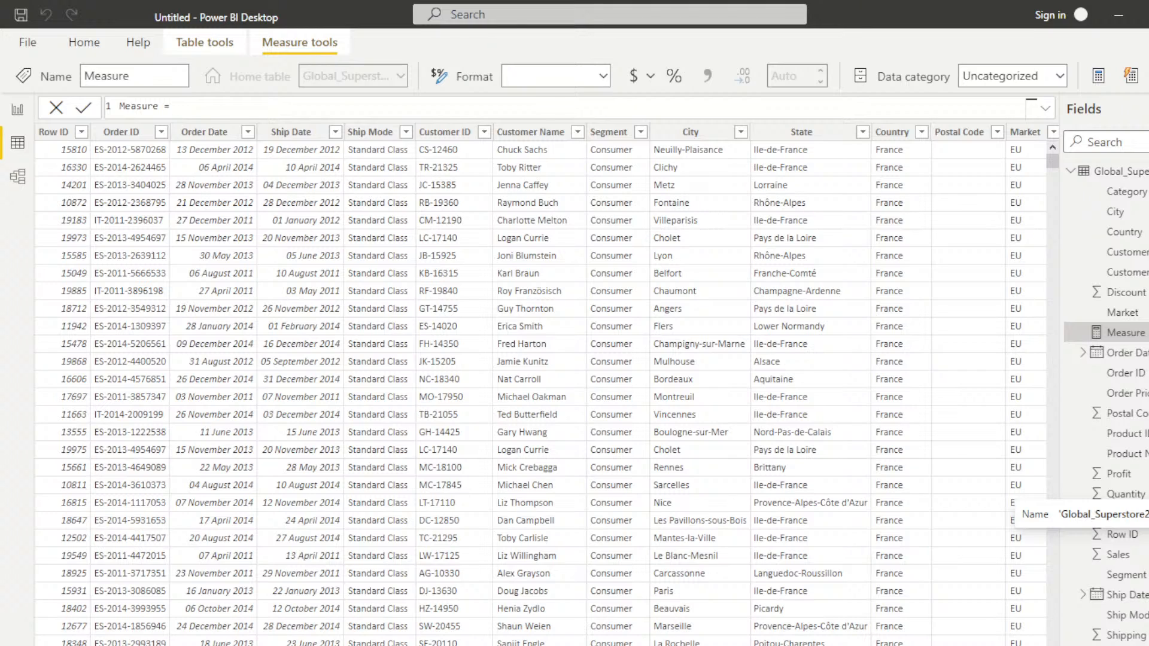
Step: Start the measure's formula with the SUM function on the Global_Superstore2[Sales] column
type("sa")
key("BackSpace")
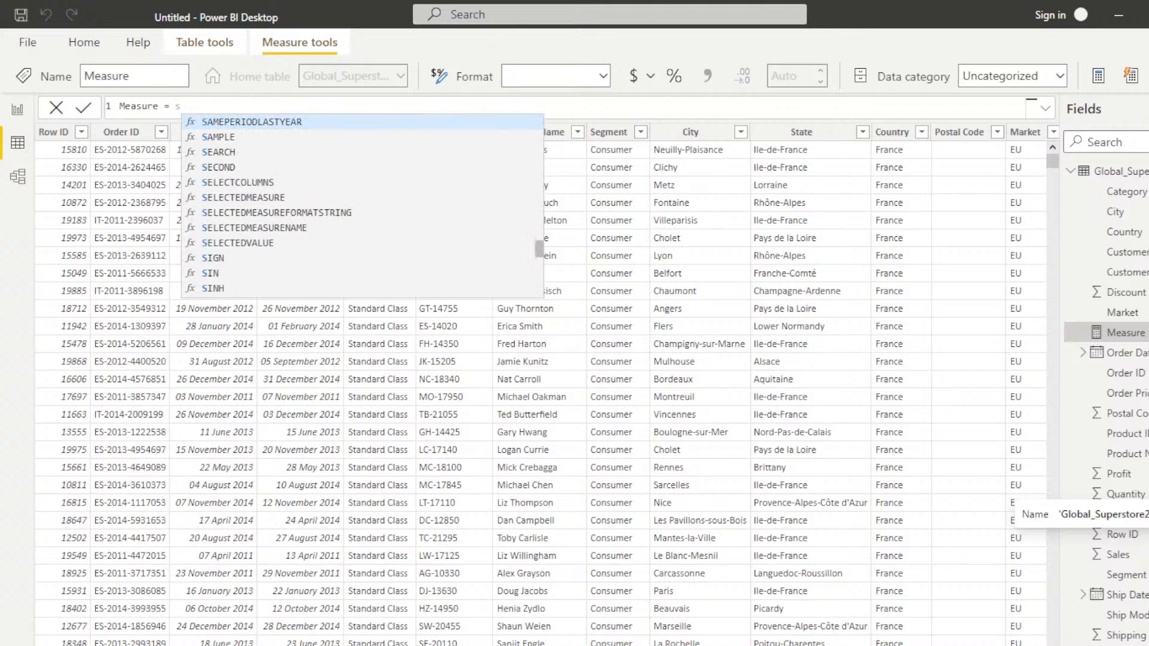
type("um")
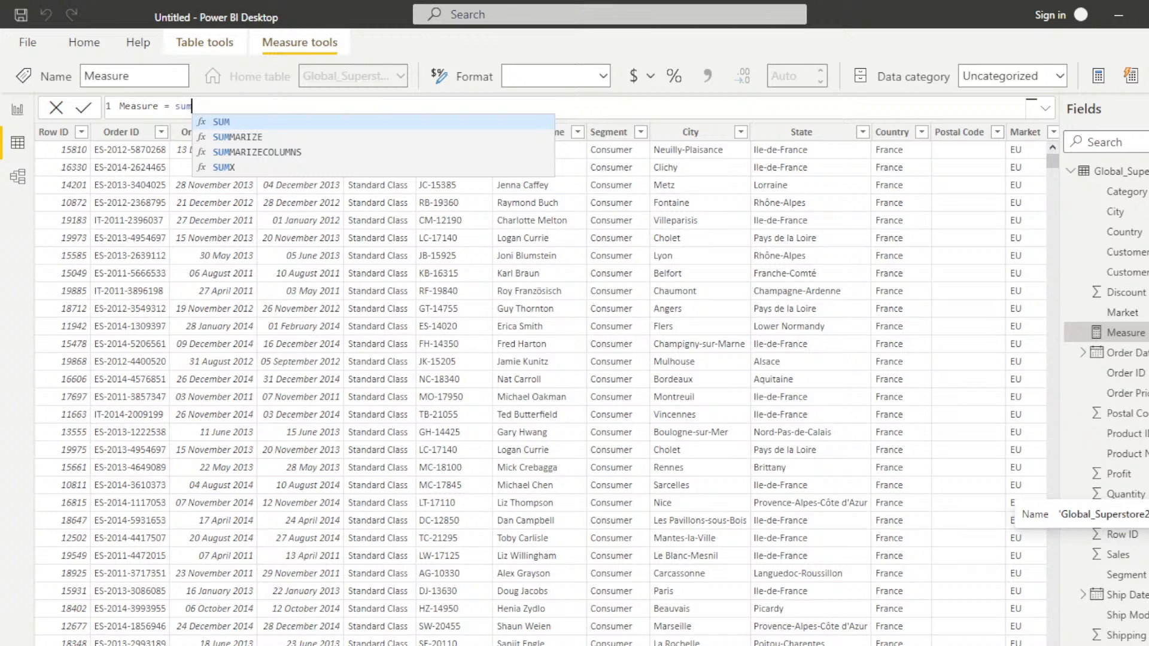
key("Tab")
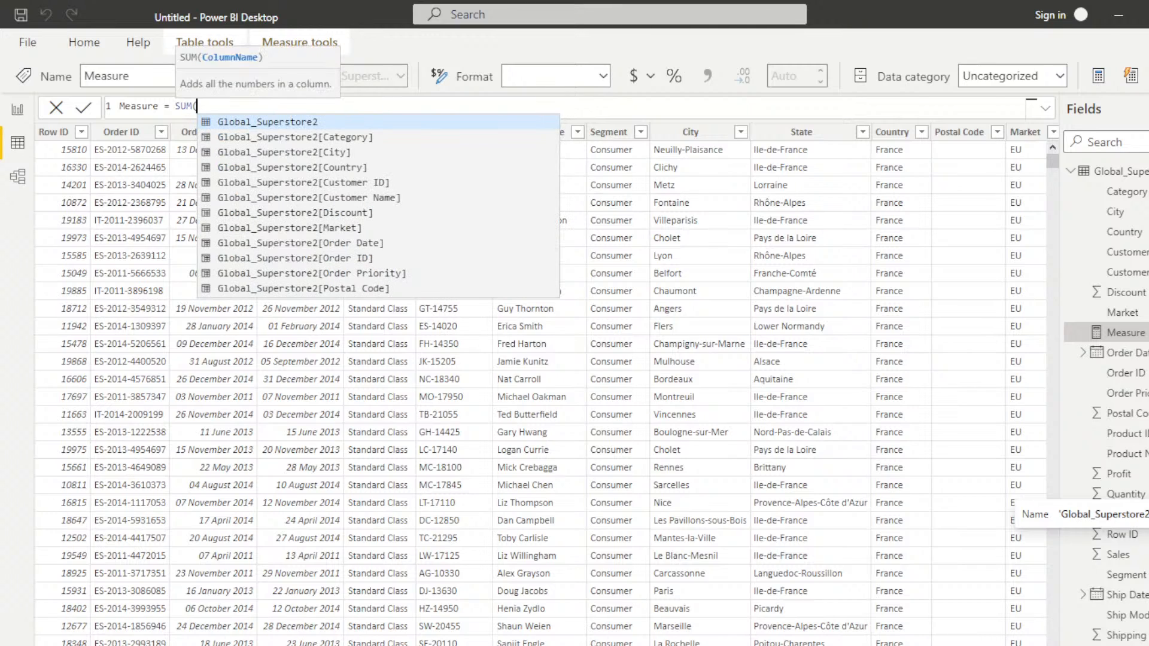
key("Down")
key("Down")
key("Down")
key("Down")
key("Down")
key("Down")
key("Down")
key("Down")
key("Down")
key("Down")
key("Down")
key("Down")
key("Down")
key("Down")
key("Down")
key("Down")
key("Down")
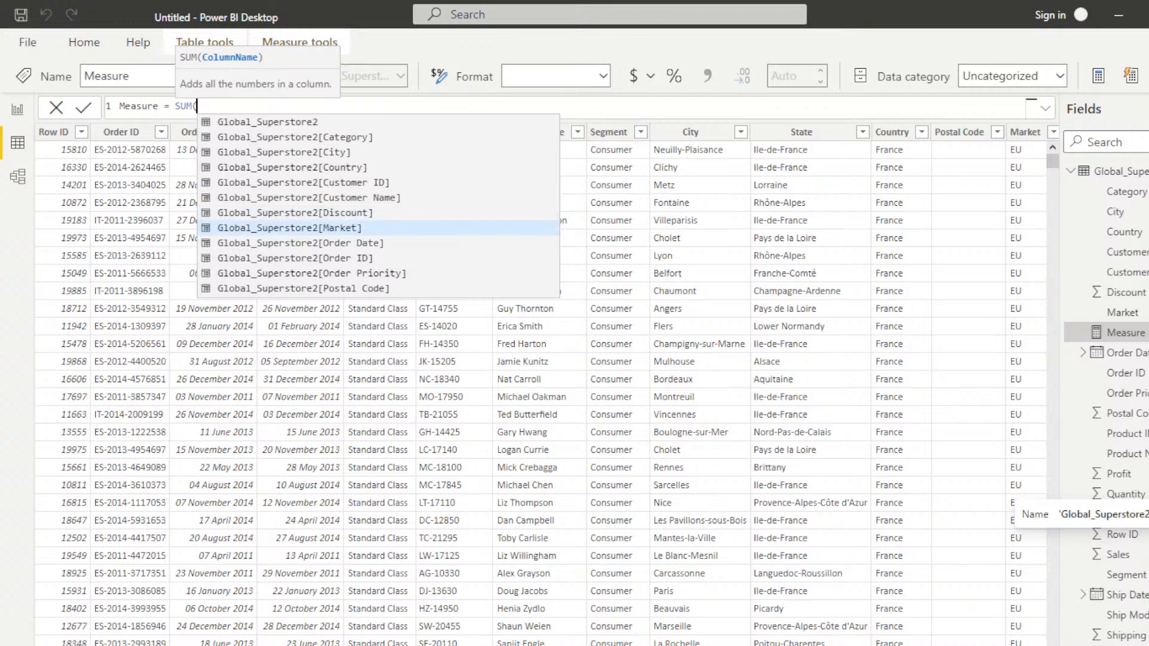
key("Down")
key("Down")
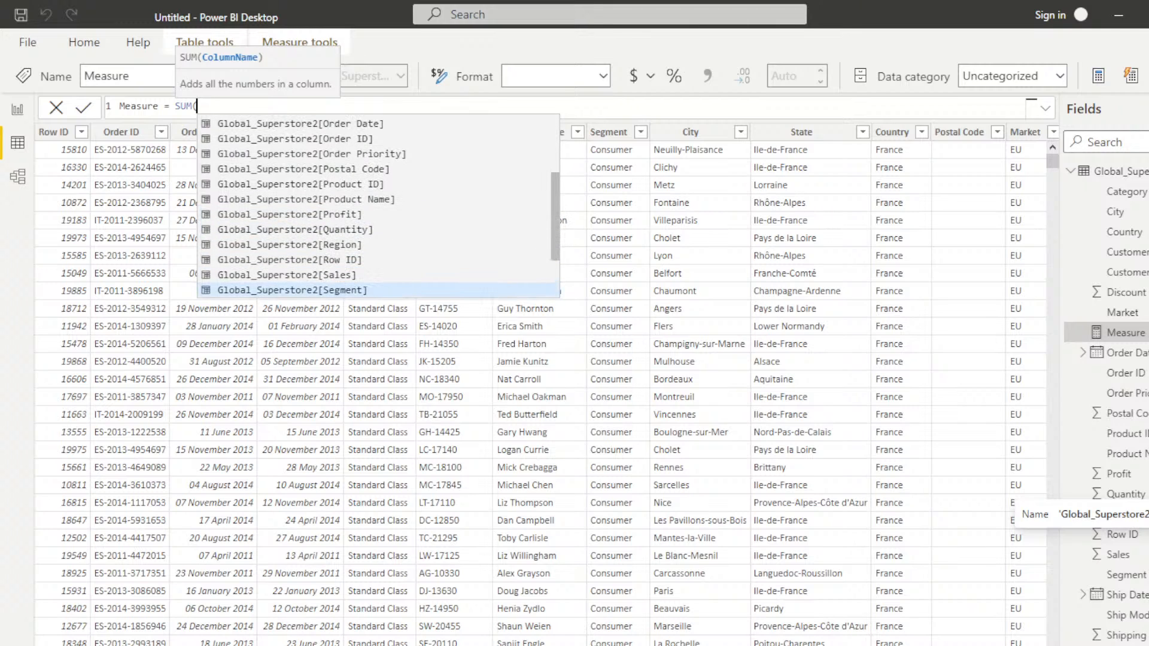
key("Up")
key("Tab")
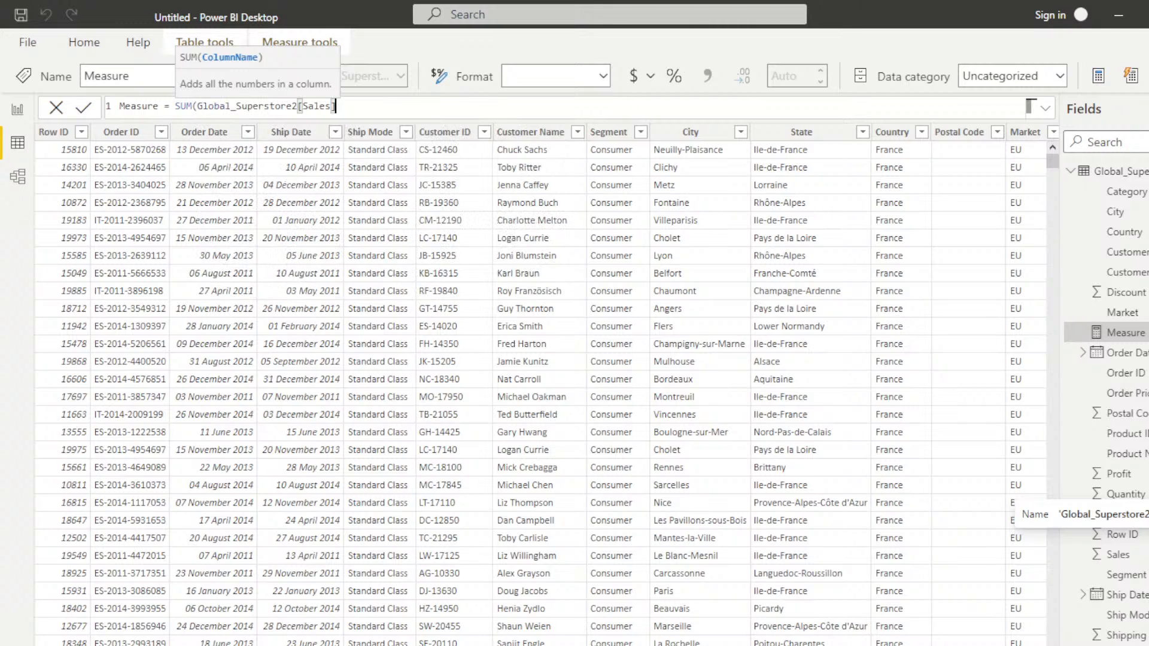
Step: Extend the measure's formula after the Sales column by subtracting the SUM of Global_Superstore2[Shipping Cost]
type(")-su")
type("m")
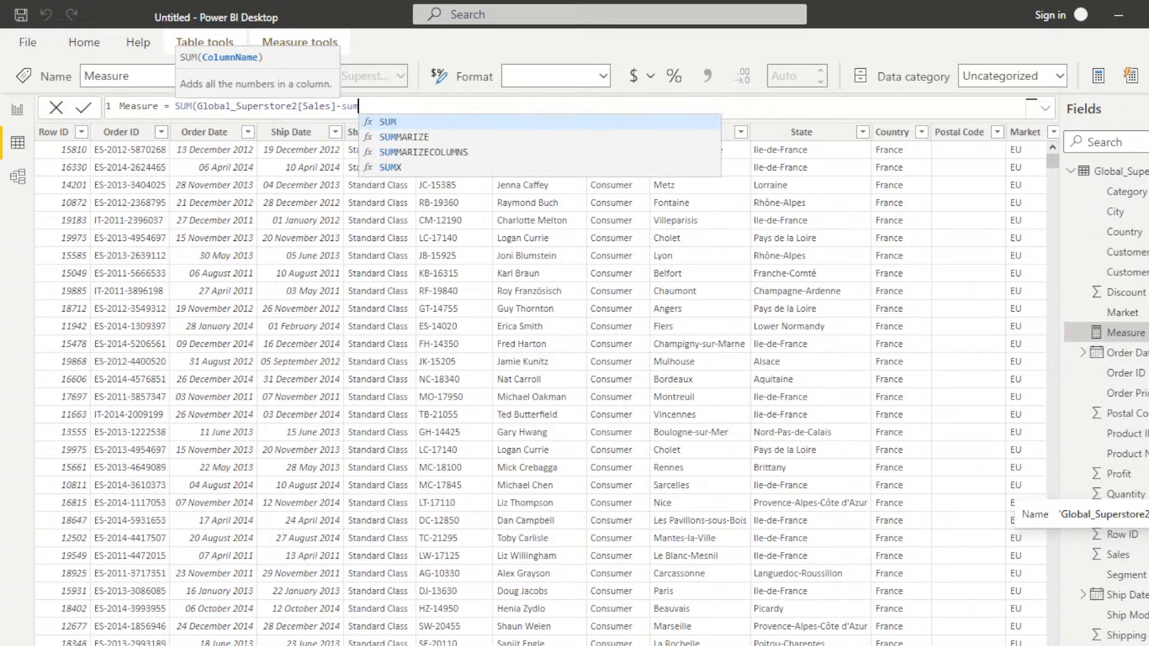
key("Tab")
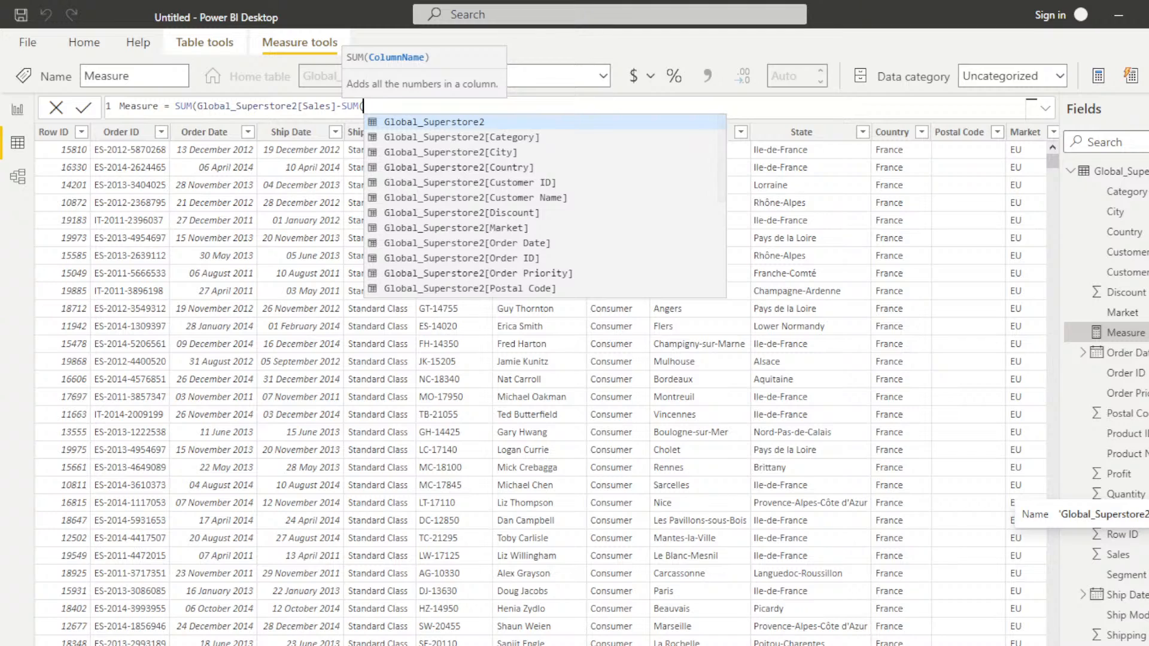
key("Down")
key("Down")
key("Down")
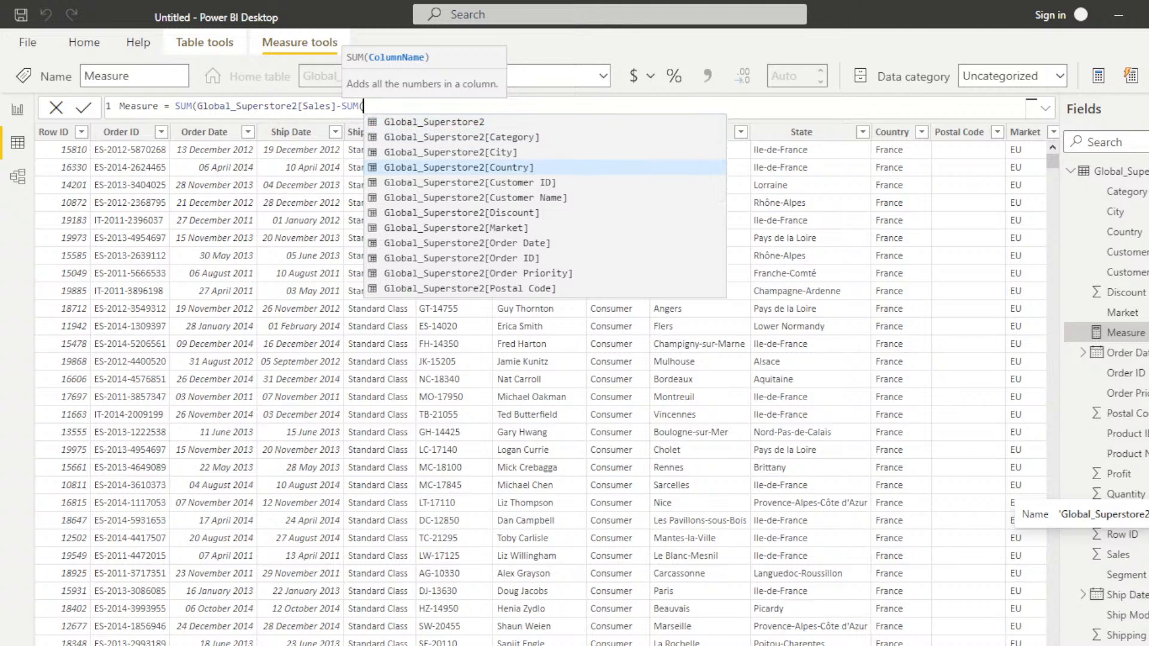
key("Down")
key("Down")
key("Down")
key("Down")
key("Down")
key("Down")
key("Down")
key("Down")
key("Down")
key("Down")
key("Down")
key("Down")
key("Down")
key("Down")
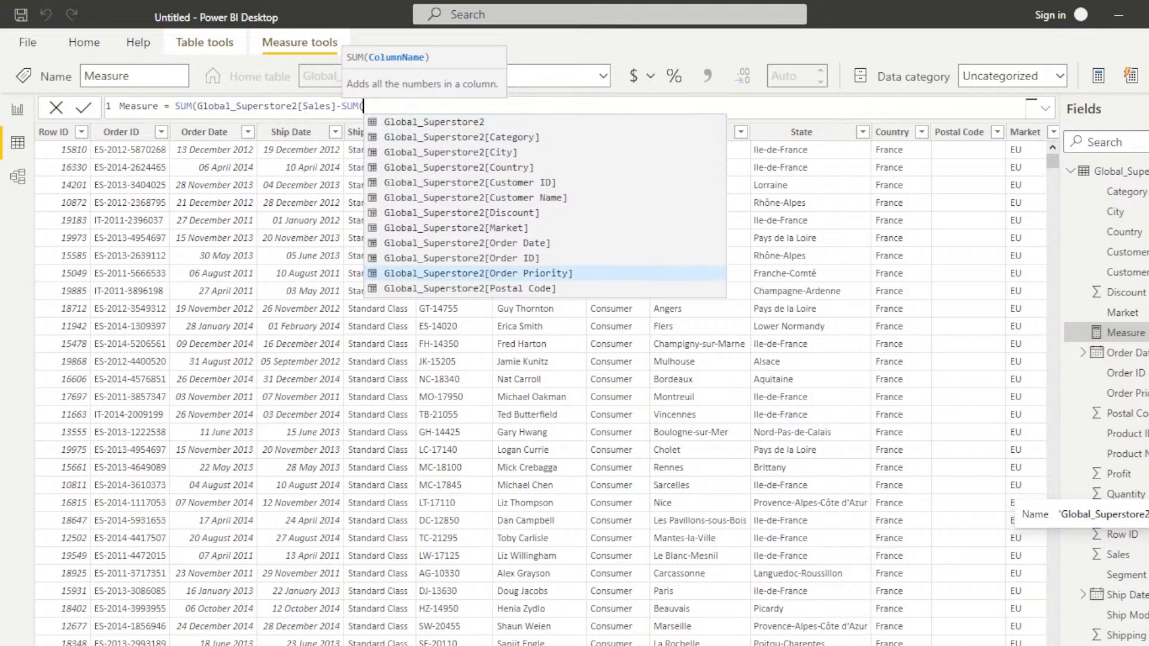
key("Down")
key("Down")
key("Down")
key("Down")
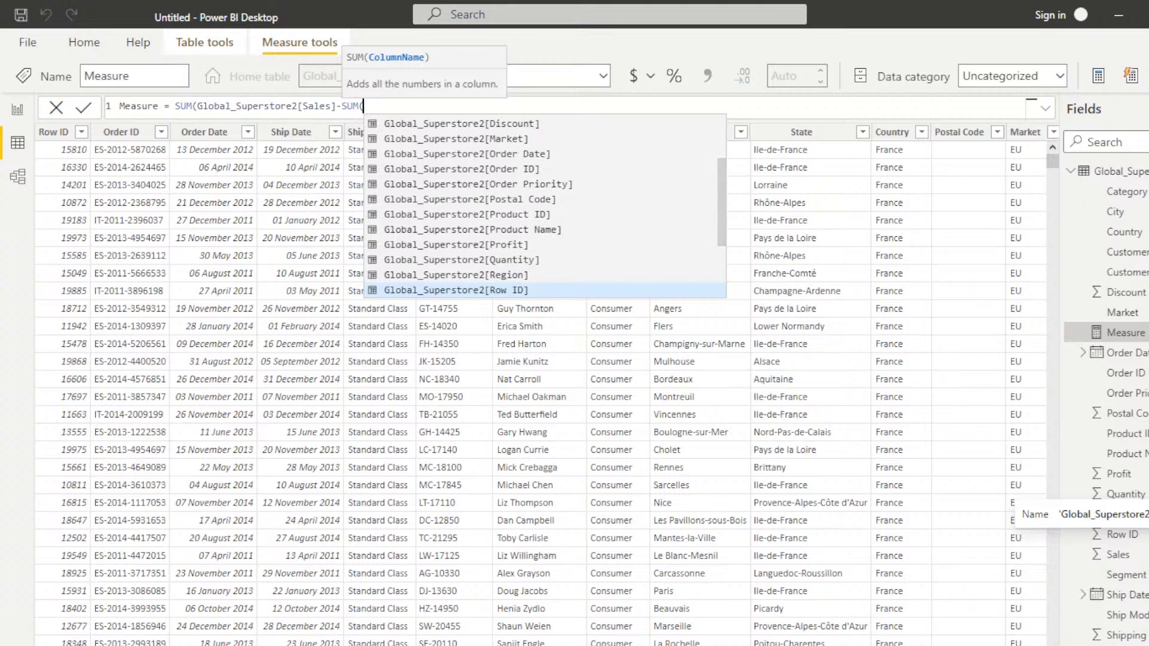
key("Down")
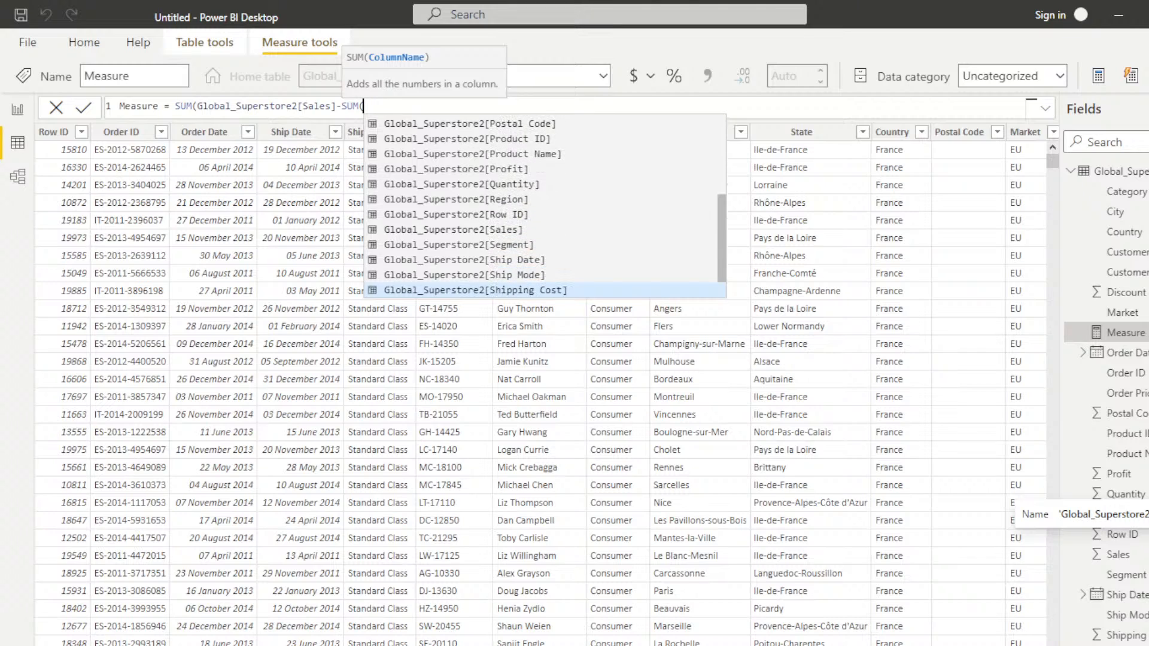
key("Tab")
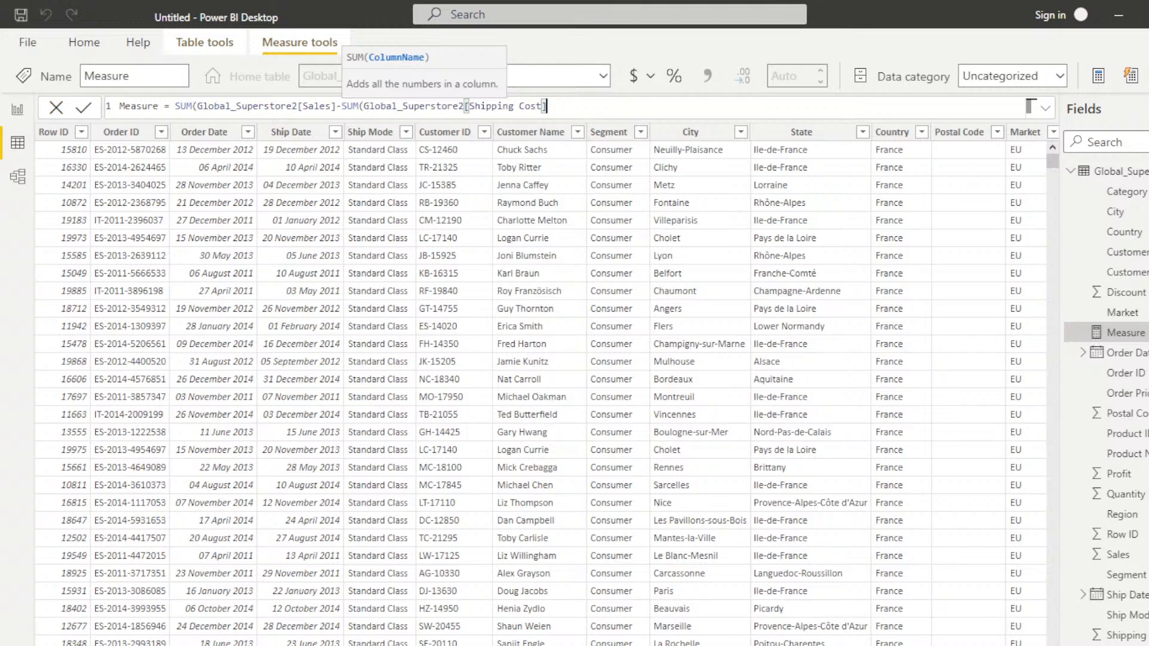
Step: Add two closing parentheses after the Shipping Cost column and try to commit the measure's formula
left_click(159, 106)
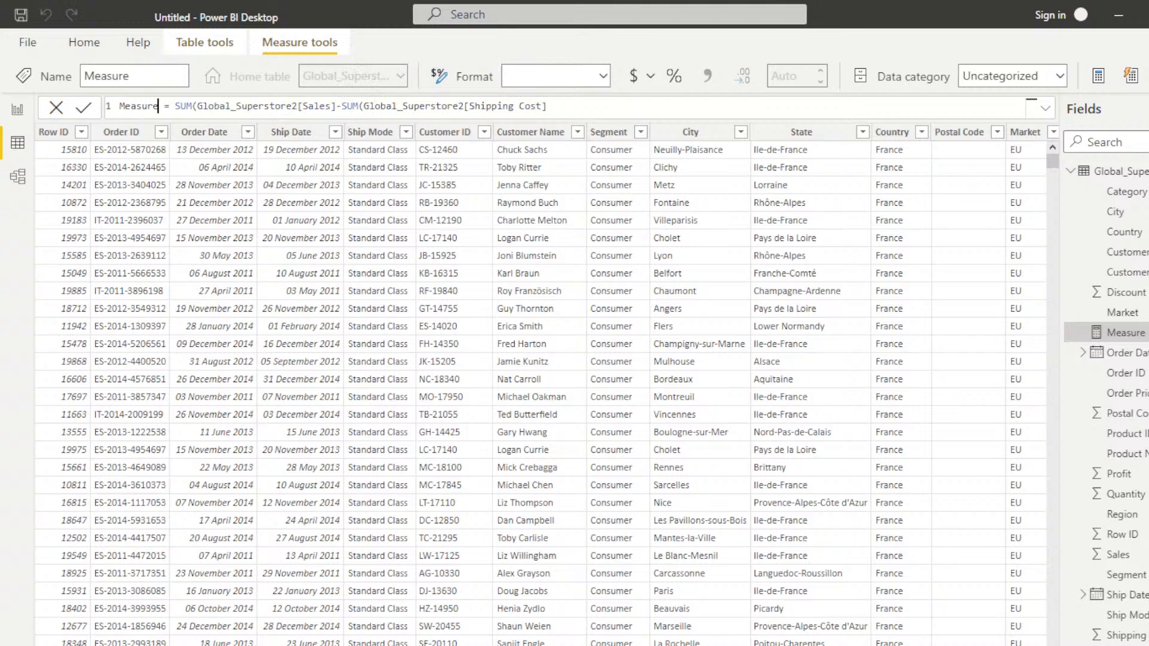
key("shift+Home")
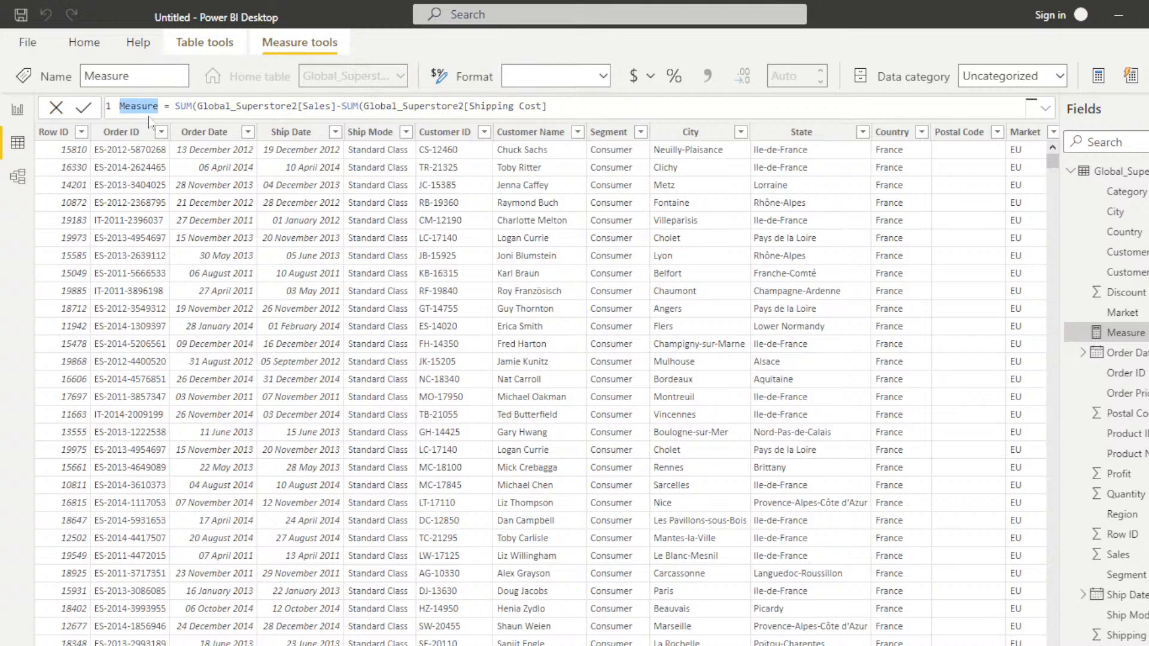
left_click(567, 106)
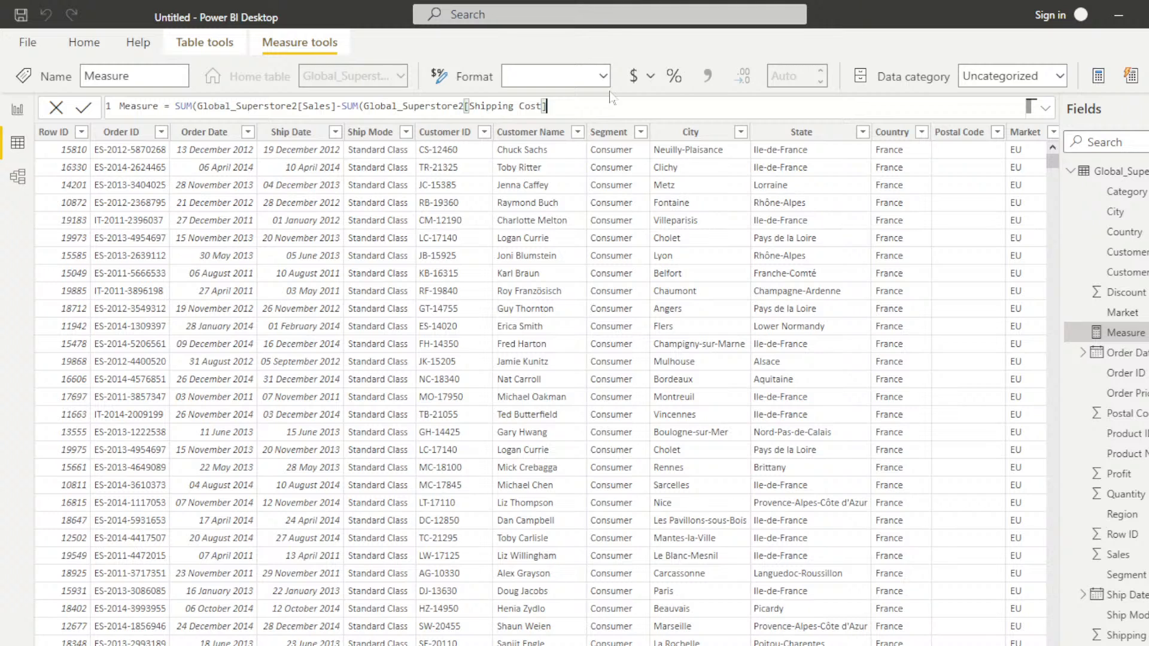
type("))")
key("Return")
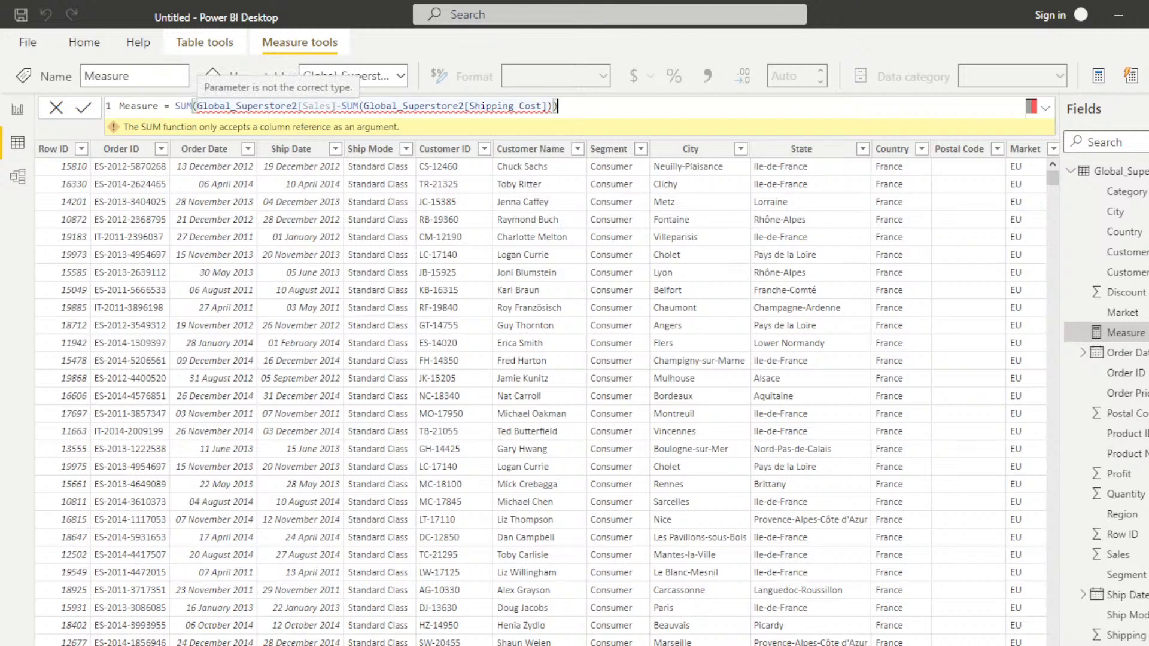
Step: Correct the parentheses so the formula reads (SUM(Global_Superstore2[Sales])-SUM(Global_Superstore2[Shipping Cost])) and commit the measure
left_click(336, 107)
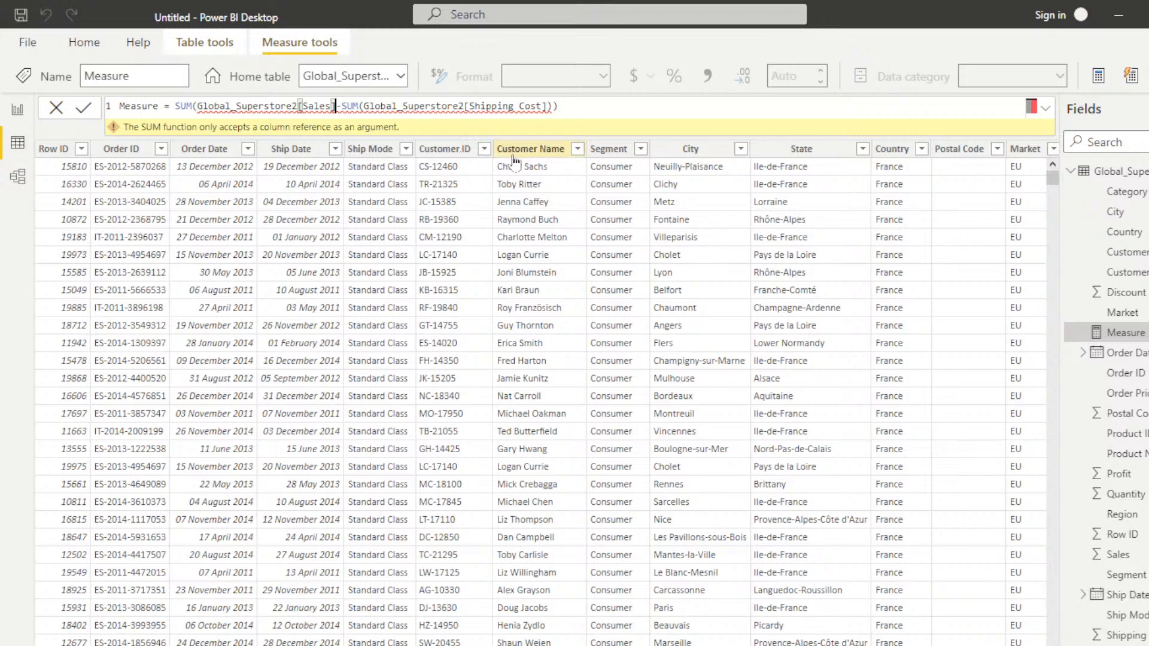
type(")")
left_click(564, 107)
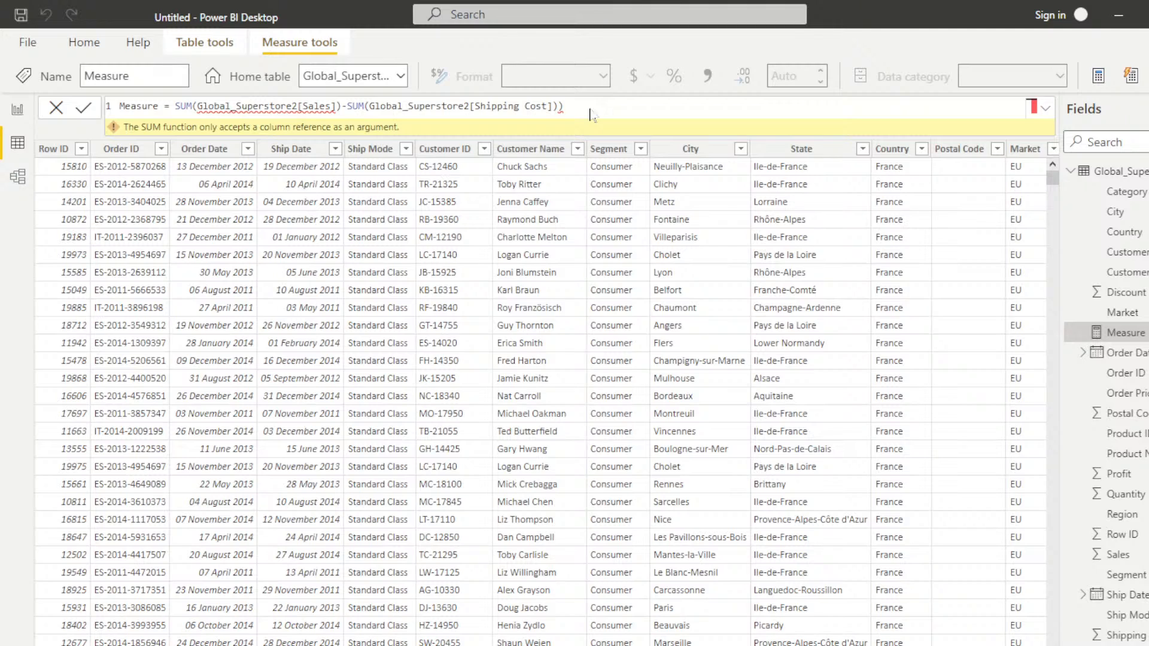
key("Return")
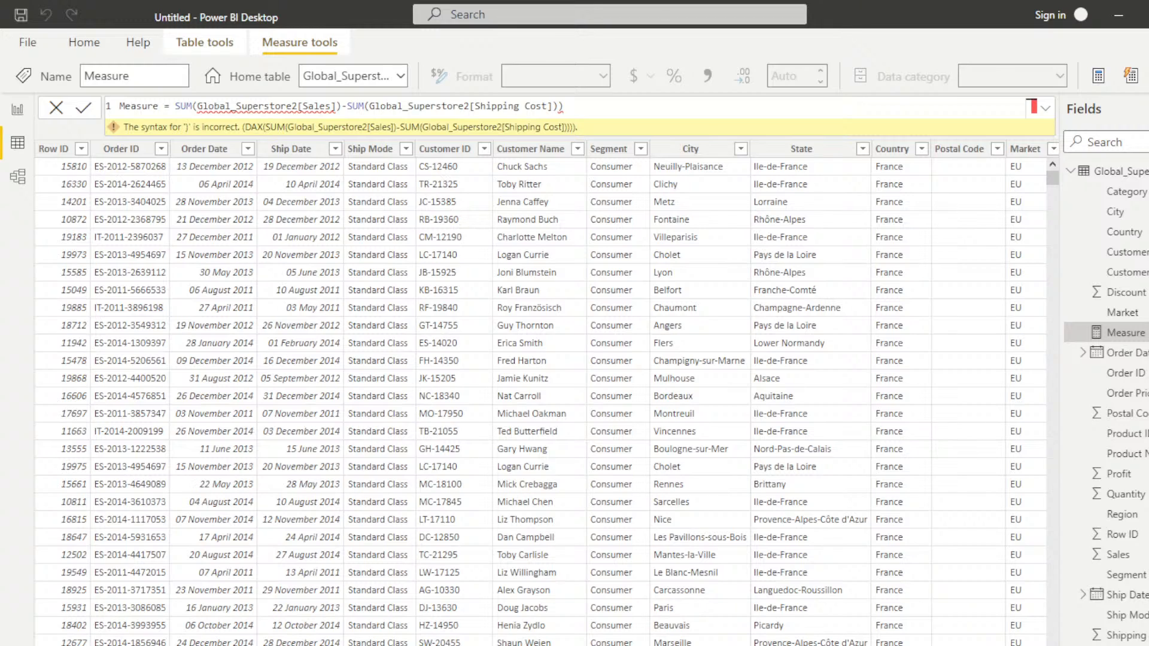
type("(")
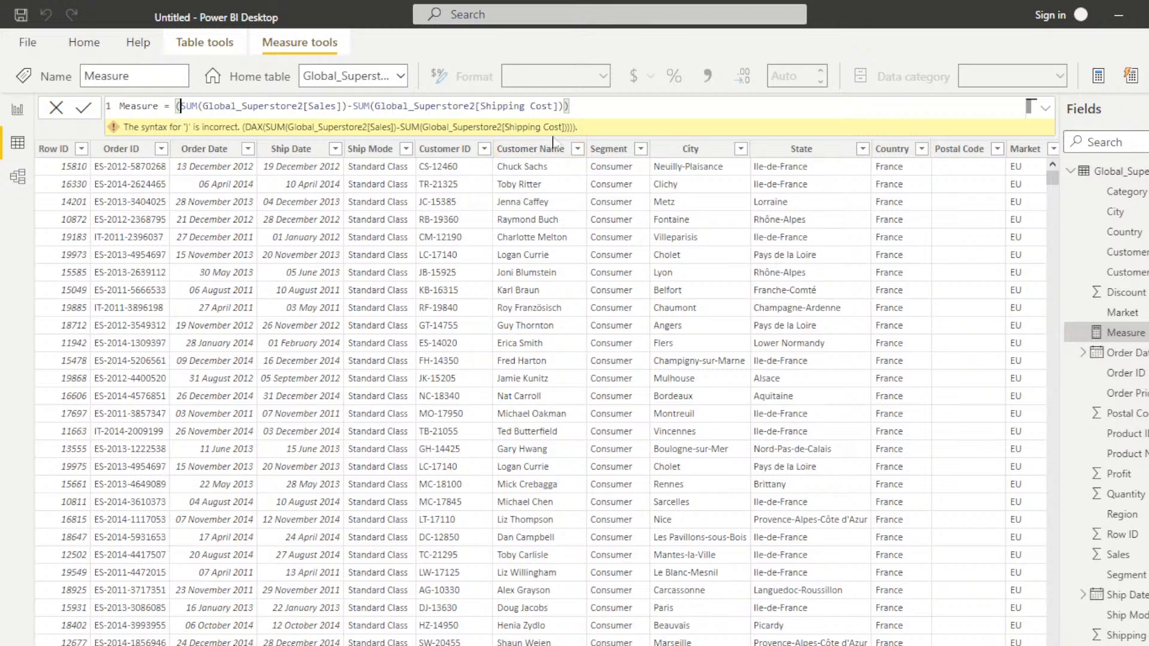
left_click(607, 112)
key("Return")
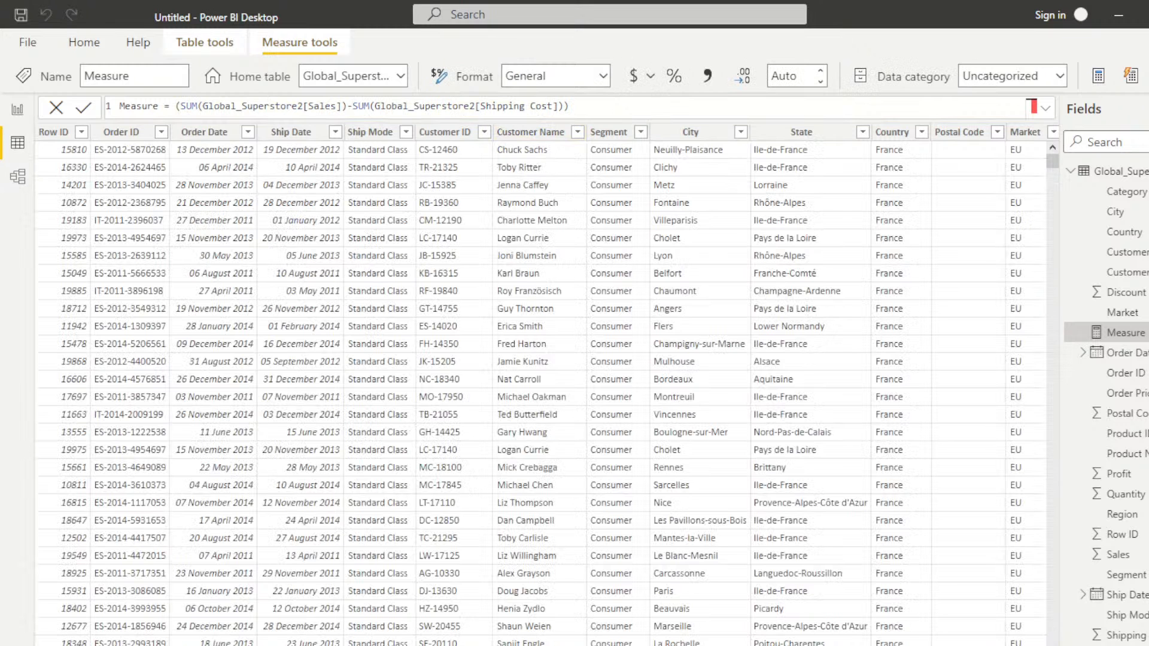
Step: Return to the report view, narrow the Profit card, and move the Discount card closer to it while narrowing it too
left_click(18, 109)
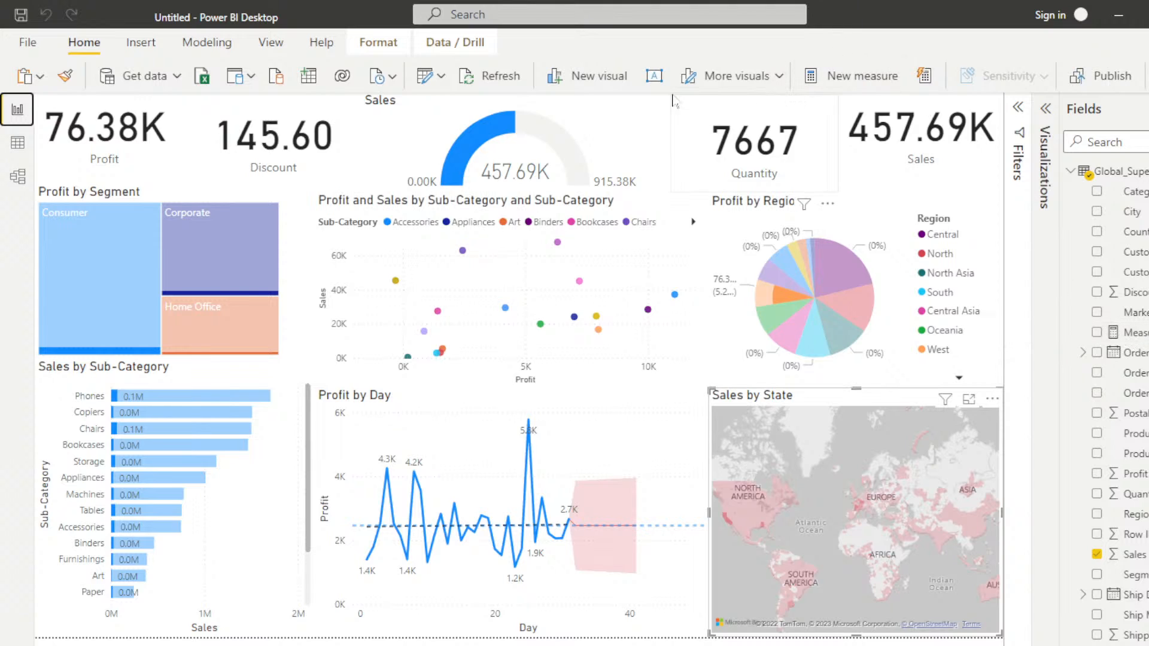
left_click(318, 111)
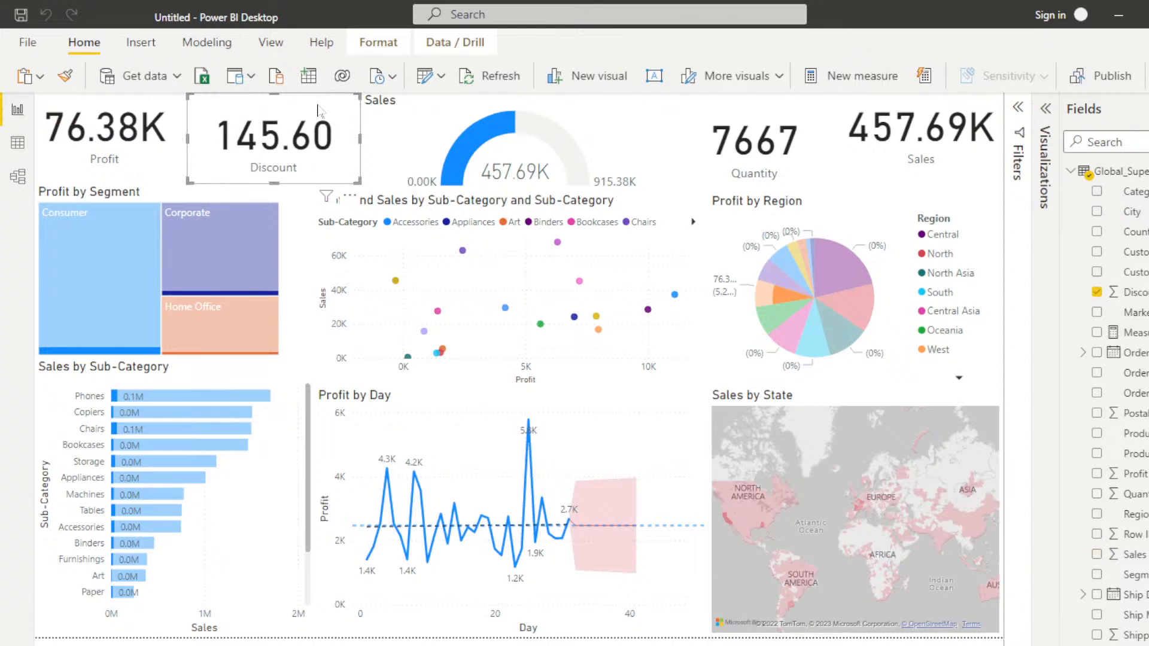
left_click(173, 176)
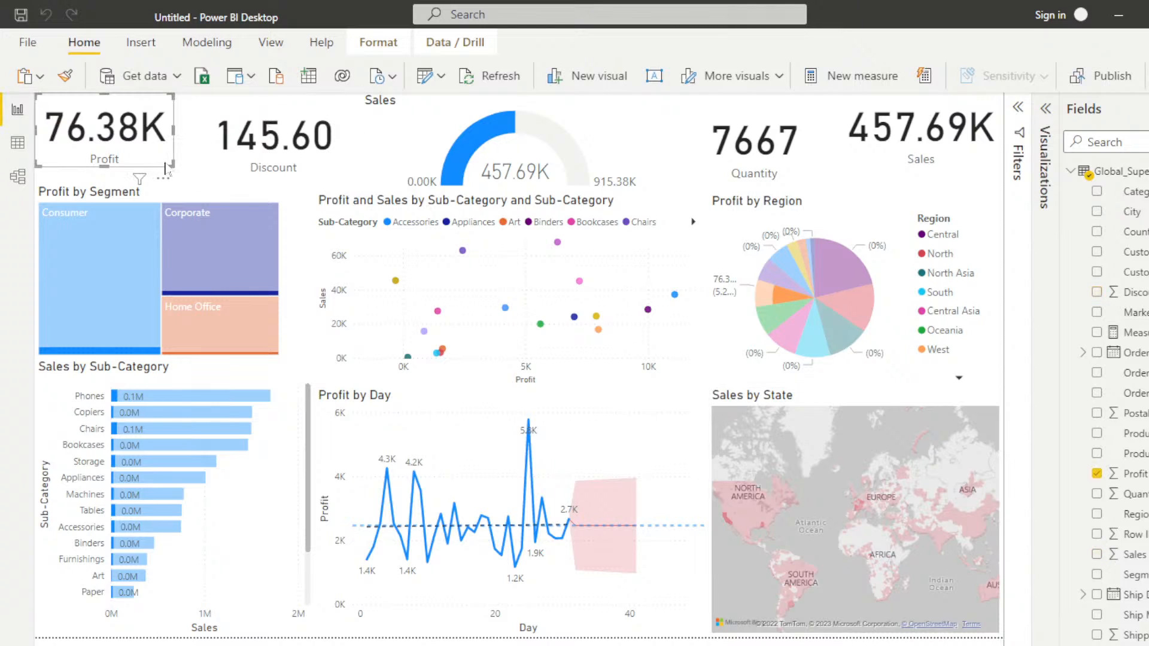
left_click_drag(173, 176, 159, 168)
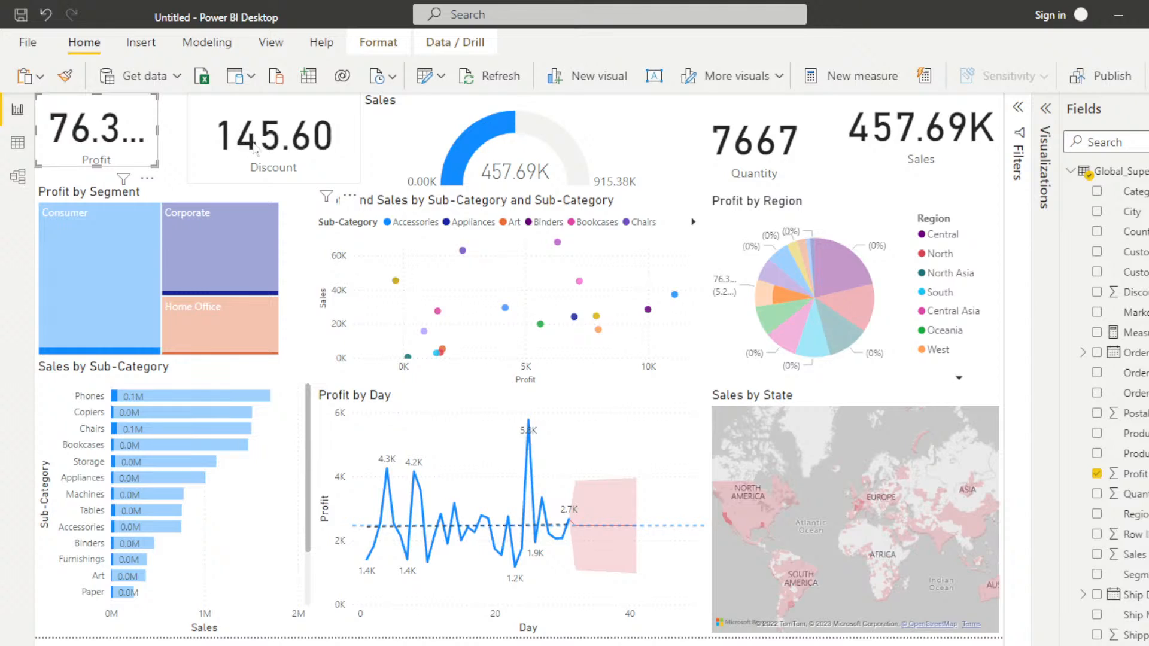
left_click_drag(257, 142, 229, 142)
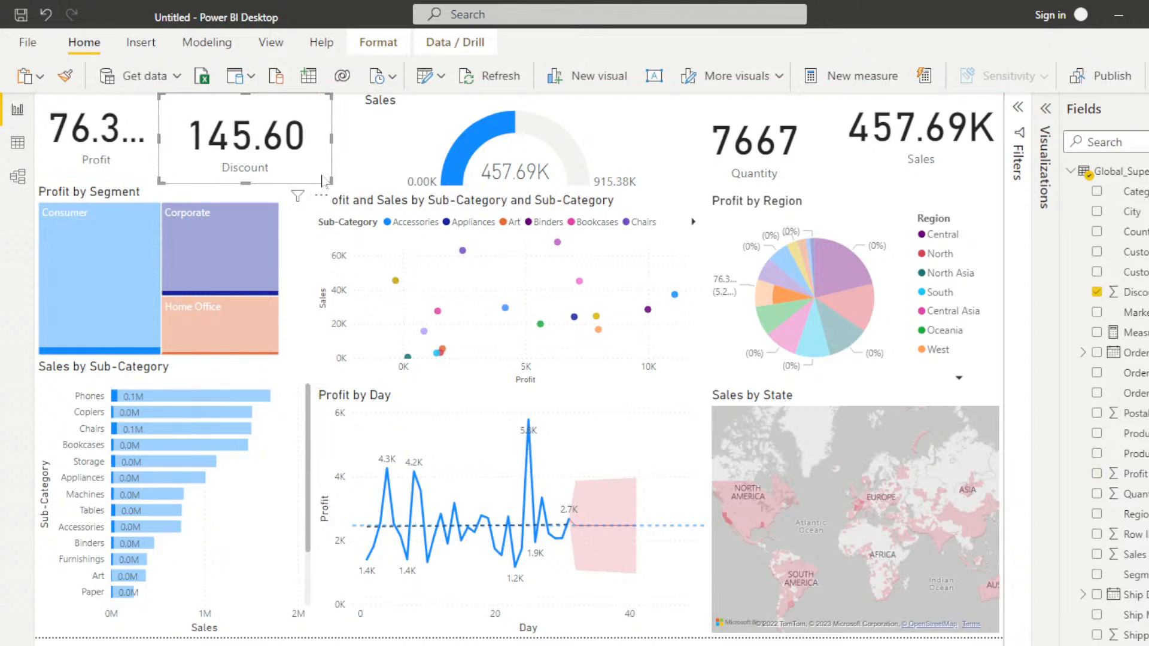
left_click_drag(331, 182, 295, 181)
Step: Shrink the Sales gauge from its lower-left corner to free space between it and the Discount card
left_click(397, 156)
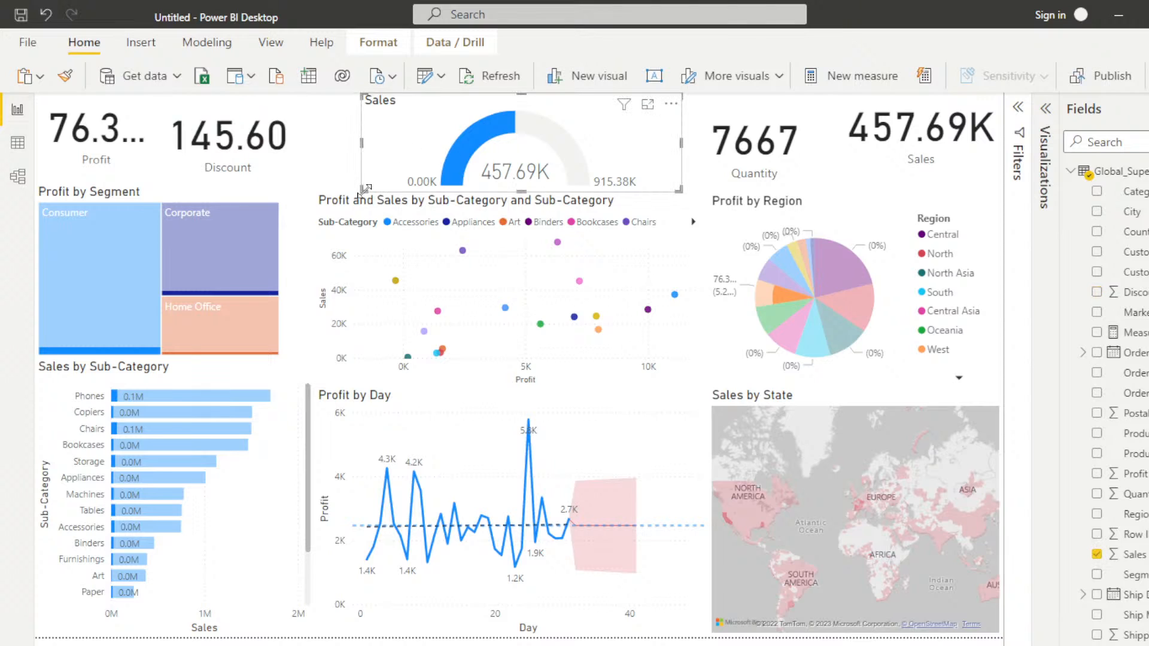
left_click_drag(373, 194, 482, 183)
left_click(376, 148)
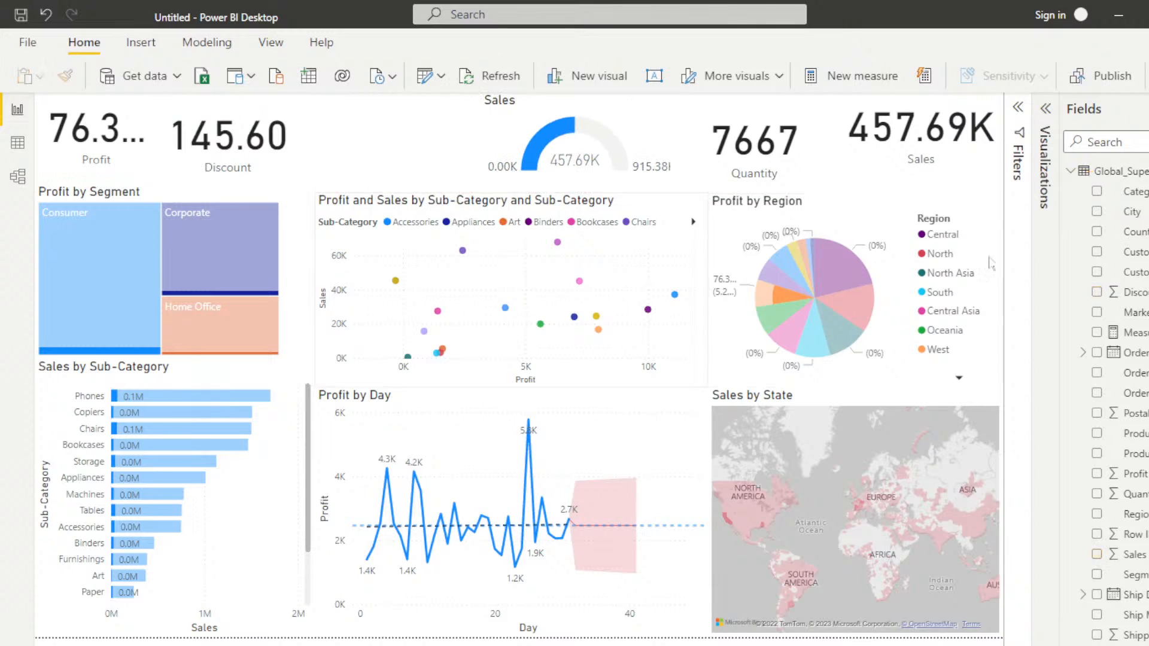
Step: Add a card visual showing Measure, shrink it, and place it between the Discount card and the Sales gauge
left_click(1044, 110)
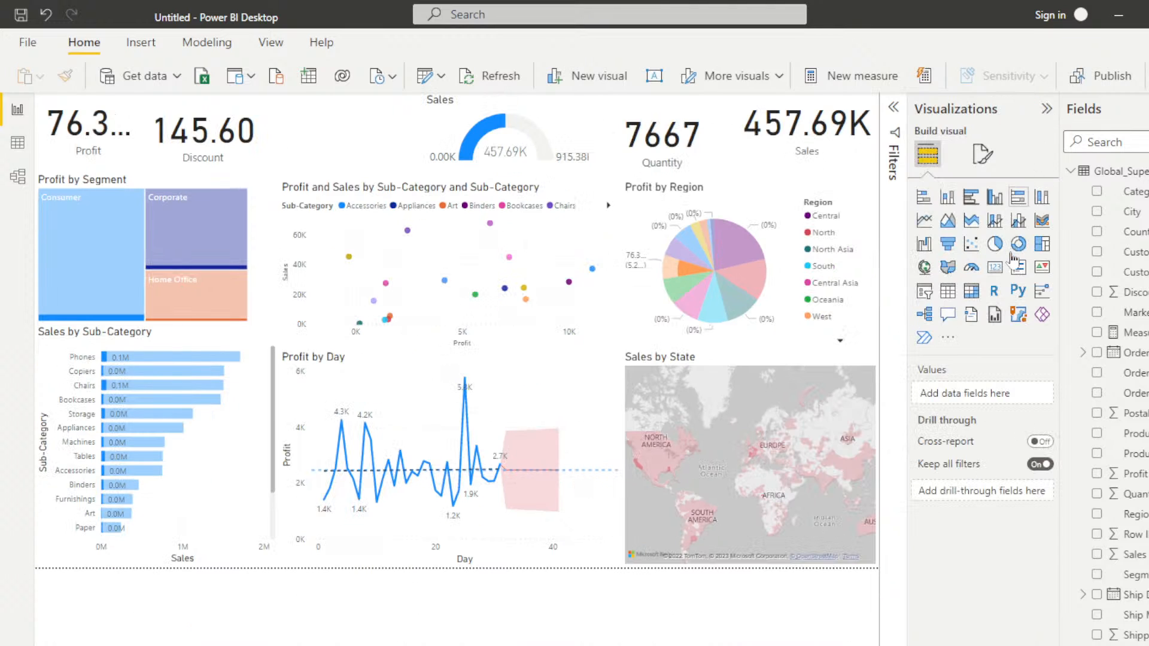
left_click(994, 267)
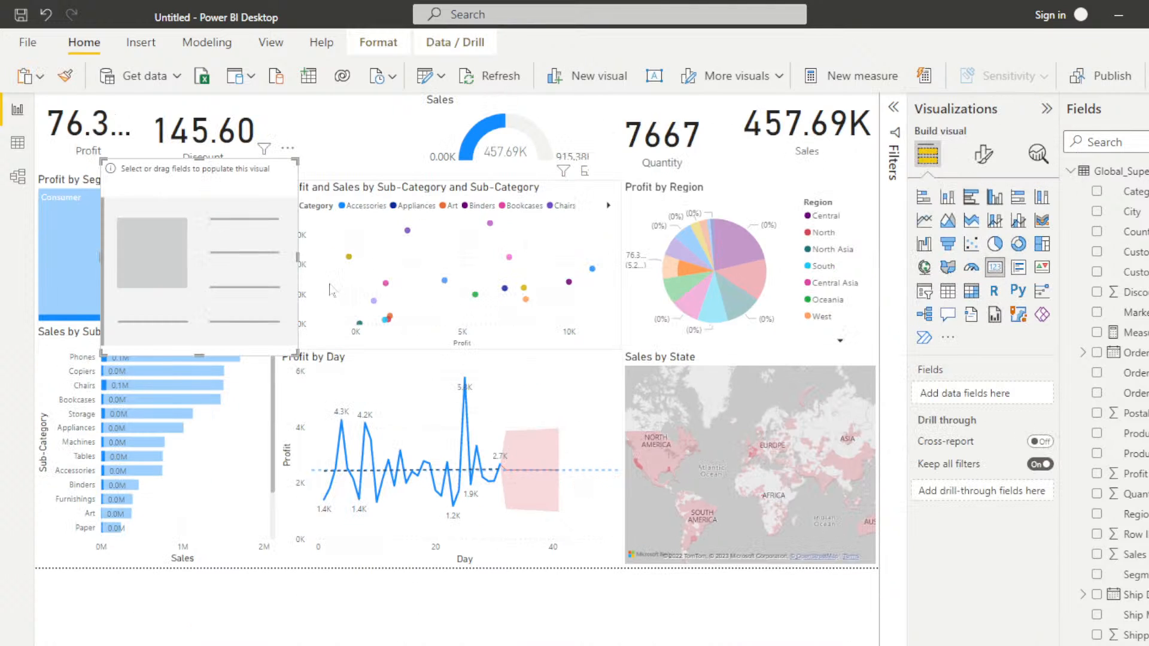
left_click(1096, 332)
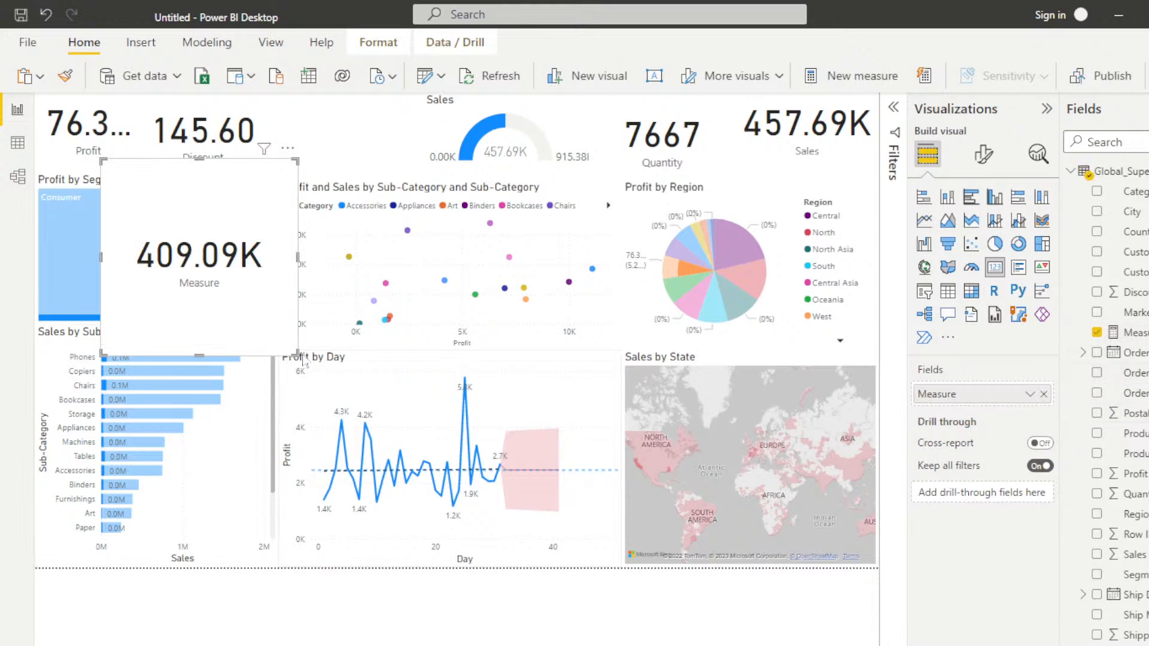
left_click_drag(298, 355, 257, 233)
left_click_drag(181, 173, 353, 106)
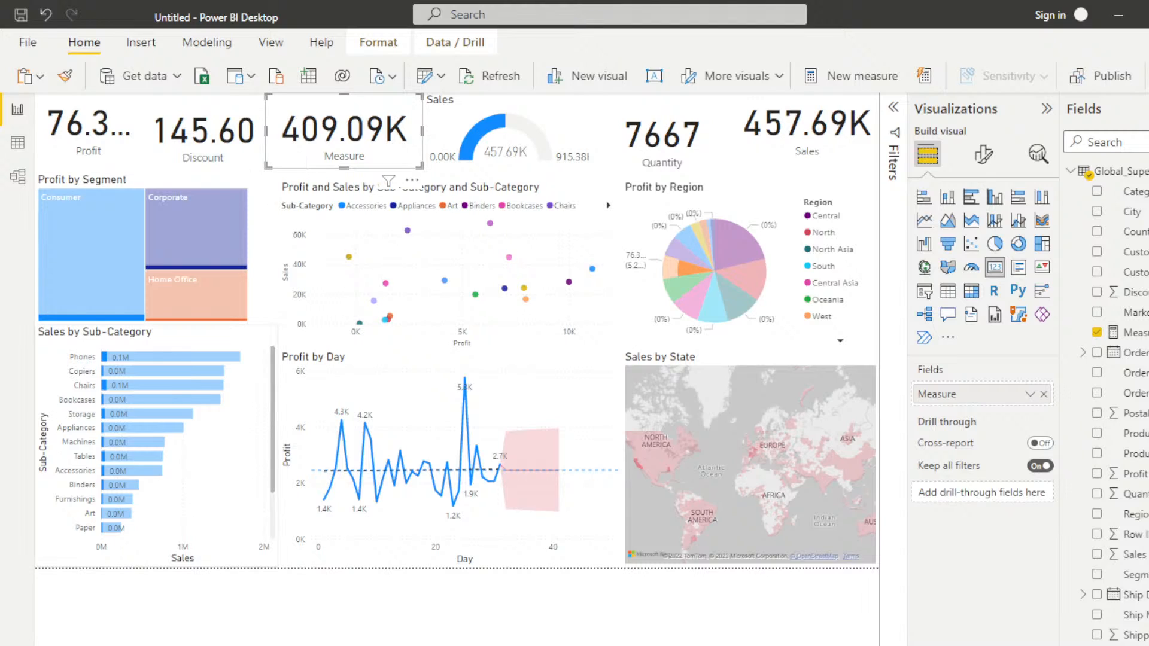
left_click(372, 618)
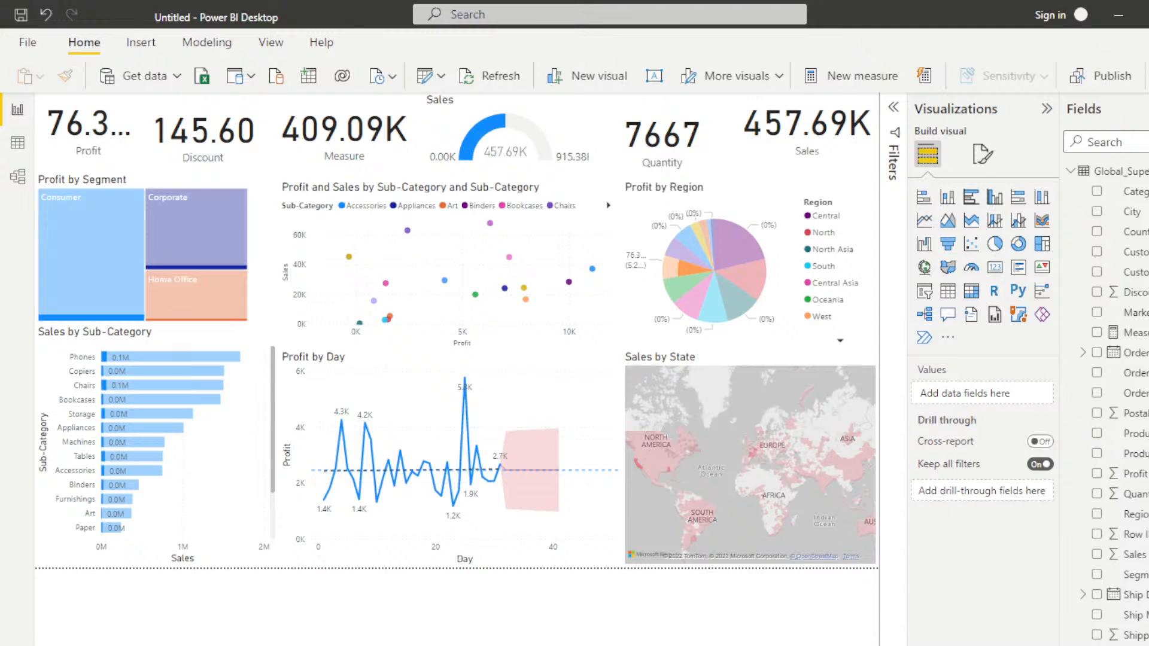
mouse_move(631, 645)
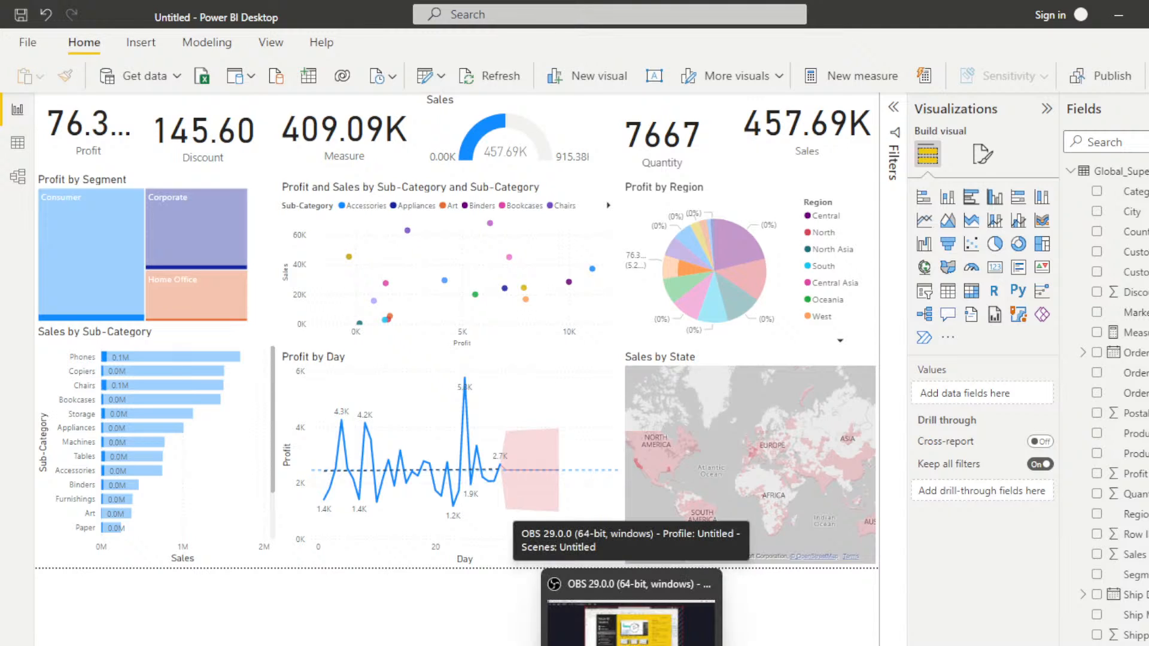